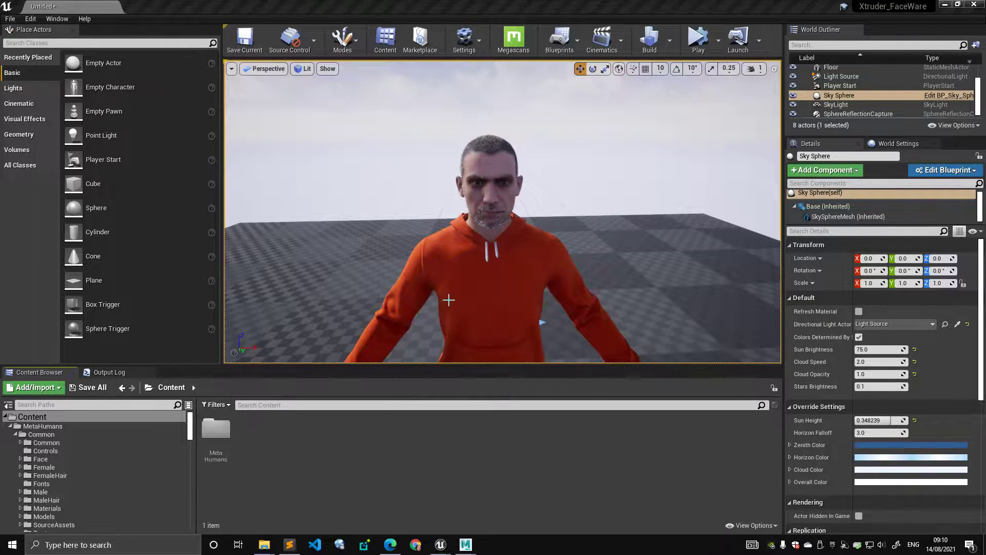
Step: Select the BP_Gabriele character in the level and slightly widen the viewport area beside the Details panel
{"action": "left_click", "coordinate": [469, 275]}
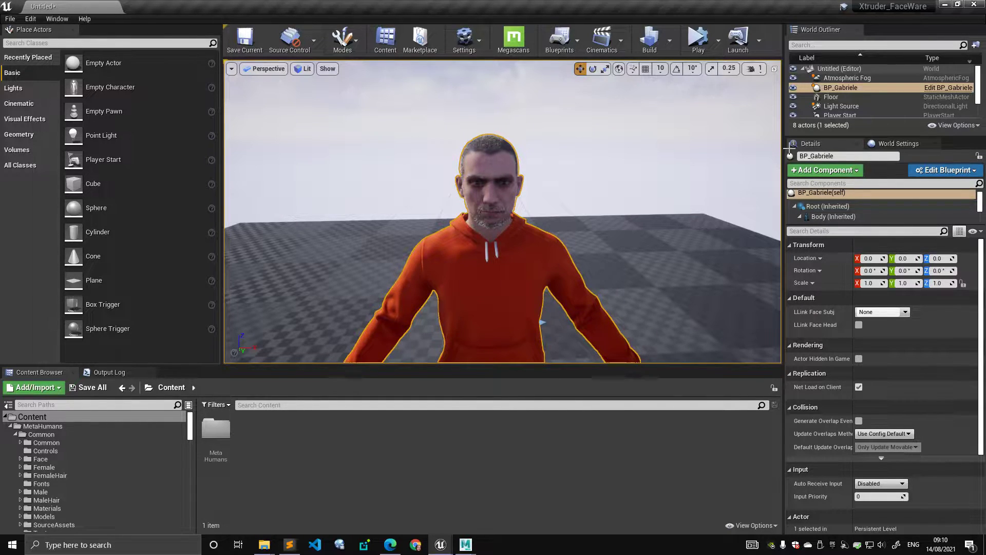
{"action": "mouse_move", "coordinate": [790, 148]}
{"action": "left_mouse_down"}
{"action": "mouse_move", "coordinate": [822, 142]}
{"action": "mouse_move", "coordinate": [805, 145]}
{"action": "left_mouse_up"}
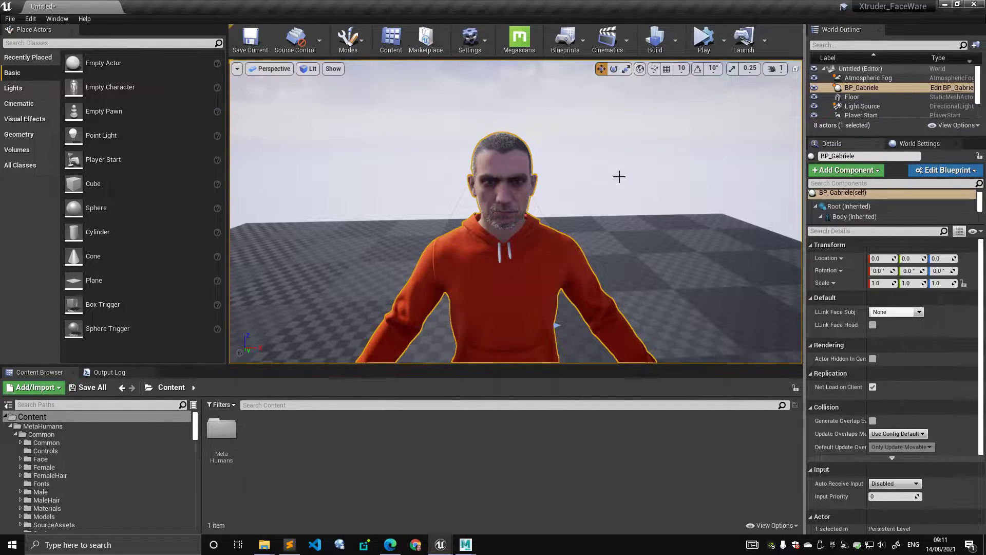
{"action": "left_click_drag", "start_coordinate": [607, 194], "coordinate": [607, 216]}
{"action": "right_click_drag", "start_coordinate": [608, 216], "coordinate": [556, 245]}
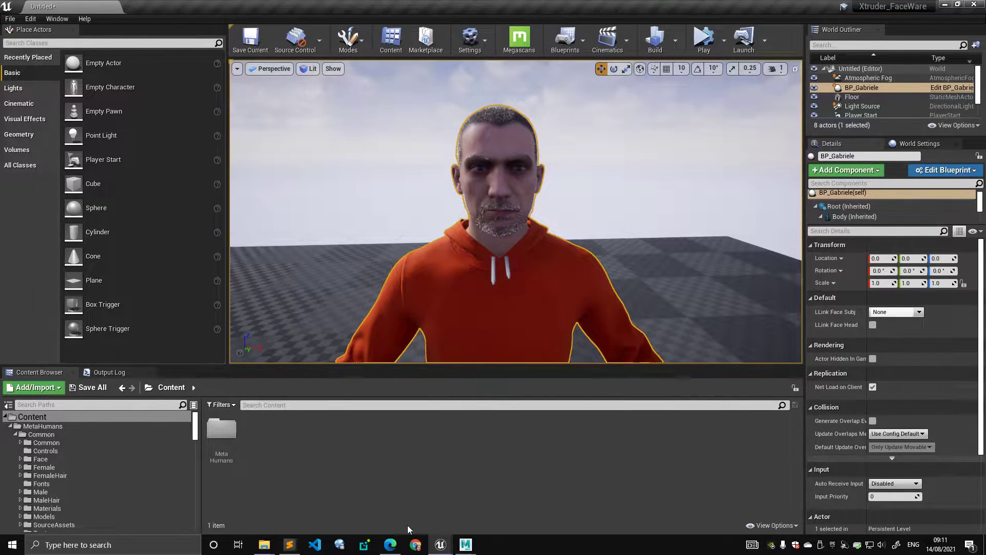
Step: Switch to the browser and skim the handwritten MetaHuman notes on folder structure, character blueprint, shaders and Face_AnimBP
{"action": "left_click", "coordinate": [390, 544]}
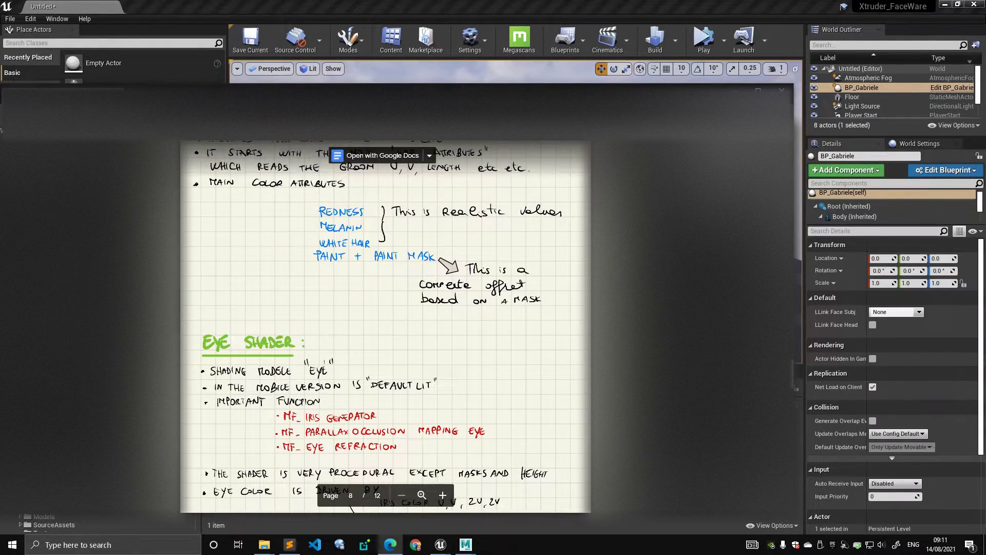
{"action": "scroll", "coordinate": [382, 326], "scroll_direction": "up", "scroll_amount": 20}
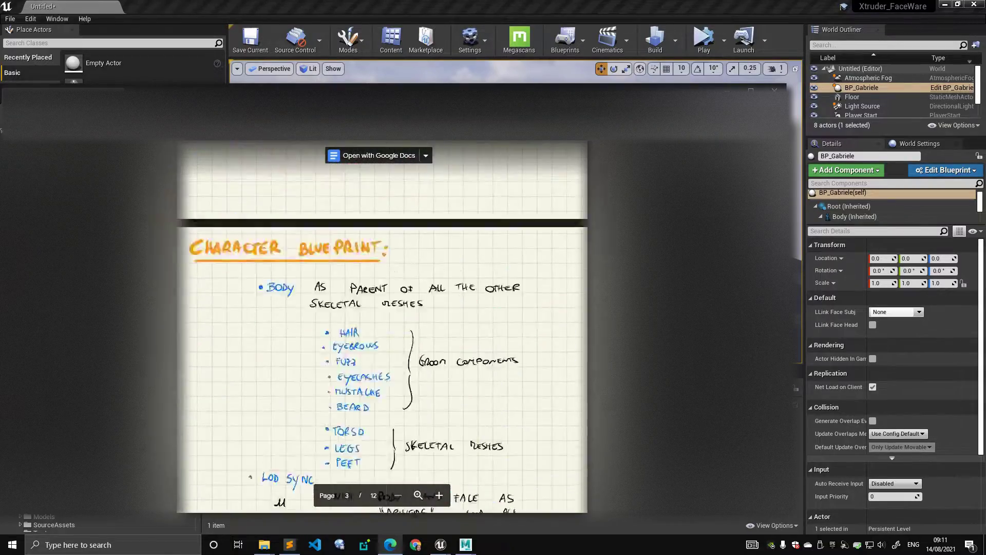
{"action": "scroll", "coordinate": [382, 326], "scroll_direction": "down", "scroll_amount": 14}
{"action": "scroll", "coordinate": [382, 327], "scroll_direction": "down", "scroll_amount": 20}
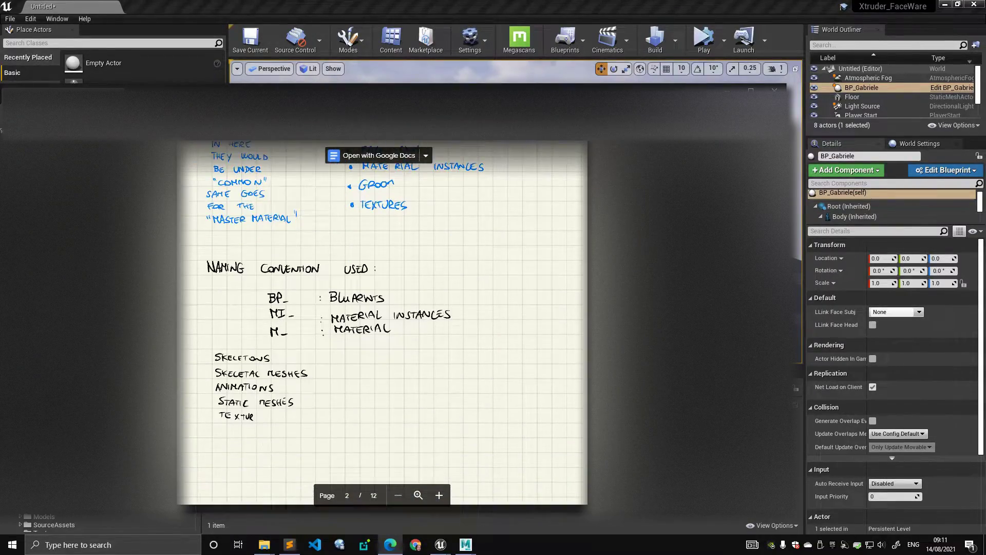
{"action": "scroll", "coordinate": [382, 327], "scroll_direction": "down", "scroll_amount": 20}
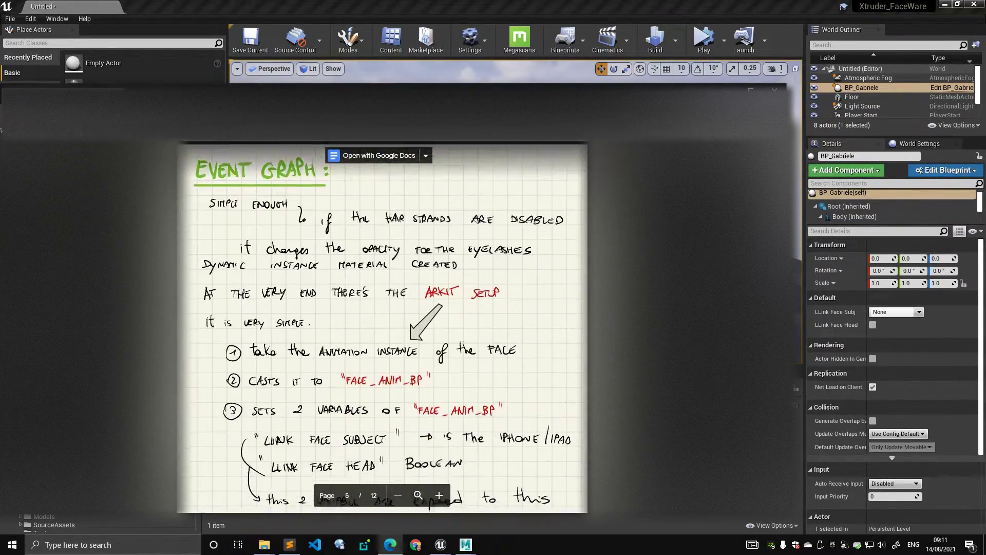
{"action": "scroll", "coordinate": [382, 327], "scroll_direction": "down", "scroll_amount": 15}
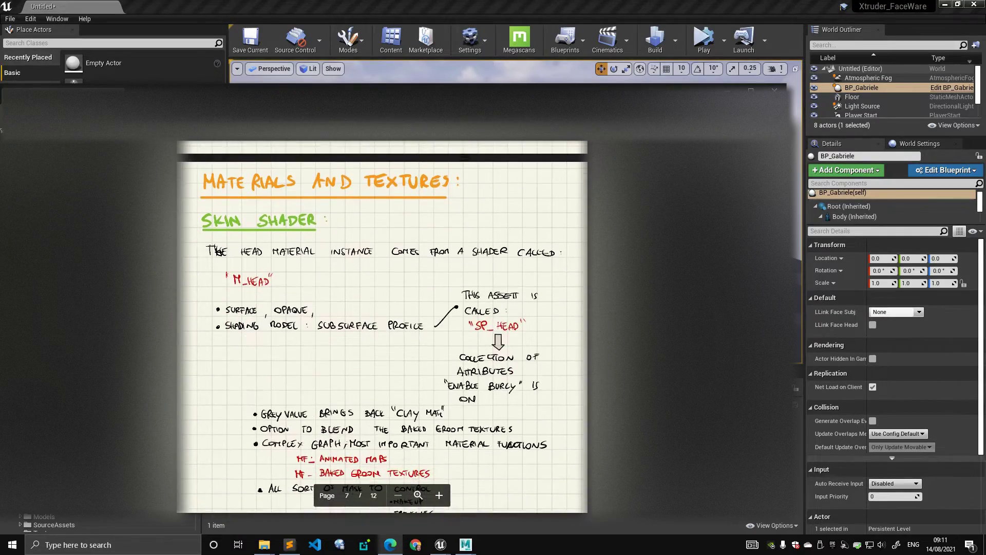
{"action": "scroll", "coordinate": [383, 326], "scroll_direction": "down", "scroll_amount": 20}
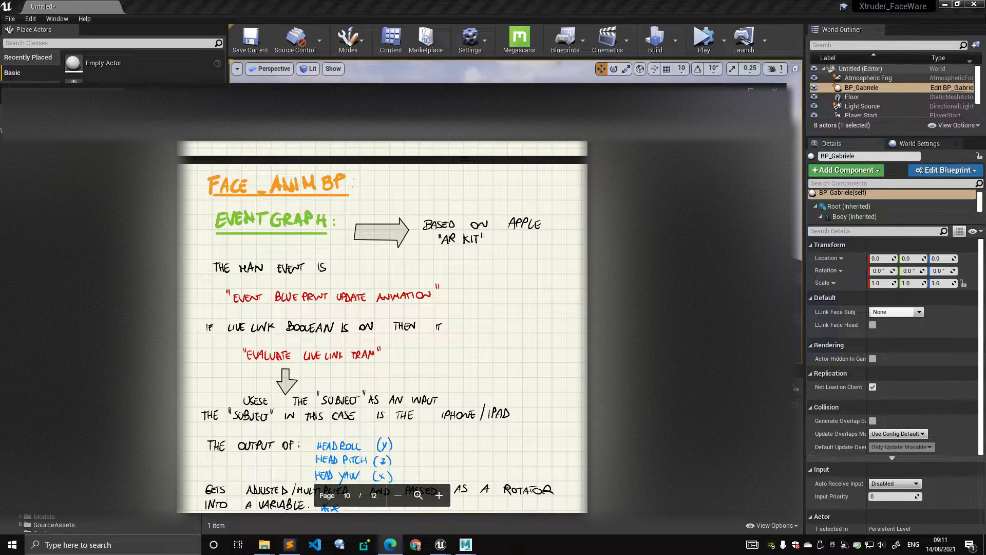
{"action": "scroll", "coordinate": [382, 326], "scroll_direction": "down", "scroll_amount": 20}
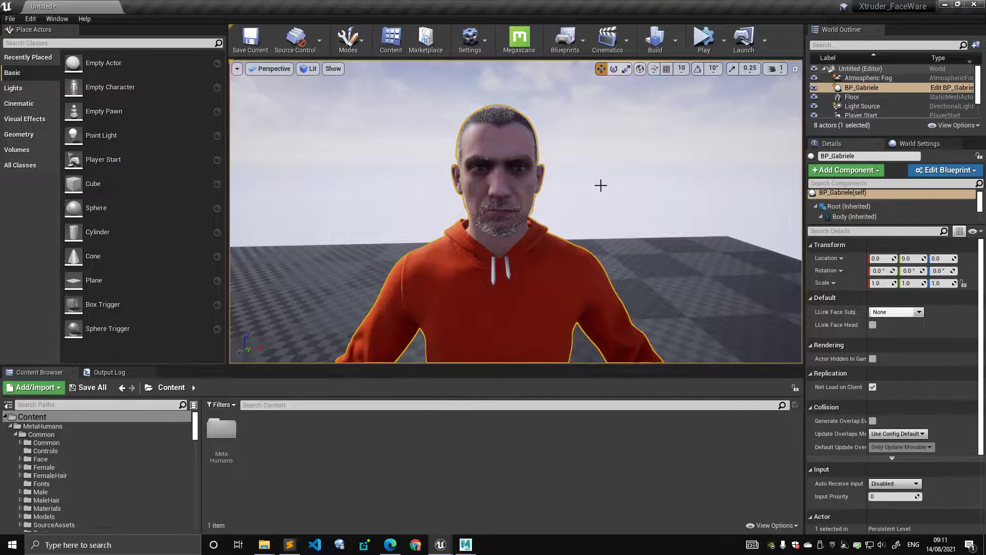
Step: Switch back to the Unreal Editor and collapse the MetaHumans folder in the Content tree
{"action": "left_click", "coordinate": [572, 213]}
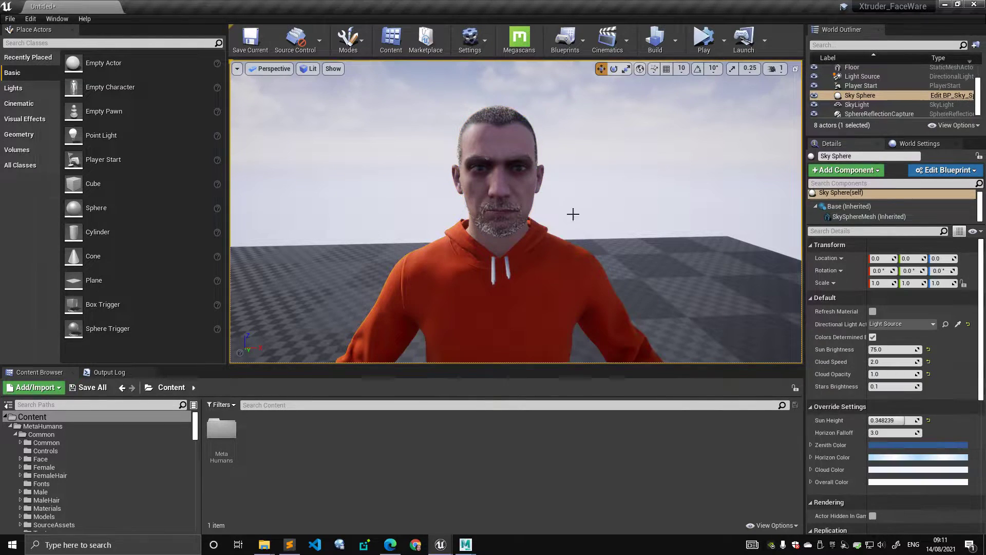
{"action": "left_click", "coordinate": [145, 416]}
{"action": "left_click", "coordinate": [10, 426]}
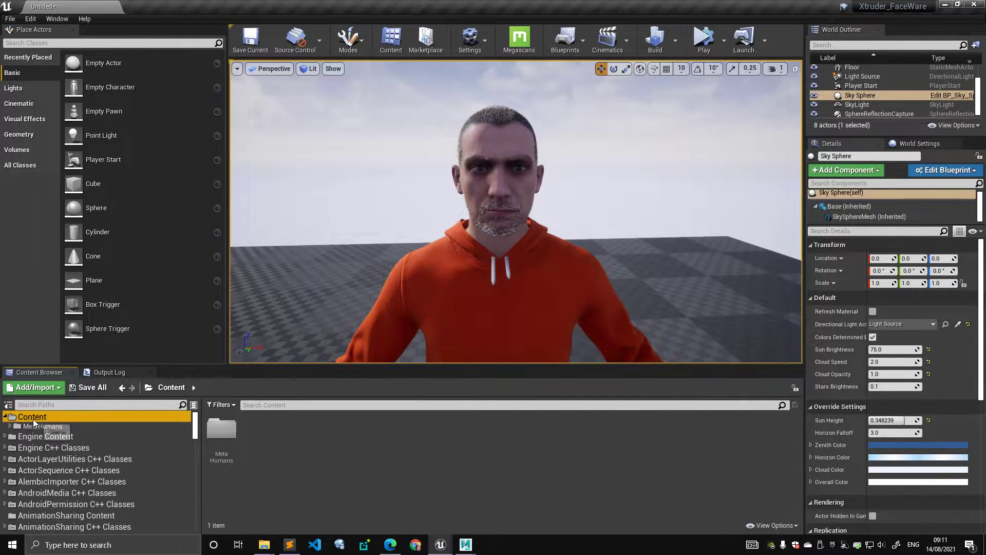
{"action": "left_click", "coordinate": [341, 479]}
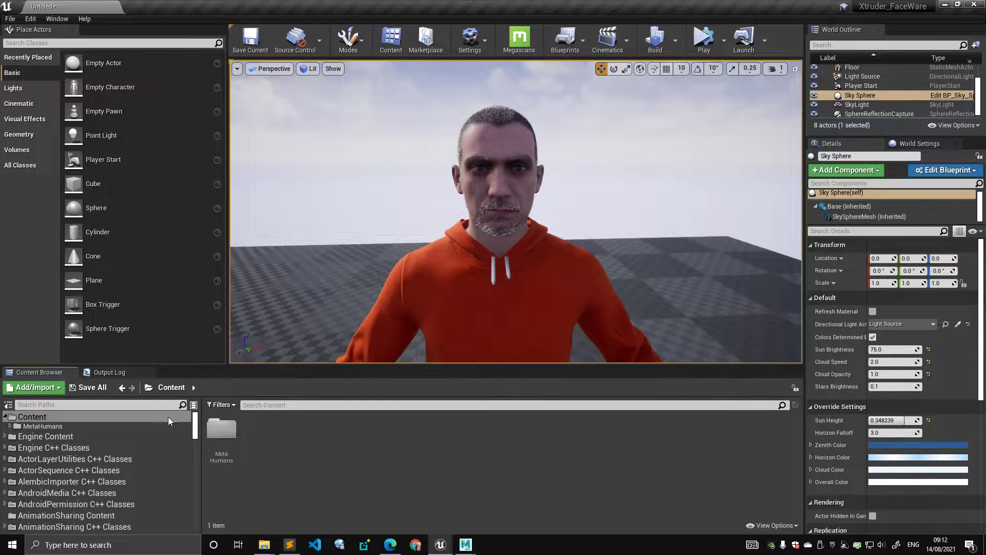
Step: Hide engine content and plugin content so only the project's Content folder is listed
{"action": "left_click", "coordinate": [772, 525]}
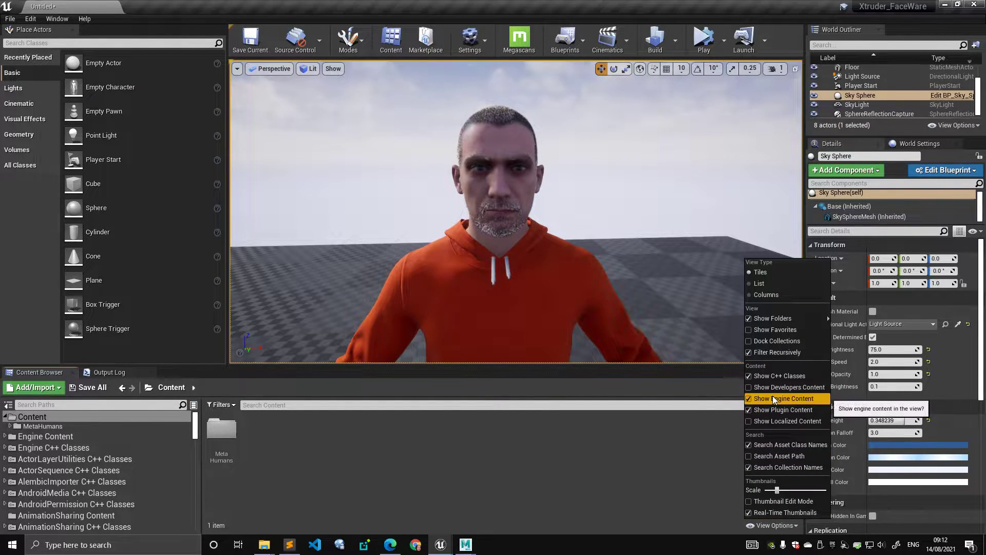
{"action": "left_click", "coordinate": [772, 399]}
{"action": "left_click", "coordinate": [770, 525]}
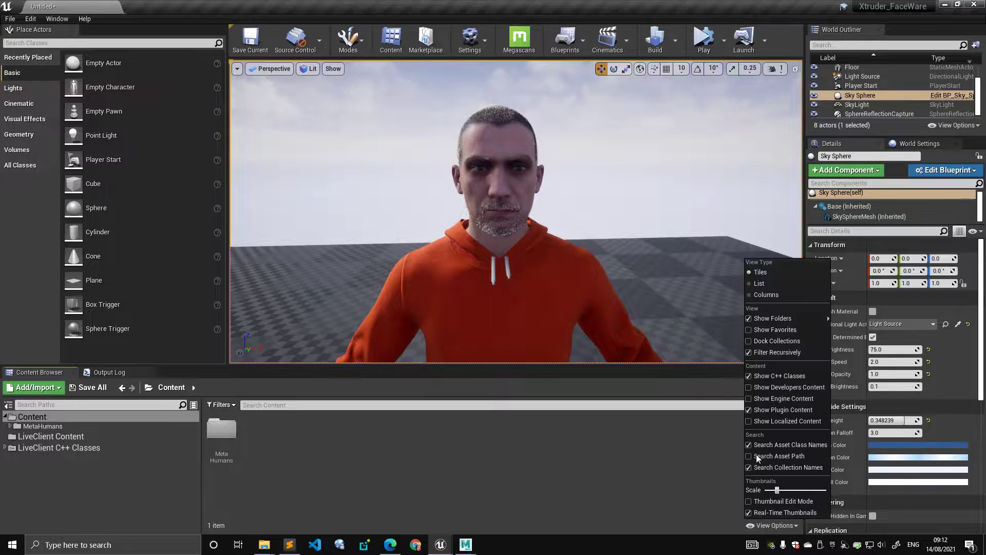
{"action": "left_click", "coordinate": [765, 411]}
{"action": "left_click", "coordinate": [59, 418]}
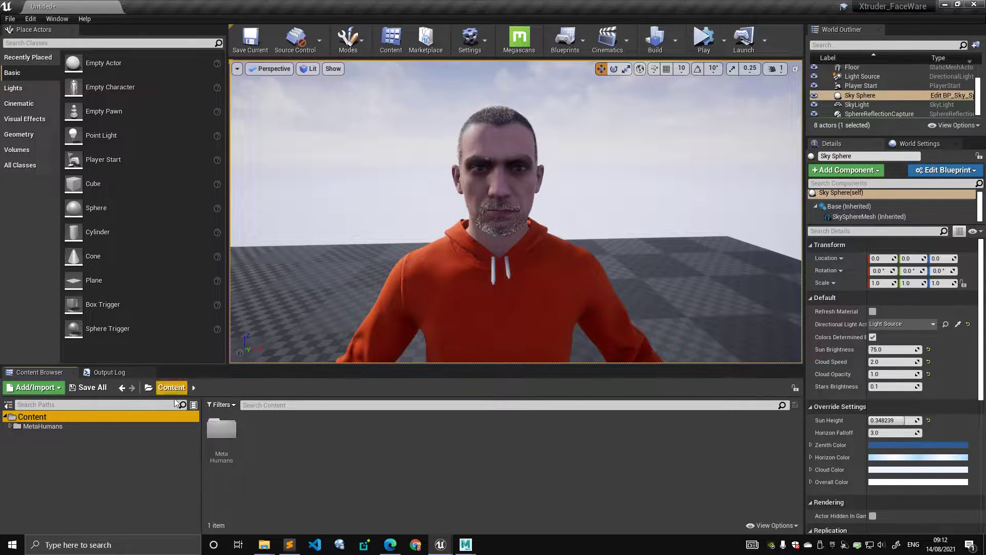
Step: Open the MetaHumans folder and examine its Common and Gabriele subfolders
{"action": "left_click", "coordinate": [135, 427]}
{"action": "left_click", "coordinate": [335, 442]}
{"action": "left_click", "coordinate": [230, 437]}
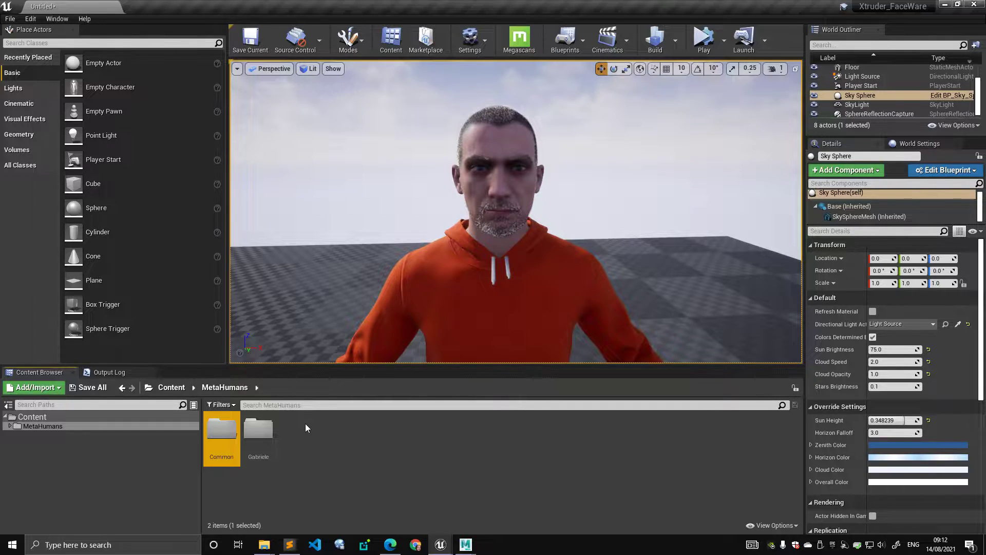
{"action": "key", "text": "Right"}
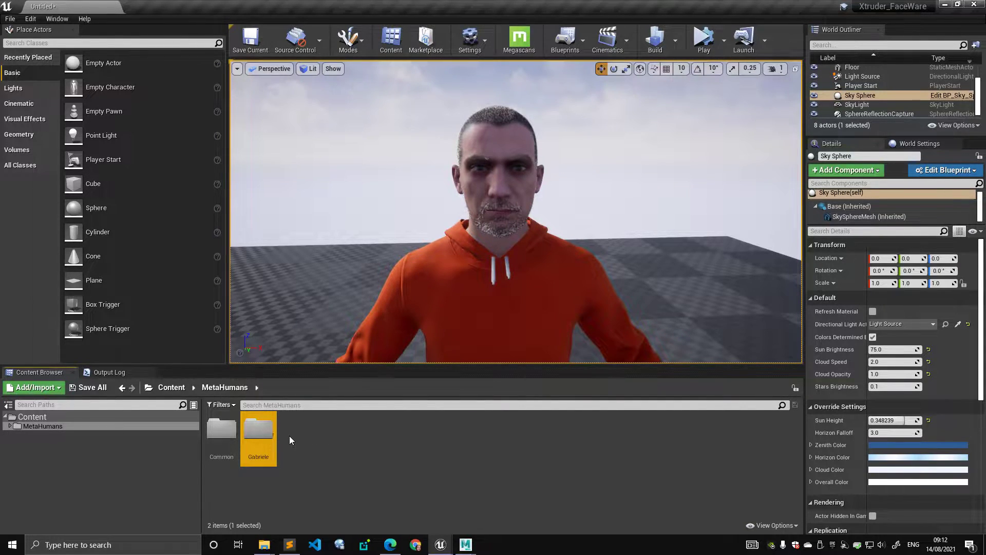
{"action": "left_click", "coordinate": [310, 442]}
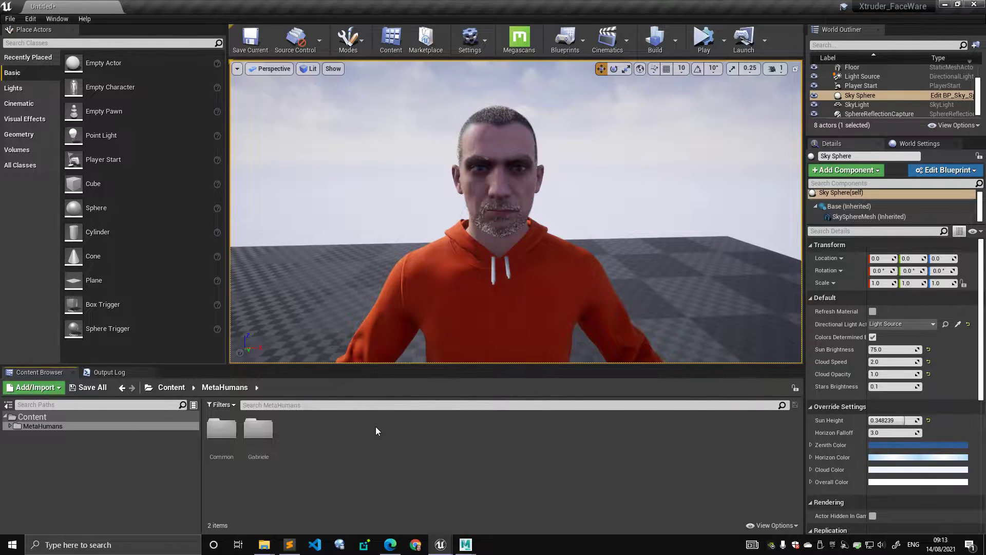
{"action": "left_click", "coordinate": [275, 436]}
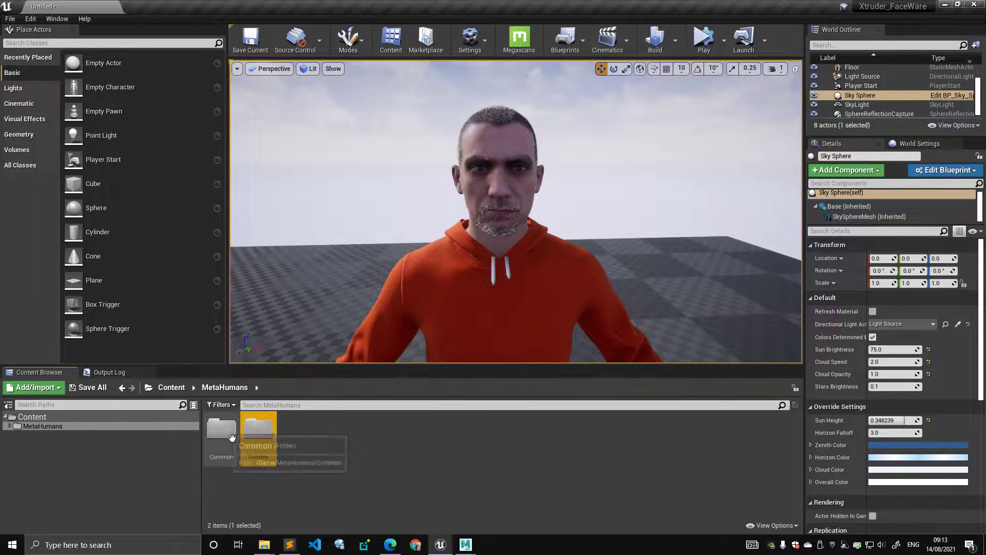
{"action": "left_click", "coordinate": [234, 451]}
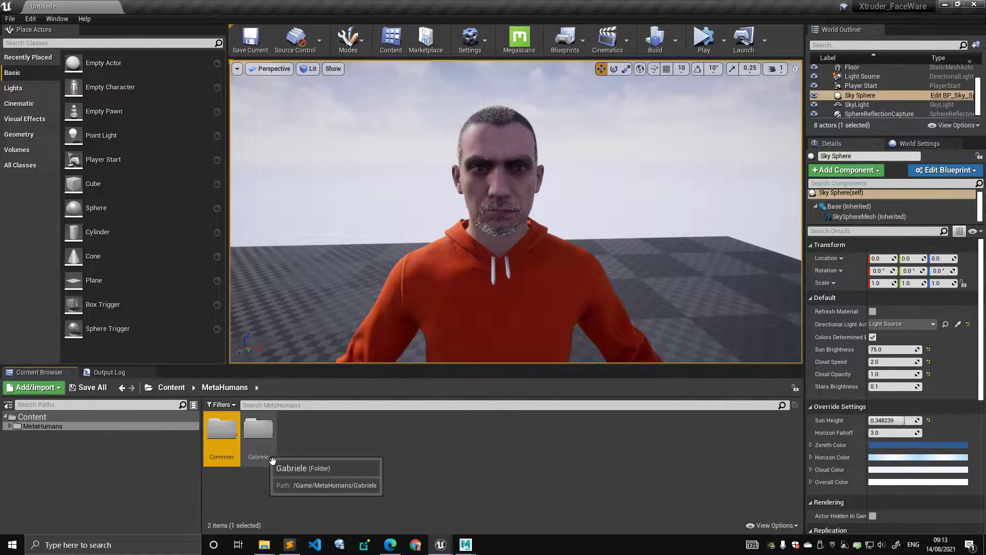
Step: Open the Gabriele folder and select the BP_Gabriele blueprint in it
{"action": "left_click", "coordinate": [258, 437]}
{"action": "double_click", "coordinate": [258, 437]}
{"action": "left_click", "coordinate": [479, 431]}
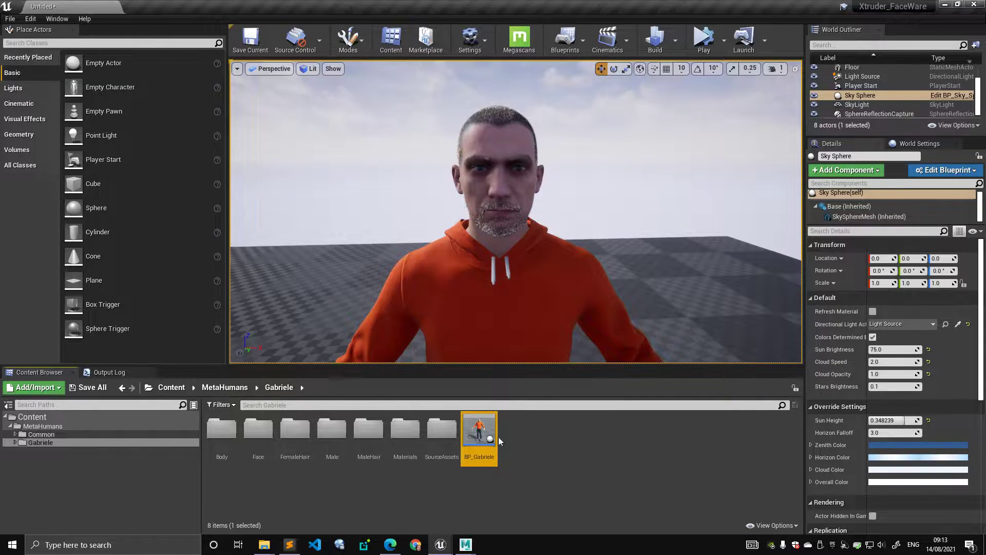
Step: Filter the MetaHumans Common folder to Animation Sequence assets and look through the animations
{"action": "left_click", "coordinate": [121, 435]}
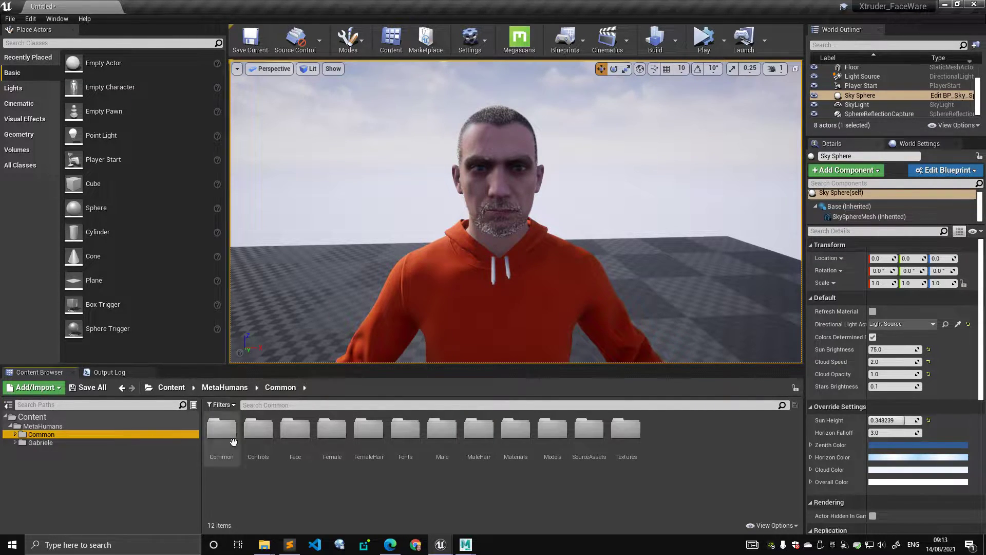
{"action": "left_click", "coordinate": [234, 437]}
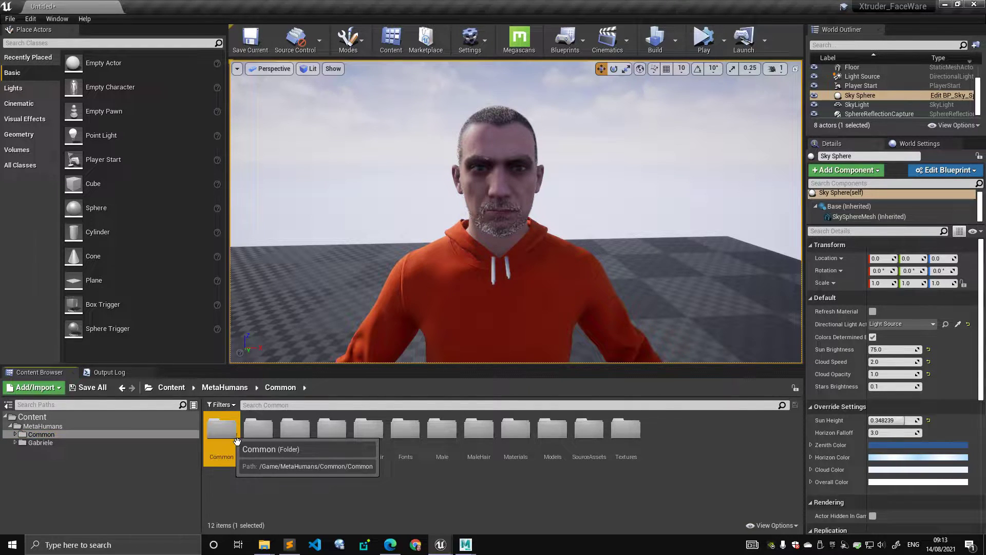
{"action": "left_click", "coordinate": [221, 404]}
{"action": "mouse_move", "coordinate": [231, 393]}
{"action": "mouse_move", "coordinate": [251, 225]}
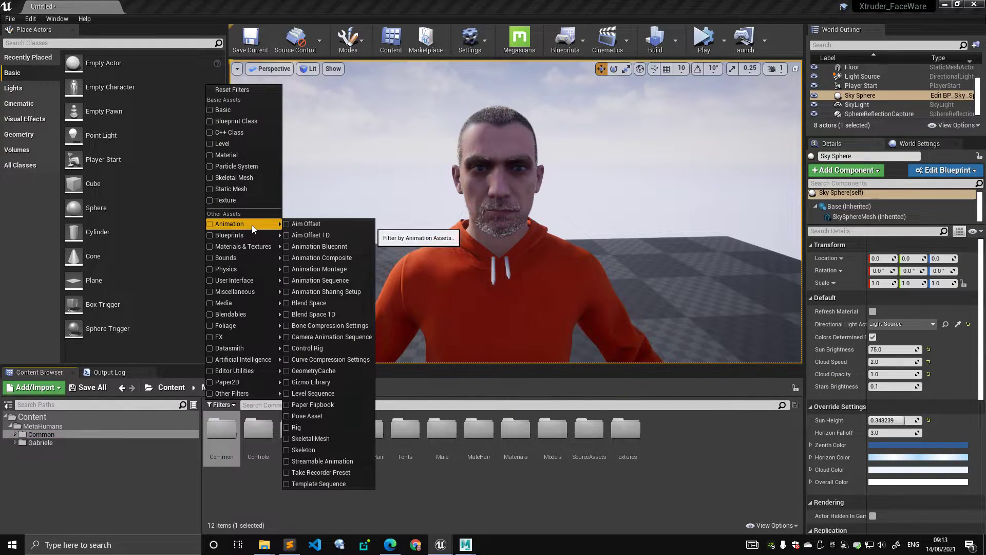
{"action": "left_click", "coordinate": [330, 281]}
{"action": "left_click", "coordinate": [332, 444]}
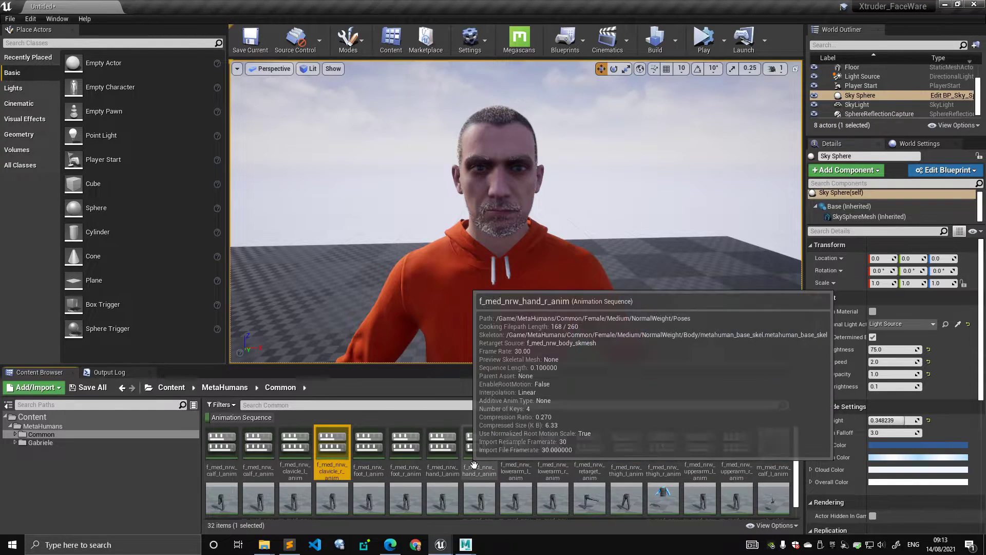
{"action": "mouse_move", "coordinate": [720, 464]}
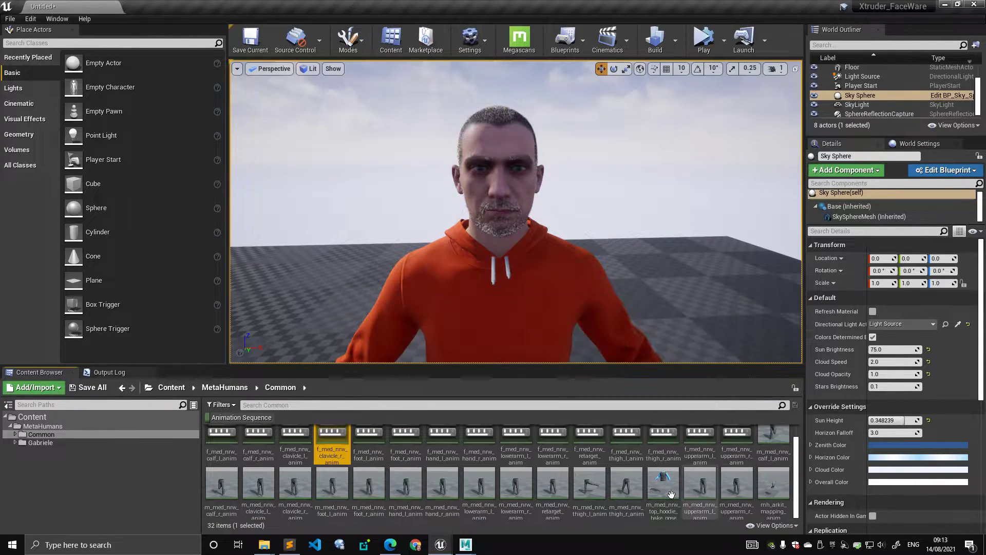
{"action": "scroll", "coordinate": [743, 466], "scroll_direction": "up", "scroll_amount": 1}
{"action": "left_click", "coordinate": [626, 448]}
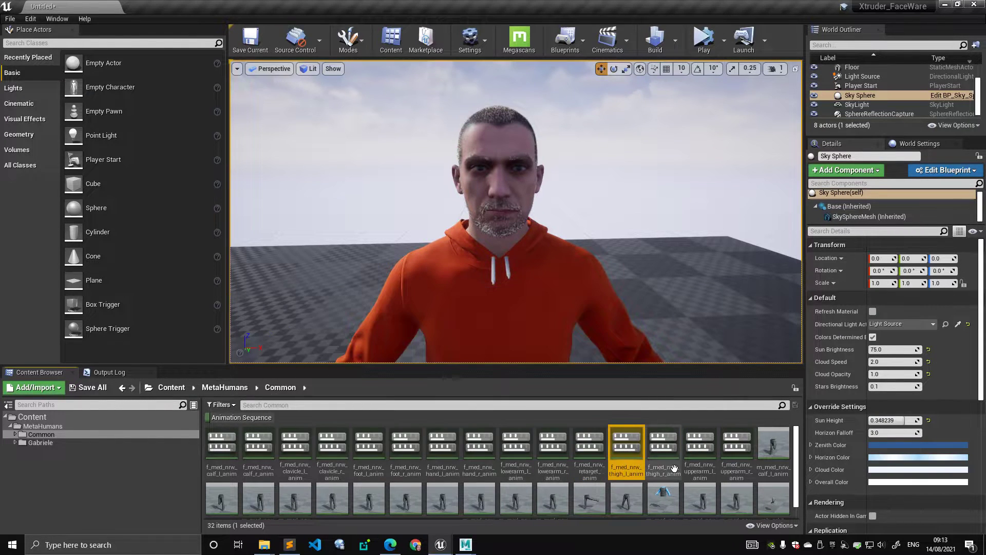
Step: Return to the root Content folder and turn off the Animation Sequence filter
{"action": "left_click", "coordinate": [95, 417]}
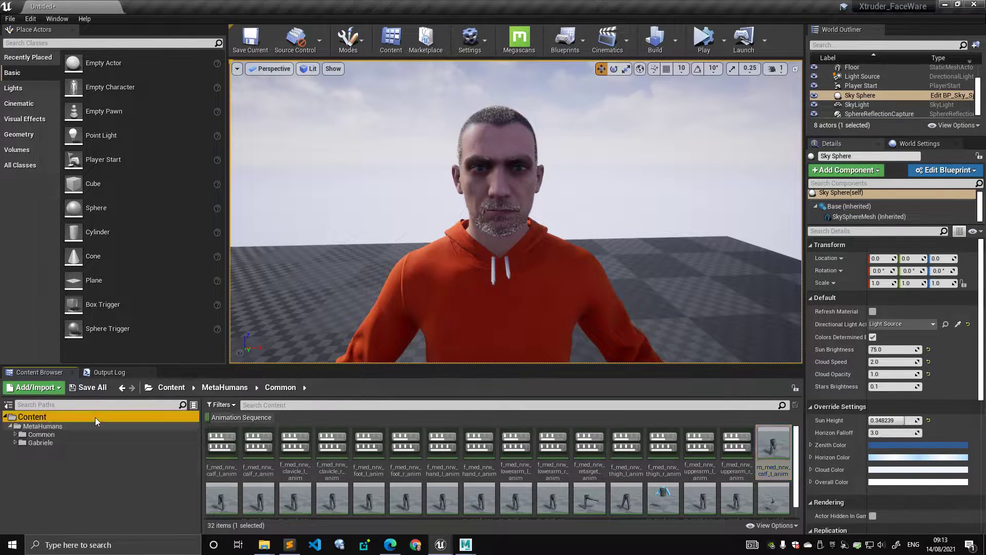
{"action": "left_click", "coordinate": [254, 418]}
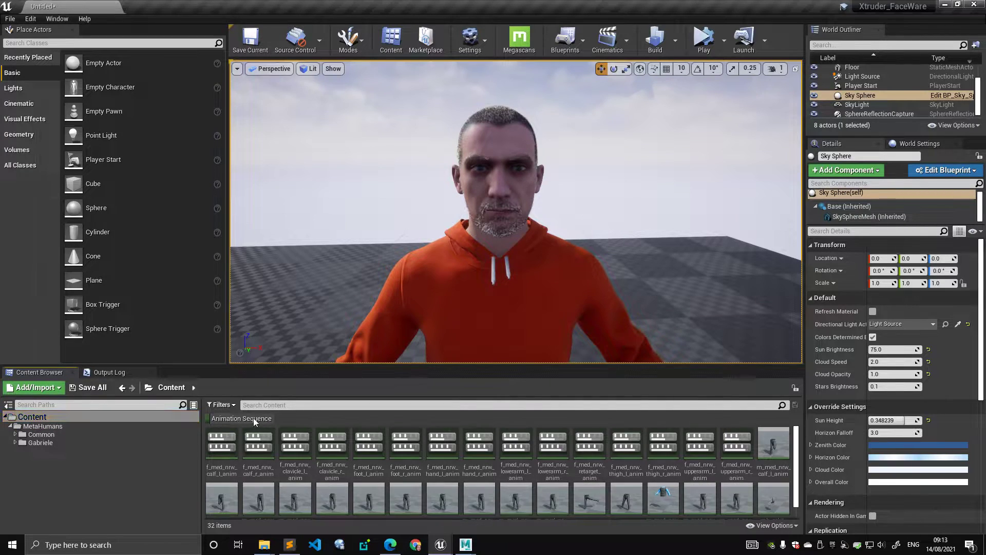
{"action": "left_click", "coordinate": [254, 417]}
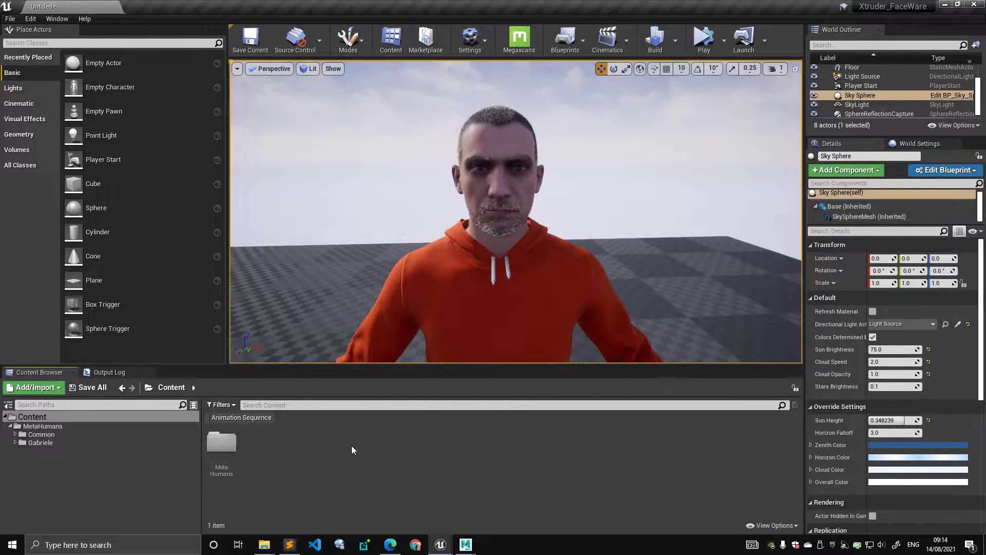
Step: Open the BP_Gabriele blueprint from the MetaHumans Gabriele folder in the full-size blueprint editor
{"action": "left_click", "coordinate": [109, 425]}
{"action": "left_click", "coordinate": [95, 442]}
{"action": "left_click", "coordinate": [488, 450]}
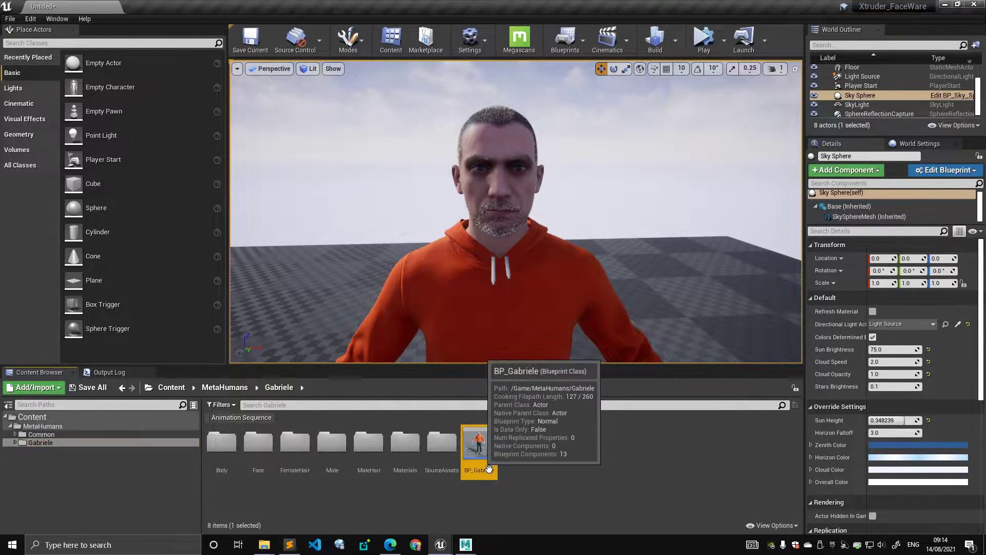
{"action": "mouse_move", "coordinate": [489, 451]}
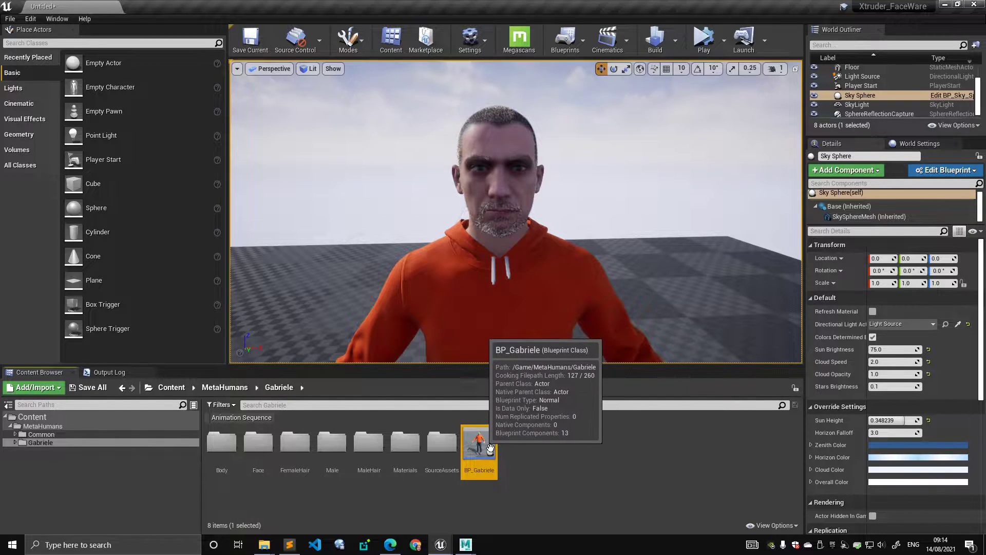
{"action": "left_click", "coordinate": [510, 311]}
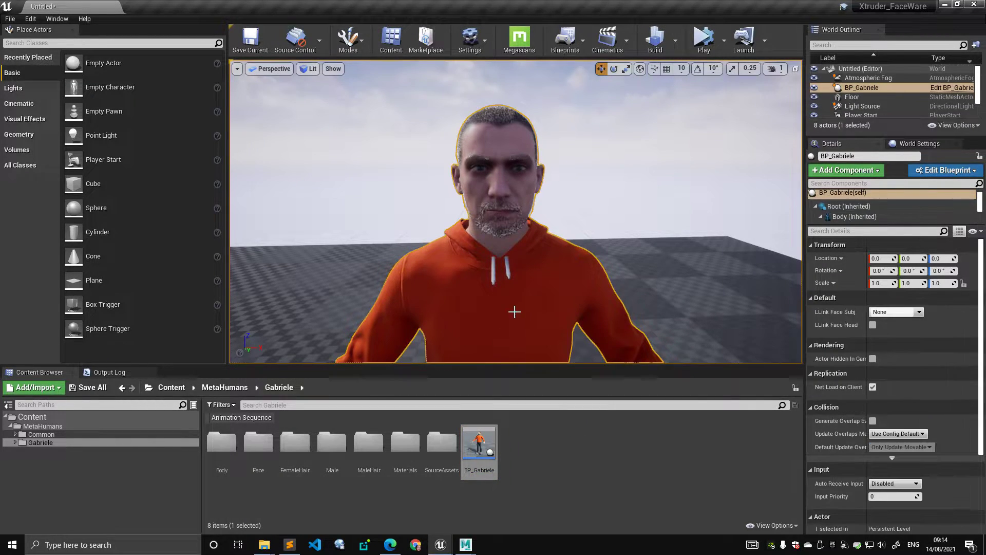
{"action": "double_click", "coordinate": [489, 453]}
{"action": "double_click", "coordinate": [415, 190]}
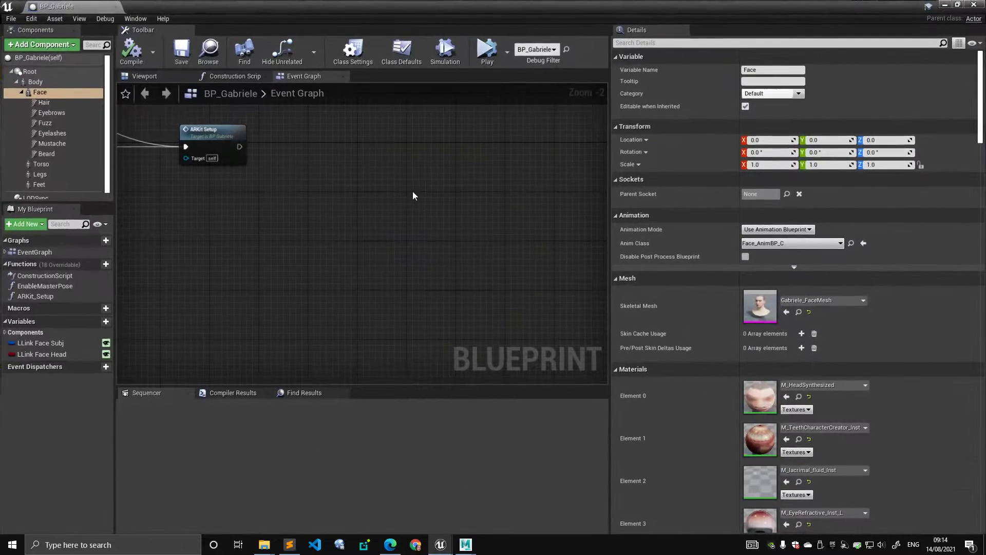
Step: Collapse and re-expand the Body component's hierarchy to view its child components, and select Body
{"action": "left_click", "coordinate": [15, 81]}
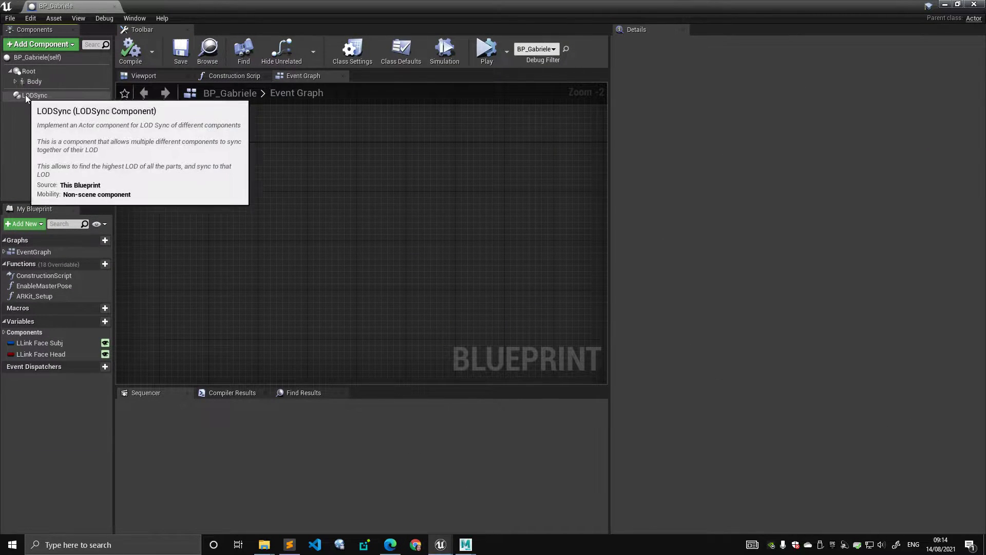
{"action": "left_click", "coordinate": [15, 84]}
{"action": "left_click", "coordinate": [15, 82]}
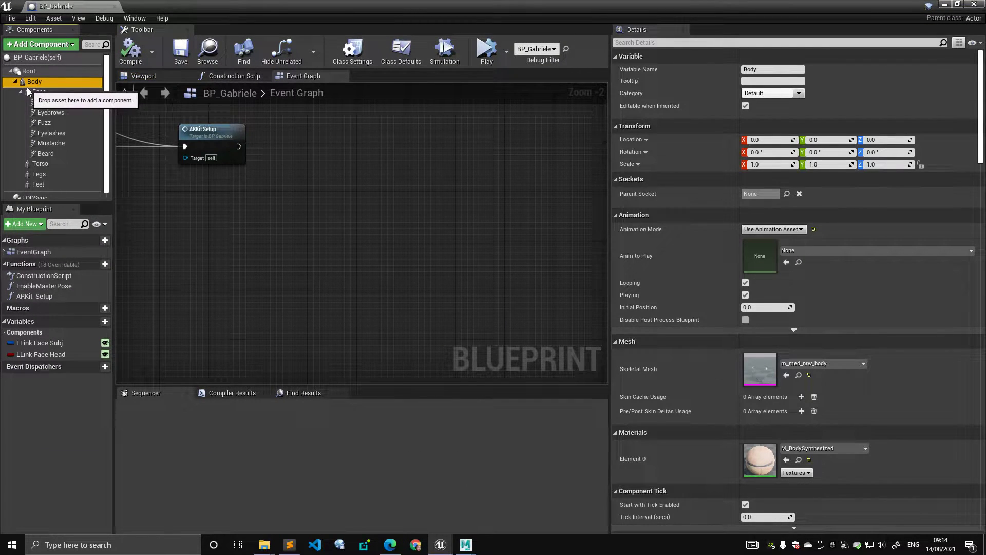
{"action": "left_click", "coordinate": [56, 92]}
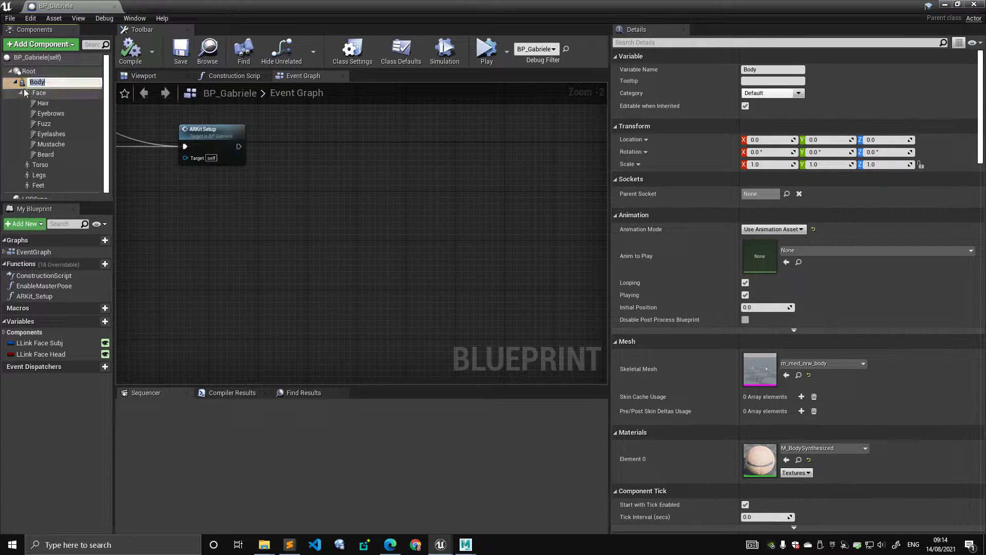
{"action": "left_click", "coordinate": [56, 83]}
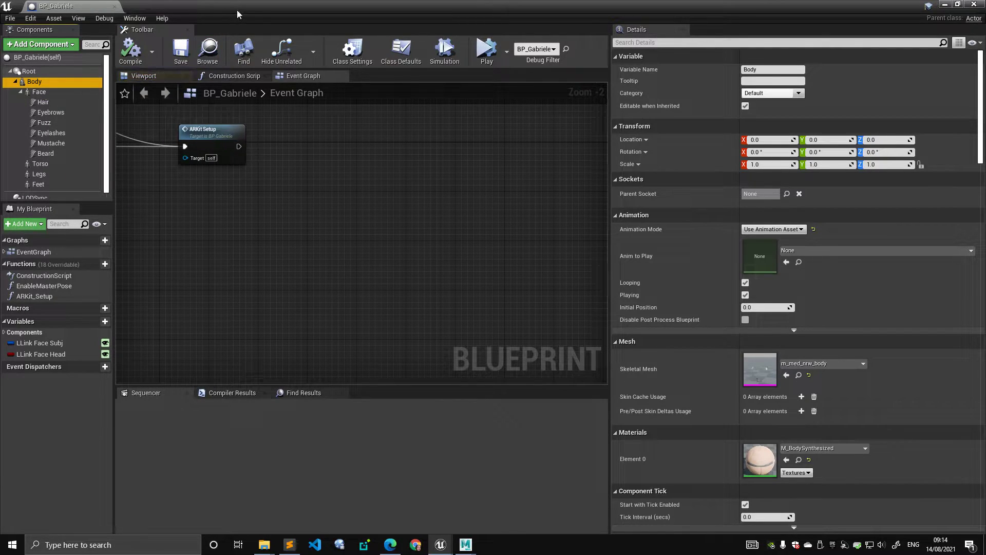
Step: Locate the Body component's m_med_nrw_body skeletal mesh in the project folders and open it in the mesh editor
{"action": "double_click", "coordinate": [652, 4]}
{"action": "scroll", "coordinate": [868, 238], "scroll_direction": "down", "scroll_amount": 3}
{"action": "scroll", "coordinate": [868, 239], "scroll_direction": "down", "scroll_amount": 4}
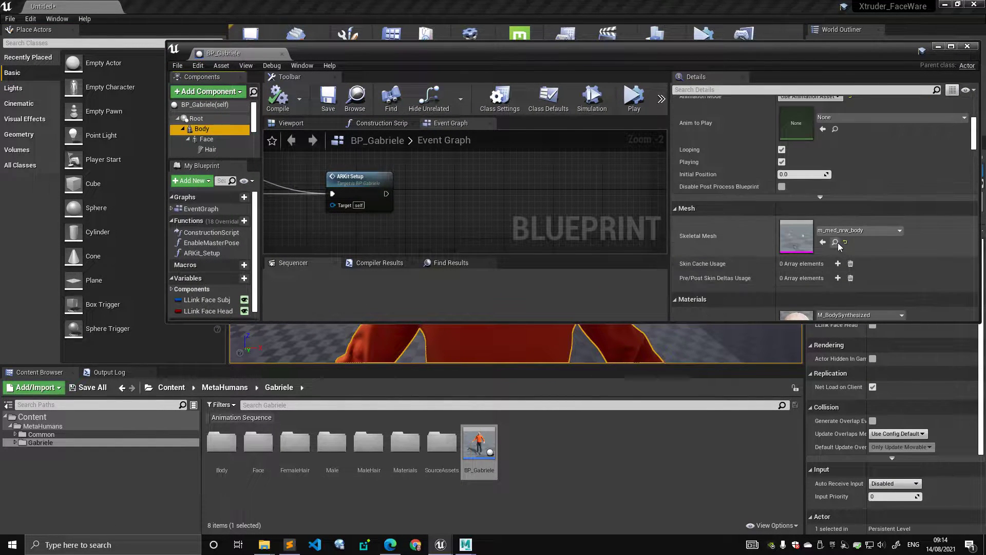
{"action": "left_click", "coordinate": [835, 242]}
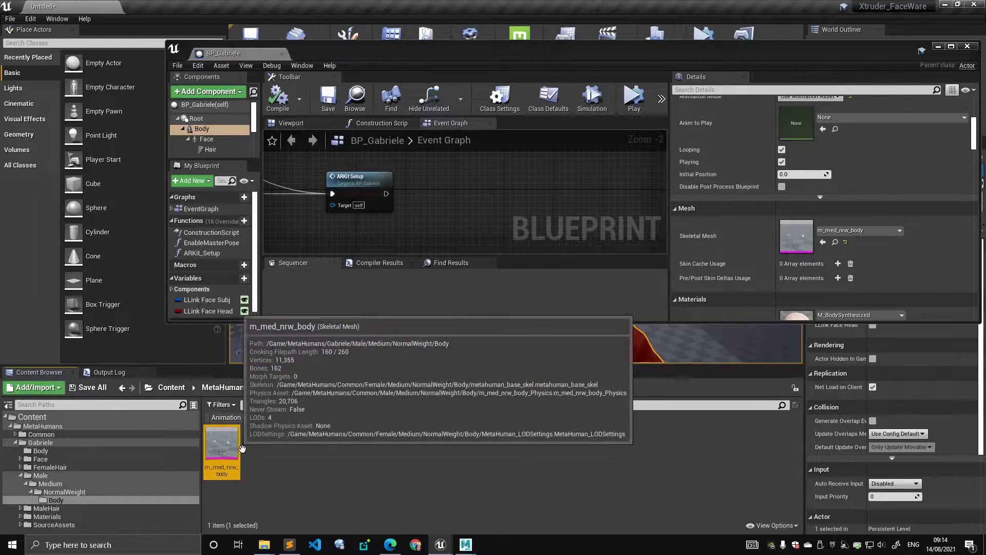
{"action": "double_click", "coordinate": [222, 445]}
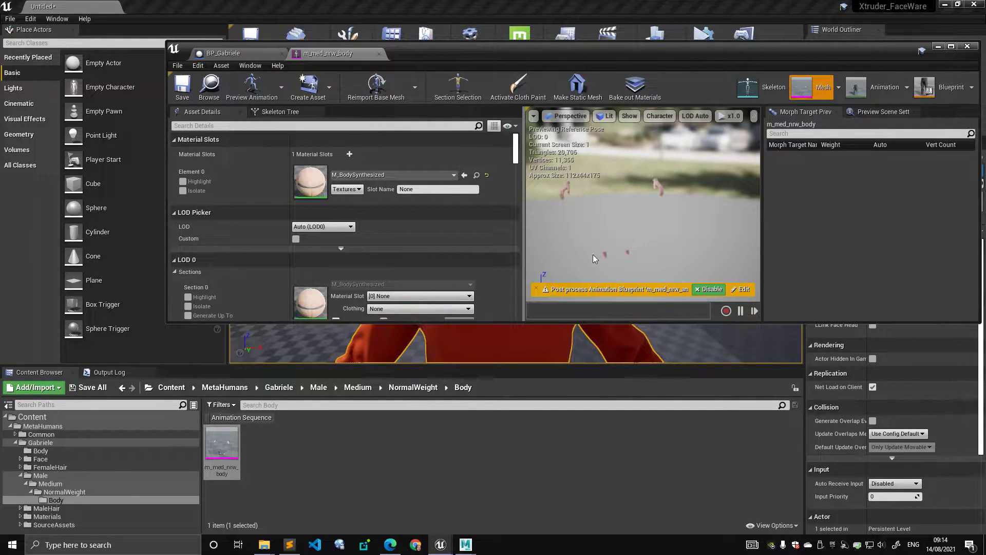
Step: Open the body mesh's metahuman_base_skel skeleton and display its bones in the preview viewport
{"action": "left_click_drag", "start_coordinate": [457, 50], "coordinate": [403, 104]}
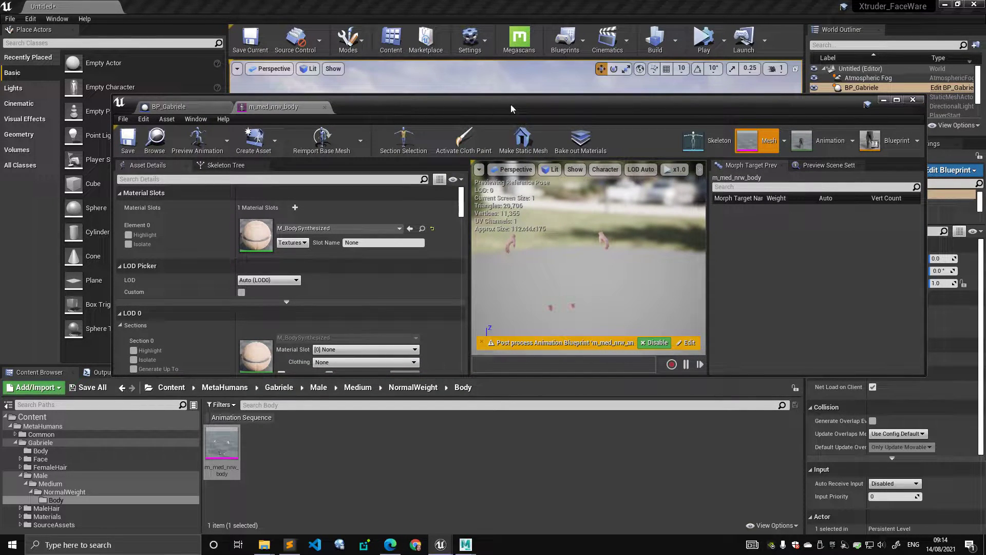
{"action": "left_click_drag", "start_coordinate": [515, 104], "coordinate": [523, 72]}
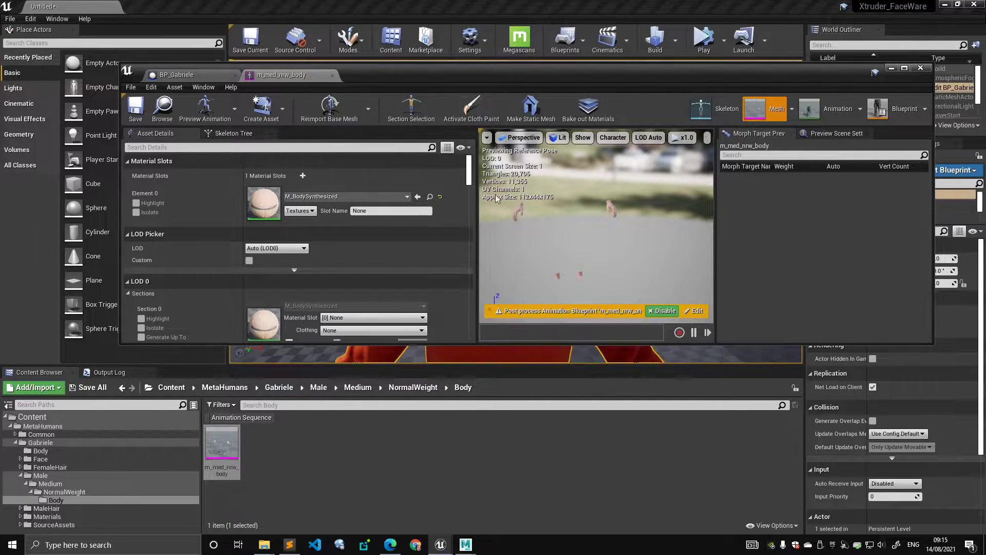
{"action": "left_click", "coordinate": [723, 110]}
{"action": "left_click_drag", "start_coordinate": [677, 69], "coordinate": [688, 57]}
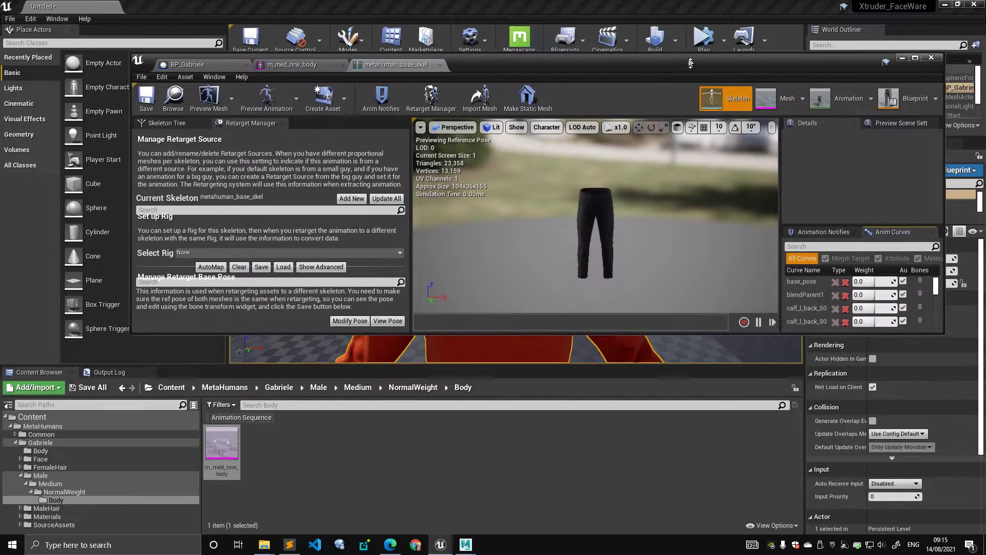
{"action": "left_click", "coordinate": [547, 128]}
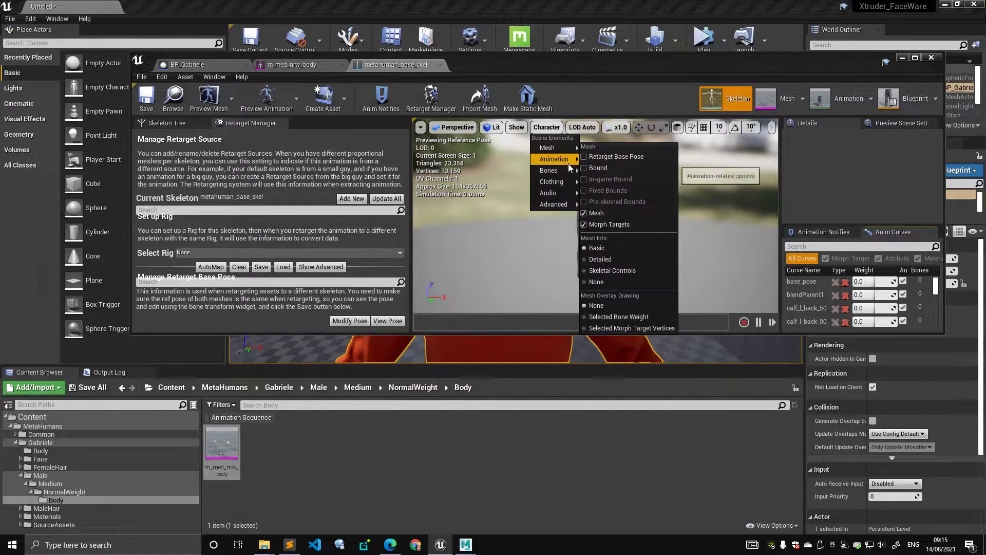
{"action": "mouse_move", "coordinate": [566, 170]}
{"action": "left_click", "coordinate": [638, 215]}
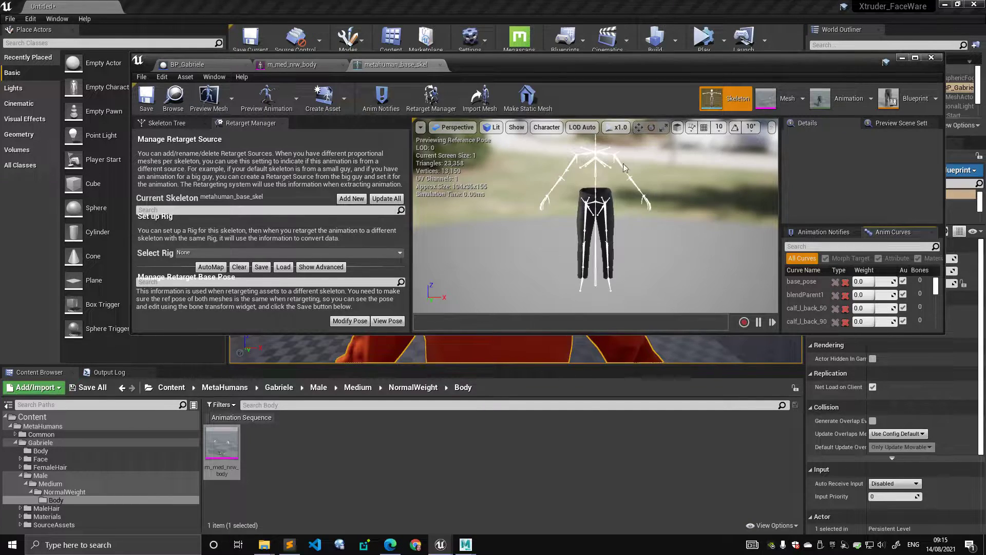
Step: Locate the metahuman_base_skel asset in the Common Body folder, and return to the MetaHumans Gabriele folder
{"action": "left_click", "coordinate": [174, 96]}
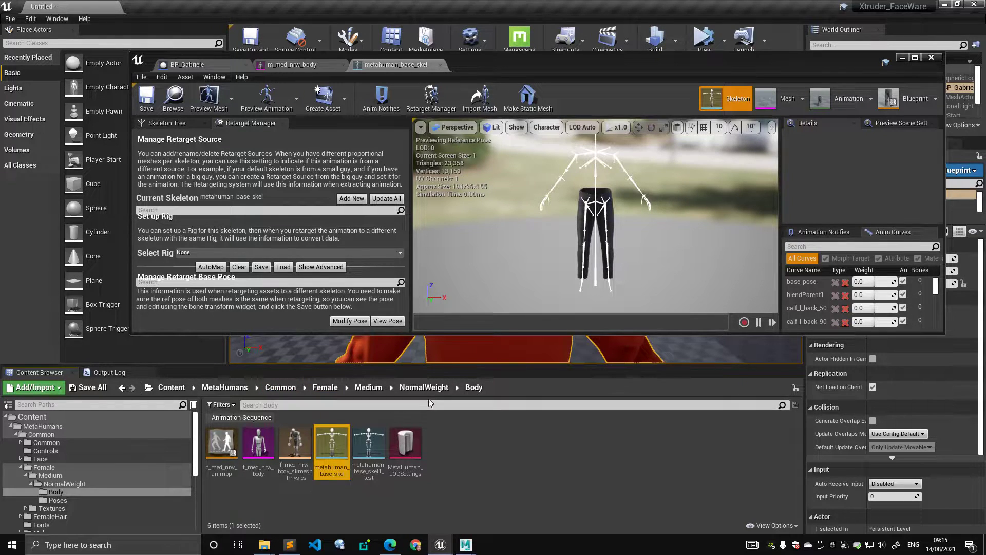
{"action": "left_click", "coordinate": [383, 451]}
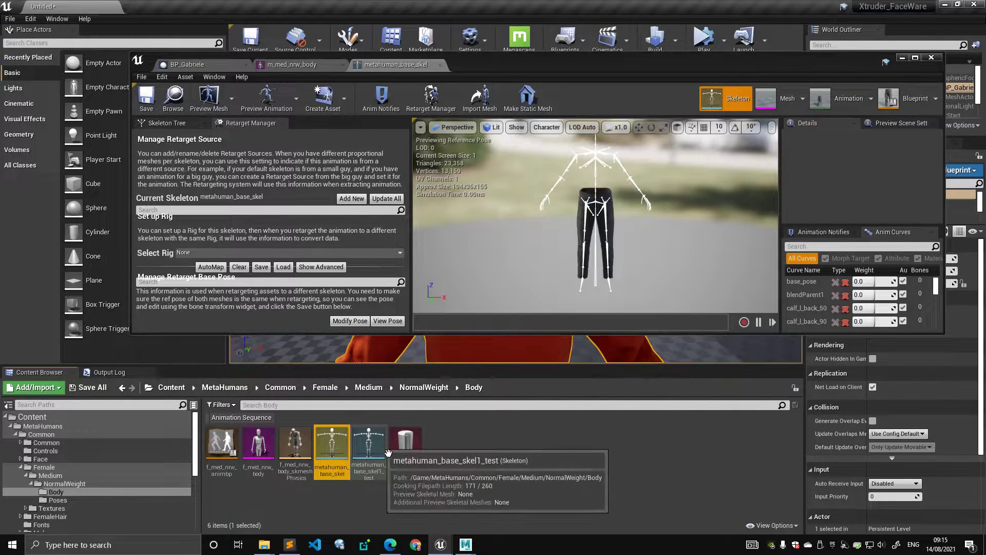
{"action": "left_click", "coordinate": [332, 445]}
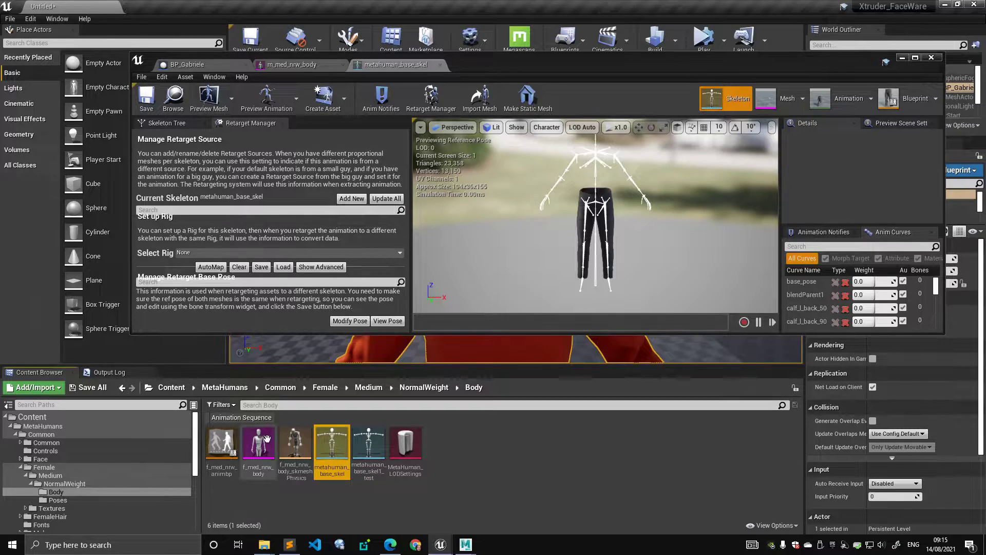
{"action": "left_click", "coordinate": [235, 388]}
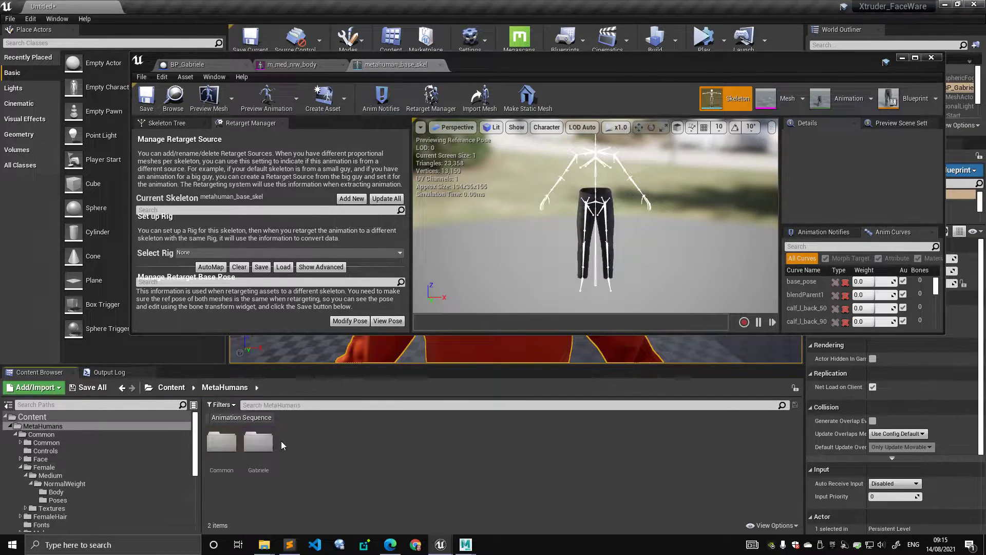
{"action": "double_click", "coordinate": [258, 441]}
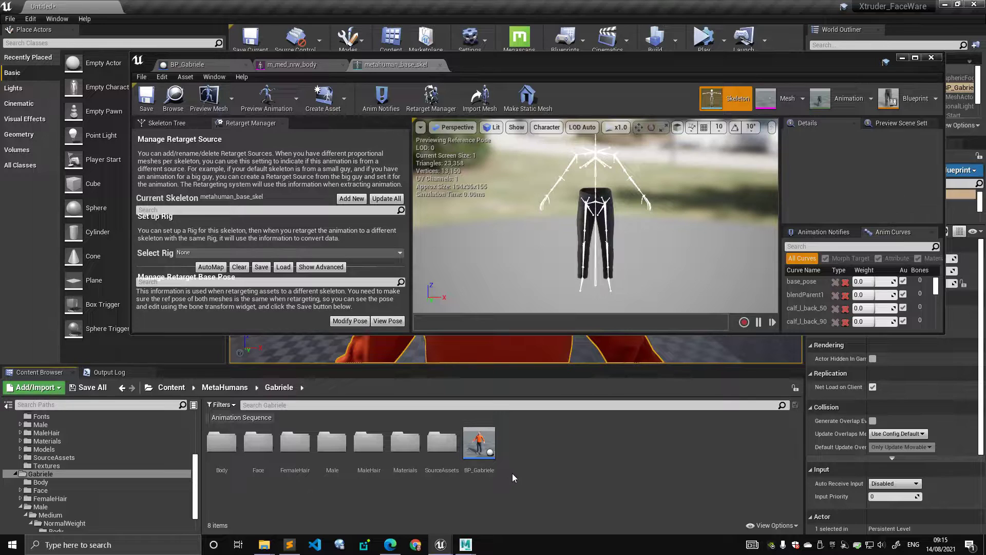
Step: Return to the BP_Gabriele blueprint at full size and select the Face component to view its details
{"action": "left_click", "coordinate": [201, 65]}
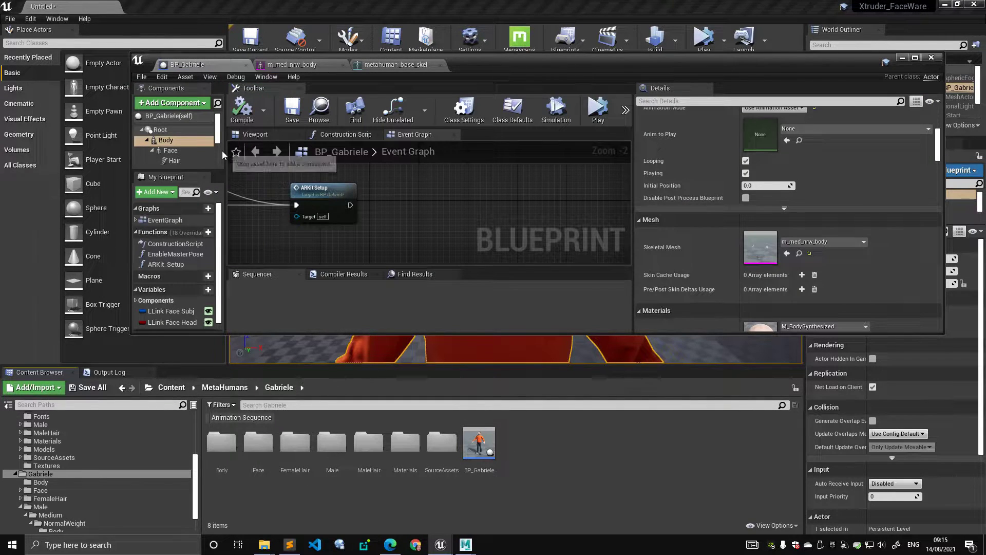
{"action": "double_click", "coordinate": [504, 60]}
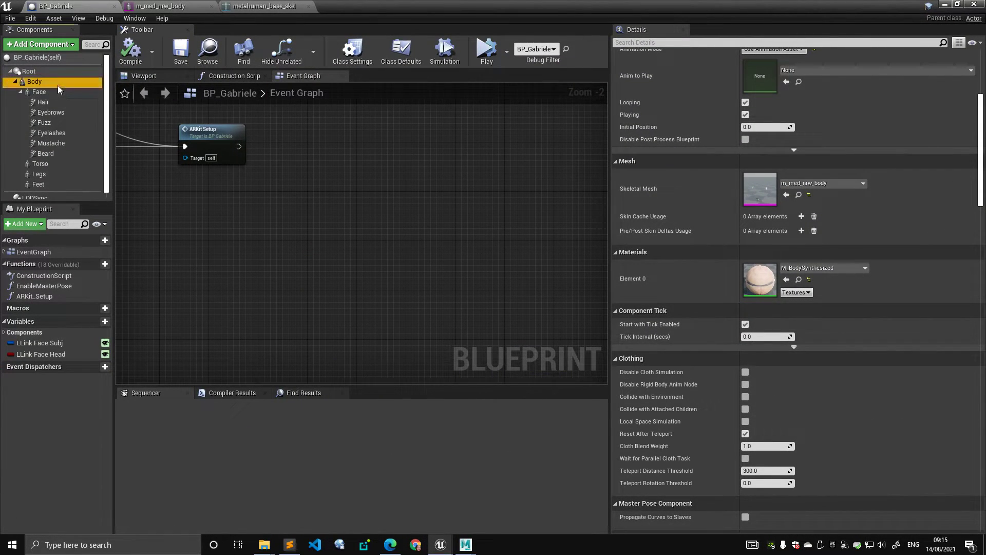
{"action": "left_click", "coordinate": [16, 81]}
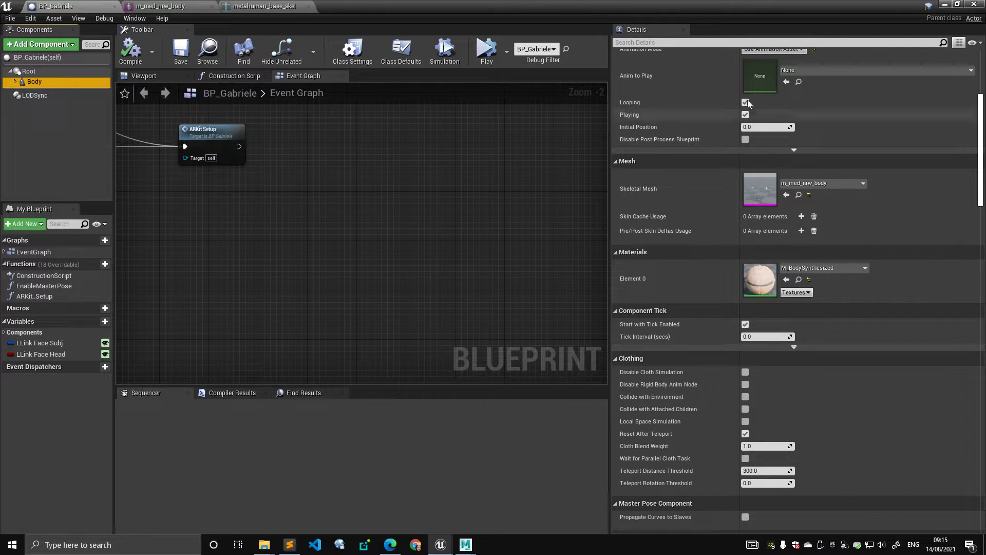
{"action": "left_click", "coordinate": [15, 81]}
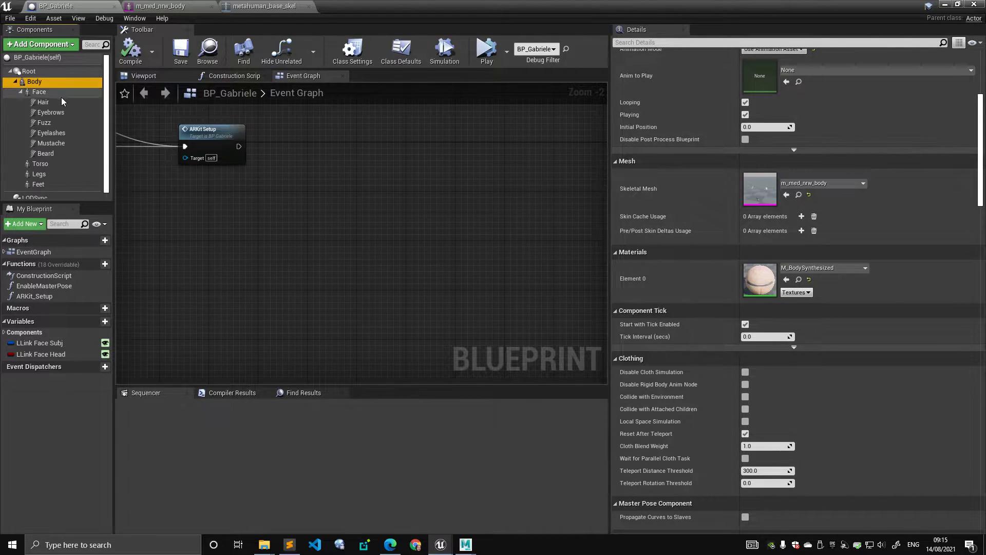
{"action": "left_click", "coordinate": [51, 94]}
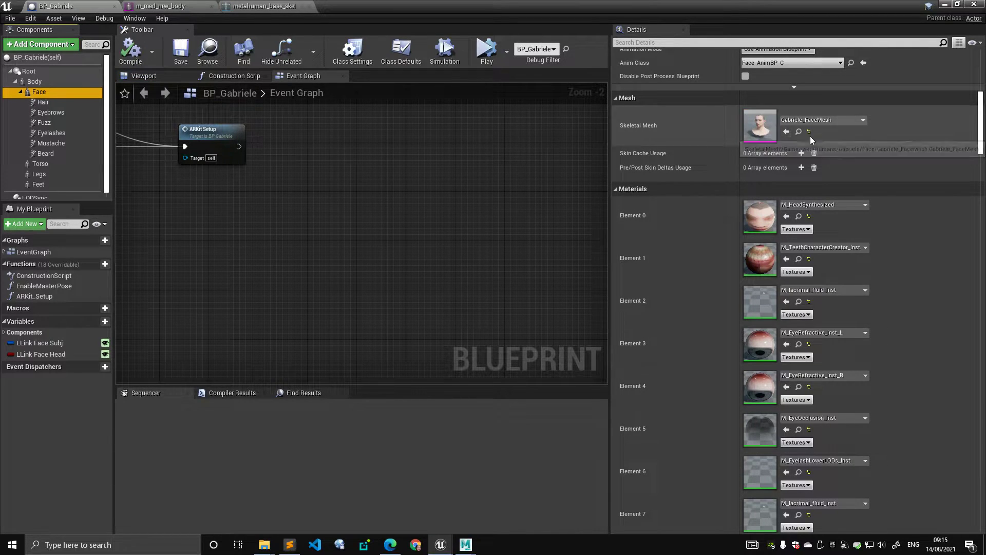
Step: Locate the Face component's mesh in the Gabriele Face folder, look over the offset meshes and head colour maps, and select Gabriele_FaceMesh
{"action": "double_click", "coordinate": [634, 5]}
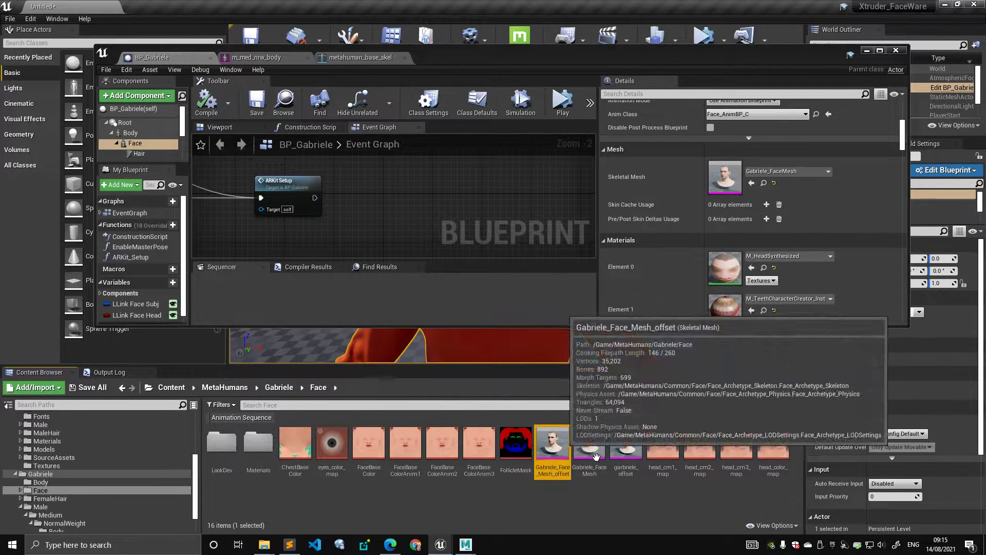
{"action": "left_click", "coordinate": [641, 451]}
{"action": "left_click", "coordinate": [663, 446], "text": "ctrl"}
{"action": "left_click", "coordinate": [700, 447], "text": "ctrl"}
{"action": "left_click", "coordinate": [737, 447], "text": "ctrl"}
{"action": "left_click", "coordinate": [773, 447], "text": "ctrl"}
{"action": "left_click", "coordinate": [552, 447], "text": "ctrl"}
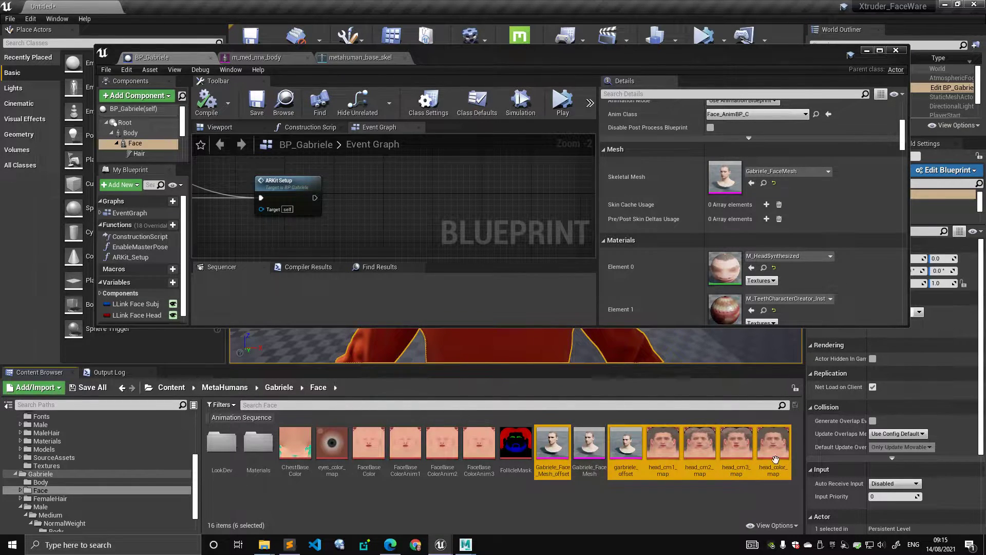
{"action": "left_click", "coordinate": [596, 460]}
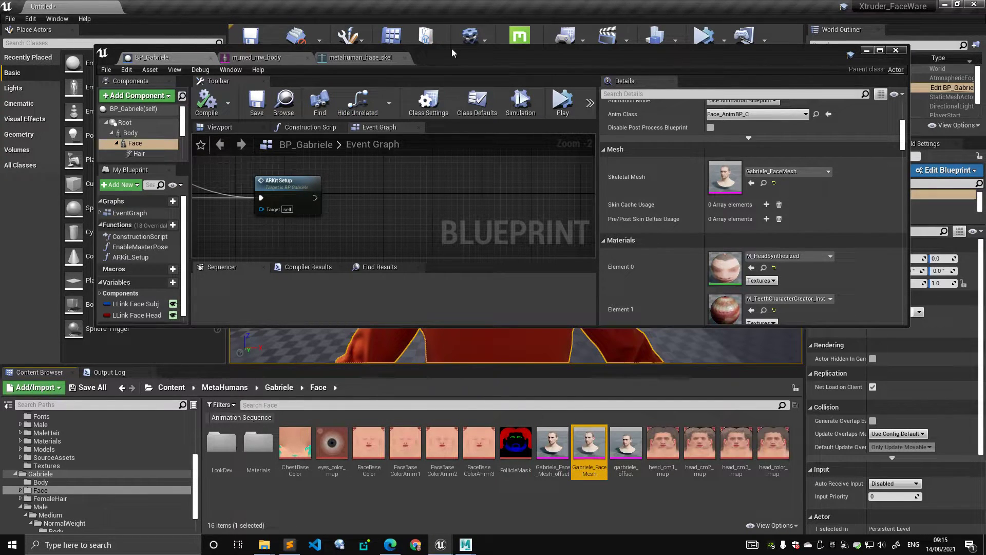
Step: Open Gabriele_FaceMesh and examine its skeleton in the preview and its facial bones in the skeleton tree
{"action": "double_click", "coordinate": [589, 447]}
{"action": "right_click_drag", "start_coordinate": [588, 220], "coordinate": [589, 240]}
{"action": "scroll", "coordinate": [588, 221], "scroll_direction": "down", "scroll_amount": 4}
{"action": "right_click_drag", "start_coordinate": [559, 196], "coordinate": [577, 174]}
{"action": "right_click_drag", "start_coordinate": [502, 193], "coordinate": [502, 196]}
{"action": "right_click_drag", "start_coordinate": [569, 227], "coordinate": [536, 242]}
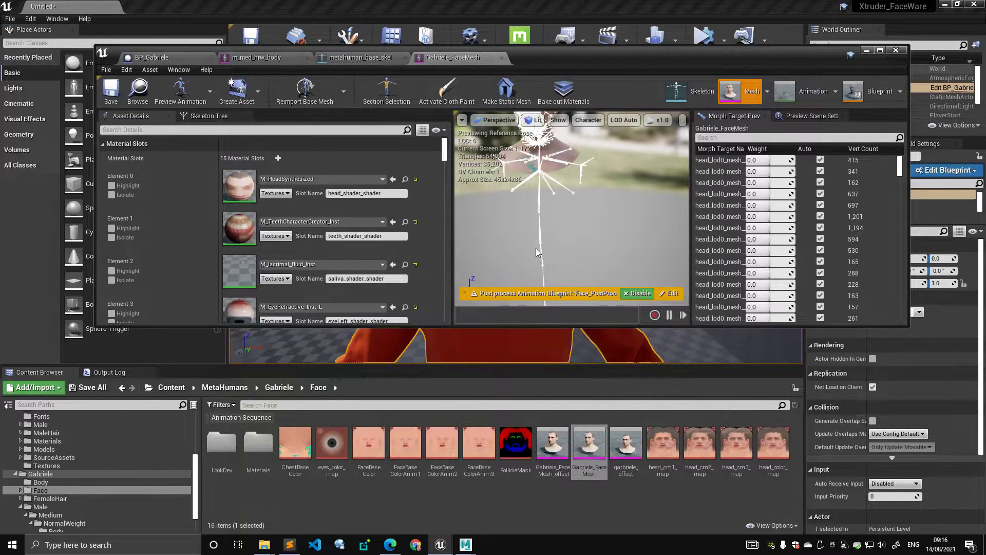
{"action": "left_click", "coordinate": [240, 115]}
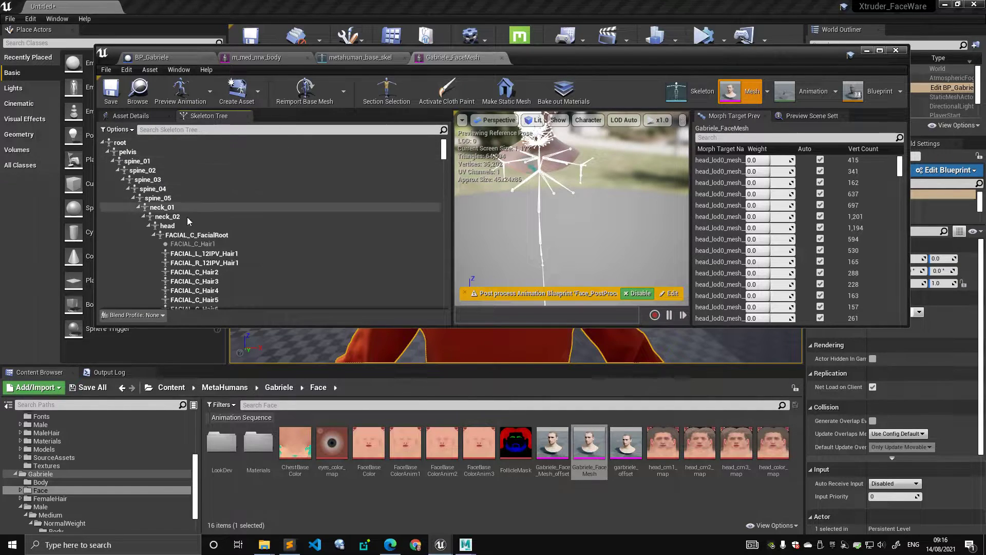
{"action": "scroll", "coordinate": [247, 236], "scroll_direction": "down", "scroll_amount": 5}
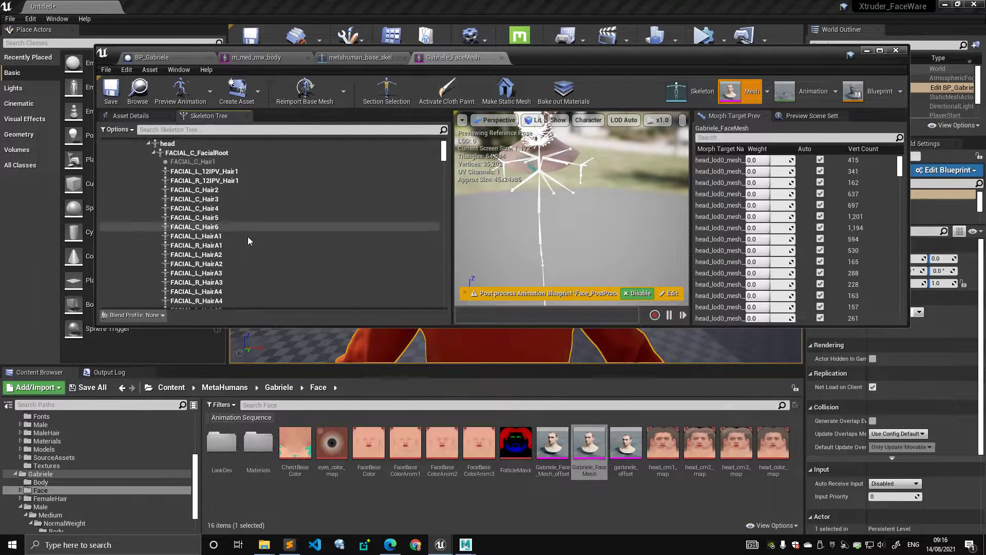
{"action": "left_click", "coordinate": [149, 116]}
Step: Return to BP_Gabriele and inspect Body, Face and the groom components from Hair to Beard, leaving only Hair selected
{"action": "left_click", "coordinate": [154, 57]}
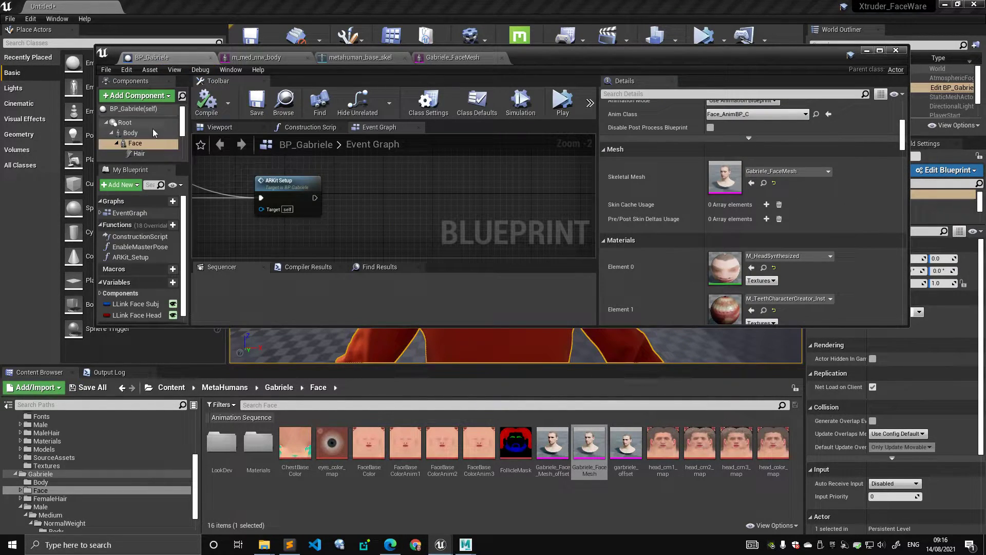
{"action": "left_click", "coordinate": [153, 133]}
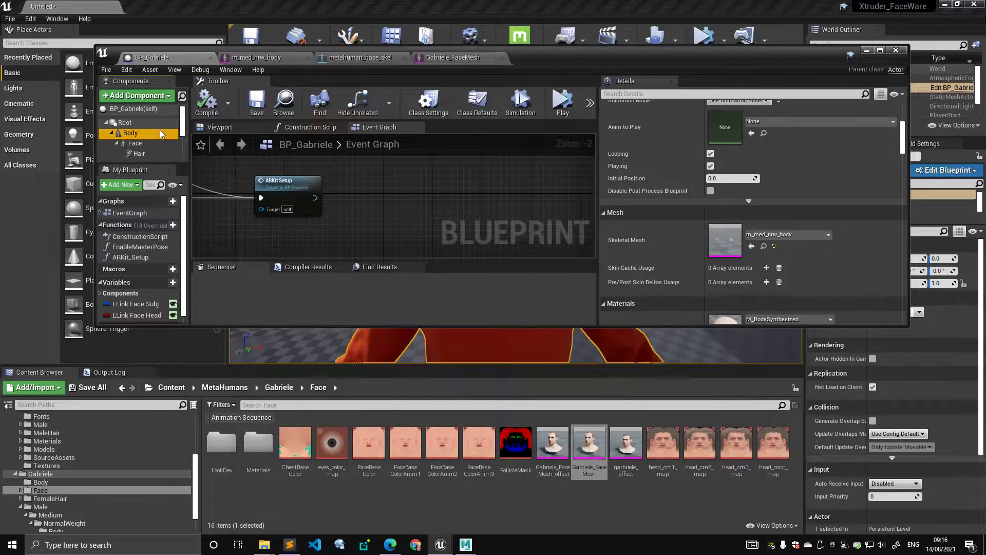
{"action": "left_click", "coordinate": [135, 142]}
{"action": "left_click", "coordinate": [139, 153]}
{"action": "double_click", "coordinate": [647, 58]}
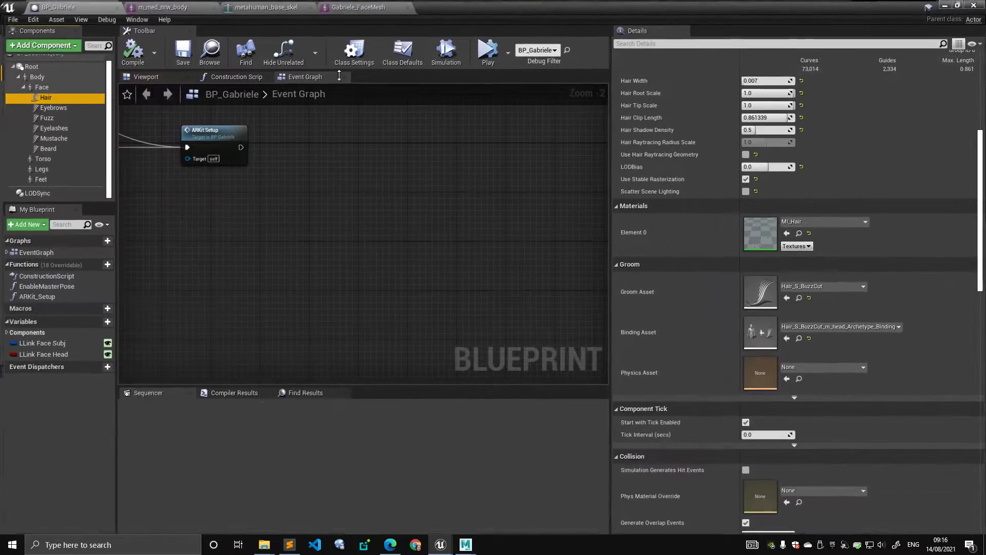
{"action": "left_click", "coordinate": [69, 146], "text": "shift"}
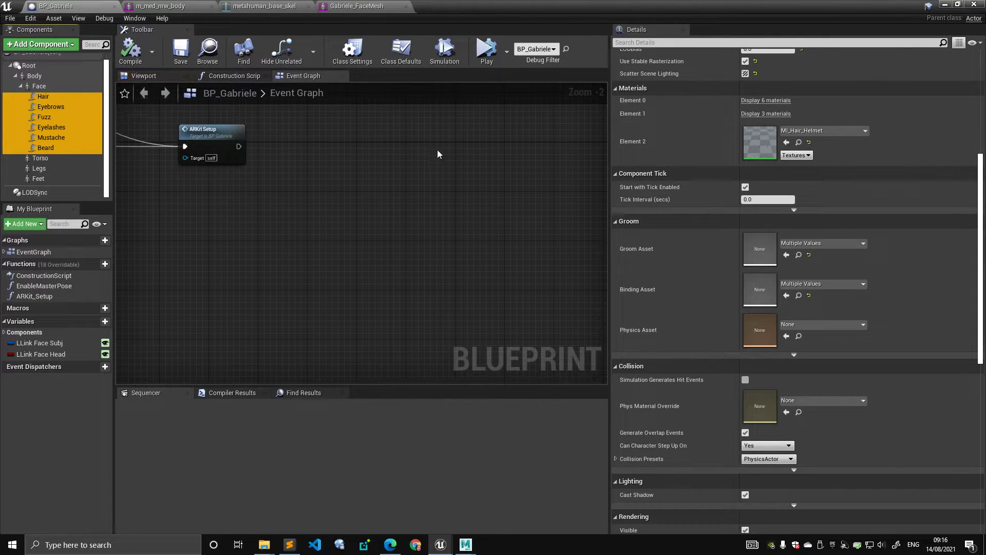
{"action": "left_click", "coordinate": [40, 97]}
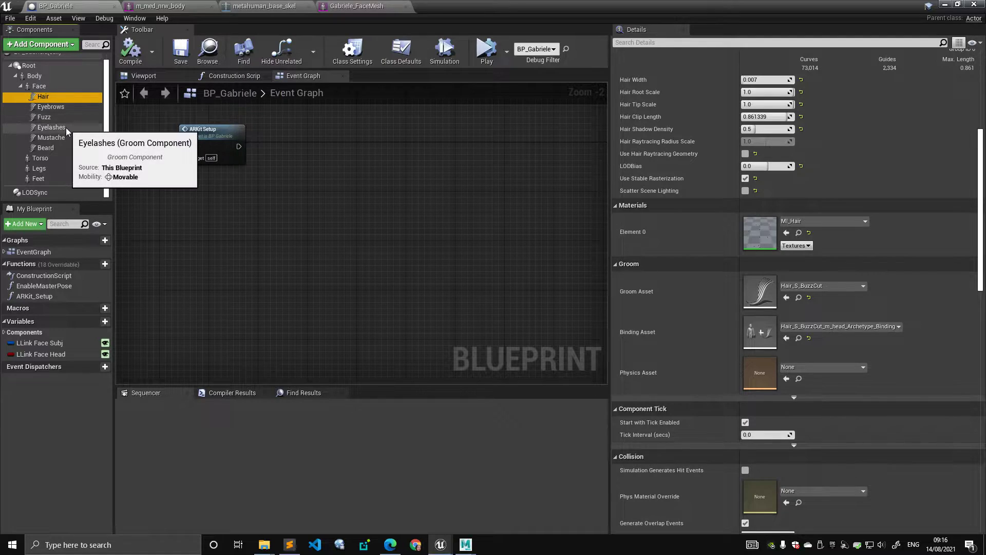
Step: Shrink the BP_Gabriele window, locate the Hair component's groom asset Hair_S_BuzzCut in the MaleHair Hair folder, and look over its available actions
{"action": "left_click_drag", "start_coordinate": [554, 4], "coordinate": [501, 33]}
{"action": "double_click", "coordinate": [553, 42]}
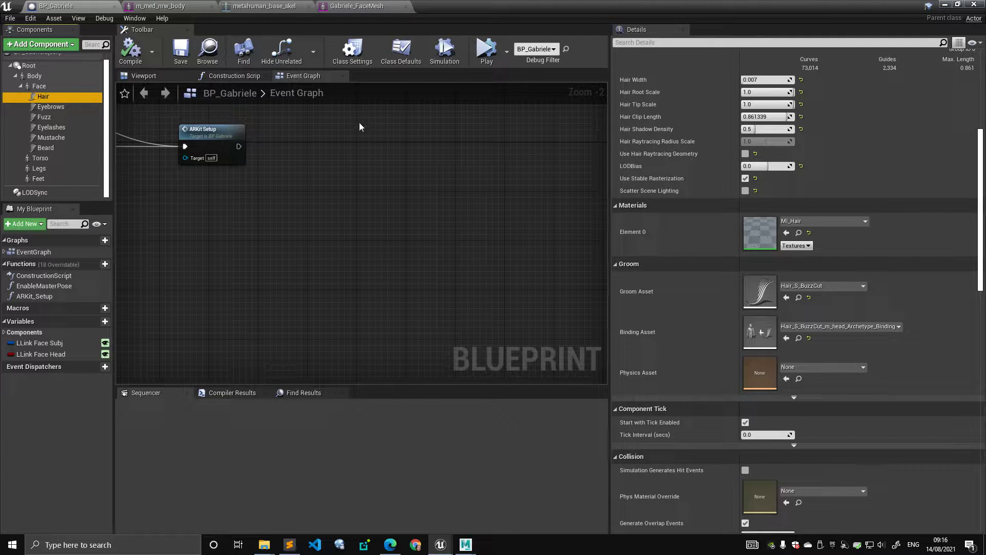
{"action": "left_click_drag", "start_coordinate": [557, 6], "coordinate": [520, 24]}
{"action": "scroll", "coordinate": [771, 205], "scroll_direction": "down", "scroll_amount": 4}
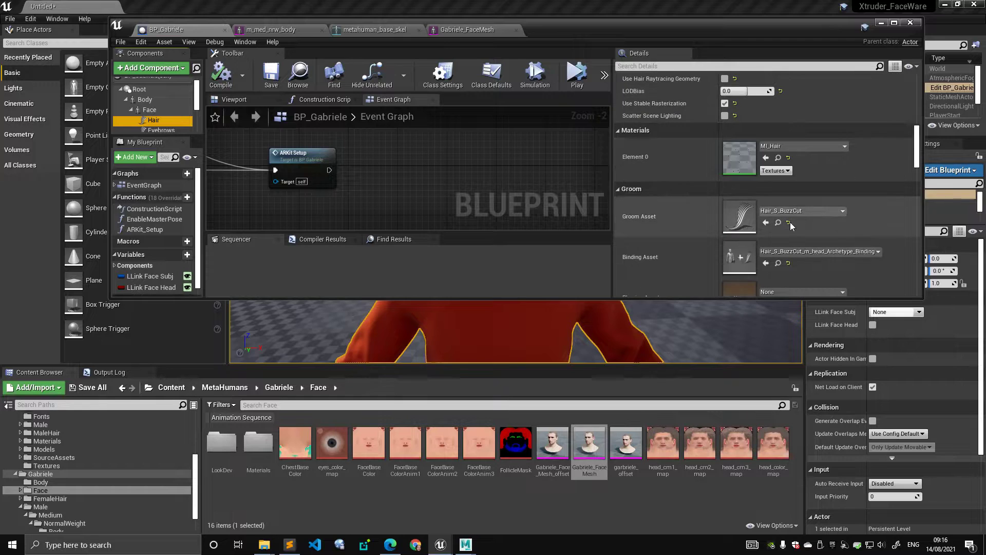
{"action": "left_click", "coordinate": [778, 222]}
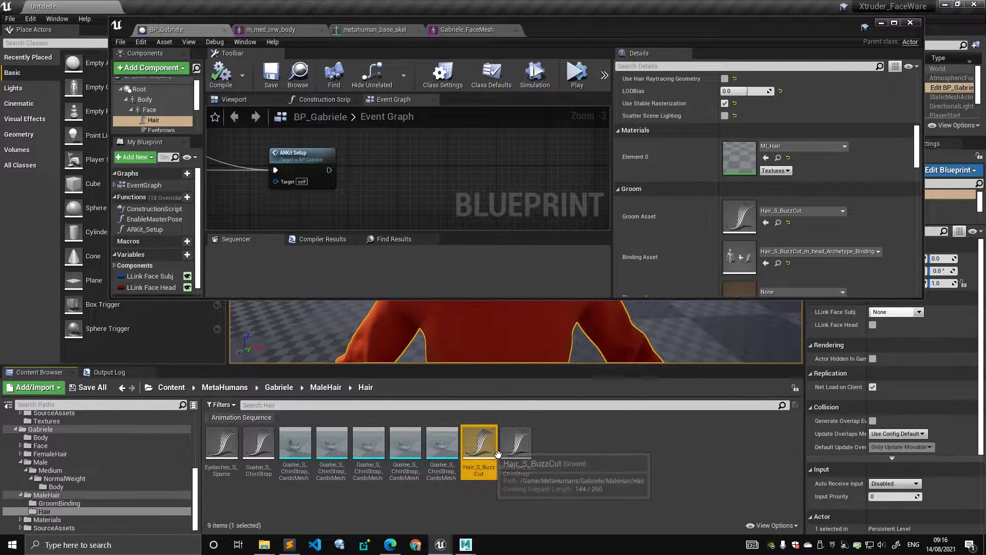
{"action": "right_click", "coordinate": [482, 446]}
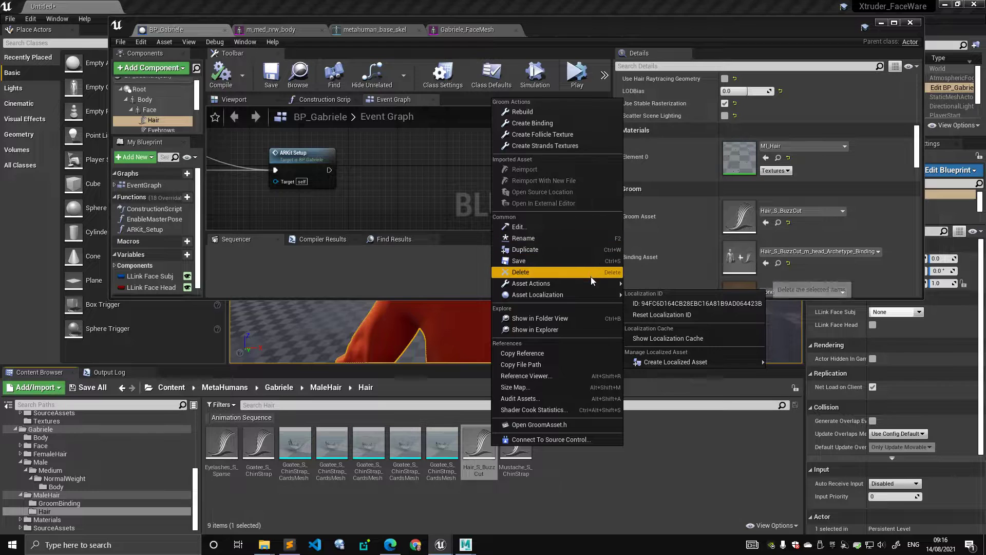
{"action": "mouse_move", "coordinate": [589, 281]}
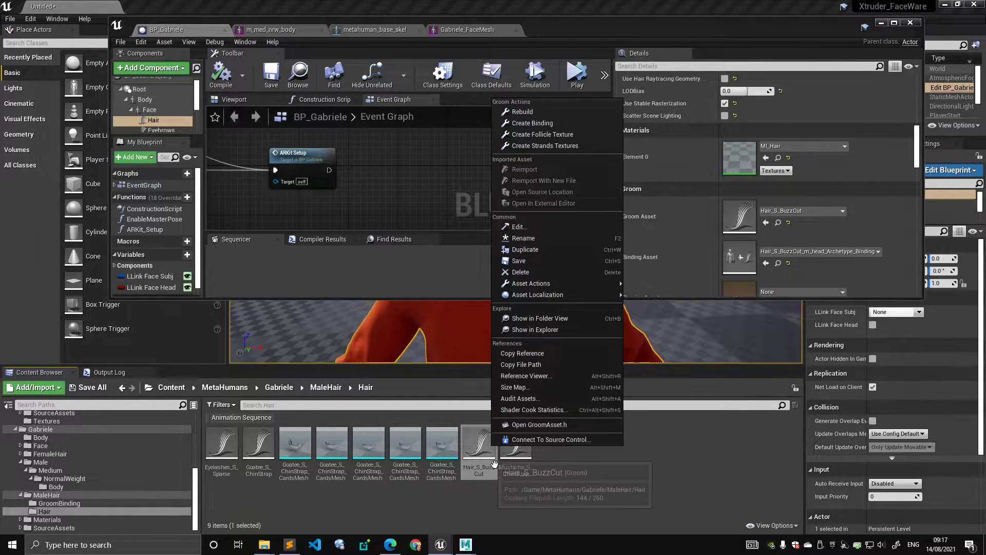
{"action": "left_click", "coordinate": [480, 446]}
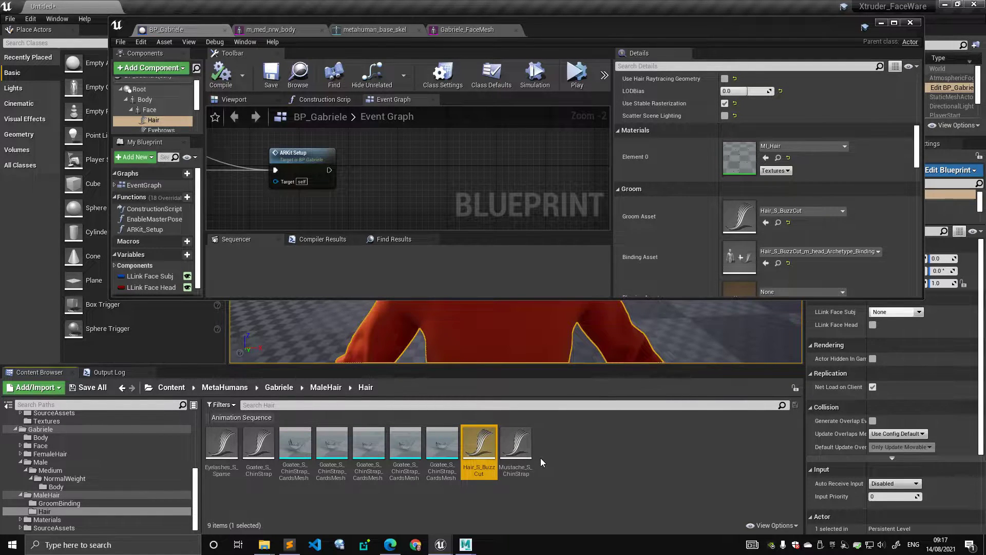
Step: Locate the Hair component's binding asset in the GroomBinding folder and open it to inspect its groom and target skeletal mesh
{"action": "left_click", "coordinate": [777, 263]}
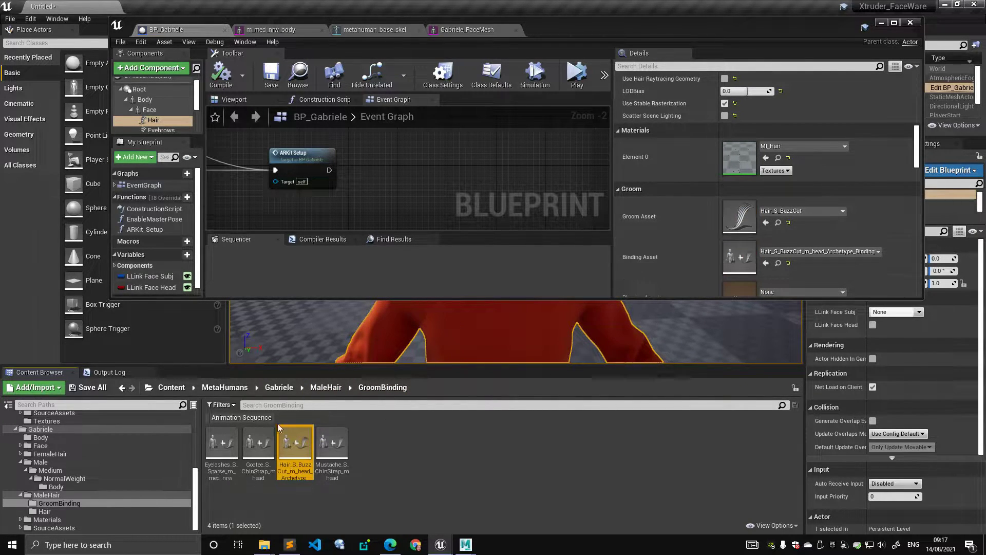
{"action": "double_click", "coordinate": [294, 445]}
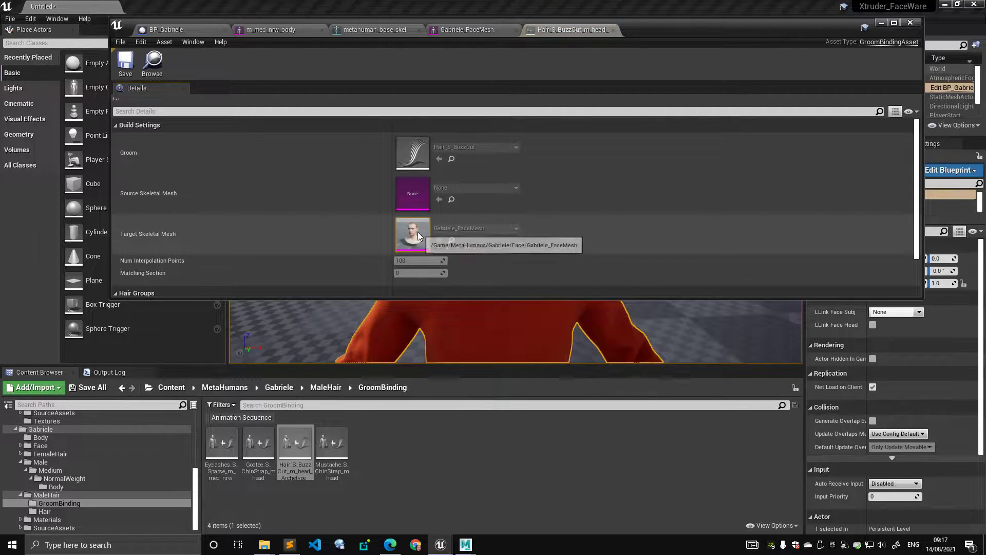
{"action": "left_click_drag", "start_coordinate": [656, 41], "coordinate": [468, 150]}
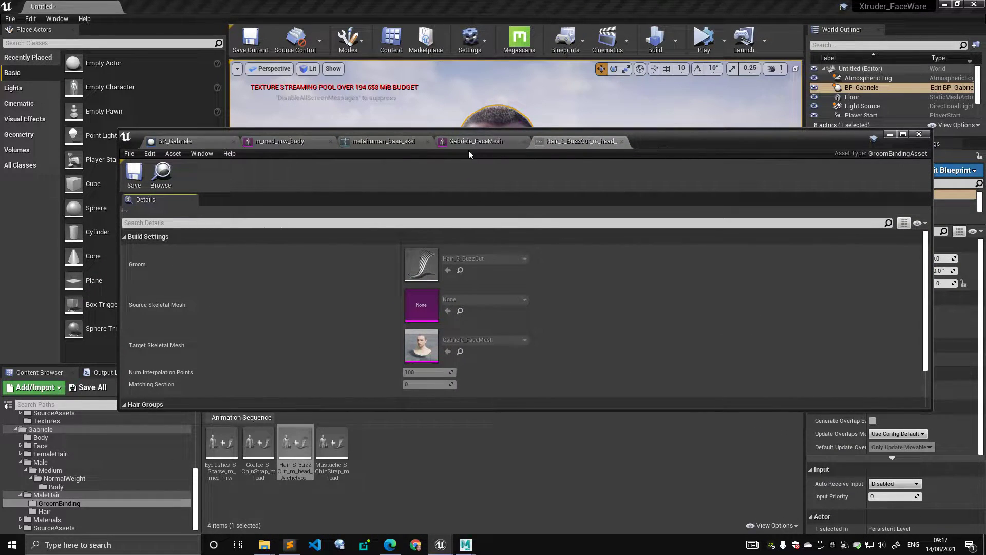
Step: Return to BP_Gabriele, select the Torso component, and locate its hoodie skeletal mesh in the Hoodie Meshes folder
{"action": "left_click", "coordinate": [194, 144]}
{"action": "left_click_drag", "start_coordinate": [659, 137], "coordinate": [633, 77]}
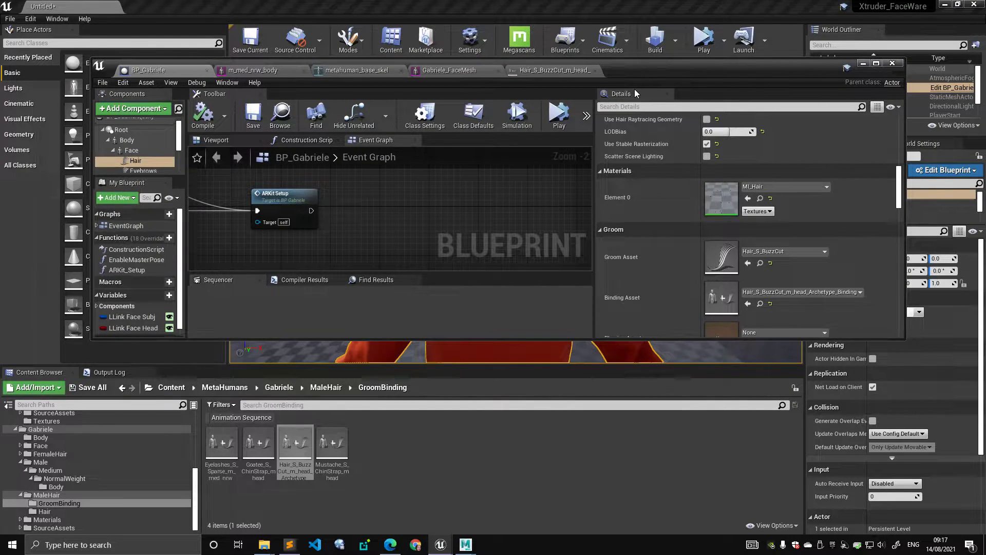
{"action": "scroll", "coordinate": [144, 146], "scroll_direction": "down", "scroll_amount": 3}
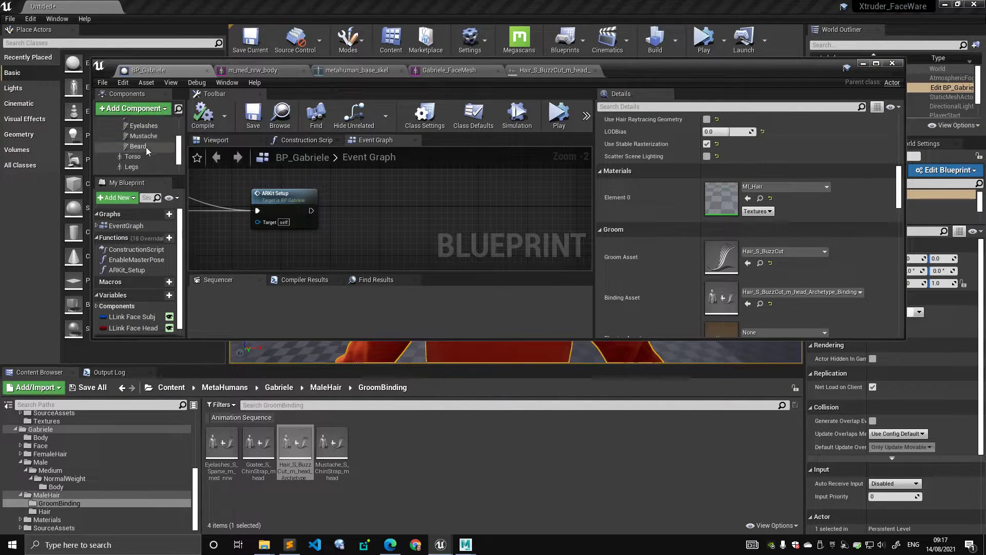
{"action": "left_click", "coordinate": [147, 154]}
{"action": "scroll", "coordinate": [150, 149], "scroll_direction": "down", "scroll_amount": 1}
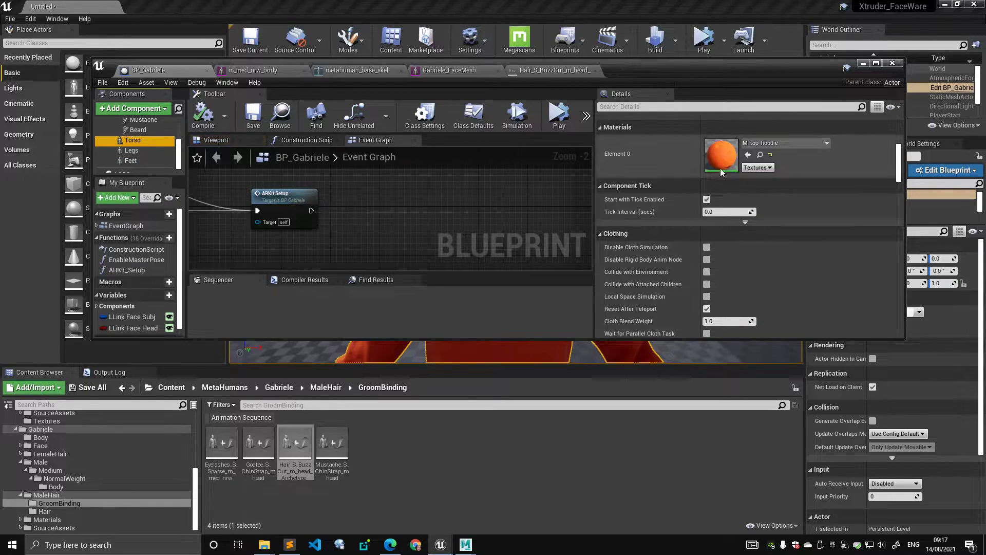
{"action": "scroll", "coordinate": [719, 154], "scroll_direction": "up", "scroll_amount": 5}
{"action": "left_click", "coordinate": [760, 200]}
{"action": "left_click_drag", "start_coordinate": [653, 71], "coordinate": [663, 46]}
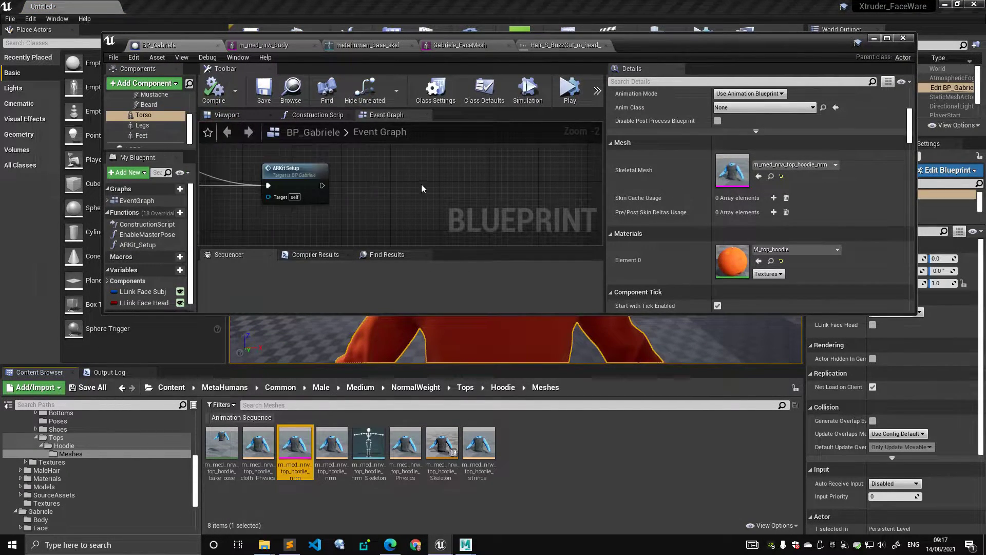
Step: Show the character in the blueprint's 3D view, enlarge the component list, and inspect the Feet and Body components
{"action": "left_click", "coordinate": [242, 114]}
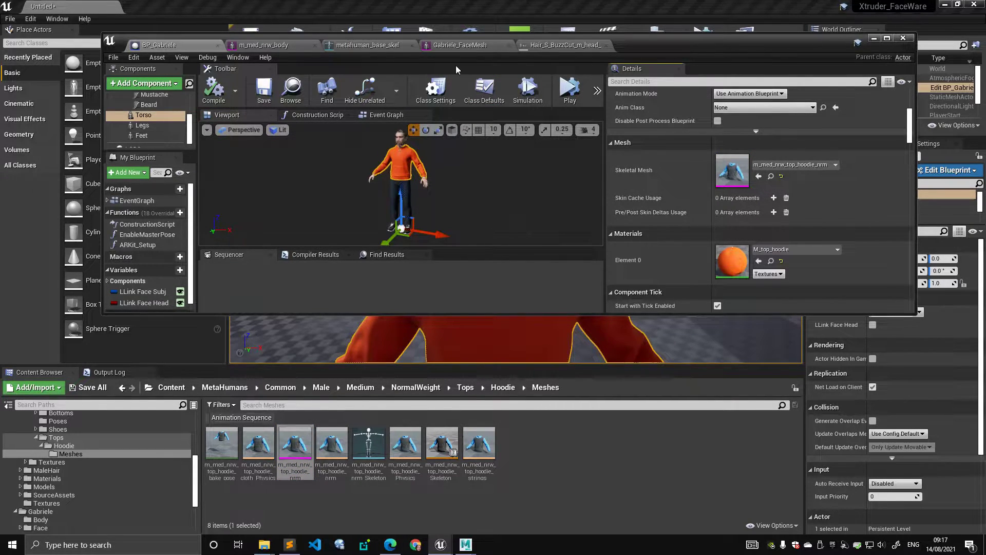
{"action": "left_click", "coordinate": [154, 135]}
{"action": "scroll", "coordinate": [157, 131], "scroll_direction": "down", "scroll_amount": 1}
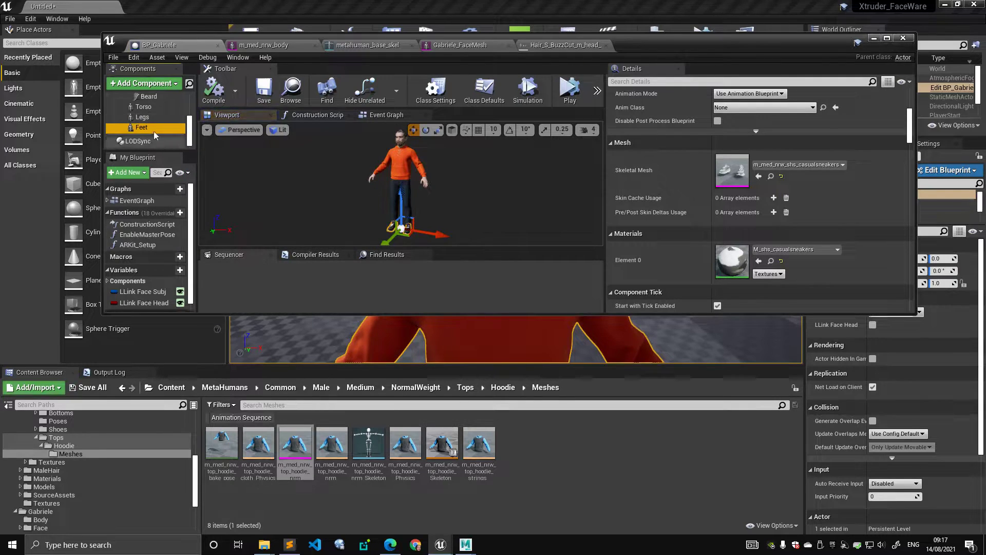
{"action": "left_click_drag", "start_coordinate": [172, 152], "coordinate": [174, 264]}
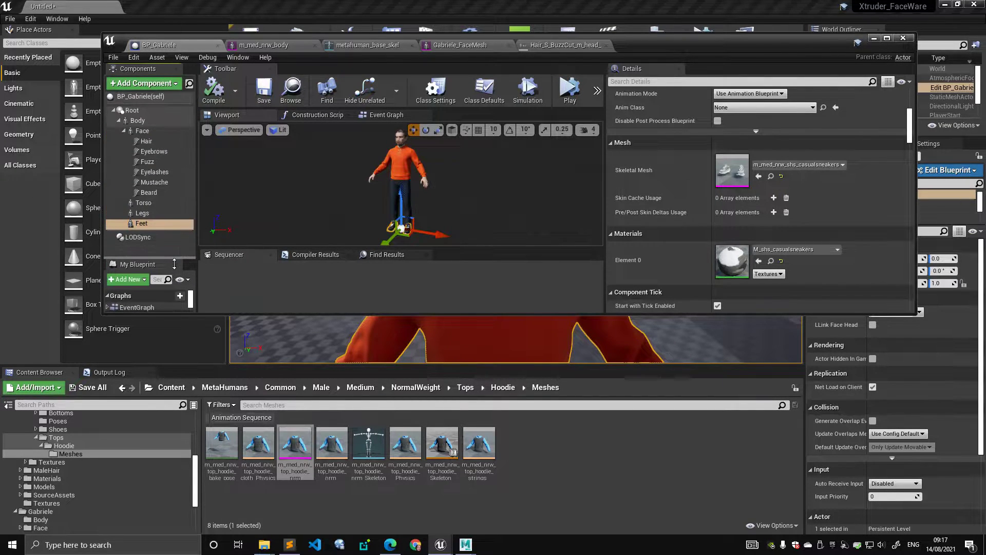
{"action": "left_click", "coordinate": [155, 123]}
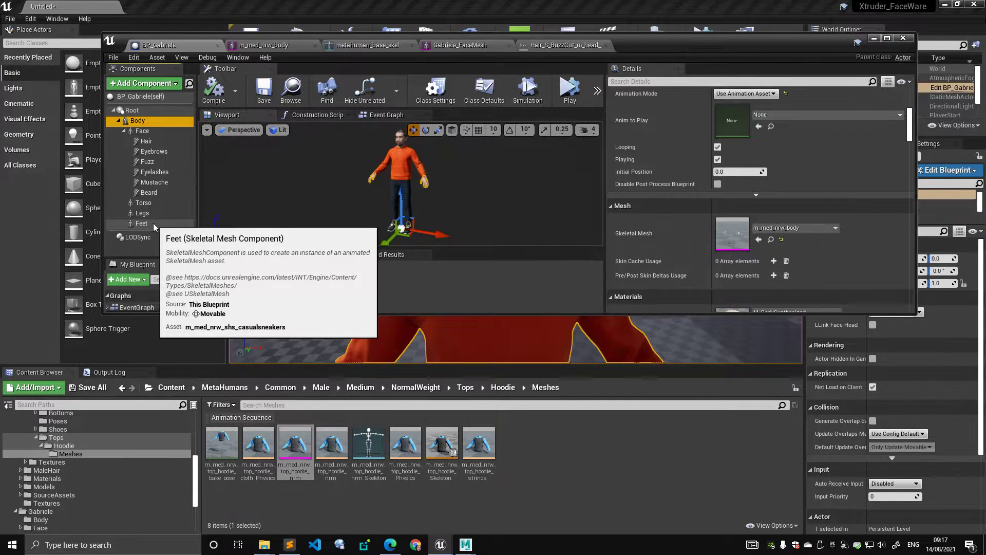
Step: Select LODSync, make the blueprint window taller, and examine its LOD settings and the sync options of the listed components
{"action": "left_click", "coordinate": [156, 238]}
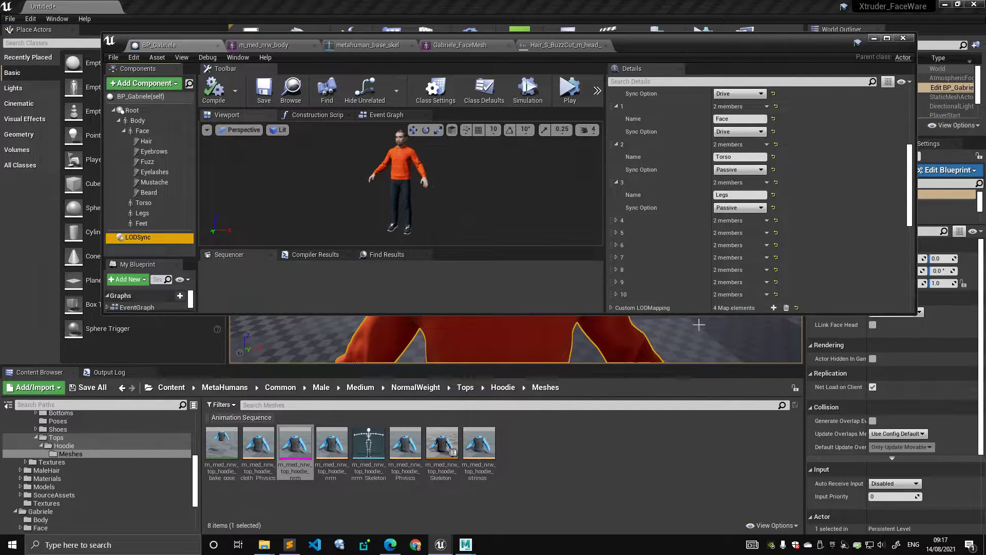
{"action": "left_click_drag", "start_coordinate": [694, 349], "coordinate": [689, 402]}
{"action": "scroll", "coordinate": [843, 222], "scroll_direction": "up", "scroll_amount": 5}
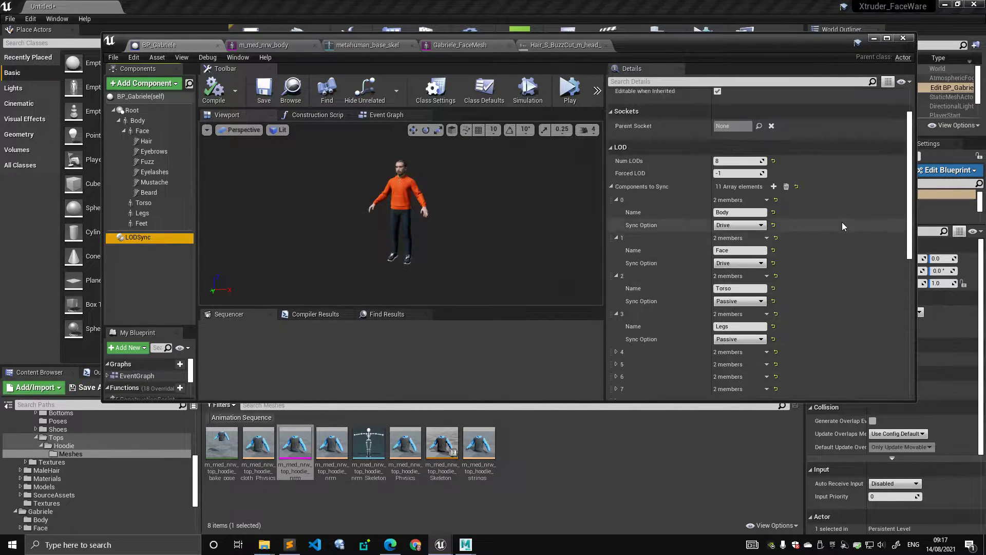
{"action": "scroll", "coordinate": [768, 210], "scroll_direction": "down", "scroll_amount": 1}
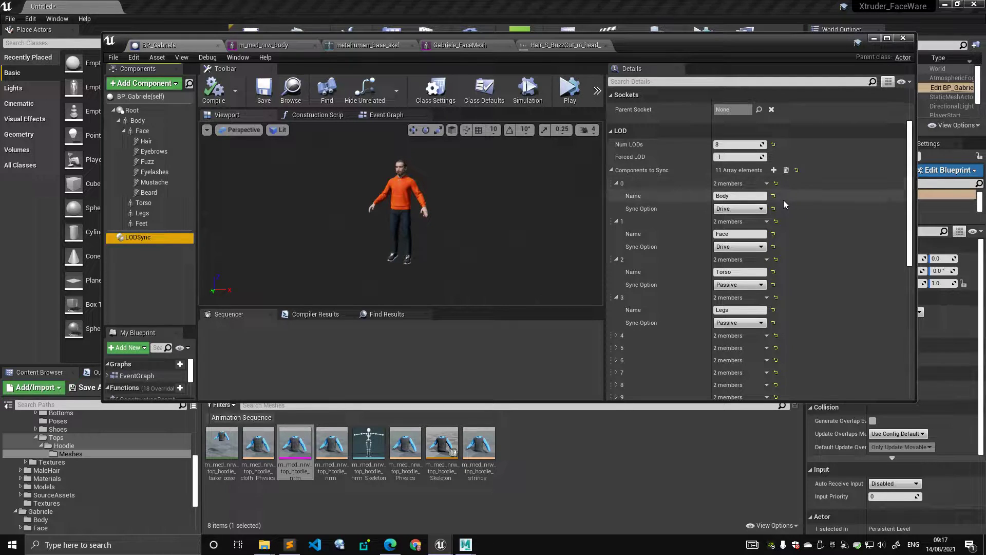
{"action": "scroll", "coordinate": [771, 200], "scroll_direction": "up", "scroll_amount": 1}
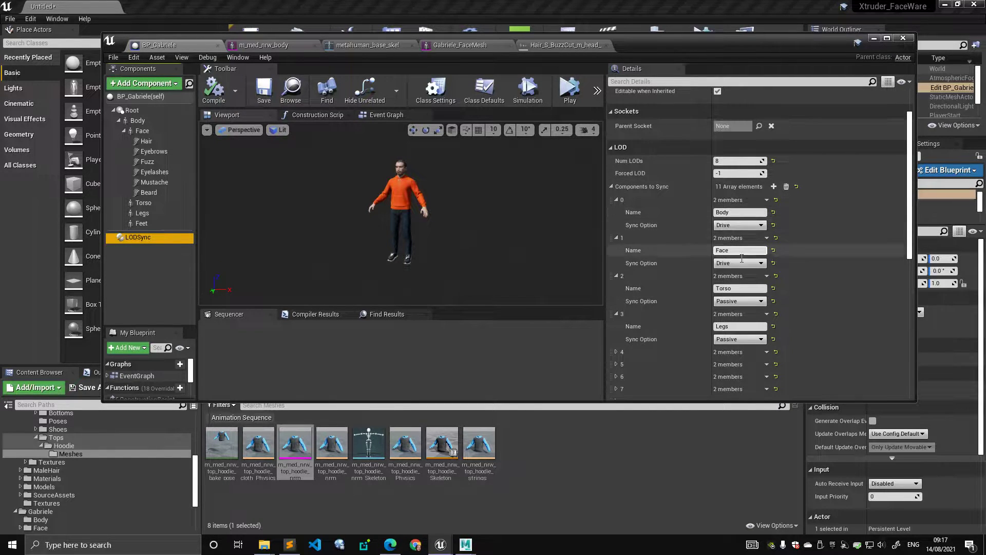
{"action": "scroll", "coordinate": [740, 265], "scroll_direction": "down", "scroll_amount": 1}
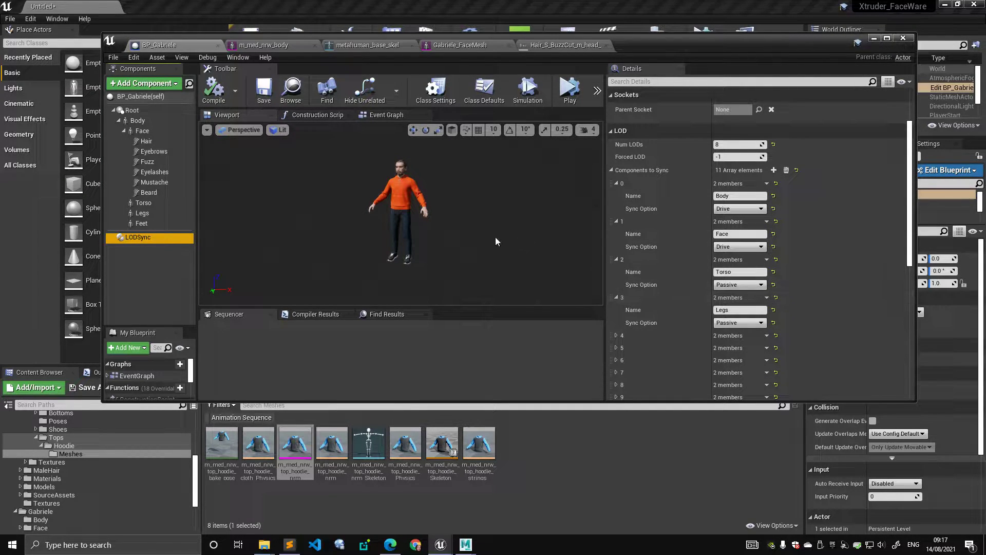
Step: View the character from far away and close up to compare its detail at different distances
{"action": "scroll", "coordinate": [432, 203], "scroll_direction": "up", "scroll_amount": 5}
{"action": "scroll", "coordinate": [428, 204], "scroll_direction": "down", "scroll_amount": 5}
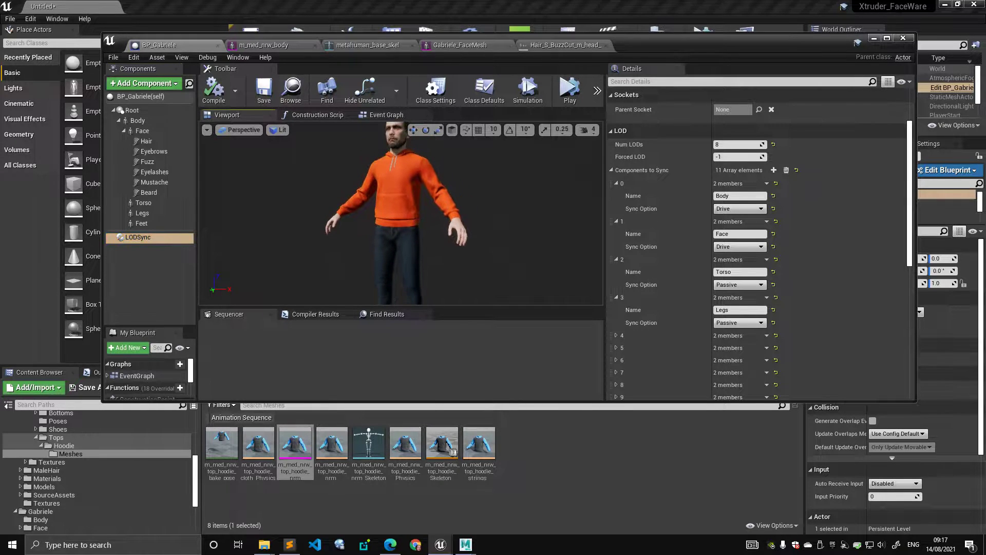
{"action": "scroll", "coordinate": [428, 205], "scroll_direction": "up", "scroll_amount": 5}
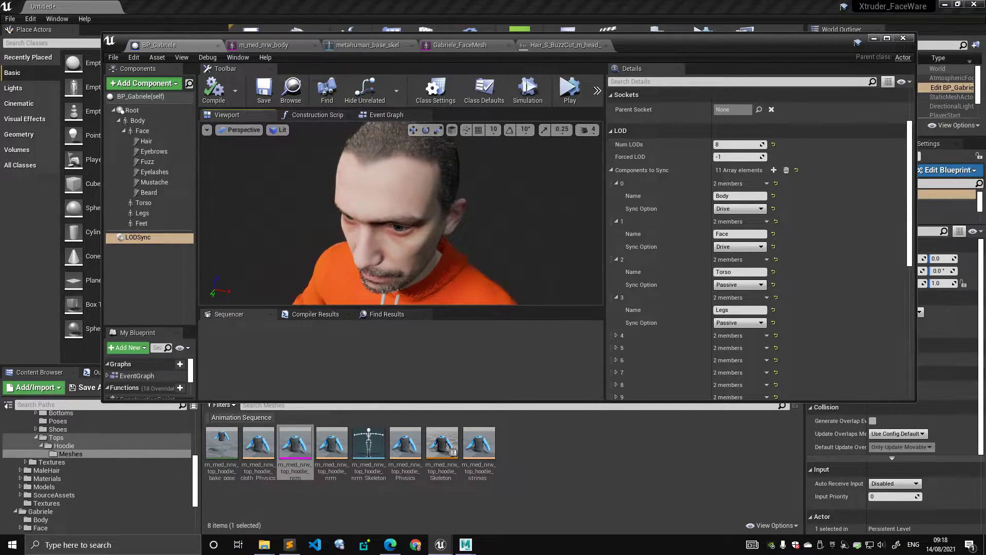
{"action": "scroll", "coordinate": [428, 204], "scroll_direction": "down", "scroll_amount": 5}
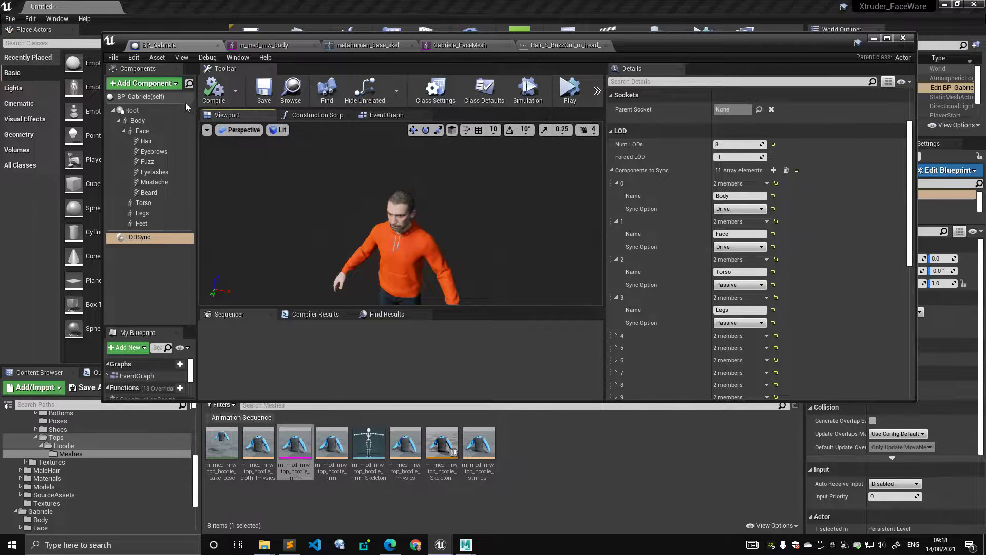
Step: Select the Body component and check its animation mode options, keeping Use Animation Asset
{"action": "left_click", "coordinate": [140, 121]}
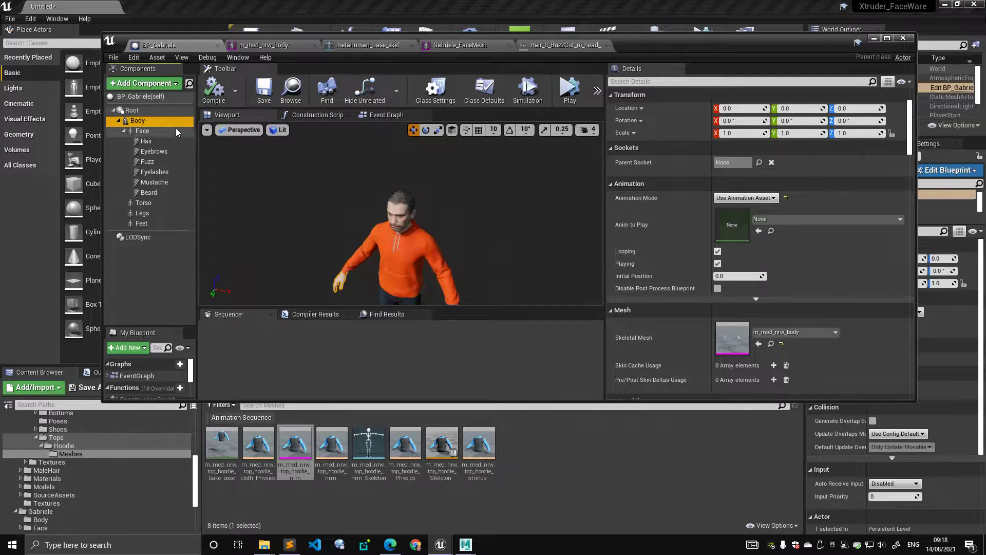
{"action": "left_click", "coordinate": [763, 199]}
{"action": "left_click", "coordinate": [756, 210]}
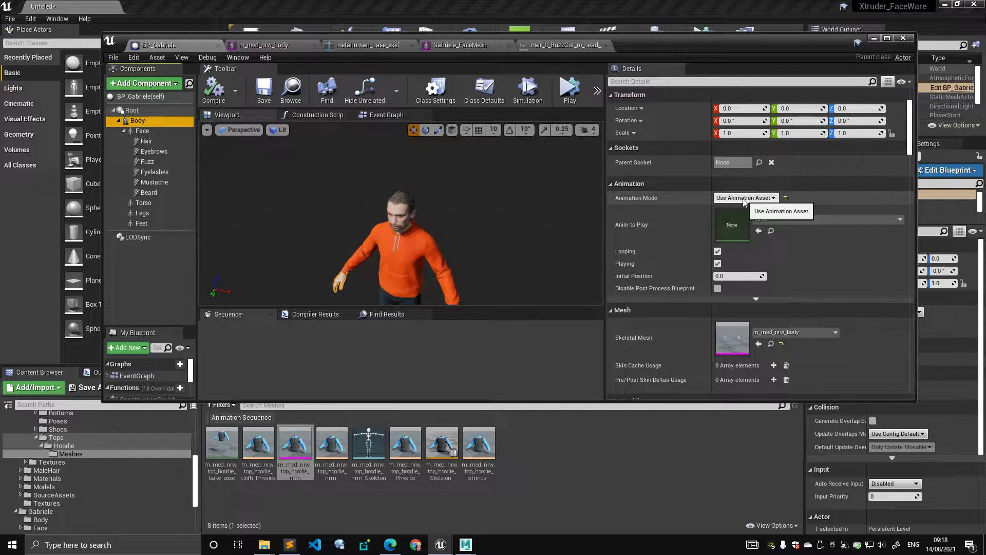
Step: Select the Face component, locate its animation blueprint Face_AnimBP in the Common Face folder, and shorten the window to reveal the folder
{"action": "left_click", "coordinate": [173, 132]}
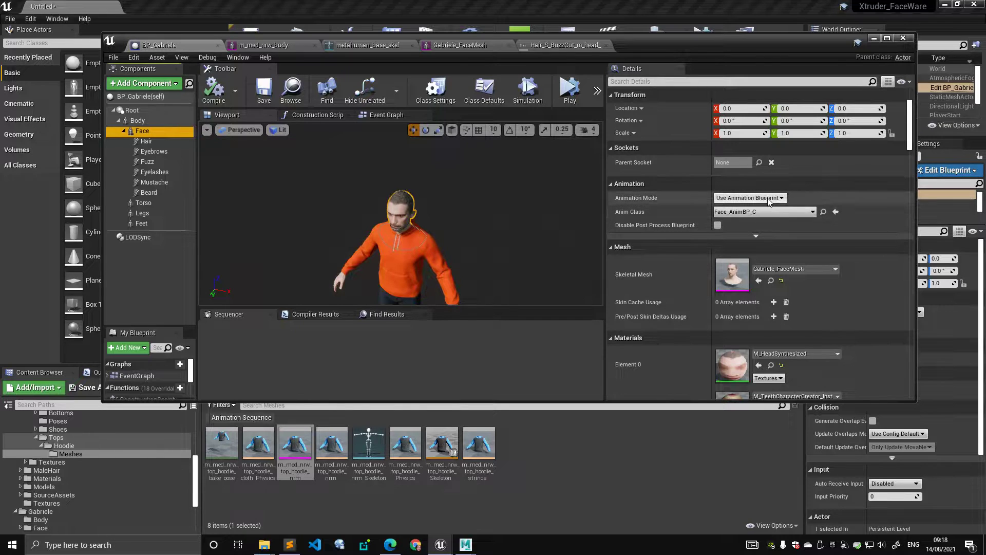
{"action": "left_click", "coordinate": [823, 212]}
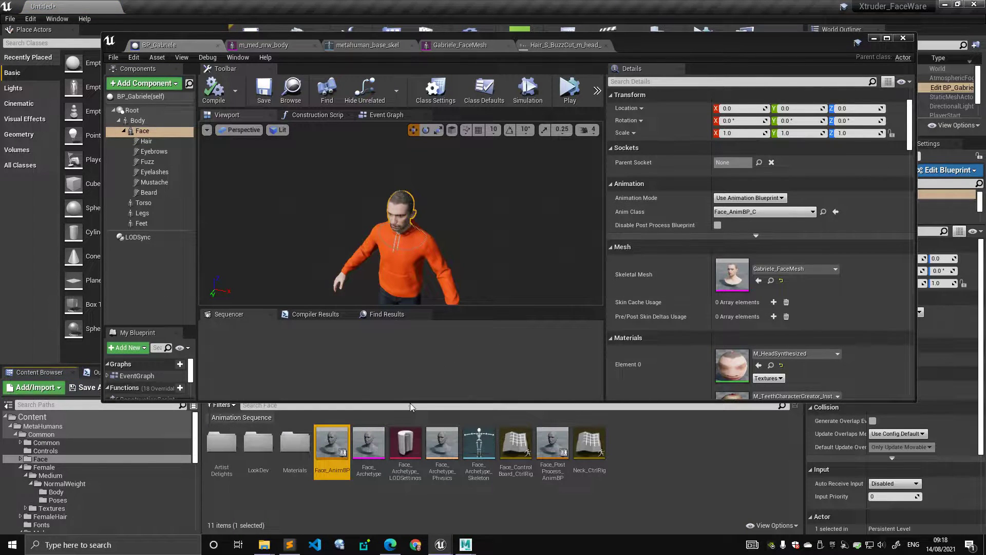
{"action": "left_click_drag", "start_coordinate": [410, 403], "coordinate": [421, 366]}
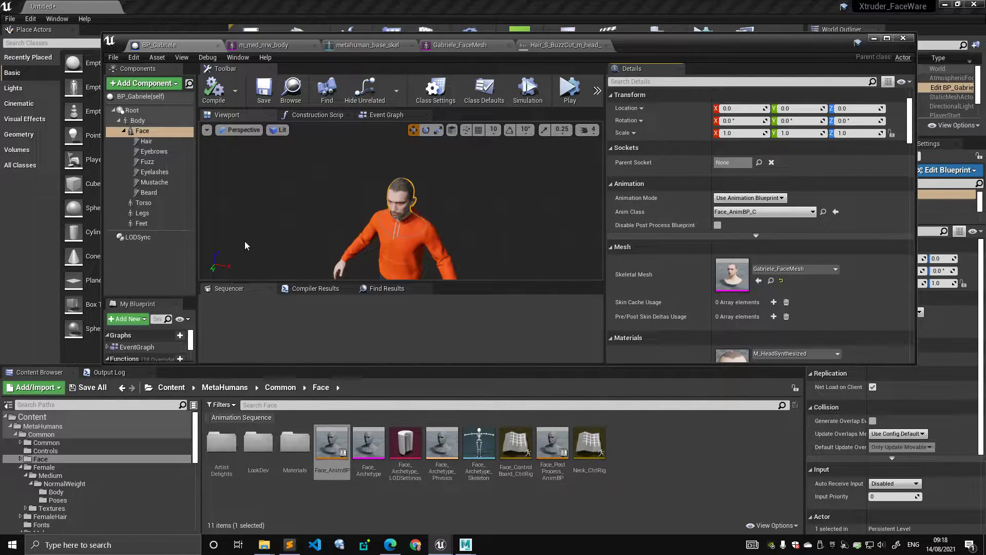
Step: Compare the animation settings of the Torso, Feet and Body components, ending with Body selected
{"action": "left_click", "coordinate": [160, 203]}
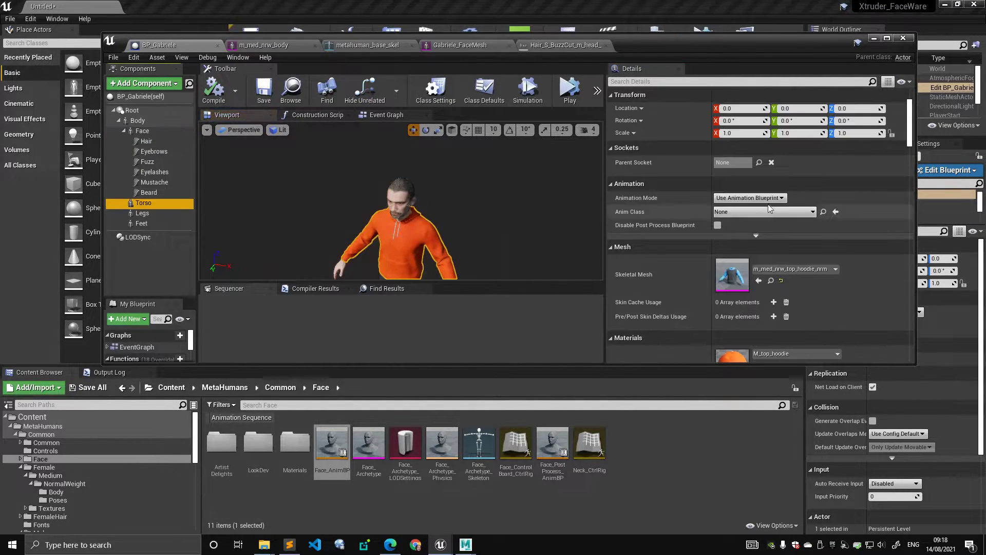
{"action": "left_click", "coordinate": [148, 224]}
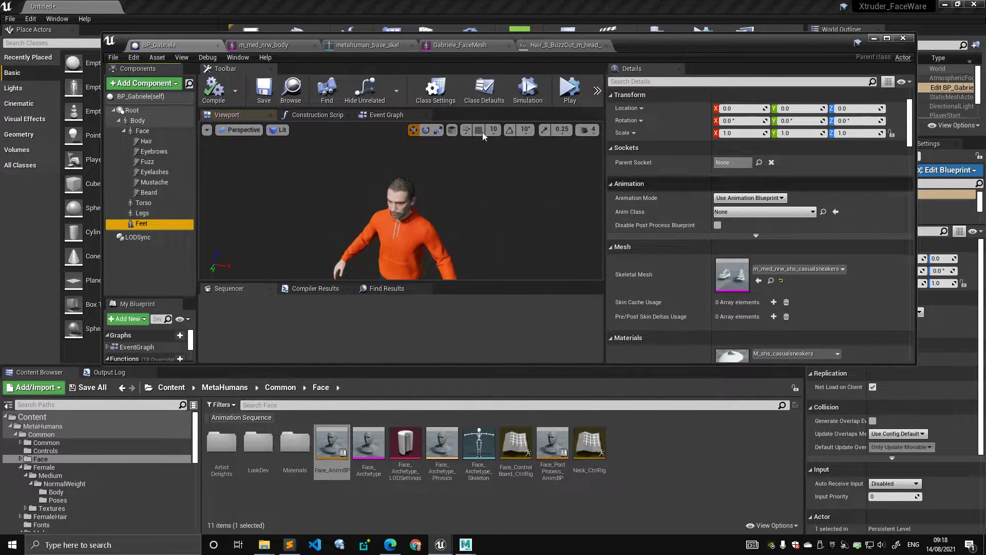
{"action": "left_click", "coordinate": [160, 119]}
Step: Reposition the editor window and switch through m_med_nrw_body to Gabriele_FaceMesh to view the face's skeletal mesh
{"action": "mouse_move", "coordinate": [706, 54]}
{"action": "left_mouse_down"}
{"action": "mouse_move", "coordinate": [729, 376]}
{"action": "mouse_move", "coordinate": [683, 134]}
{"action": "mouse_move", "coordinate": [707, 252]}
{"action": "mouse_move", "coordinate": [686, 82]}
{"action": "mouse_move", "coordinate": [701, 59]}
{"action": "left_mouse_up"}
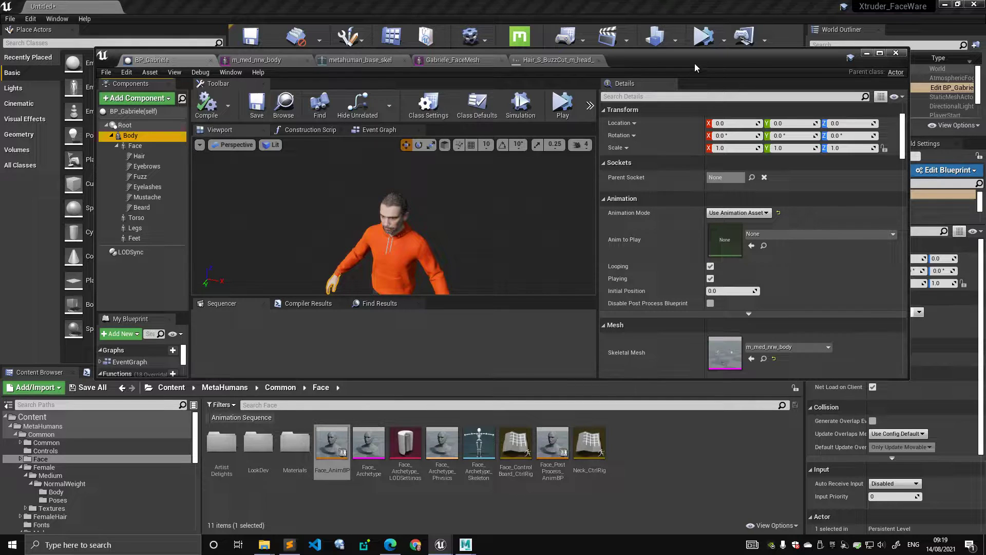
{"action": "left_click_drag", "start_coordinate": [519, 61], "coordinate": [525, 46]}
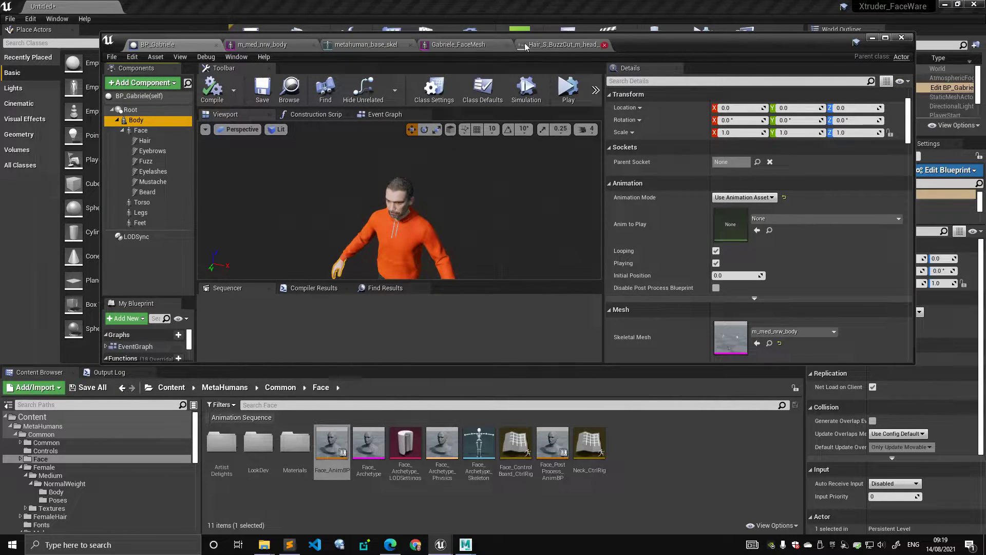
{"action": "left_click", "coordinate": [259, 44]}
{"action": "left_click", "coordinate": [458, 44]}
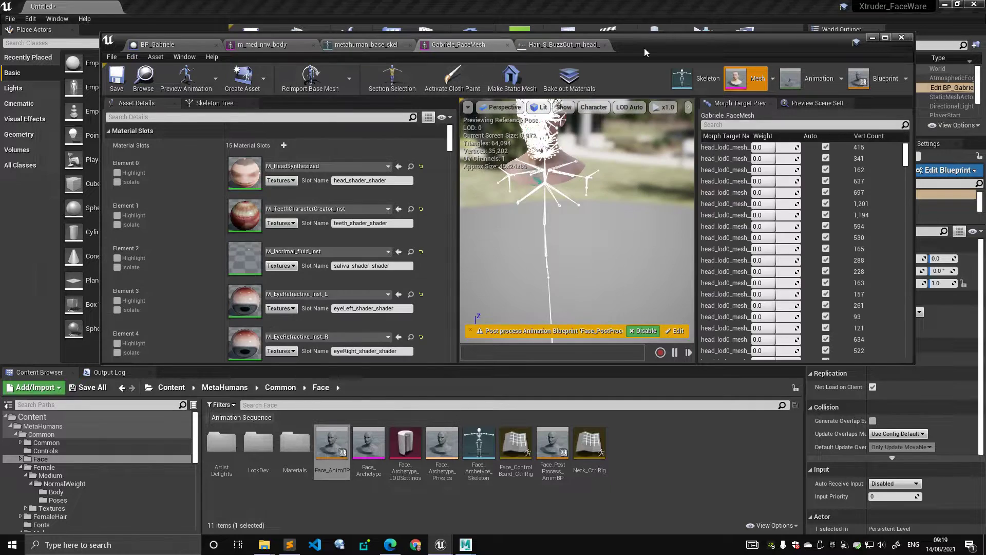
Step: Return to BP_Gabriele, locate the Body component's m_med_nrw_body mesh in the project folders and open it
{"action": "left_click_drag", "start_coordinate": [631, 50], "coordinate": [612, 45]}
{"action": "left_click", "coordinate": [149, 40]}
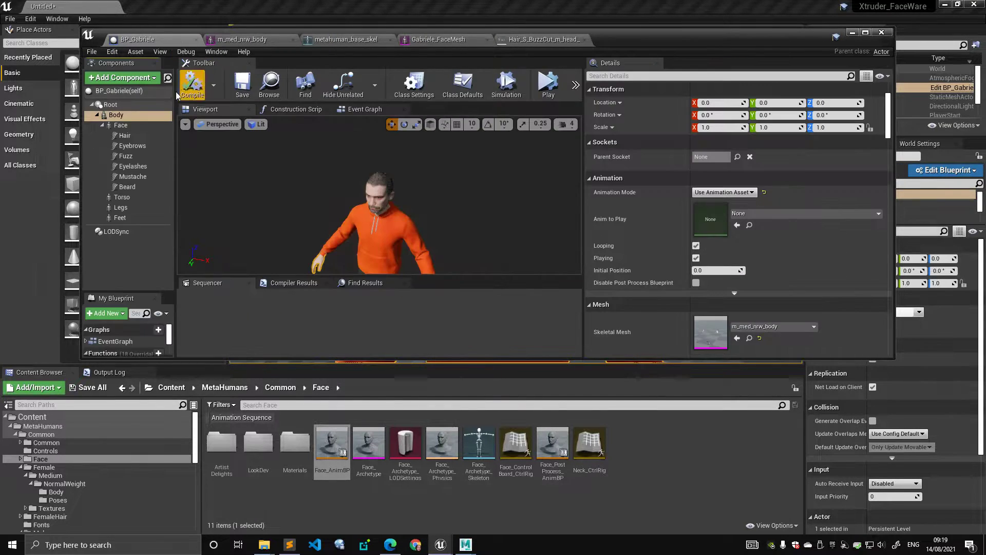
{"action": "left_click", "coordinate": [749, 338]}
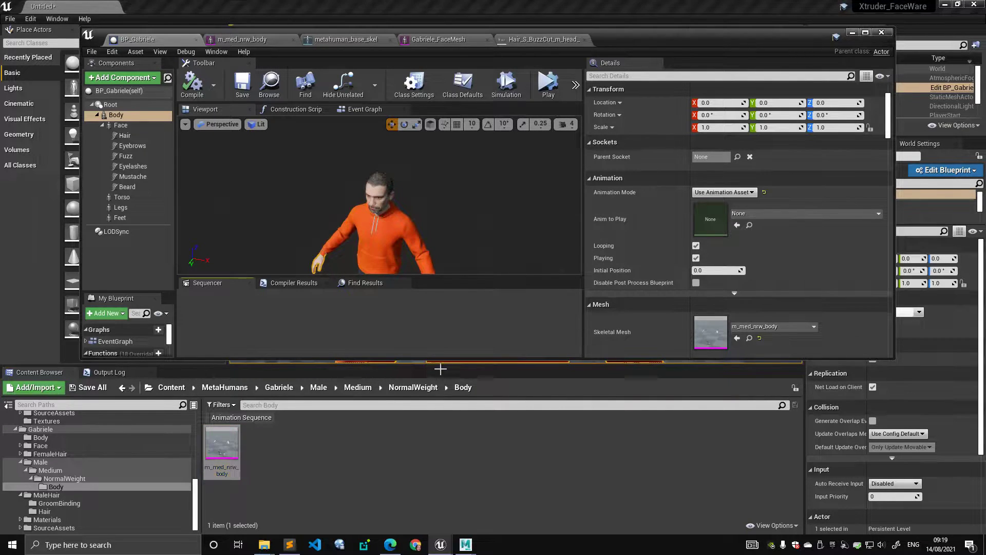
{"action": "left_click_drag", "start_coordinate": [435, 366], "coordinate": [435, 364]}
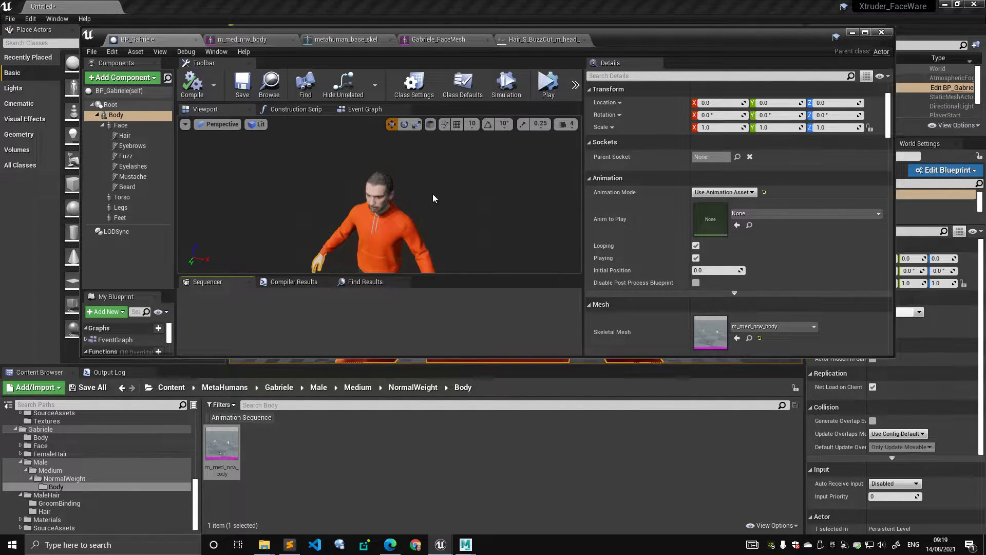
{"action": "double_click", "coordinate": [222, 443]}
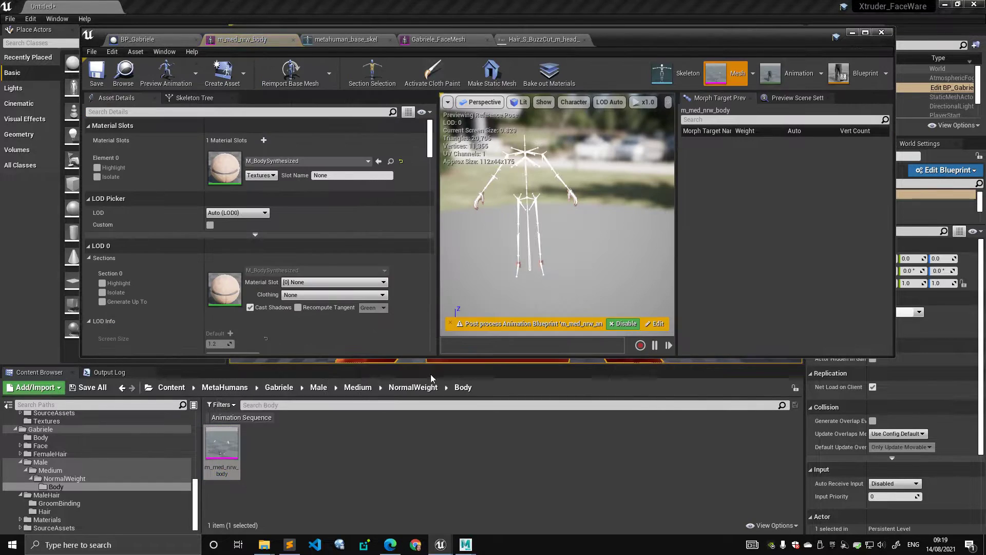
Step: Open the body mesh's skeleton, metahuman_base_skel, and locate it in its project folder
{"action": "left_click_drag", "start_coordinate": [626, 42], "coordinate": [593, 40]}
{"action": "left_click", "coordinate": [643, 76]}
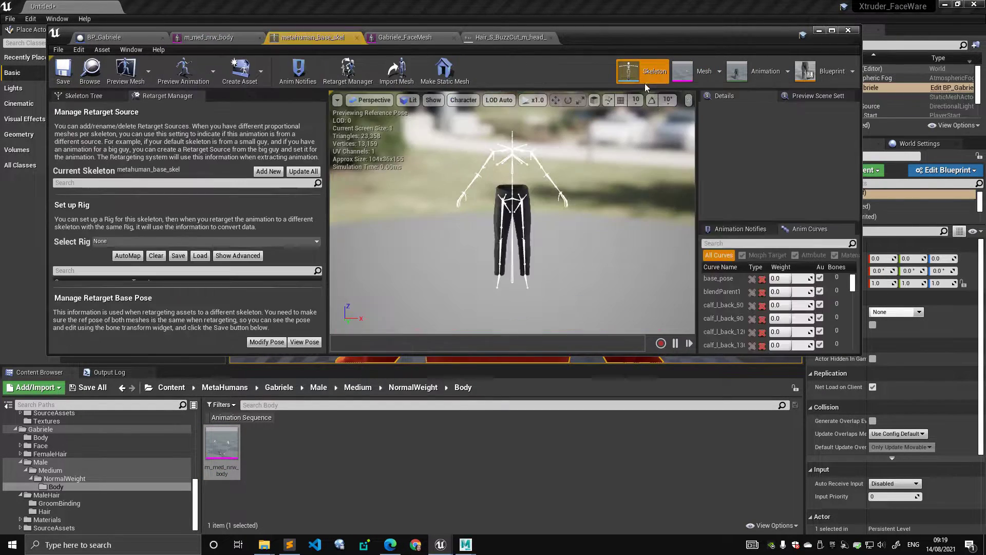
{"action": "left_click", "coordinate": [91, 72]}
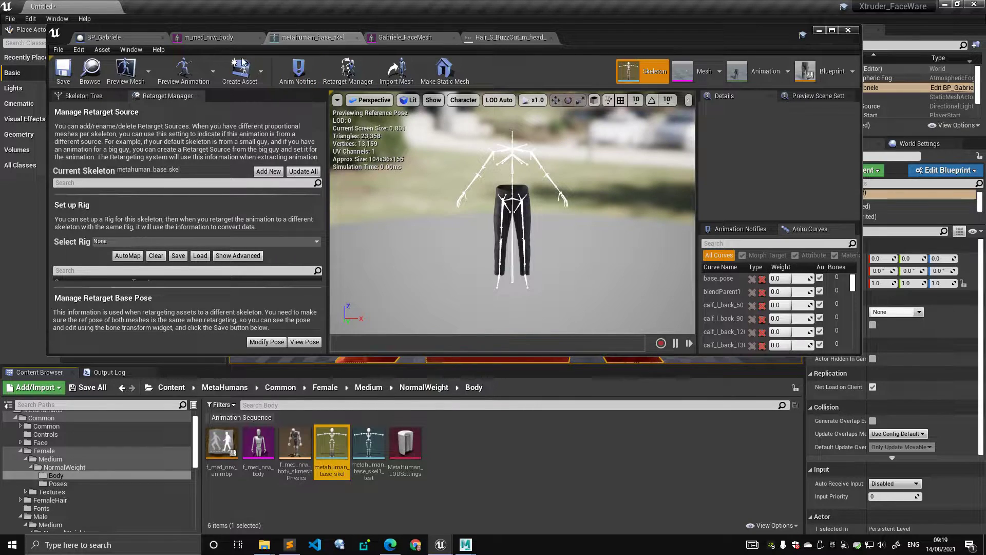
Step: Reopen the Body's skeletal mesh from BP_Gabriele, filter its details for "phy" and open the m_med_nrw_body_Physics asset
{"action": "left_click", "coordinate": [129, 38]}
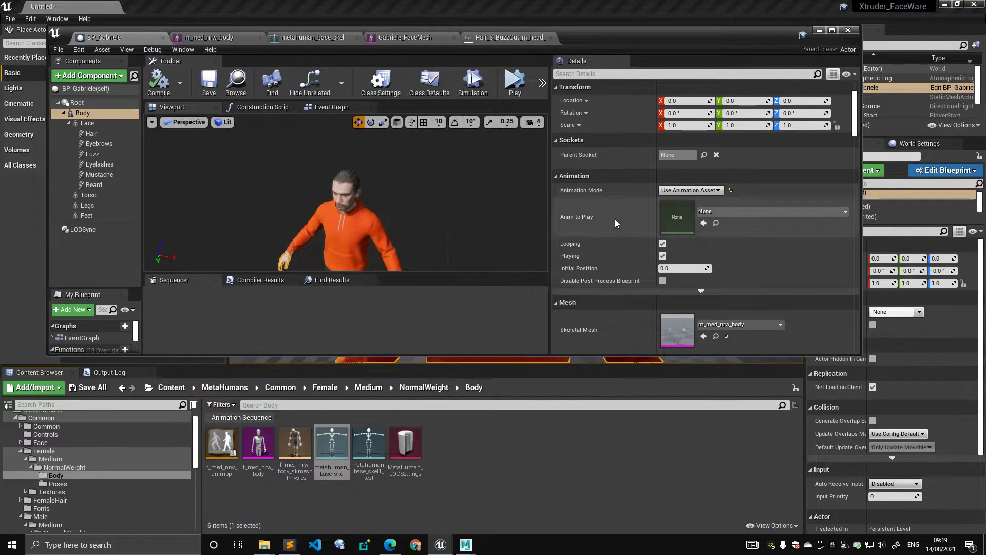
{"action": "double_click", "coordinate": [662, 324]}
{"action": "scroll", "coordinate": [277, 185], "scroll_direction": "down", "scroll_amount": 5}
{"action": "scroll", "coordinate": [276, 184], "scroll_direction": "up", "scroll_amount": 3}
{"action": "left_click", "coordinate": [236, 110]}
{"action": "type", "text": "phy"}
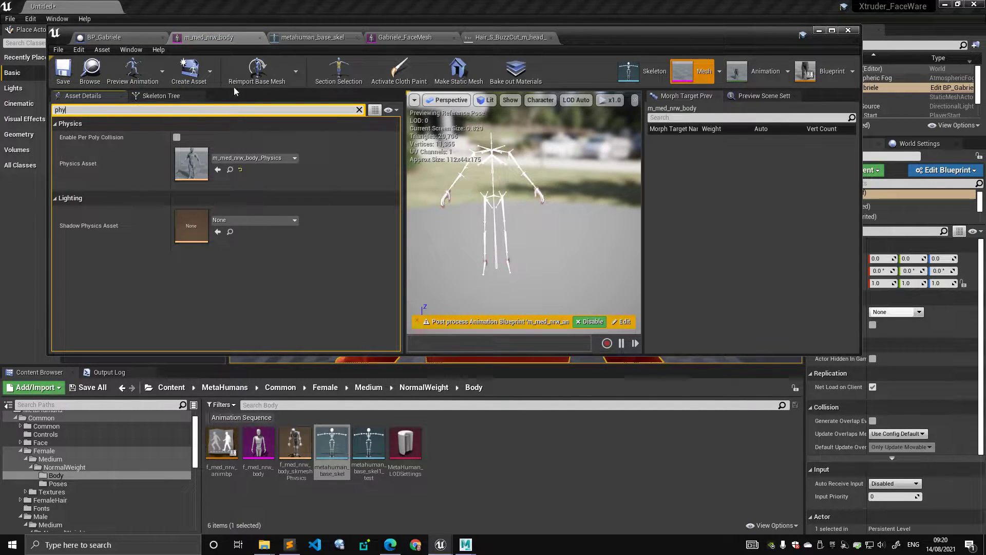
{"action": "double_click", "coordinate": [191, 164]}
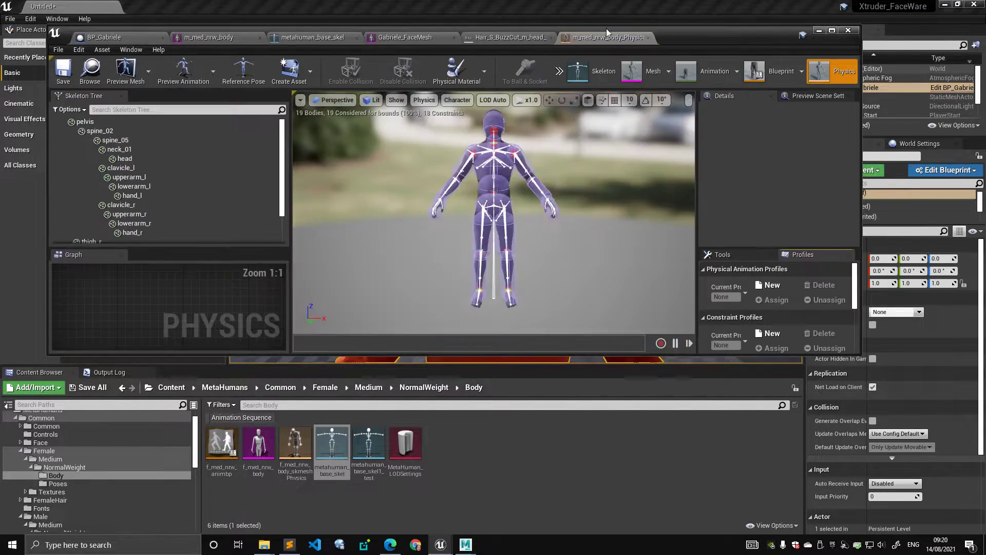
Step: Examine the collision bodies and joint constraints of the body's physics asset from several angles
{"action": "key", "text": "w"}
{"action": "right_click_drag", "start_coordinate": [591, 156], "coordinate": [459, 200]}
{"action": "key", "text": "s"}
{"action": "right_click_drag", "start_coordinate": [512, 178], "coordinate": [500, 212]}
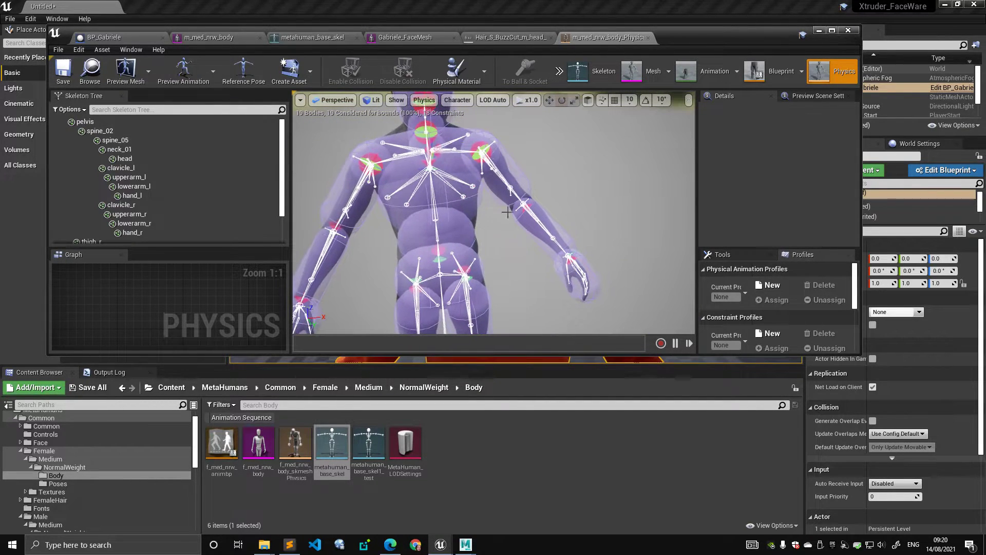
{"action": "right_click_drag", "start_coordinate": [544, 239], "coordinate": [494, 180]}
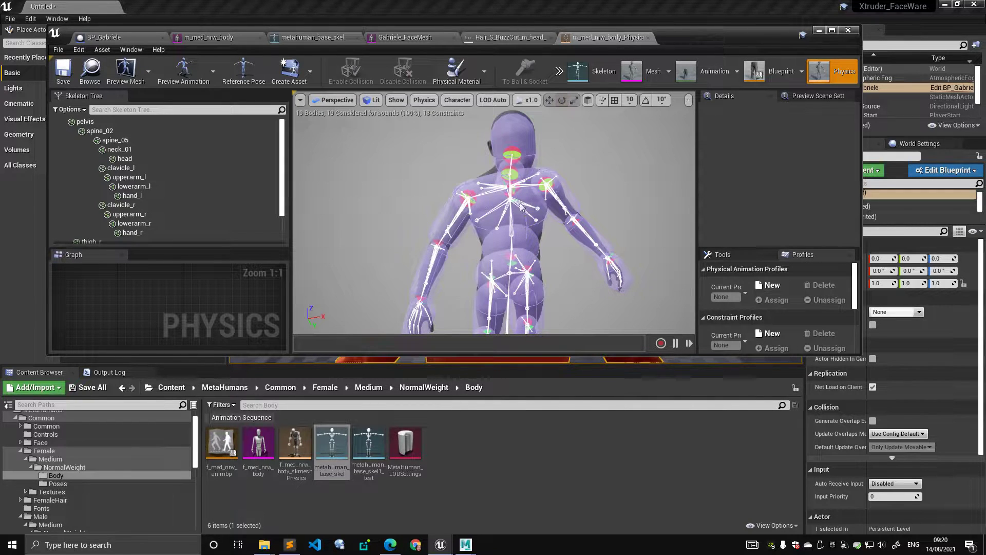
Step: Filter the Gabriele_FaceMesh details for "phy" and open its Face_Archetype_Physics asset
{"action": "left_click", "coordinate": [416, 39]}
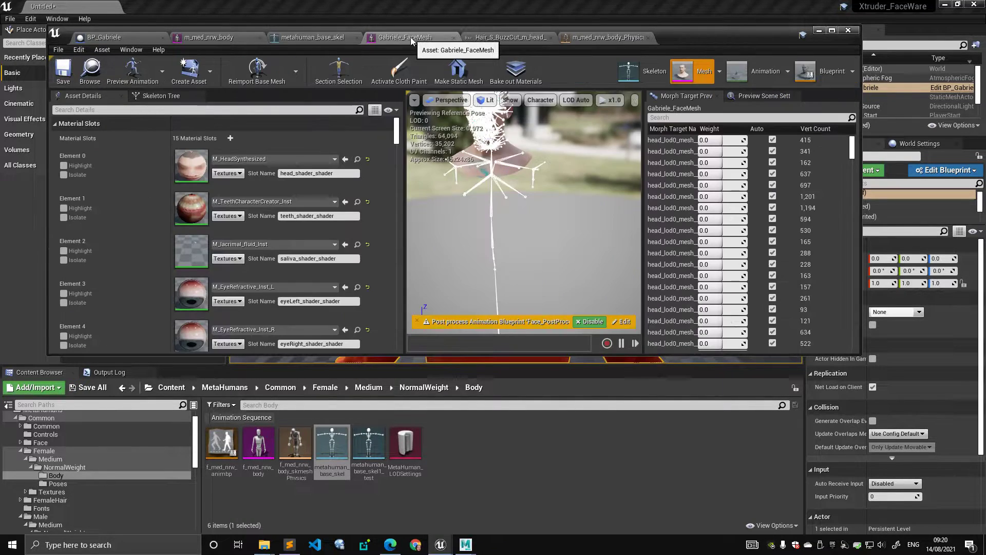
{"action": "scroll", "coordinate": [346, 173], "scroll_direction": "down", "scroll_amount": 5}
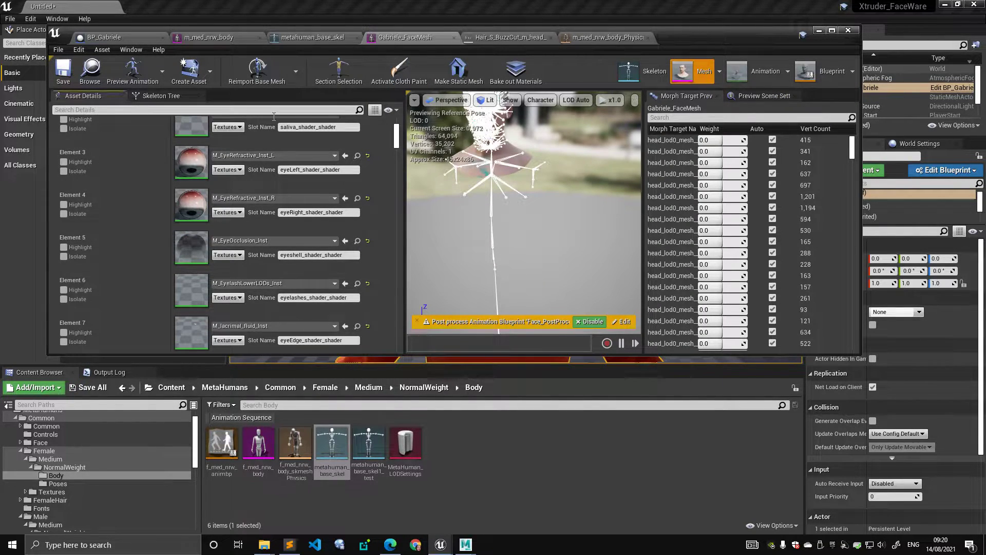
{"action": "left_click", "coordinate": [274, 117]}
{"action": "type", "text": "phy"}
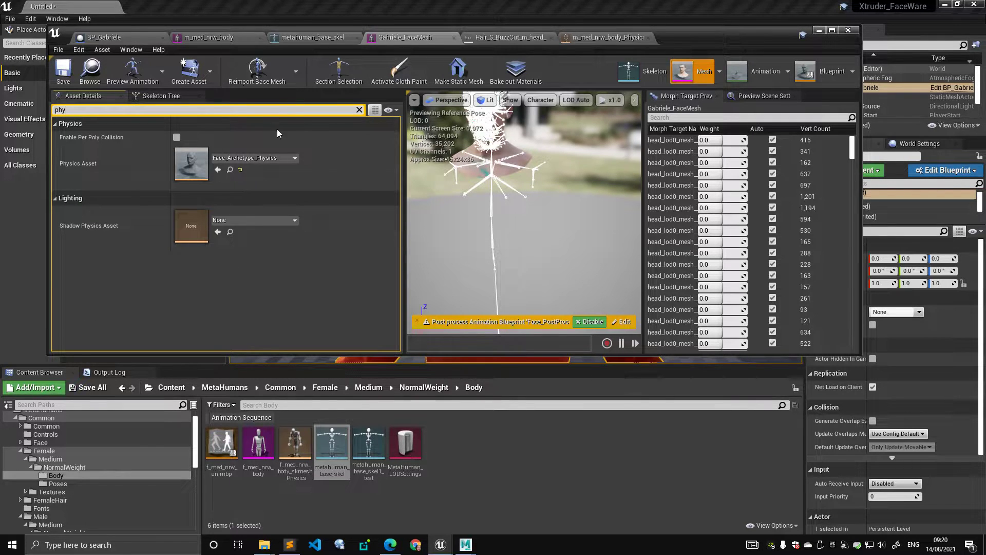
{"action": "double_click", "coordinate": [192, 164]}
{"action": "right_click_drag", "start_coordinate": [584, 193], "coordinate": [504, 195]}
{"action": "left_click", "coordinate": [124, 37]}
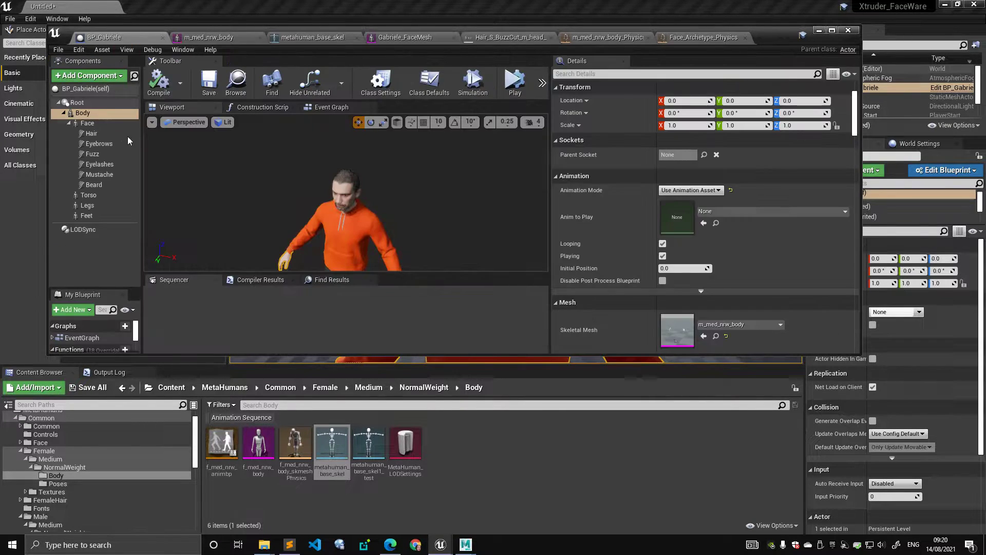
{"action": "left_click", "coordinate": [404, 37]}
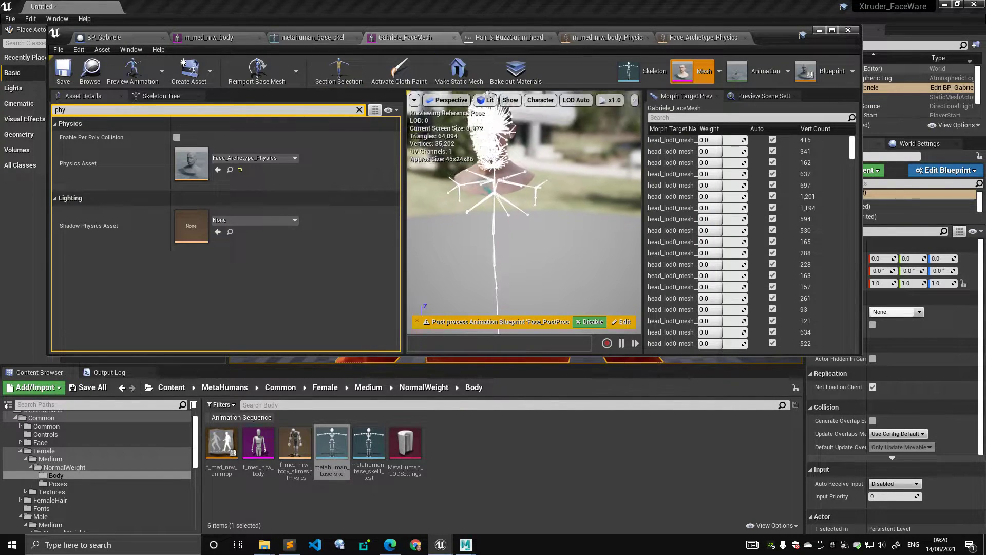
{"action": "double_click", "coordinate": [190, 159]}
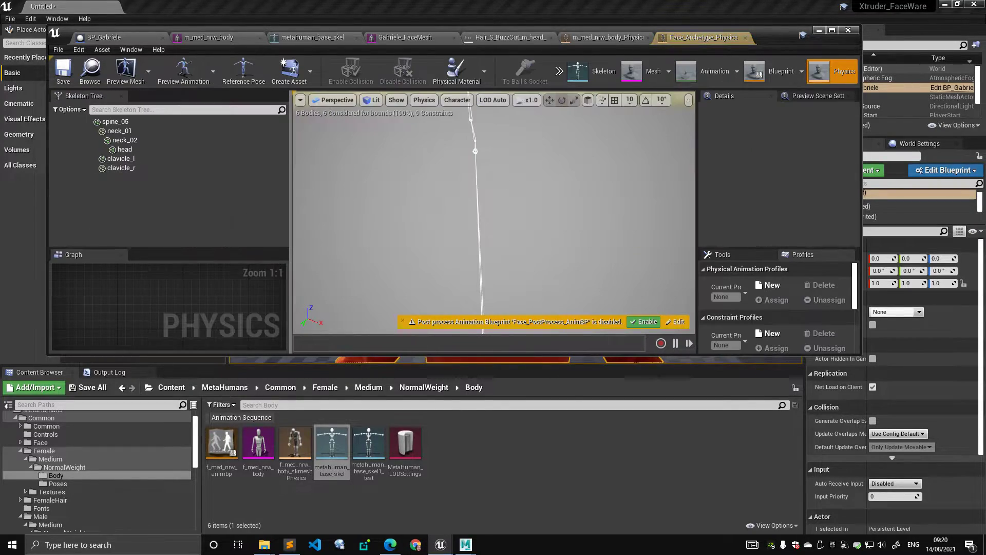
Step: Hide the bones in the face physics preview and examine the head's collision bodies in profile
{"action": "mouse_move", "coordinate": [432, 138]}
{"action": "left_mouse_down", "text": "alt"}
{"action": "mouse_move", "coordinate": [478, 147]}
{"action": "mouse_move", "coordinate": [452, 154]}
{"action": "mouse_move", "coordinate": [432, 138]}
{"action": "left_mouse_up", "text": "alt"}
{"action": "left_click", "coordinate": [457, 101]}
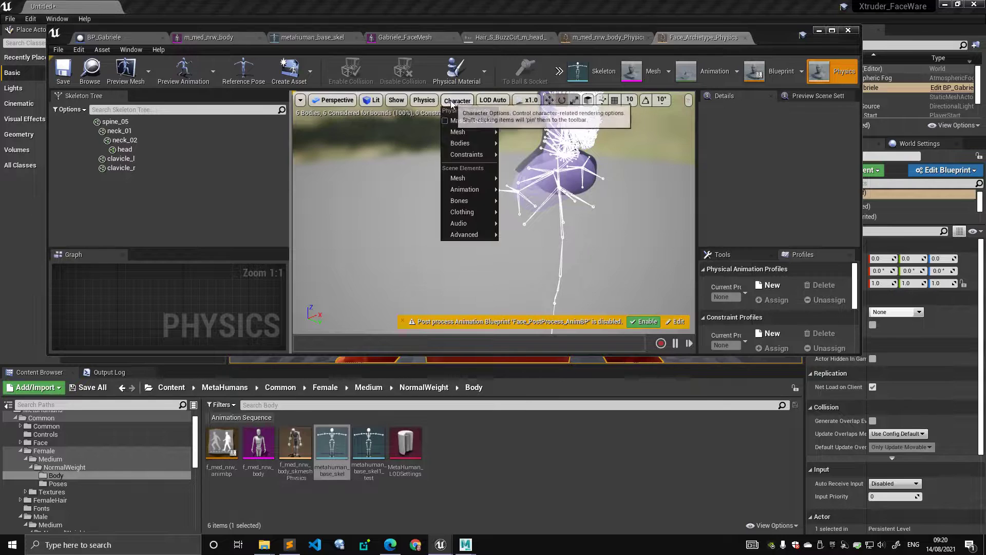
{"action": "mouse_move", "coordinate": [478, 200]}
{"action": "left_click", "coordinate": [537, 278]}
{"action": "mouse_move", "coordinate": [538, 277]}
{"action": "left_mouse_down", "text": "alt"}
{"action": "mouse_move", "coordinate": [486, 278]}
{"action": "mouse_move", "coordinate": [465, 256]}
{"action": "mouse_move", "coordinate": [519, 246]}
{"action": "mouse_move", "coordinate": [462, 231]}
{"action": "mouse_move", "coordinate": [432, 236]}
{"action": "left_mouse_up", "text": "alt"}
{"action": "mouse_move", "coordinate": [569, 224]}
{"action": "left_mouse_down"}
{"action": "mouse_move", "coordinate": [514, 226]}
{"action": "mouse_move", "coordinate": [569, 224]}
{"action": "left_mouse_up"}
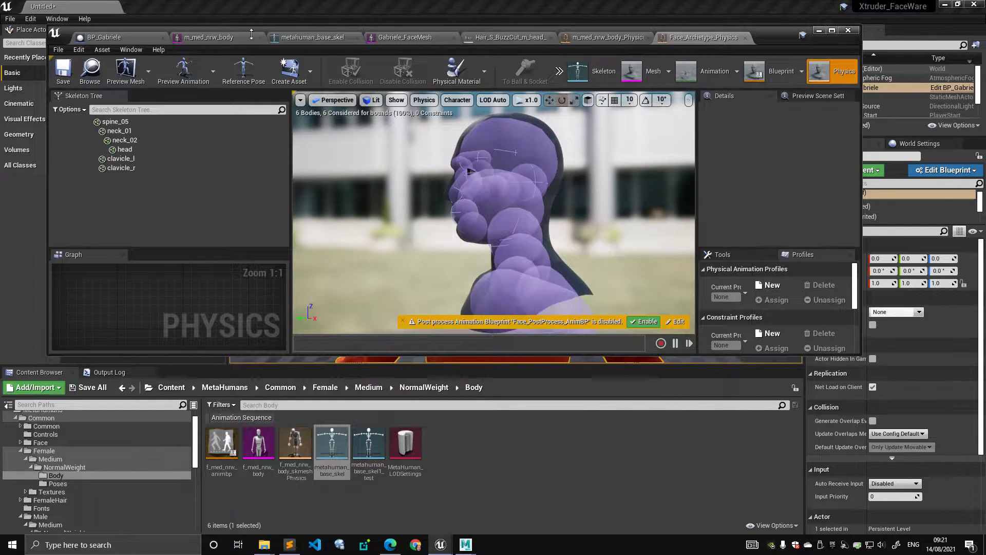
Step: Open the hoodie mesh of BP_Gabriele's Torso component, switch to its skeleton and locate that skeleton in the project folders
{"action": "left_click", "coordinate": [119, 37]}
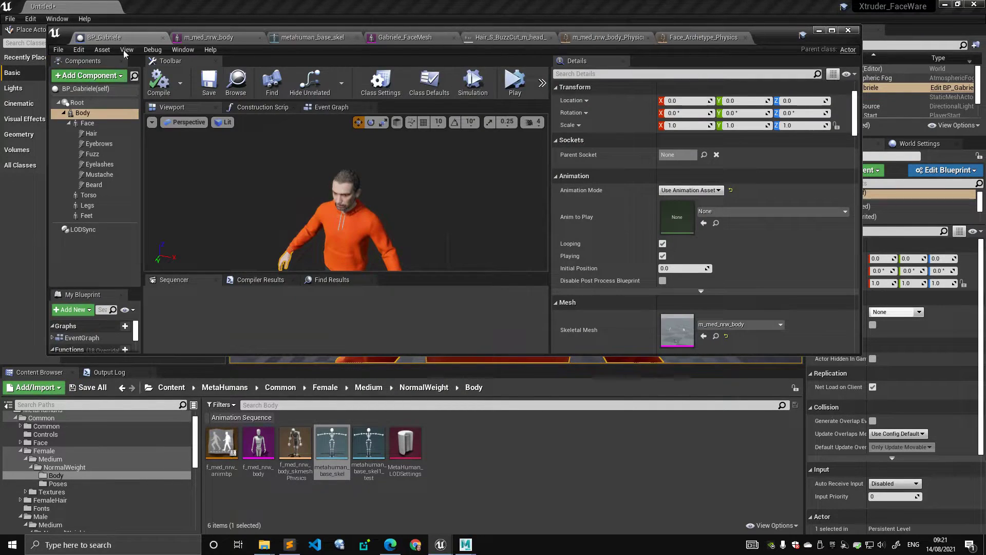
{"action": "left_click", "coordinate": [102, 197]}
{"action": "double_click", "coordinate": [678, 275]}
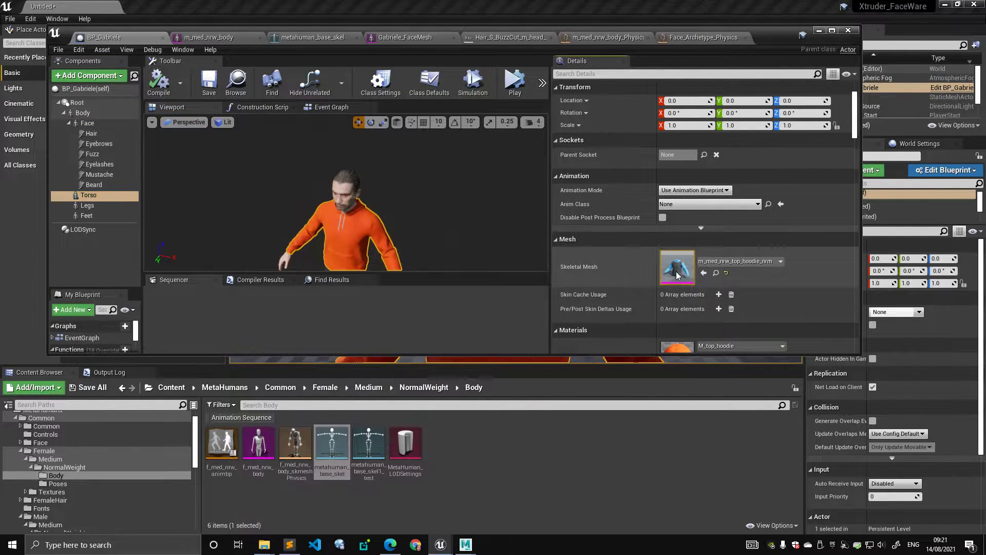
{"action": "left_click", "coordinate": [597, 75]}
{"action": "left_click", "coordinate": [80, 75]}
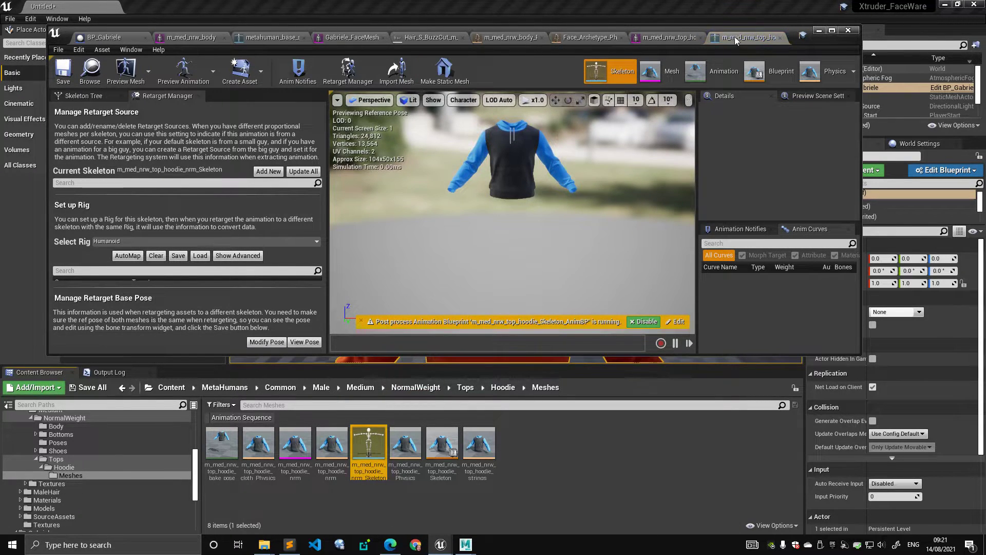
Step: Set the hoodie preview's bone drawing to All Hierarchy and examine its bones up close
{"action": "left_click", "coordinate": [463, 101]}
{"action": "mouse_move", "coordinate": [484, 144]}
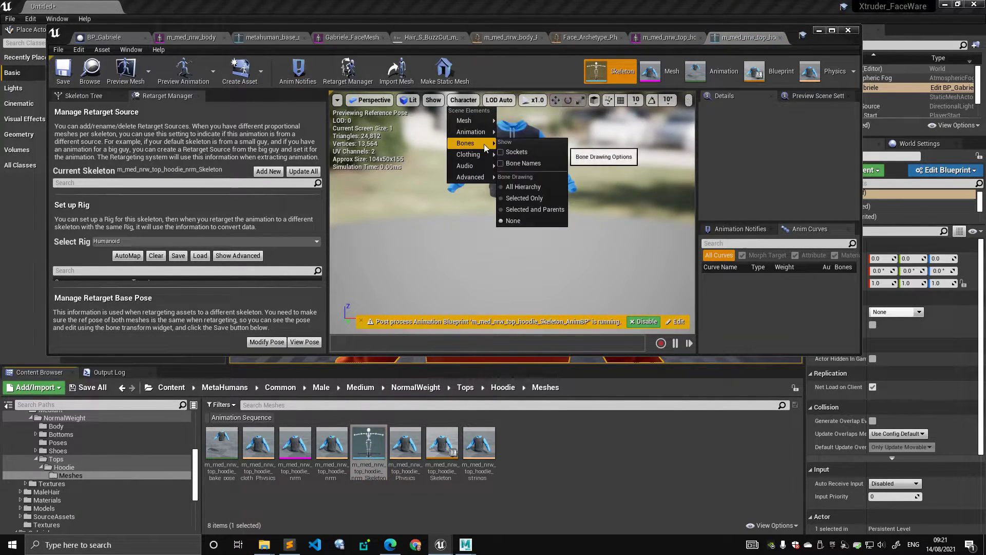
{"action": "left_click", "coordinate": [531, 190]}
{"action": "scroll", "coordinate": [575, 188], "scroll_direction": "up", "scroll_amount": 10}
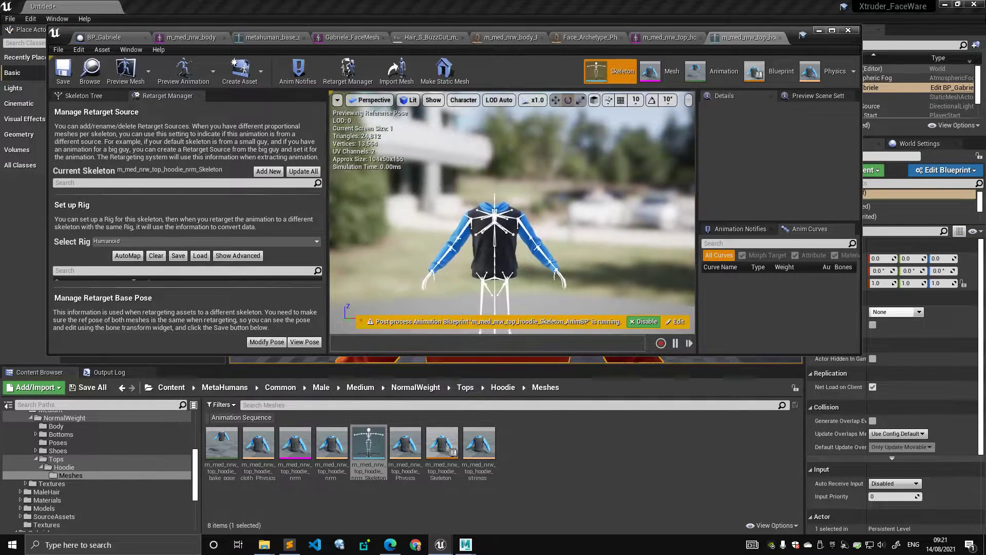
{"action": "right_click_drag", "start_coordinate": [575, 188], "coordinate": [493, 180]}
{"action": "scroll", "coordinate": [493, 180], "scroll_direction": "up", "scroll_amount": 5}
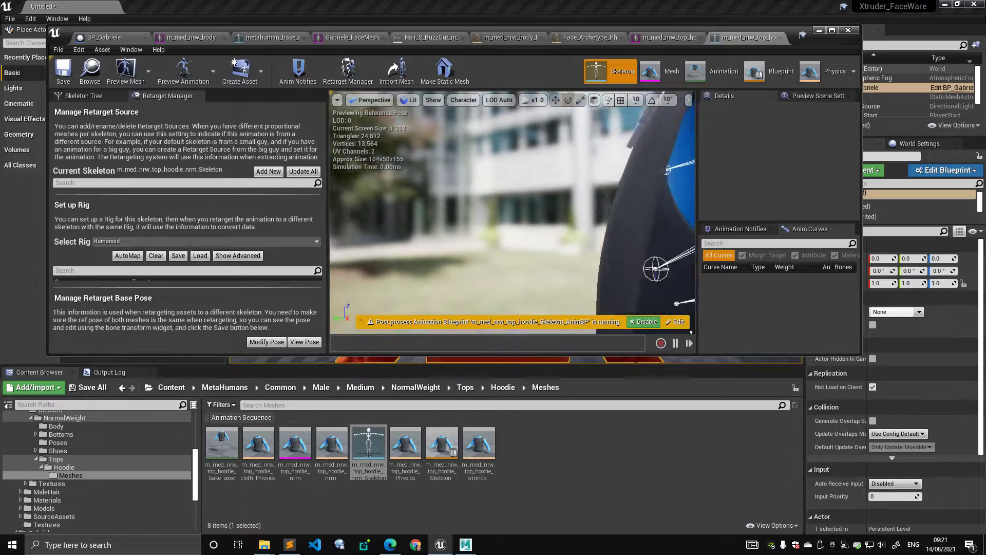
Step: Inspect how the hoodie's skeleton runs through the chest and sleeves, and lower the editor window slightly
{"action": "left_click", "coordinate": [705, 134]}
{"action": "left_click", "coordinate": [696, 159]}
{"action": "right_click_drag", "start_coordinate": [573, 186], "coordinate": [609, 198]}
{"action": "right_click_drag", "start_coordinate": [502, 135], "coordinate": [490, 240]}
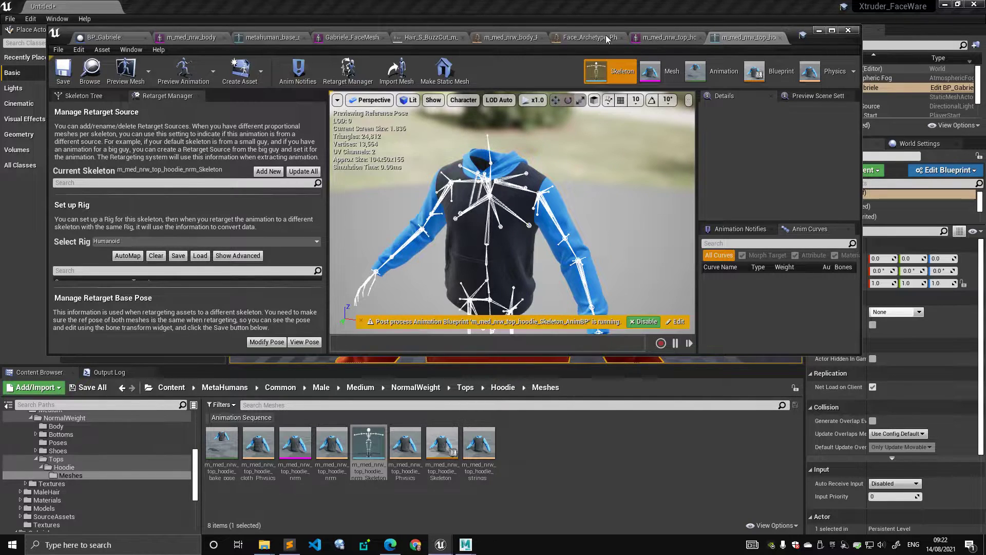
{"action": "mouse_move", "coordinate": [822, 35]}
{"action": "left_mouse_down"}
{"action": "mouse_move", "coordinate": [843, 50]}
{"action": "mouse_move", "coordinate": [821, 52]}
{"action": "left_mouse_up"}
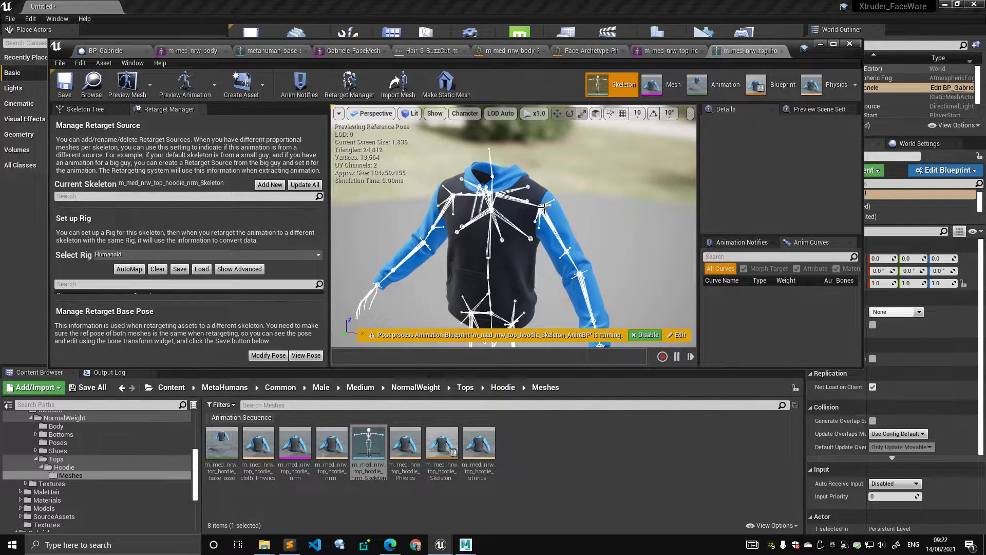
{"action": "scroll", "coordinate": [546, 204], "scroll_direction": "up", "scroll_amount": 5}
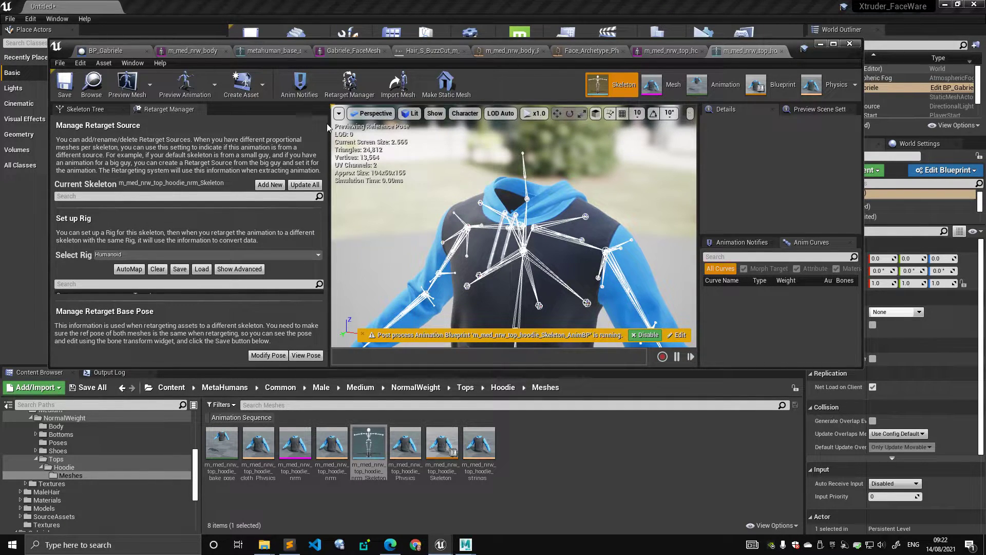
Step: Compare the skeletal meshes assigned to BP_Gabriele's Legs and Feet components, ending with Feet selected
{"action": "left_click", "coordinate": [131, 51]}
{"action": "left_click", "coordinate": [109, 219]}
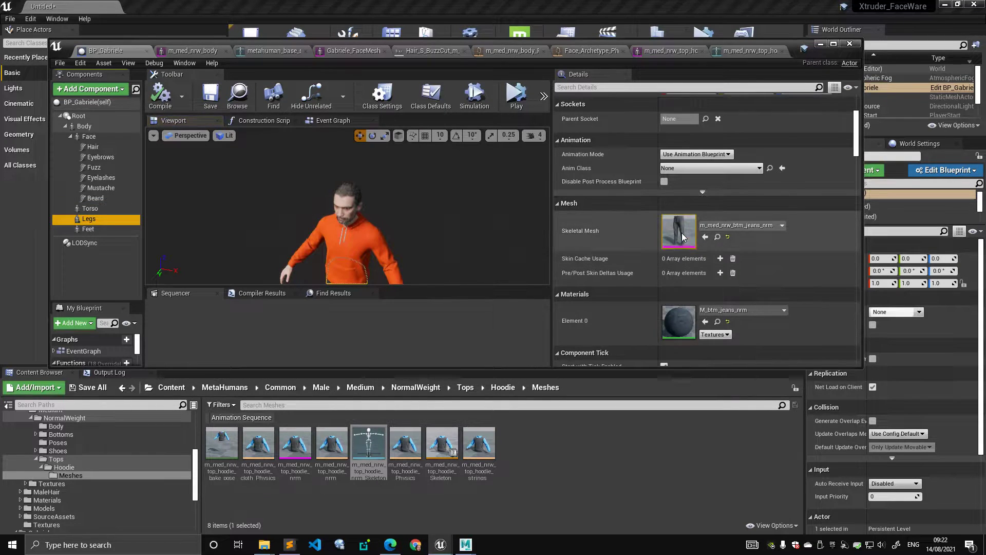
{"action": "left_click", "coordinate": [98, 229]}
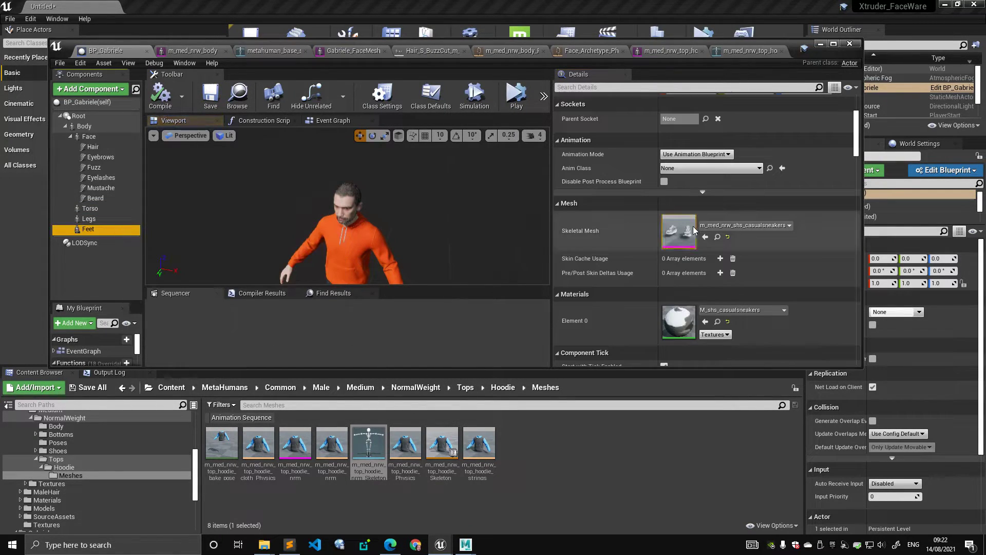
Step: Open the m_med_nrw_shs_casualsneakers mesh, filter its details for "ph" and open its physics asset
{"action": "double_click", "coordinate": [679, 231]}
{"action": "left_click", "coordinate": [314, 130]}
{"action": "type", "text": "ph"}
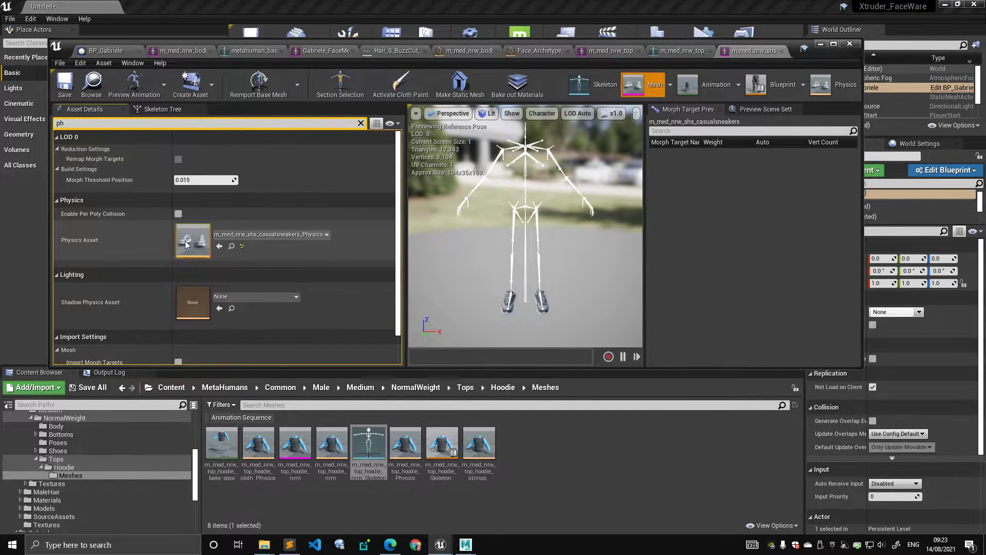
{"action": "double_click", "coordinate": [320, 236]}
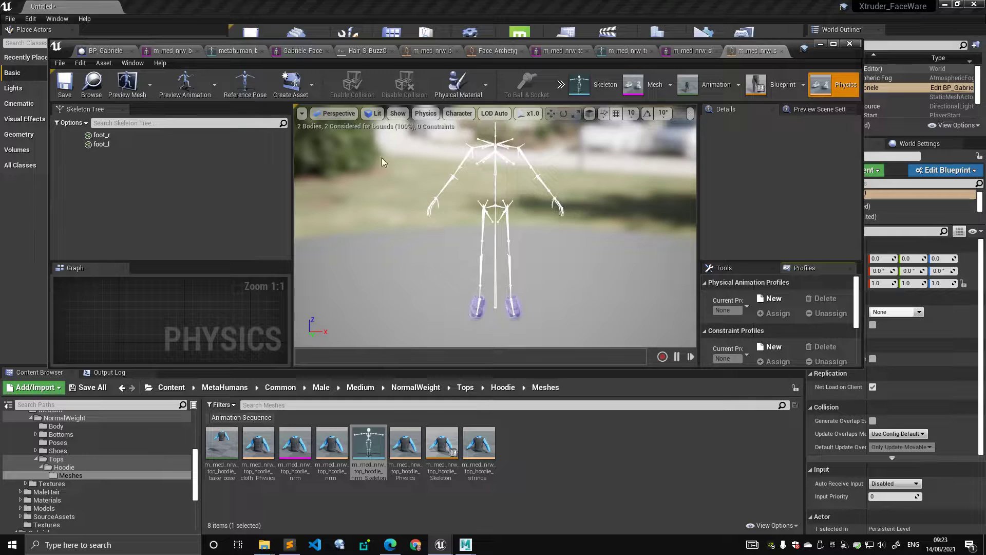
Step: Open BP_Gabriele's Construction Script in a maximized window and bring the start of its node chain into view
{"action": "left_click", "coordinate": [103, 50]}
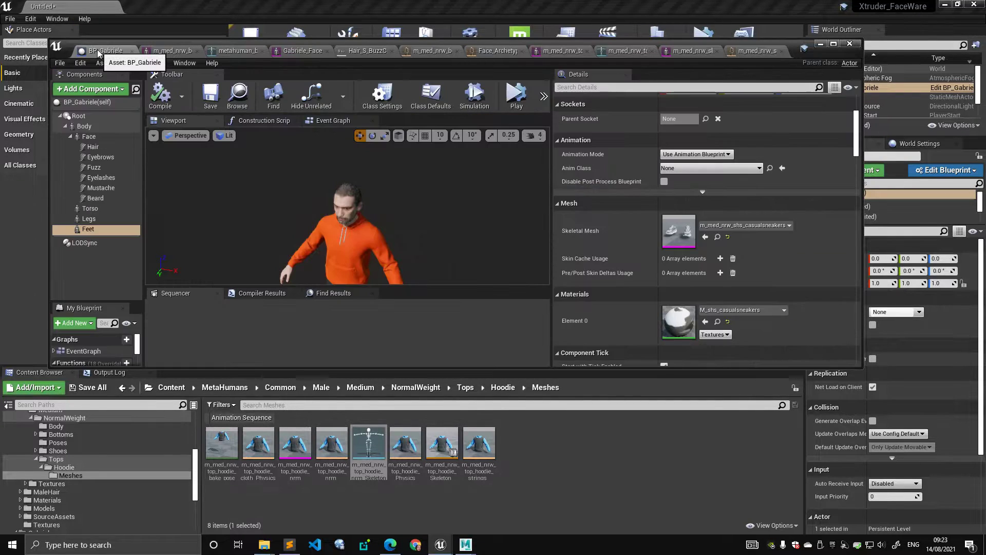
{"action": "left_click", "coordinate": [262, 120]}
{"action": "double_click", "coordinate": [814, 56]}
{"action": "right_click_drag", "start_coordinate": [436, 155], "coordinate": [374, 290]}
{"action": "scroll", "coordinate": [374, 290], "scroll_direction": "down", "scroll_amount": 3}
{"action": "right_click_drag", "start_coordinate": [289, 231], "coordinate": [315, 194]}
{"action": "scroll", "coordinate": [314, 194], "scroll_direction": "up", "scroll_amount": 2}
Step: Nudge the Construction Script entry node and move the first Enable Master Pose node closer to it
{"action": "left_click_drag", "start_coordinate": [223, 213], "coordinate": [231, 205]}
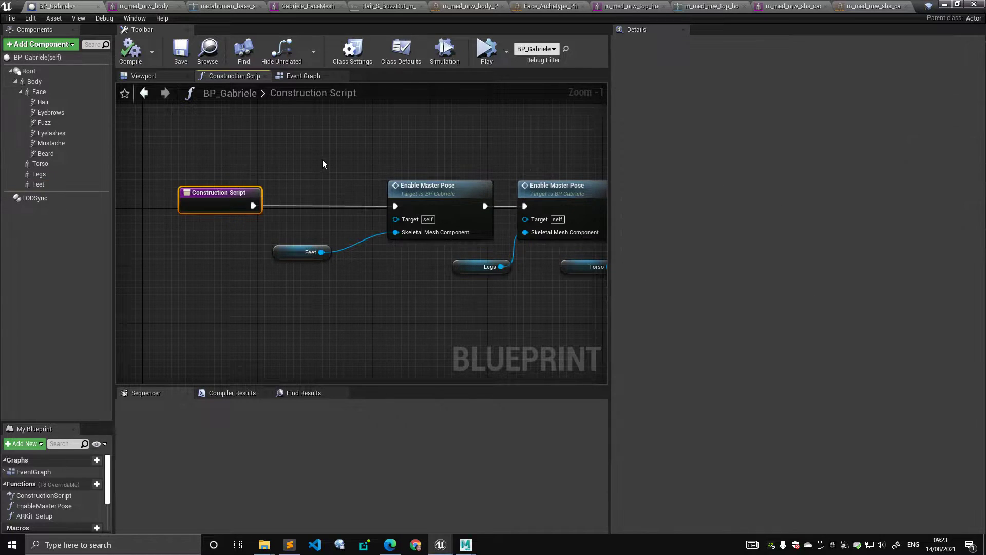
{"action": "right_click_drag", "start_coordinate": [379, 165], "coordinate": [294, 168]}
{"action": "left_click_drag", "start_coordinate": [320, 194], "coordinate": [285, 195]}
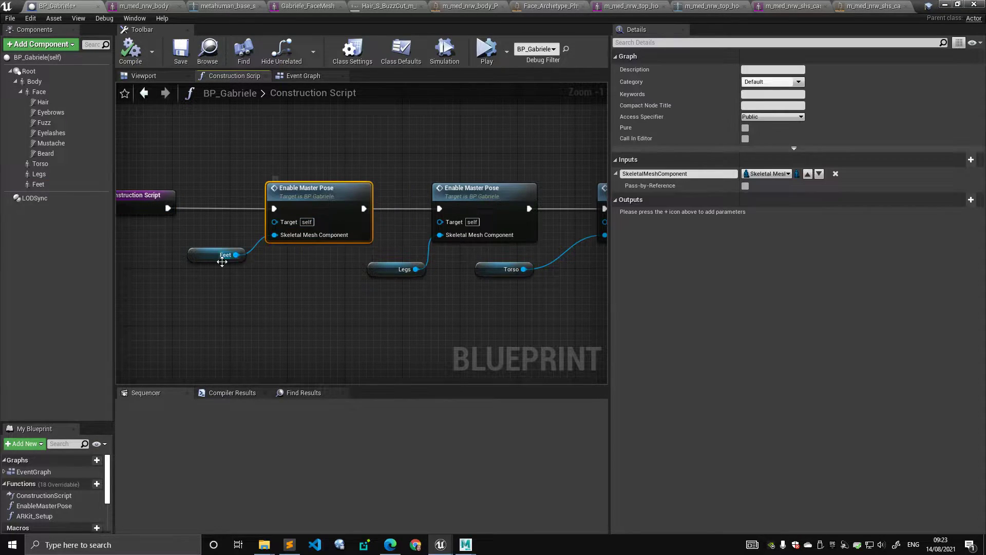
Step: Move the Feet and Legs variable nodes away from the Enable Master Pose nodes they feed and open the Enable Master Pose function
{"action": "left_click_drag", "start_coordinate": [223, 257], "coordinate": [193, 256]}
{"action": "left_click", "coordinate": [393, 269]}
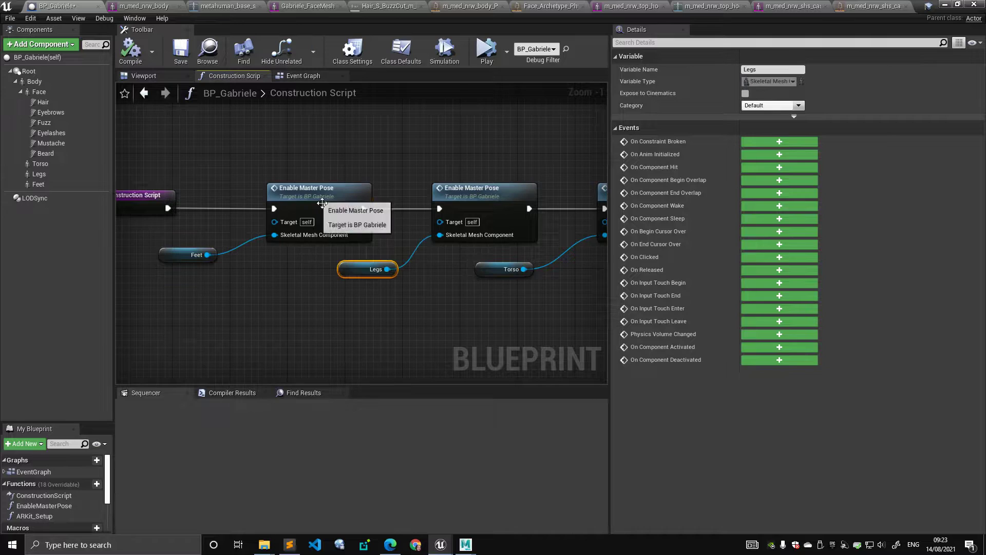
{"action": "double_click", "coordinate": [317, 197]}
{"action": "scroll", "coordinate": [318, 188], "scroll_direction": "up", "scroll_amount": 3}
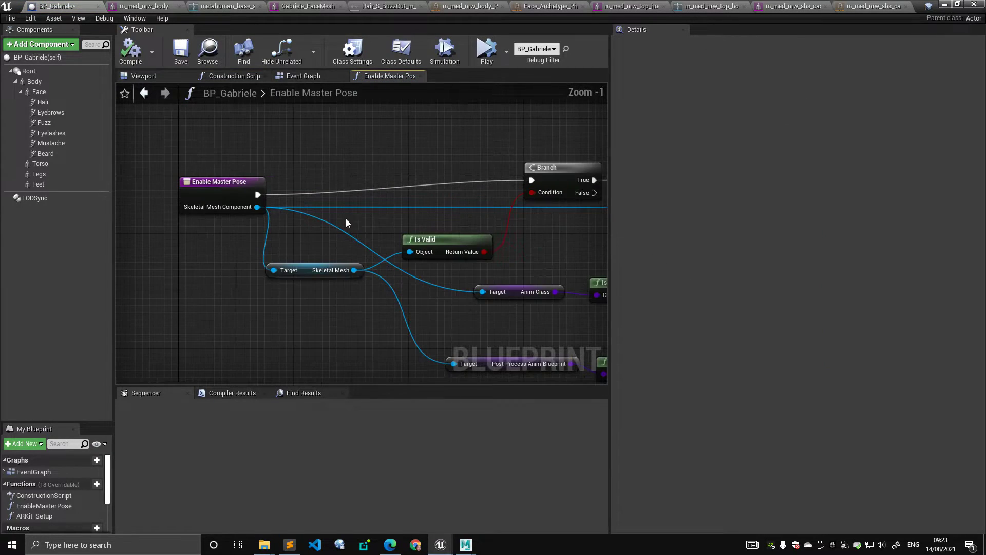
Step: Move the Skeletal Mesh getter in the Enable Master Pose function and trace the Is Valid and Is Valid Class checks feeding the Branch nodes
{"action": "left_click_drag", "start_coordinate": [318, 271], "coordinate": [343, 258]}
{"action": "right_click_drag", "start_coordinate": [455, 235], "coordinate": [320, 216]}
{"action": "left_click", "coordinate": [319, 218]}
{"action": "left_click", "coordinate": [208, 235]}
{"action": "right_click_drag", "start_coordinate": [248, 219], "coordinate": [206, 220]}
{"action": "left_click", "coordinate": [250, 224]}
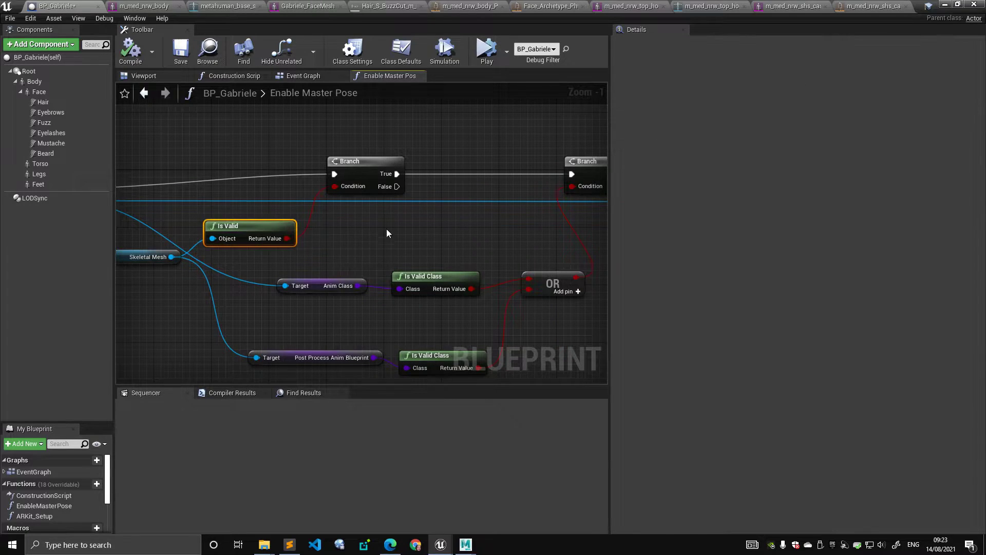
{"action": "key", "text": "Home"}
{"action": "scroll", "coordinate": [319, 217], "scroll_direction": "up", "scroll_amount": 1}
{"action": "right_click_drag", "start_coordinate": [364, 211], "coordinate": [292, 214]}
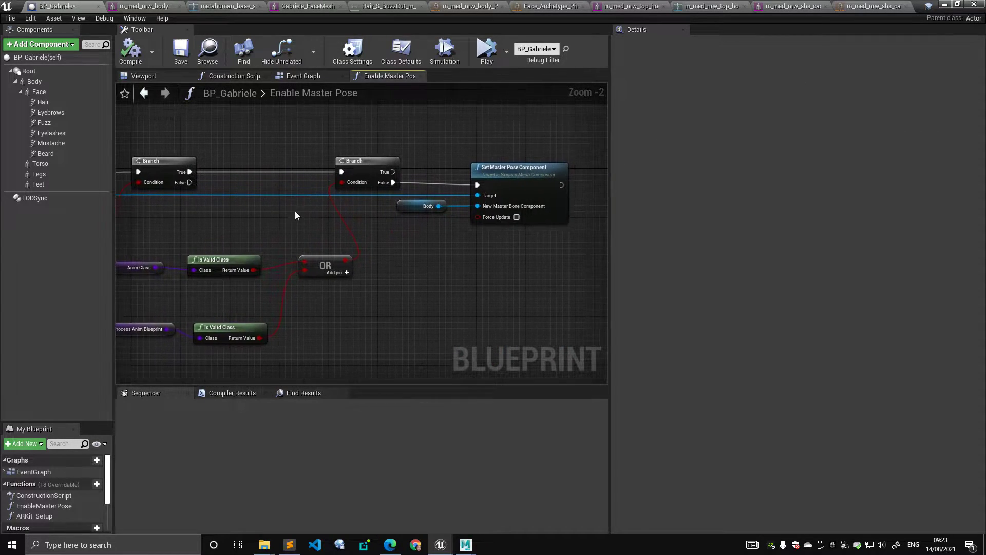
Step: Rearrange the second Branch, the Body variable and the Set Master Pose Component node at the end of the function
{"action": "left_click_drag", "start_coordinate": [371, 171], "coordinate": [388, 164]}
{"action": "left_click_drag", "start_coordinate": [434, 206], "coordinate": [428, 273]}
{"action": "left_click_drag", "start_coordinate": [522, 156], "coordinate": [534, 174]}
{"action": "left_click", "coordinate": [406, 279]}
{"action": "right_click_drag", "start_coordinate": [274, 204], "coordinate": [353, 216]}
Step: Return to the Construction Script, place the Feet variable node lower and move its Enable Master Pose node closer to the entry node
{"action": "left_click", "coordinate": [231, 76]}
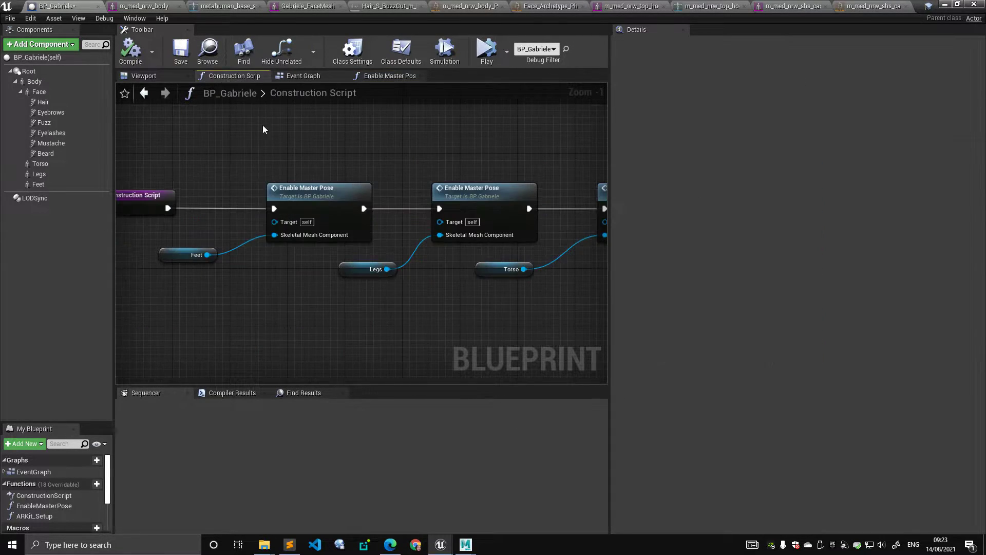
{"action": "right_click_drag", "start_coordinate": [256, 112], "coordinate": [268, 158]}
{"action": "left_click_drag", "start_coordinate": [267, 158], "coordinate": [395, 203]}
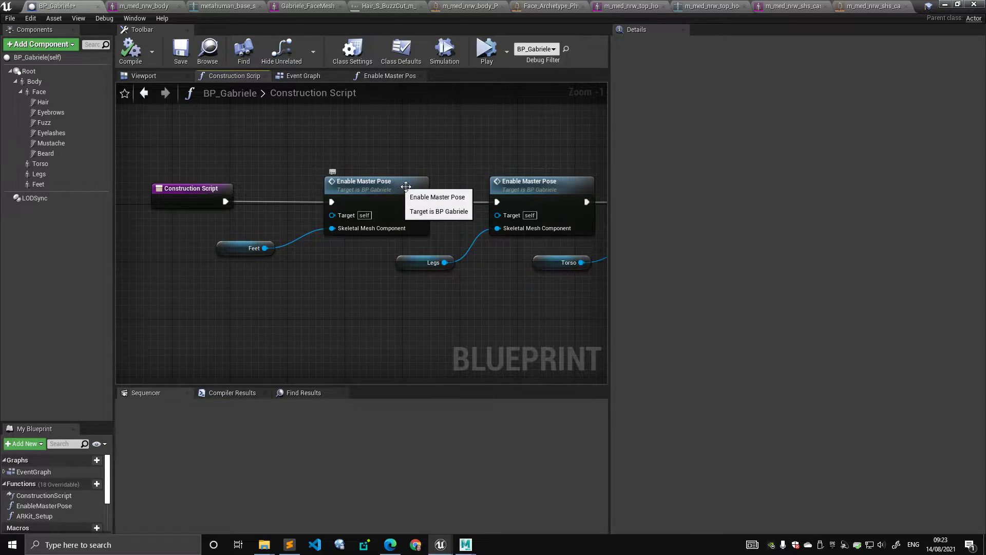
{"action": "right_click_drag", "start_coordinate": [395, 203], "coordinate": [335, 200]}
{"action": "left_click", "coordinate": [335, 200]}
{"action": "right_click_drag", "start_coordinate": [383, 158], "coordinate": [329, 160]}
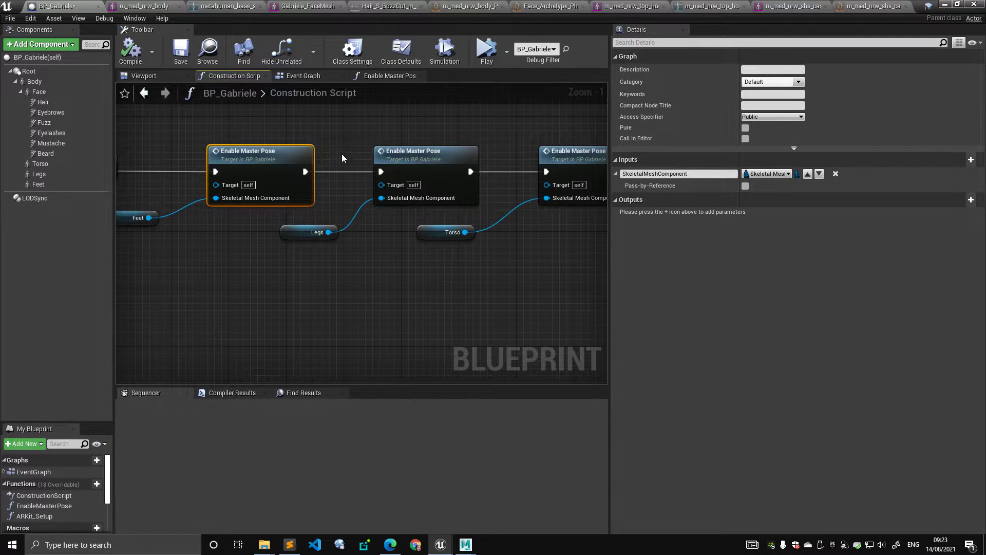
{"action": "right_click_drag", "start_coordinate": [373, 135], "coordinate": [440, 137]}
{"action": "left_click_drag", "start_coordinate": [204, 130], "coordinate": [288, 246]}
{"action": "left_click_drag", "start_coordinate": [176, 218], "coordinate": [196, 246]}
{"action": "left_click_drag", "start_coordinate": [310, 146], "coordinate": [288, 146]}
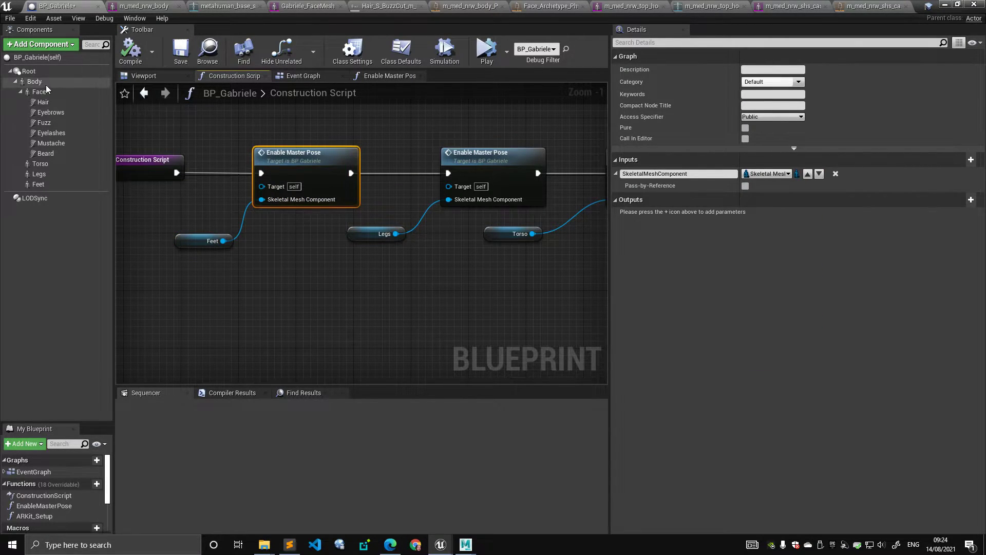
Step: Lower the Legs and Torso variable nodes and shift their Enable Master Pose nodes up and back toward the start of the chain
{"action": "right_click_drag", "start_coordinate": [409, 121], "coordinate": [270, 128]}
{"action": "left_click_drag", "start_coordinate": [239, 233], "coordinate": [231, 251]}
{"action": "left_click", "coordinate": [330, 155]}
{"action": "left_click_drag", "start_coordinate": [330, 155], "coordinate": [297, 146]}
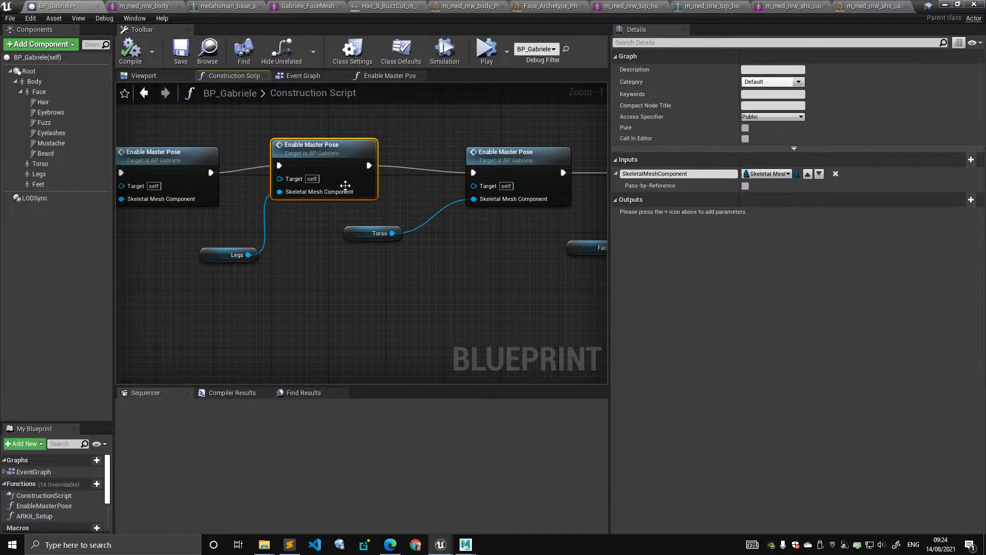
{"action": "right_click_drag", "start_coordinate": [389, 245], "coordinate": [311, 237]}
{"action": "left_click_drag", "start_coordinate": [310, 230], "coordinate": [346, 244]}
{"action": "left_click_drag", "start_coordinate": [428, 149], "coordinate": [413, 133]}
Step: Nudge the Create Dynamic Material Instance node for M_EyelashLower and raise the Face variable node that feeds it
{"action": "right_click_drag", "start_coordinate": [521, 132], "coordinate": [338, 159]}
{"action": "left_click", "coordinate": [424, 159]}
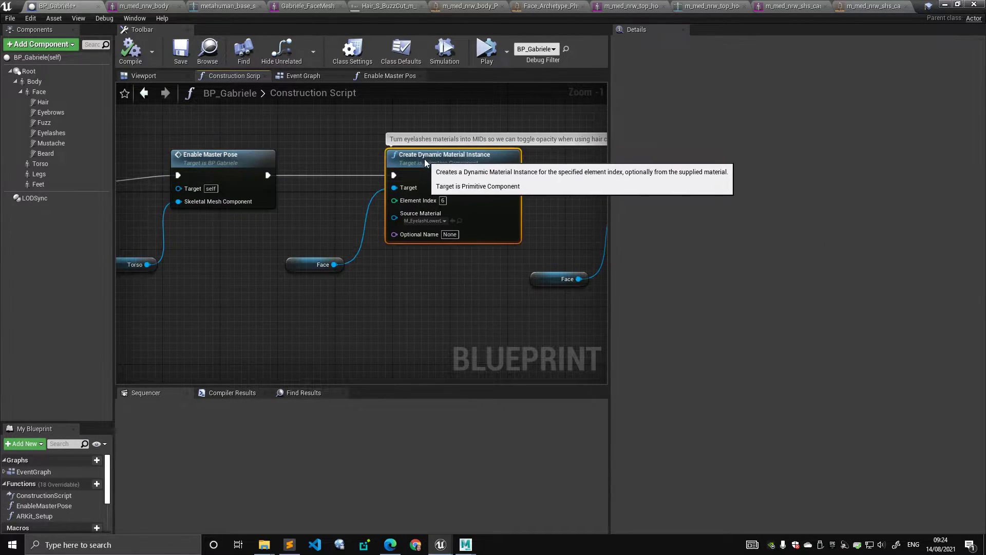
{"action": "right_click_drag", "start_coordinate": [418, 165], "coordinate": [280, 174]}
{"action": "scroll", "coordinate": [280, 174], "scroll_direction": "up", "scroll_amount": 1}
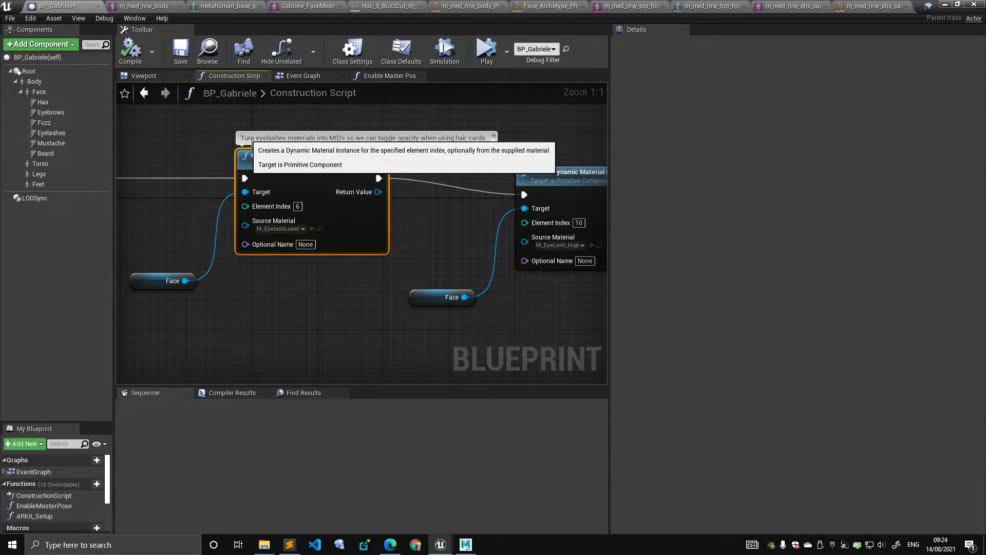
{"action": "left_click_drag", "start_coordinate": [280, 173], "coordinate": [293, 162]}
{"action": "right_click_drag", "start_coordinate": [184, 212], "coordinate": [209, 204]}
{"action": "left_click_drag", "start_coordinate": [174, 274], "coordinate": [170, 233]}
{"action": "right_click_drag", "start_coordinate": [354, 223], "coordinate": [300, 246]}
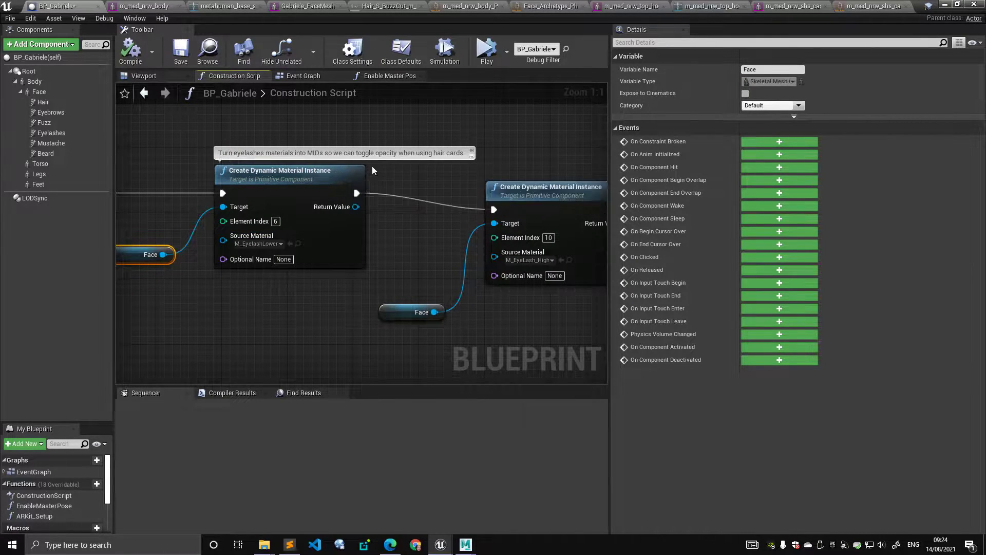
Step: Align the M_EyeLash_High Create Dynamic Material Instance node with the first one and reposition the Face nodes feeding both
{"action": "left_click_drag", "start_coordinate": [521, 187], "coordinate": [472, 171]}
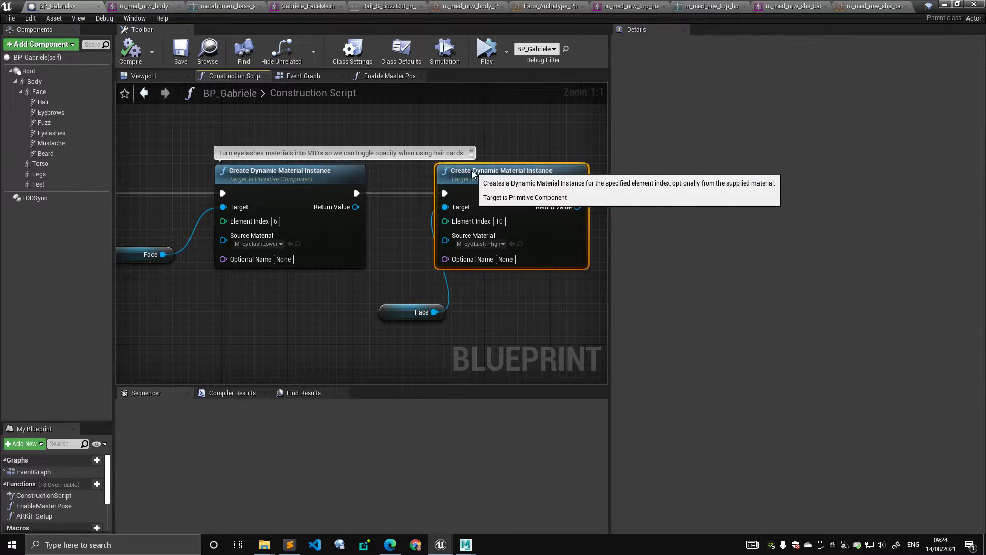
{"action": "left_click_drag", "start_coordinate": [381, 304], "coordinate": [308, 304]}
{"action": "right_click_drag", "start_coordinate": [250, 288], "coordinate": [272, 291]}
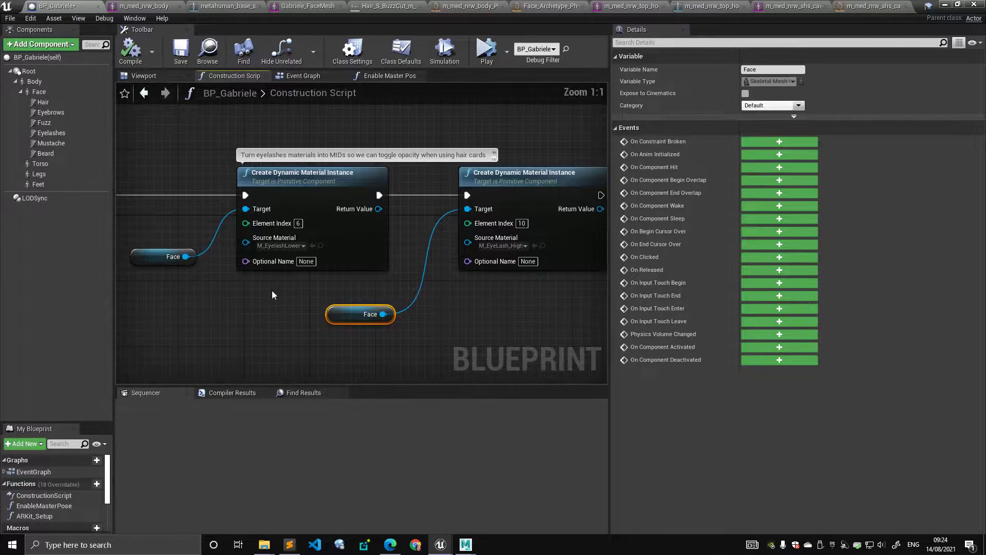
{"action": "left_click_drag", "start_coordinate": [163, 257], "coordinate": [155, 265]}
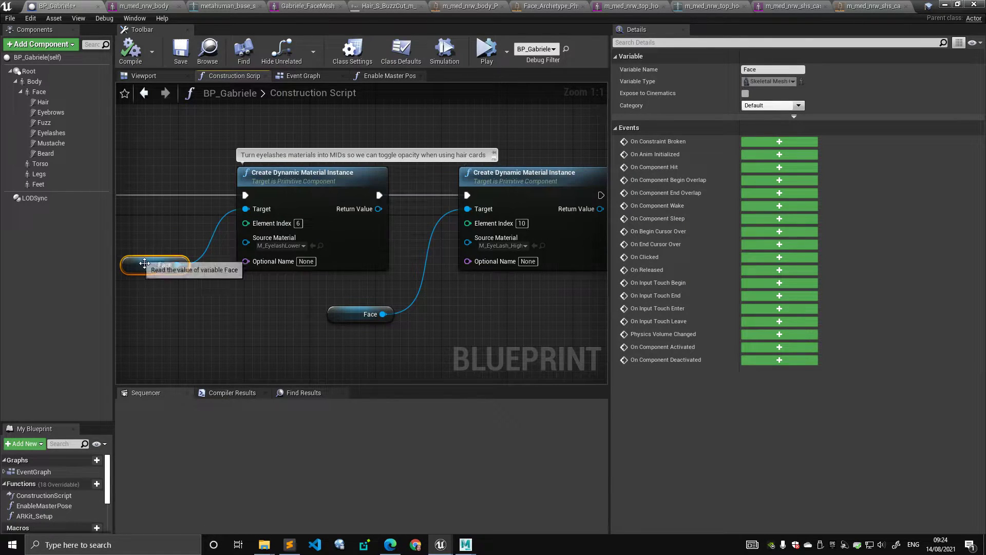
{"action": "left_click_drag", "start_coordinate": [334, 312], "coordinate": [352, 287]}
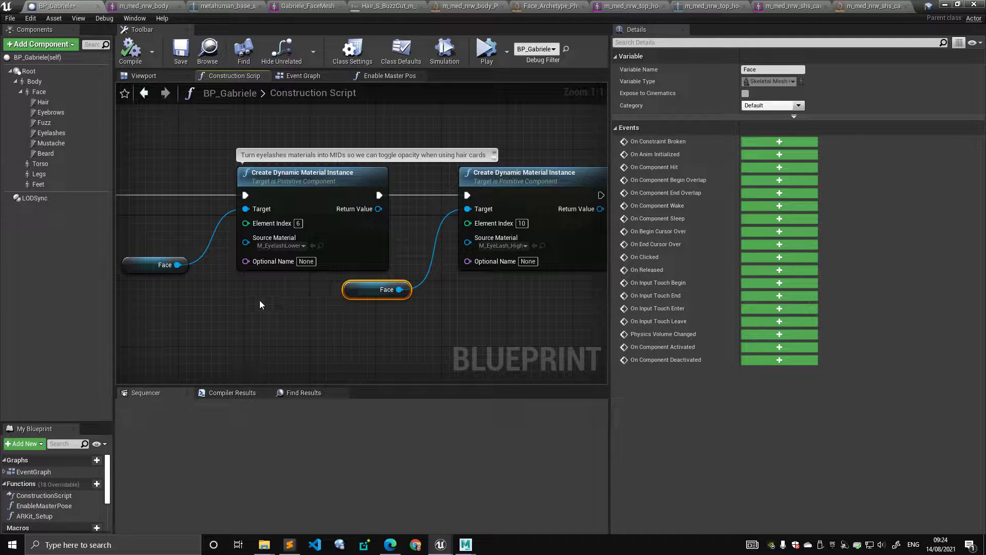
{"action": "right_click_drag", "start_coordinate": [445, 285], "coordinate": [467, 314]}
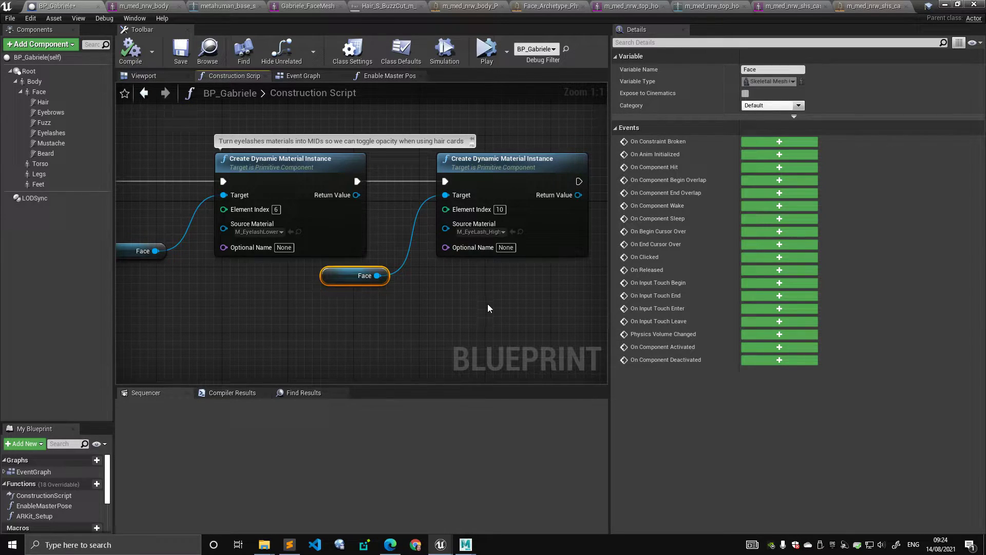
Step: Review the whole Construction Script chain, from the Enable Master Pose calls to the eyelash material instances
{"action": "scroll", "coordinate": [486, 314], "scroll_direction": "down", "scroll_amount": 2}
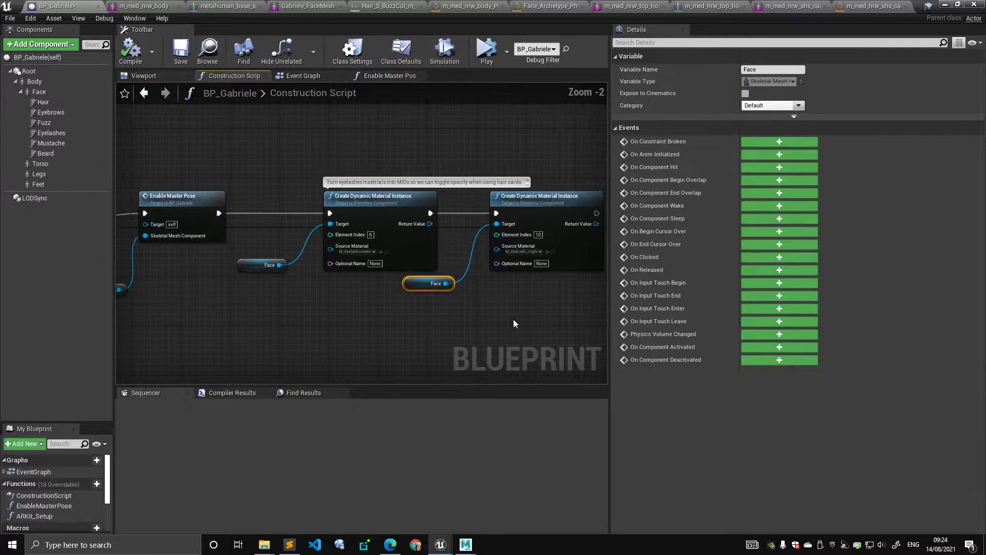
{"action": "right_click_drag", "start_coordinate": [448, 312], "coordinate": [531, 301]}
{"action": "right_click_drag", "start_coordinate": [234, 290], "coordinate": [439, 299]}
{"action": "scroll", "coordinate": [439, 299], "scroll_direction": "down", "scroll_amount": 4}
{"action": "right_click_drag", "start_coordinate": [489, 331], "coordinate": [447, 298]}
{"action": "scroll", "coordinate": [427, 302], "scroll_direction": "up", "scroll_amount": 3}
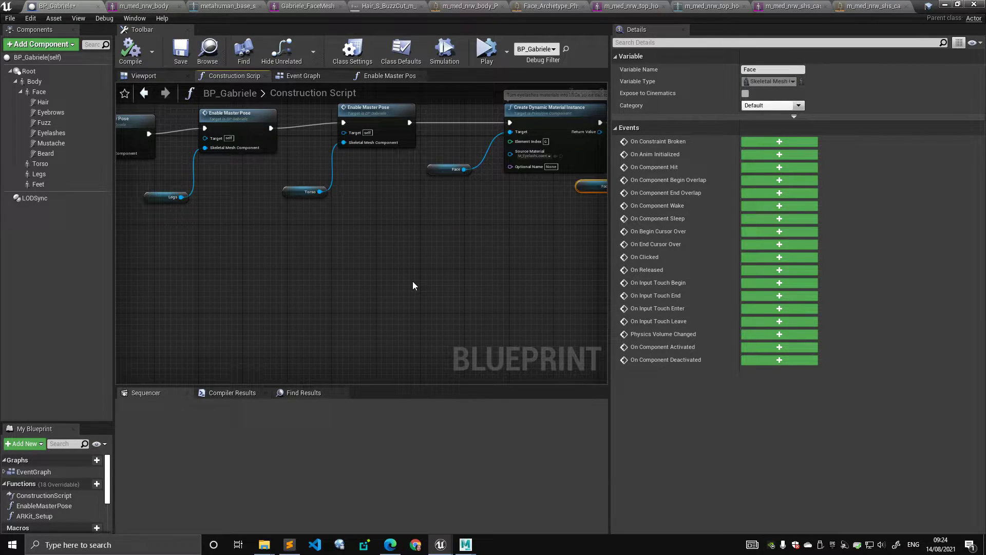
Step: Open the Event Graph, survey its nodes and move Event BeginPlay closer to the Get Console Variable Int Value node
{"action": "left_click", "coordinate": [317, 75]}
{"action": "scroll", "coordinate": [350, 233], "scroll_direction": "down", "scroll_amount": 3}
{"action": "scroll", "coordinate": [405, 257], "scroll_direction": "up", "scroll_amount": 5}
{"action": "right_click_drag", "start_coordinate": [284, 201], "coordinate": [368, 272]}
{"action": "right_click_drag", "start_coordinate": [166, 263], "coordinate": [414, 163]}
{"action": "right_click_drag", "start_coordinate": [282, 204], "coordinate": [366, 172]}
{"action": "left_click_drag", "start_coordinate": [271, 210], "coordinate": [341, 181]}
{"action": "scroll", "coordinate": [334, 221], "scroll_direction": "down", "scroll_amount": 7}
{"action": "scroll", "coordinate": [320, 235], "scroll_direction": "up", "scroll_amount": 6}
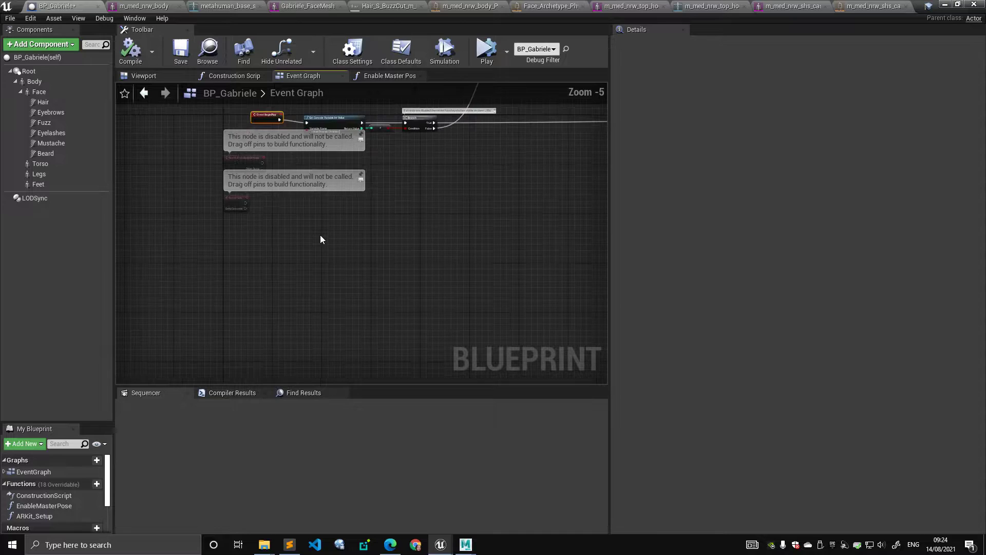
Step: Enlarge the blueprint's list of graphs, functions and variables, and open the EnableMasterPose function from it
{"action": "left_click_drag", "start_coordinate": [76, 428], "coordinate": [77, 242]}
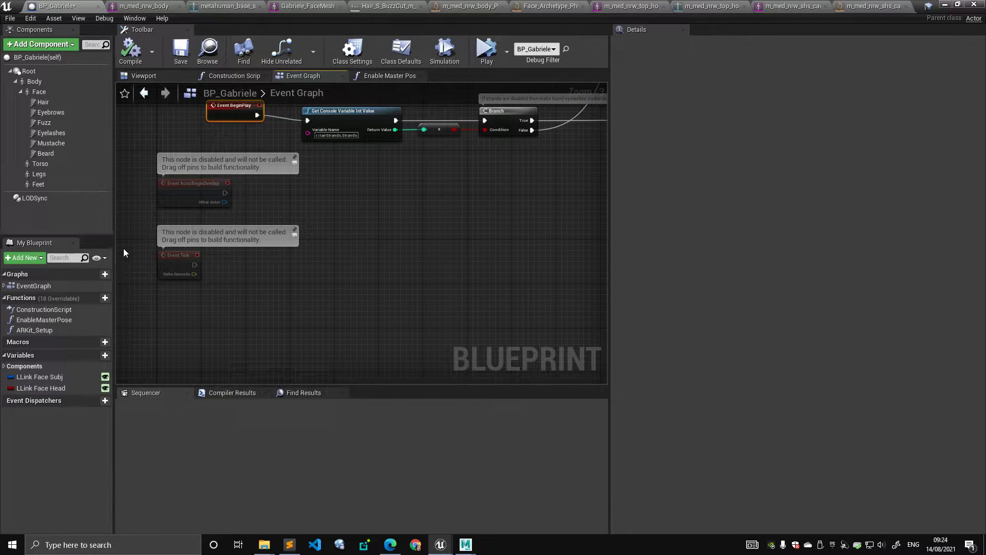
{"action": "left_click", "coordinate": [36, 309]}
{"action": "left_click", "coordinate": [51, 320]}
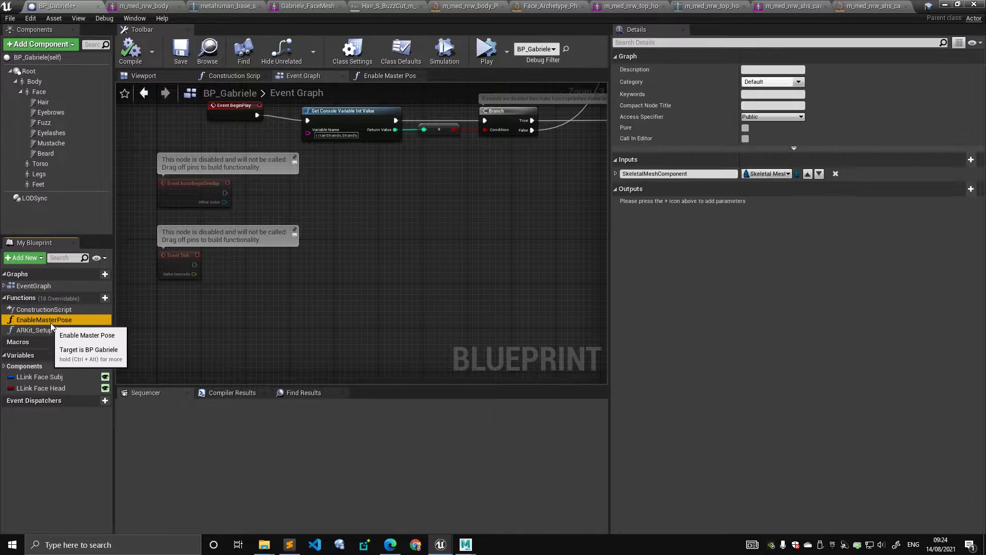
{"action": "double_click", "coordinate": [51, 319]}
{"action": "right_click_drag", "start_coordinate": [391, 172], "coordinate": [491, 163]}
{"action": "scroll", "coordinate": [390, 185], "scroll_direction": "down", "scroll_amount": 2}
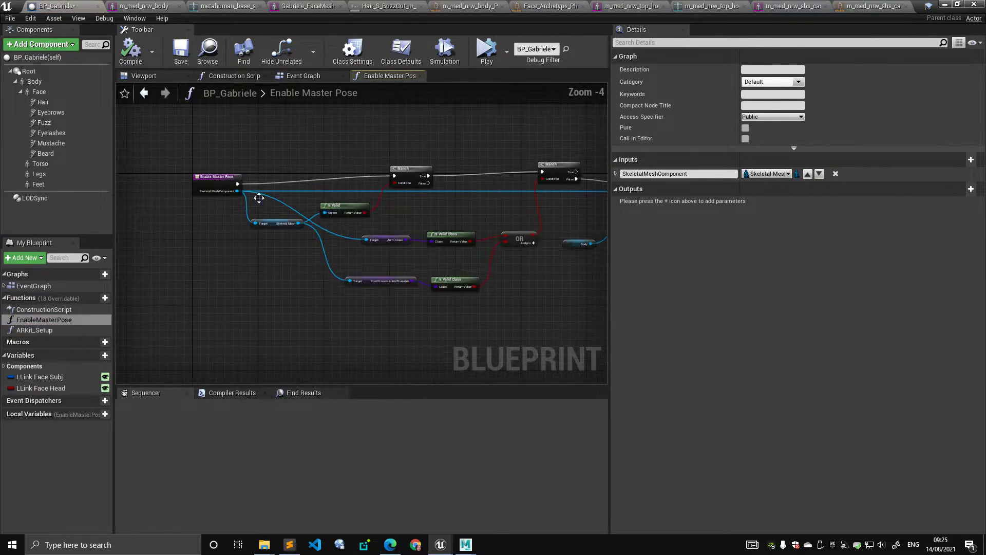
Step: Reopen the Event Graph and compare the variable types of LLink Face Subj and LLink Face Head
{"action": "left_click", "coordinate": [30, 286]}
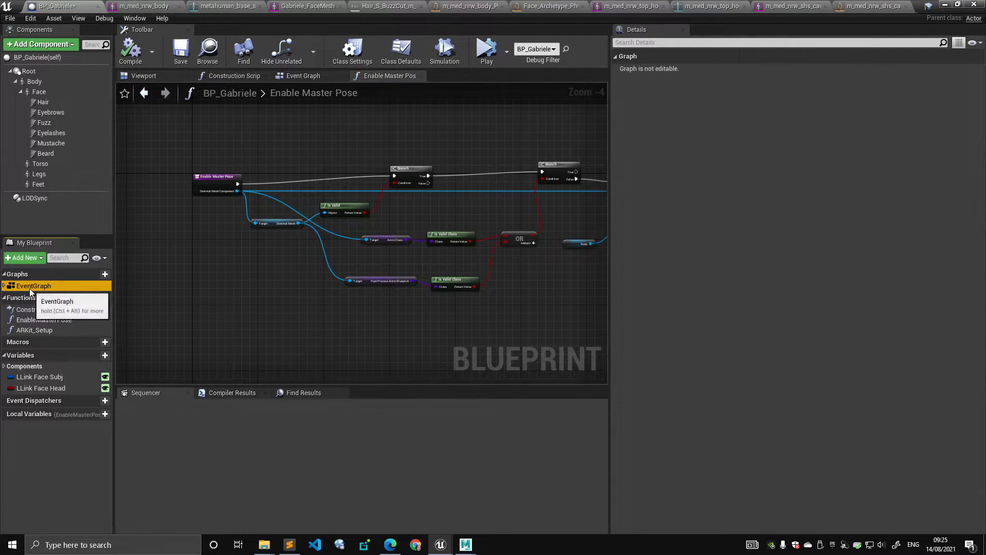
{"action": "double_click", "coordinate": [30, 287]}
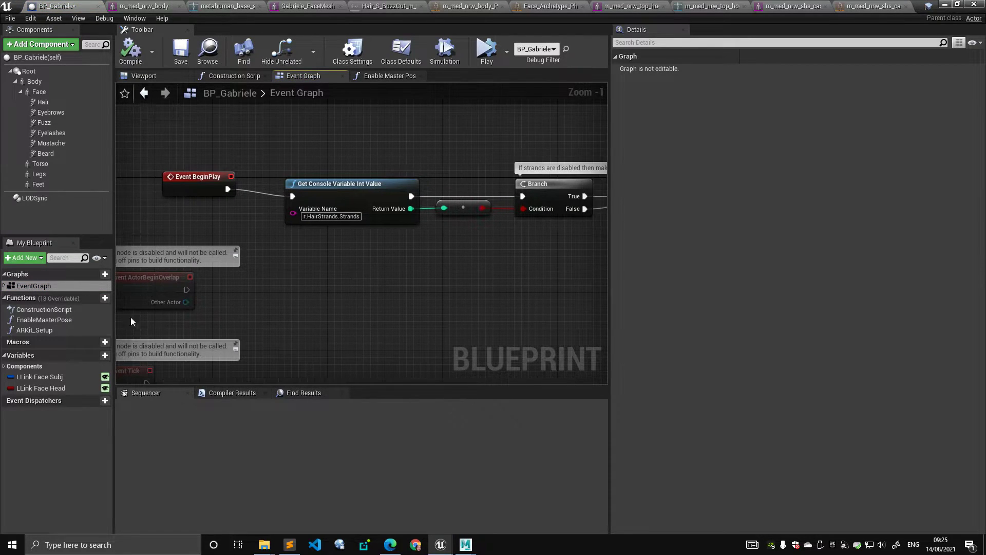
{"action": "left_click", "coordinate": [41, 387]}
{"action": "left_click", "coordinate": [45, 377]}
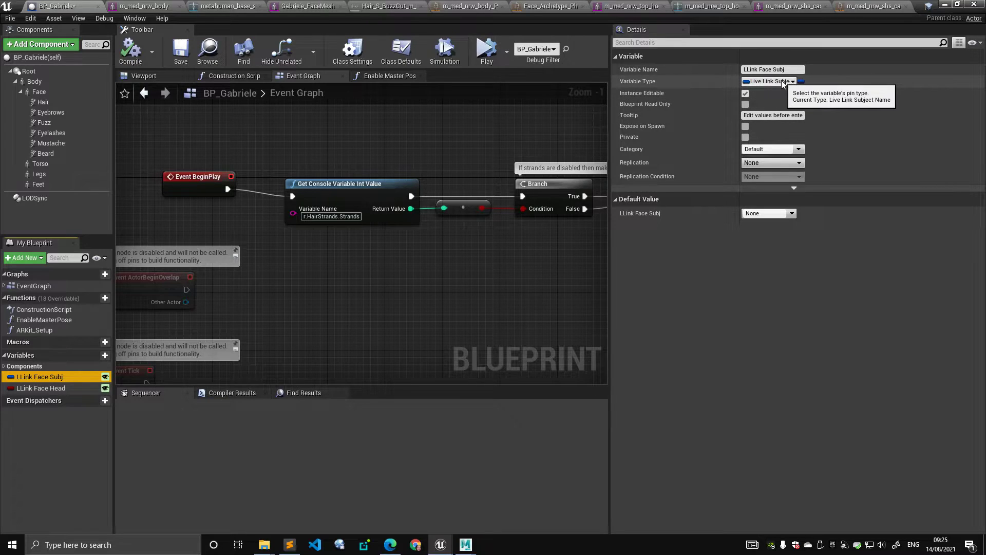
{"action": "left_click", "coordinate": [51, 388]}
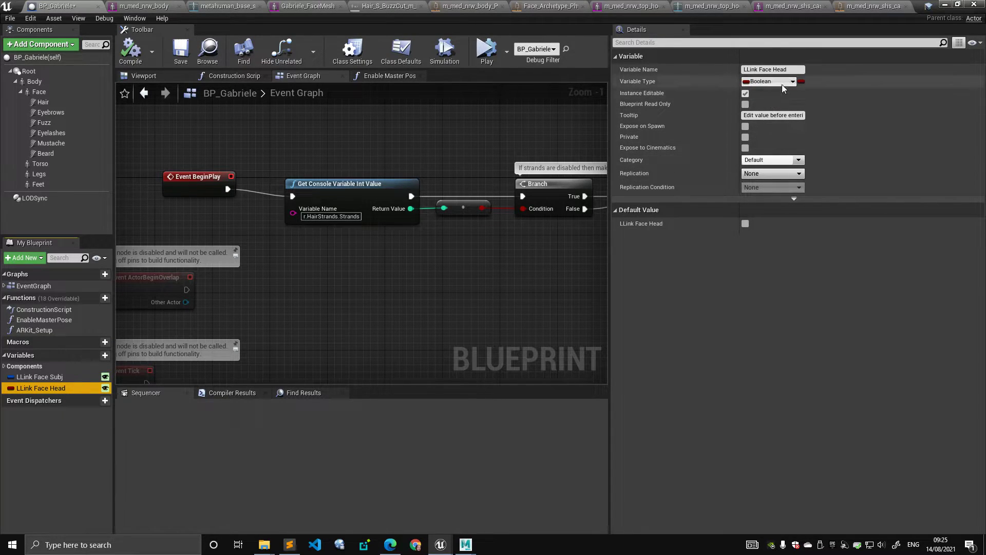
Step: Reposition the Event BeginPlay and Get Console Variable Int Value nodes and examine how r.HairStrands.Strands feeds the Branch condition
{"action": "right_click_drag", "start_coordinate": [417, 242], "coordinate": [352, 236]}
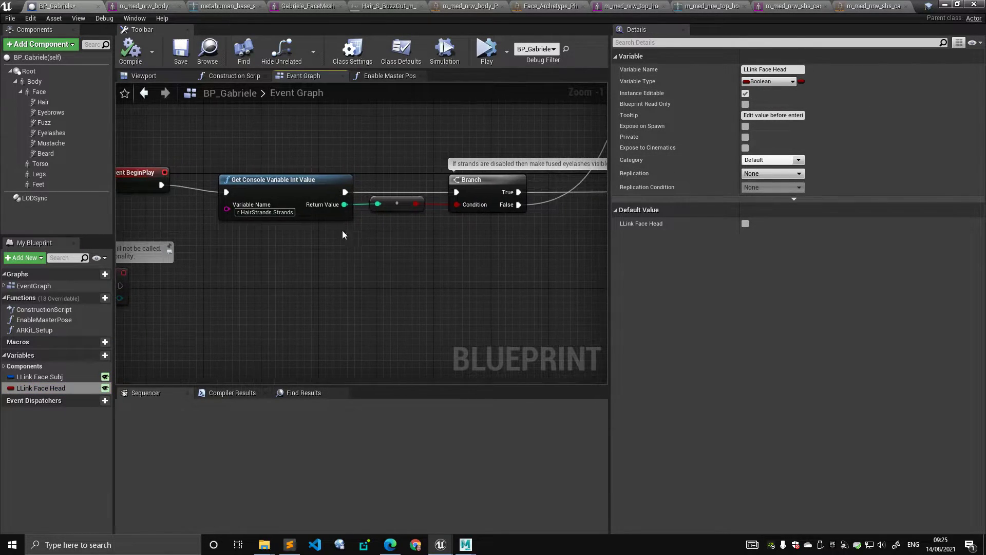
{"action": "left_click_drag", "start_coordinate": [139, 175], "coordinate": [146, 161]}
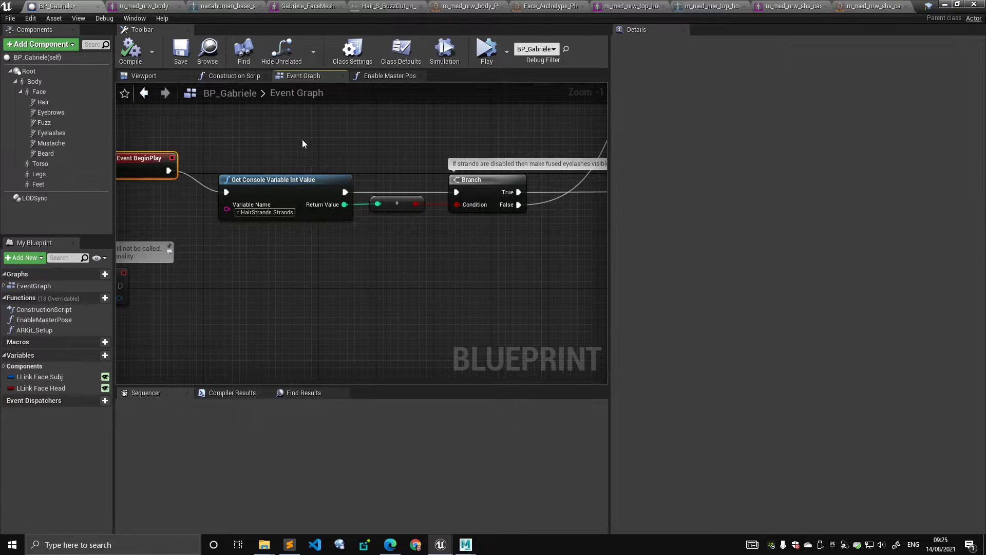
{"action": "right_click_drag", "start_coordinate": [300, 159], "coordinate": [258, 185]}
{"action": "right_click_drag", "start_coordinate": [197, 175], "coordinate": [266, 157]}
{"action": "left_click", "coordinate": [310, 190]}
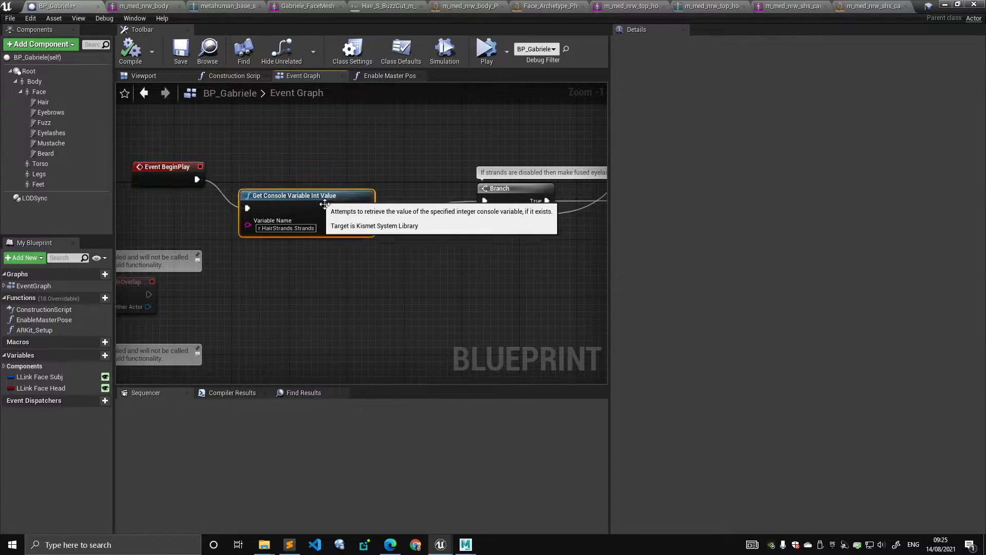
{"action": "right_click_drag", "start_coordinate": [384, 158], "coordinate": [338, 165]}
{"action": "right_click_drag", "start_coordinate": [407, 164], "coordinate": [304, 162]}
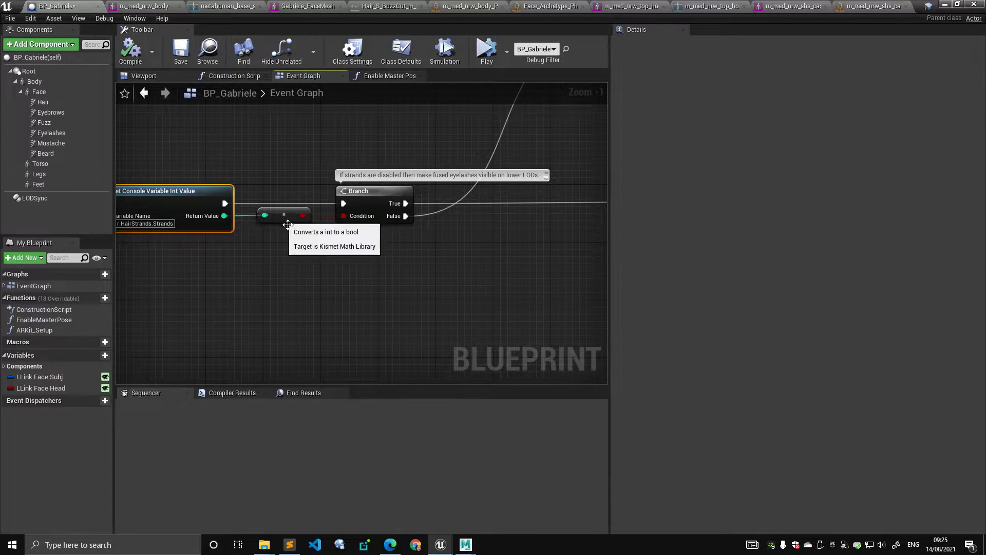
Step: Follow the Branch's False path to the eyelash Get Material nodes and nudge the lower-LOD Cast To MaterialInstanceDynamic node
{"action": "right_click_drag", "start_coordinate": [488, 245], "coordinate": [327, 269]}
{"action": "scroll", "coordinate": [327, 269], "scroll_direction": "down", "scroll_amount": 1}
{"action": "scroll", "coordinate": [327, 269], "scroll_direction": "down", "scroll_amount": 3}
{"action": "right_click_drag", "start_coordinate": [406, 237], "coordinate": [411, 294]}
{"action": "scroll", "coordinate": [411, 294], "scroll_direction": "up", "scroll_amount": 4}
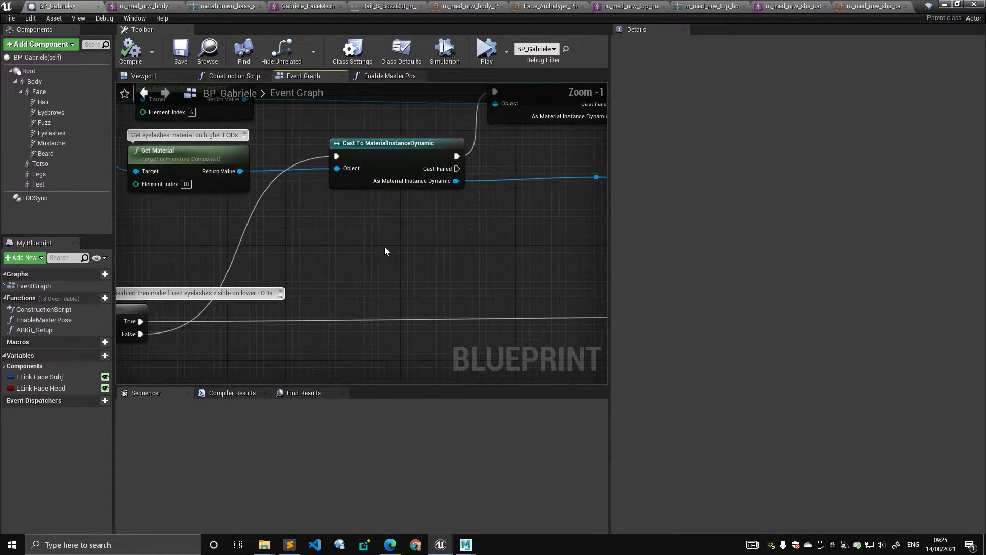
{"action": "right_click_drag", "start_coordinate": [375, 237], "coordinate": [421, 270]}
{"action": "scroll", "coordinate": [399, 270], "scroll_direction": "down", "scroll_amount": 1}
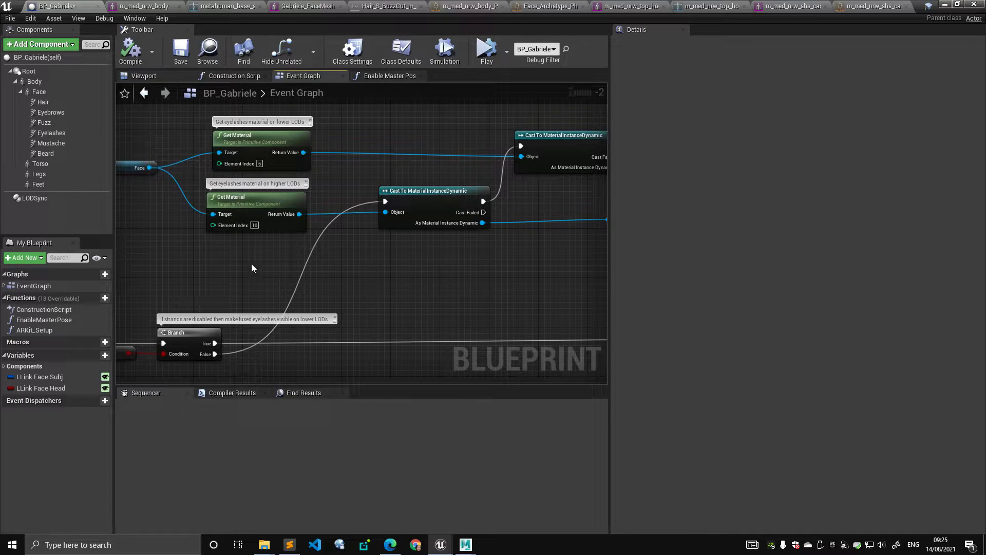
{"action": "right_click_drag", "start_coordinate": [391, 270], "coordinate": [365, 287]}
{"action": "scroll", "coordinate": [348, 244], "scroll_direction": "down", "scroll_amount": 2}
{"action": "scroll", "coordinate": [432, 273], "scroll_direction": "up", "scroll_amount": 2}
{"action": "right_click_drag", "start_coordinate": [425, 263], "coordinate": [387, 202]}
{"action": "mouse_move", "coordinate": [493, 147]}
{"action": "left_mouse_down"}
{"action": "mouse_move", "coordinate": [426, 137]}
{"action": "mouse_move", "coordinate": [480, 140]}
{"action": "left_mouse_up"}
Step: Trace the eyelash material casts through the Get and Set Scalar Parameter Value nodes for Opacity and OpacityRT up to ARKit Setup
{"action": "right_click_drag", "start_coordinate": [449, 196], "coordinate": [193, 253]}
{"action": "right_click_drag", "start_coordinate": [270, 264], "coordinate": [190, 258]}
{"action": "right_click_drag", "start_coordinate": [203, 161], "coordinate": [450, 191]}
{"action": "right_click_drag", "start_coordinate": [174, 210], "coordinate": [411, 192]}
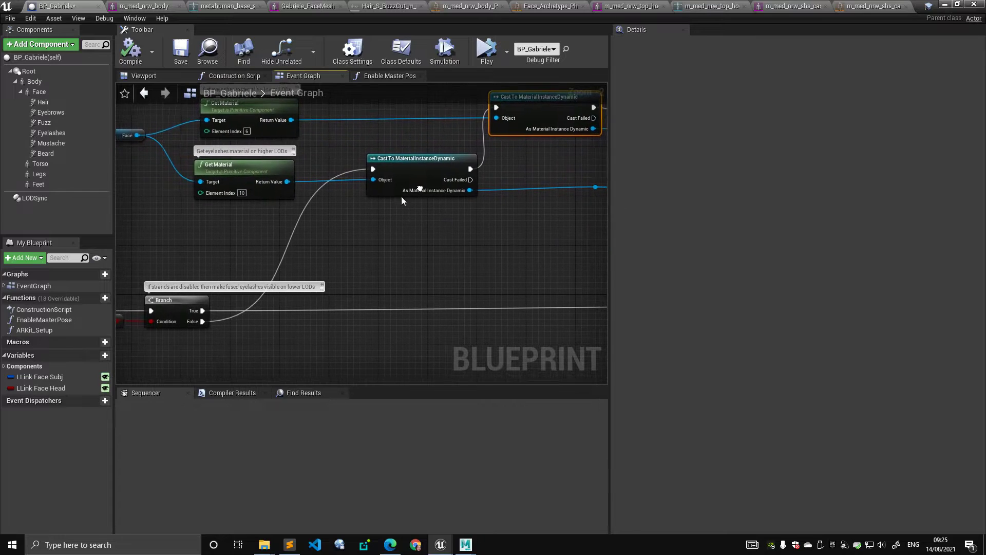
{"action": "right_click_drag", "start_coordinate": [387, 266], "coordinate": [234, 243]}
{"action": "right_click_drag", "start_coordinate": [478, 257], "coordinate": [211, 244]}
{"action": "scroll", "coordinate": [212, 245], "scroll_direction": "down", "scroll_amount": 1}
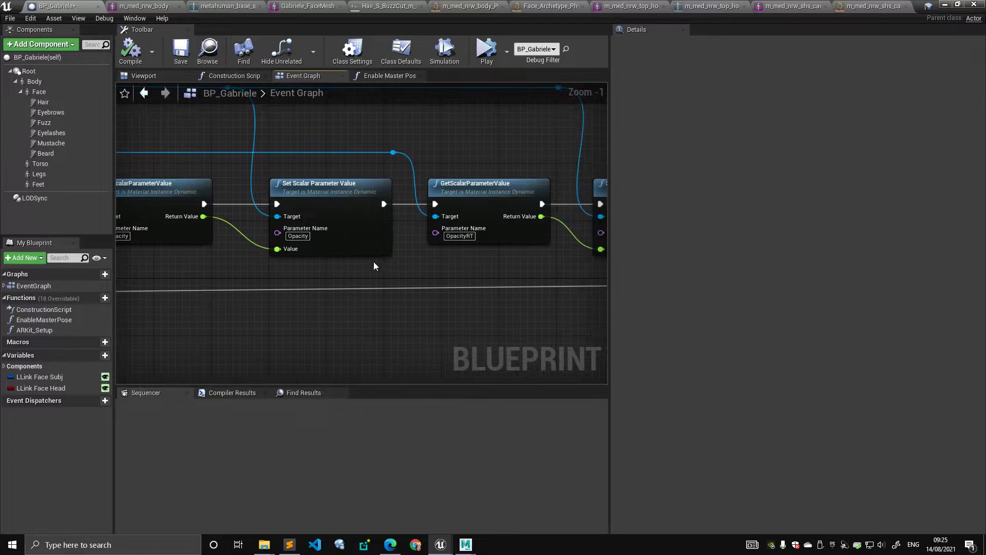
{"action": "right_click_drag", "start_coordinate": [370, 153], "coordinate": [403, 143]}
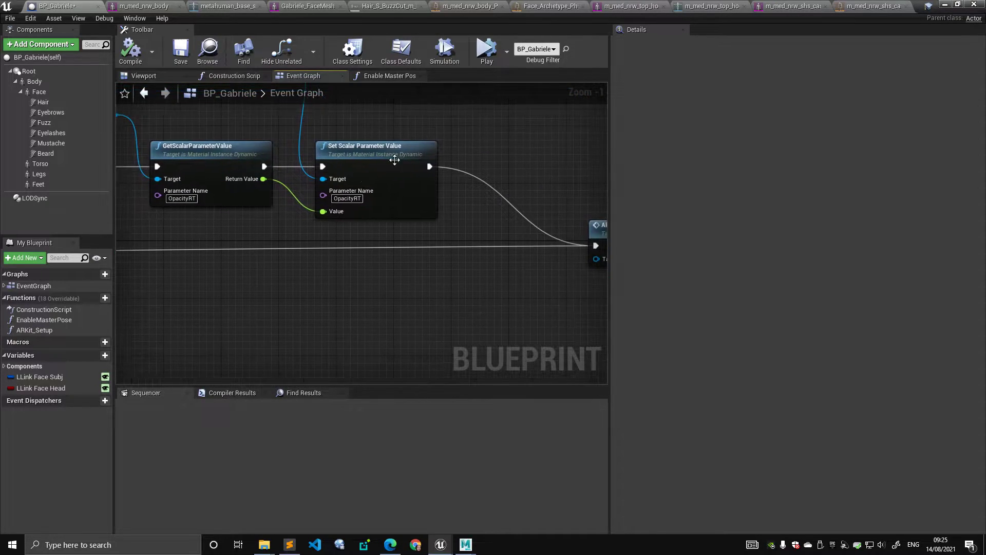
{"action": "right_click_drag", "start_coordinate": [489, 217], "coordinate": [583, 277]}
{"action": "scroll", "coordinate": [338, 239], "scroll_direction": "down", "scroll_amount": 2}
{"action": "scroll", "coordinate": [423, 273], "scroll_direction": "down", "scroll_amount": 2}
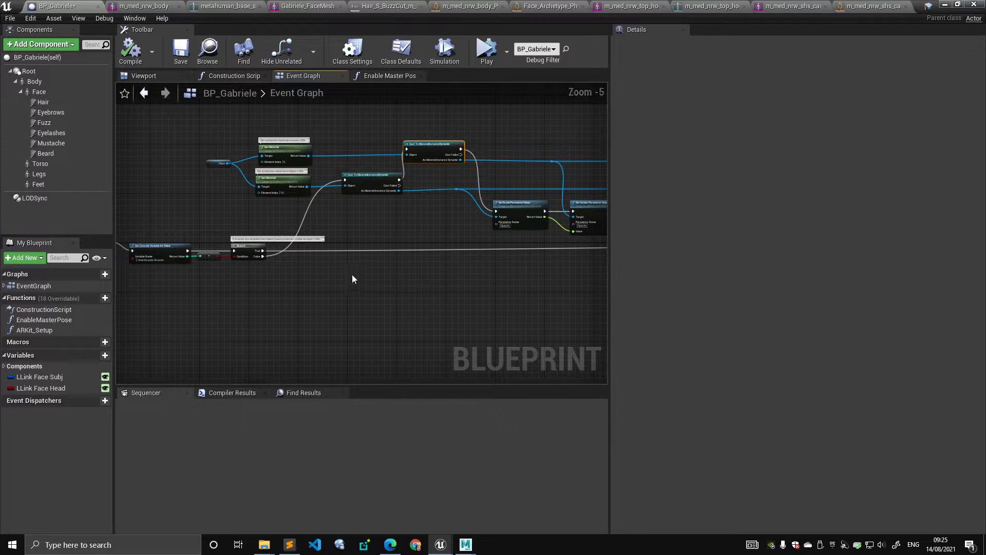
Step: Select the whole group of hair-strand check and eyelash material nodes between Event BeginPlay and ARKit Setup
{"action": "scroll", "coordinate": [366, 281], "scroll_direction": "down", "scroll_amount": 1}
{"action": "left_click_drag", "start_coordinate": [205, 149], "coordinate": [526, 303]}
{"action": "left_click", "coordinate": [200, 159]}
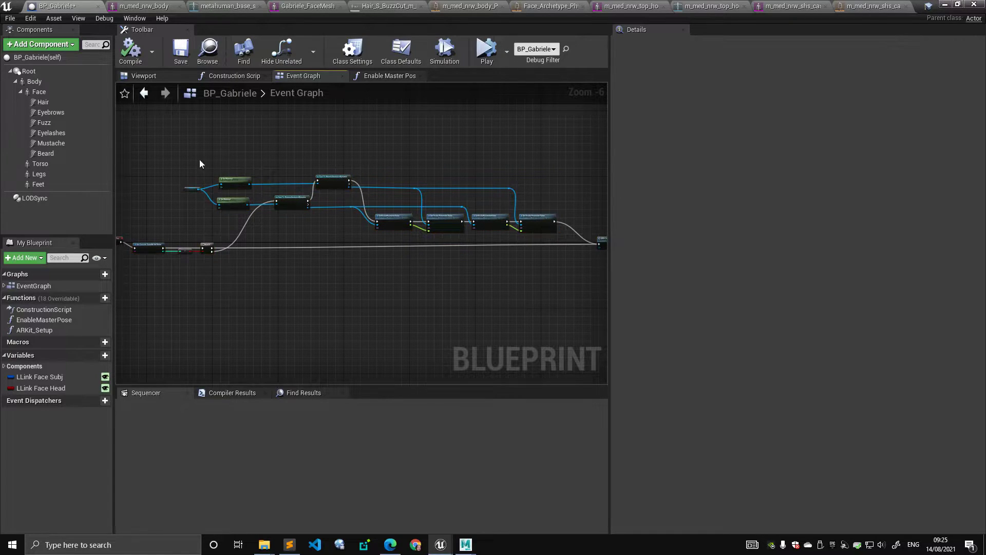
{"action": "left_click_drag", "start_coordinate": [150, 162], "coordinate": [537, 298]}
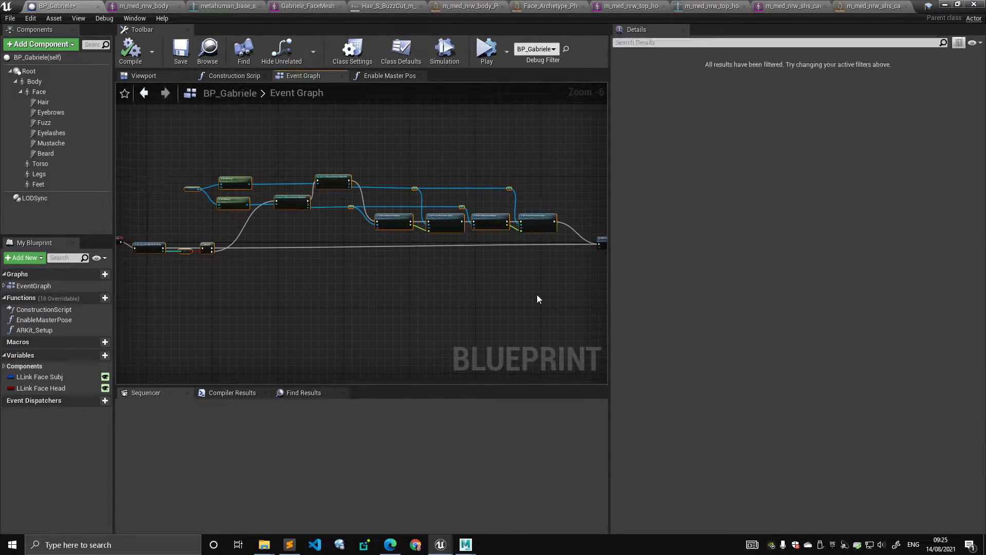
{"action": "right_click", "coordinate": [601, 242]}
{"action": "left_click", "coordinate": [172, 150]}
{"action": "left_click_drag", "start_coordinate": [140, 157], "coordinate": [542, 294]}
Step: Move the ARKit Setup node from the end of the chain to just above Get Console Variable Int Value
{"action": "left_click_drag", "start_coordinate": [601, 240], "coordinate": [416, 149]}
{"action": "scroll", "coordinate": [221, 298], "scroll_direction": "up", "scroll_amount": 2}
{"action": "scroll", "coordinate": [416, 149], "scroll_direction": "up", "scroll_amount": 4}
{"action": "left_click_drag", "start_coordinate": [466, 222], "coordinate": [451, 228]}
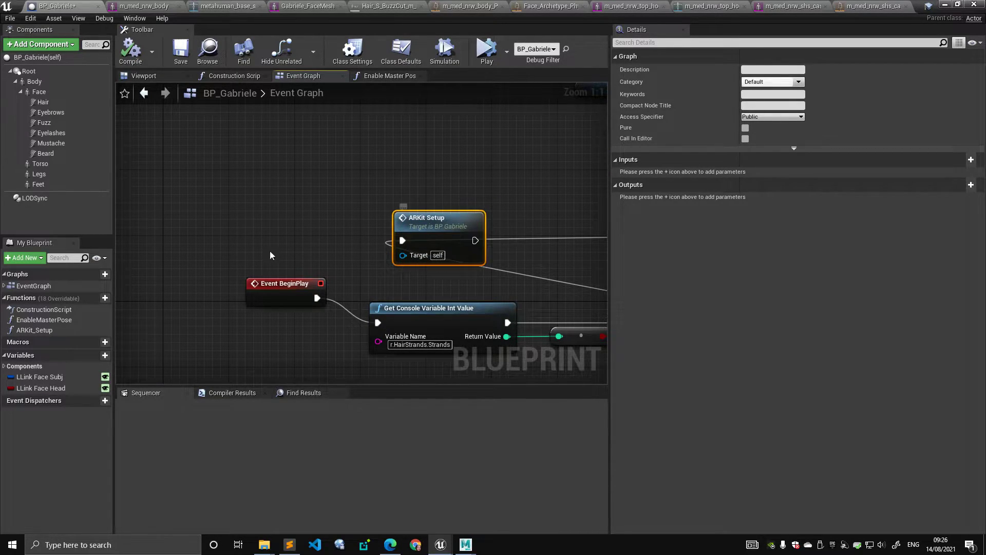
Step: Open the ARKit_Setup function and slightly reposition its Face and Get Anim Instance nodes
{"action": "double_click", "coordinate": [41, 330]}
{"action": "right_click_drag", "start_coordinate": [268, 341], "coordinate": [377, 322]}
{"action": "scroll", "coordinate": [377, 322], "scroll_direction": "up", "scroll_amount": 2}
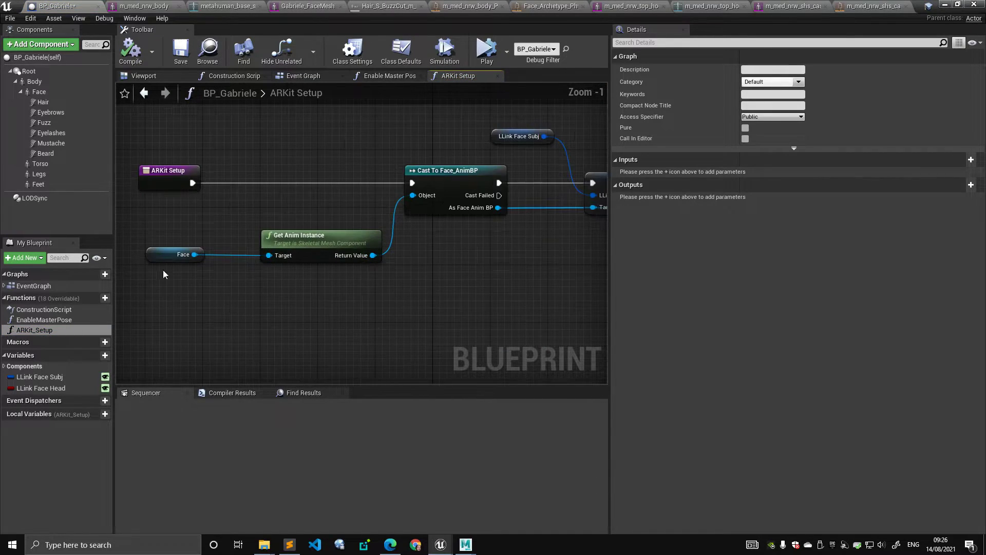
{"action": "scroll", "coordinate": [396, 286], "scroll_direction": "down", "scroll_amount": 1}
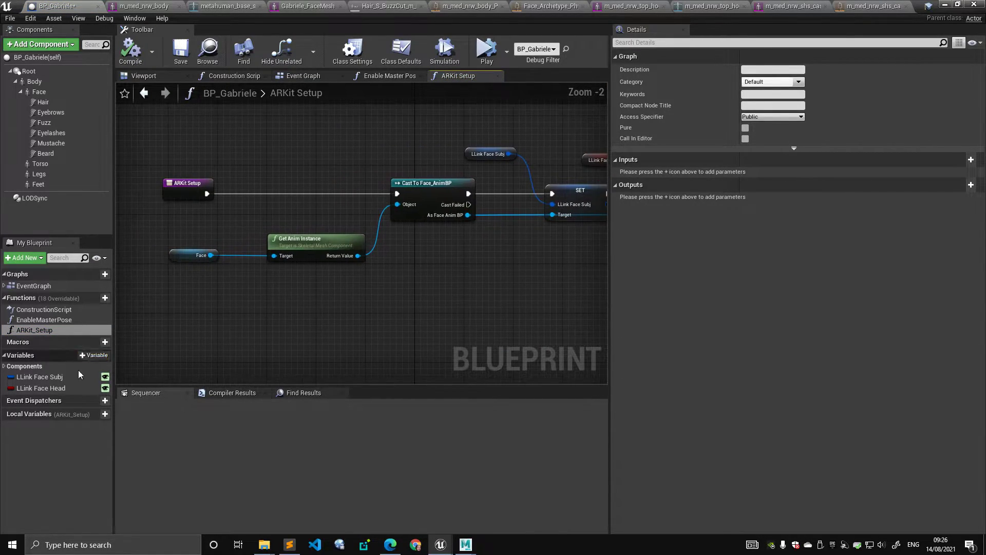
{"action": "left_click", "coordinate": [57, 377]}
{"action": "left_click_drag", "start_coordinate": [175, 260], "coordinate": [193, 256]}
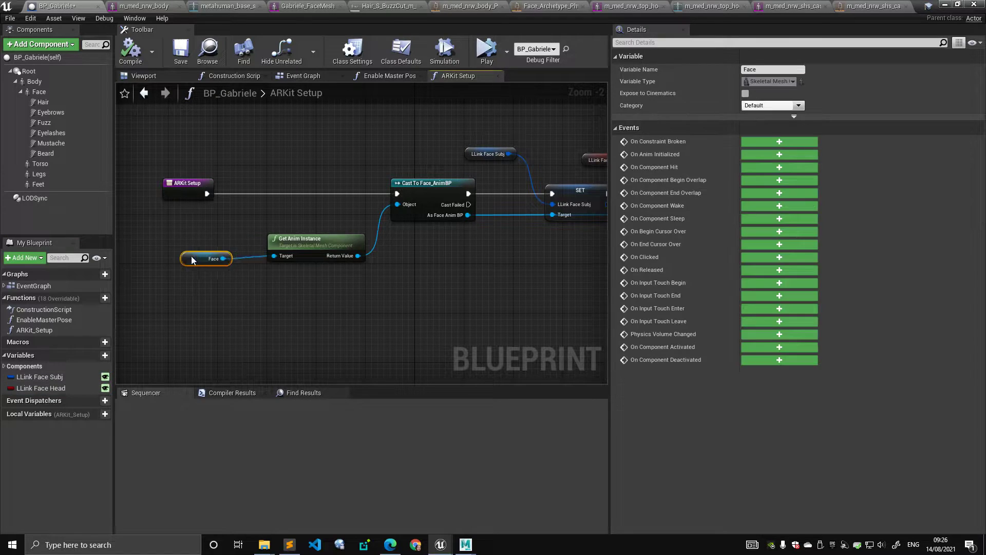
{"action": "left_click_drag", "start_coordinate": [316, 243], "coordinate": [310, 237]}
Step: Examine the Cast To Face_AnimBP node and move the LLink Face Subj getter below the execution line, before its SET node
{"action": "right_click_drag", "start_coordinate": [379, 223], "coordinate": [246, 264]}
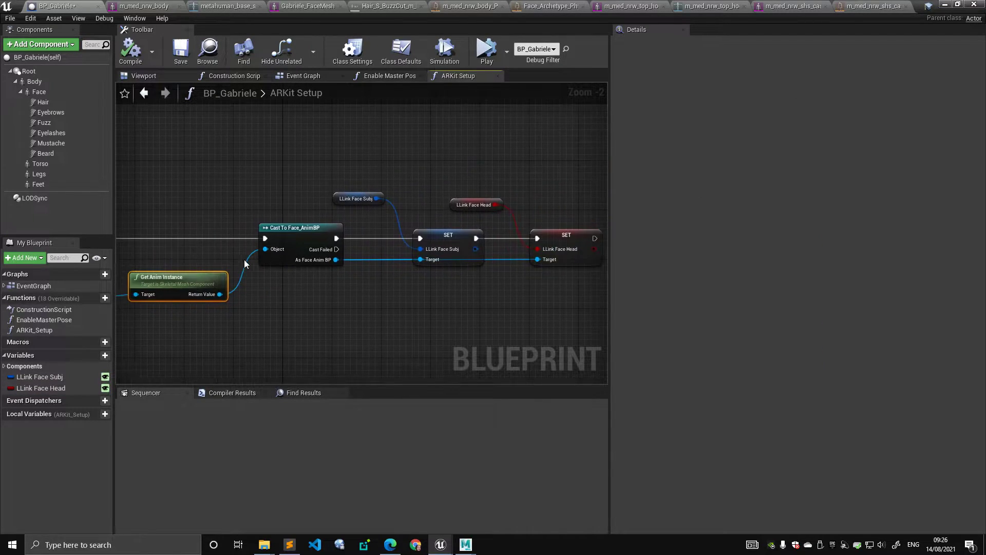
{"action": "scroll", "coordinate": [241, 261], "scroll_direction": "up", "scroll_amount": 2}
{"action": "left_click", "coordinate": [331, 234]}
{"action": "right_click_drag", "start_coordinate": [322, 226], "coordinate": [186, 222]}
{"action": "right_click_drag", "start_coordinate": [229, 272], "coordinate": [243, 277]}
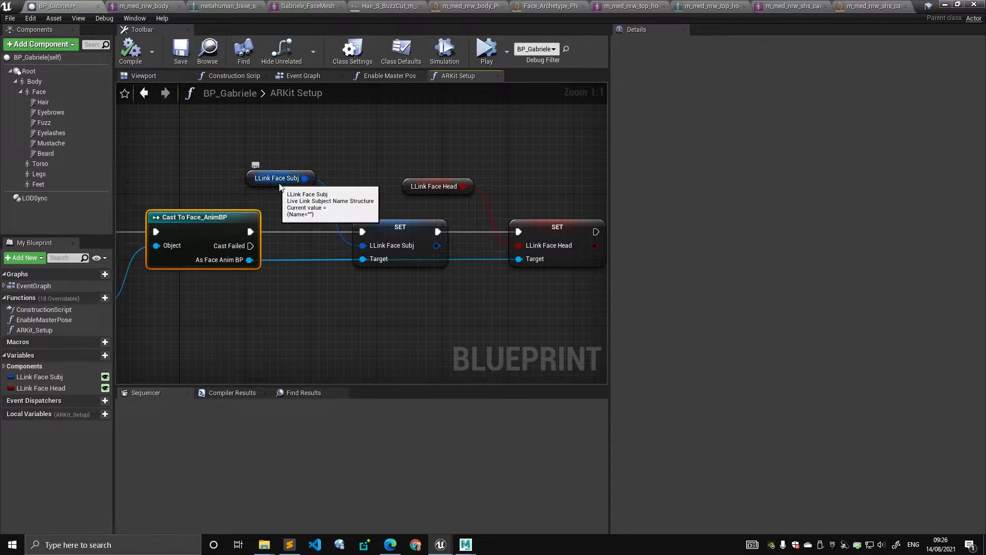
{"action": "left_click_drag", "start_coordinate": [282, 181], "coordinate": [315, 222]}
{"action": "left_click_drag", "start_coordinate": [303, 319], "coordinate": [244, 309]}
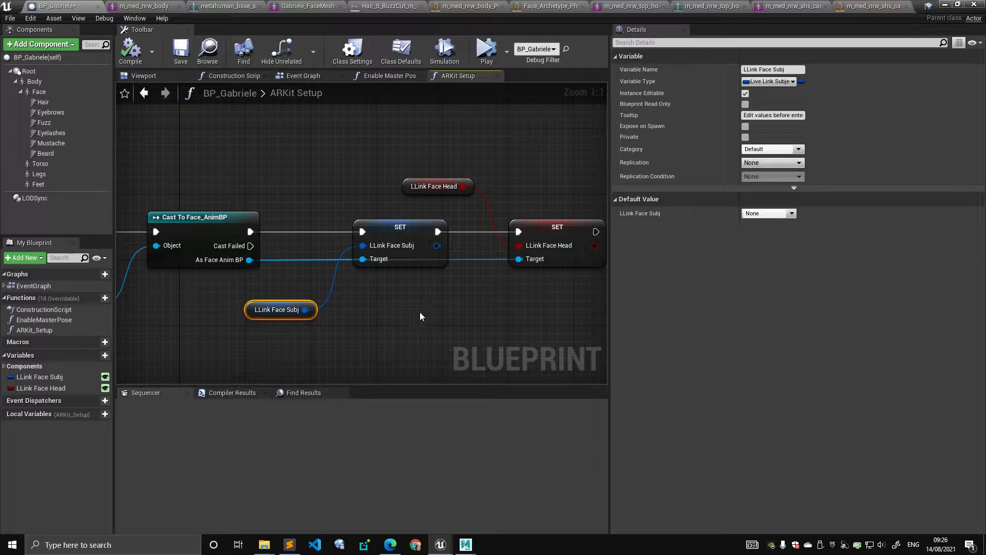
{"action": "left_click_drag", "start_coordinate": [255, 321], "coordinate": [247, 322]}
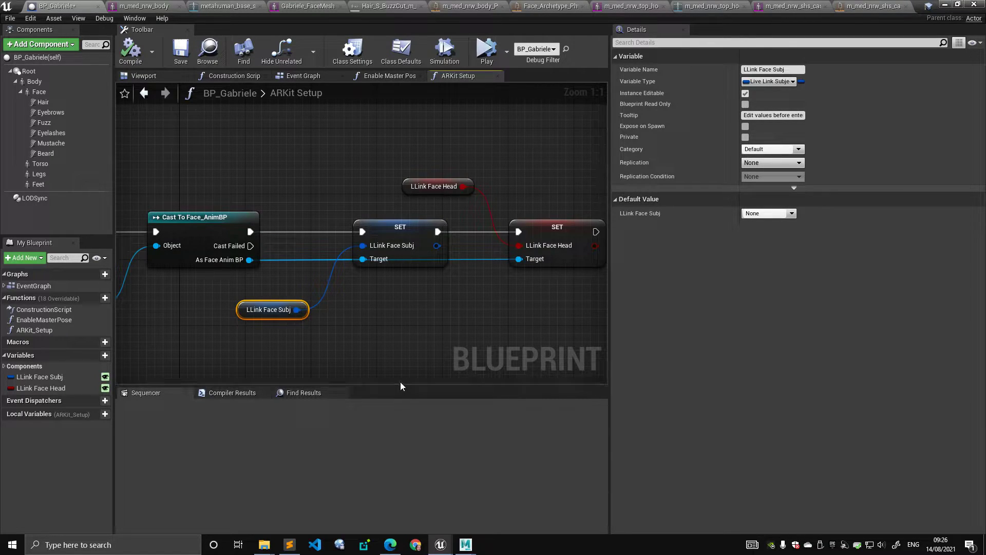
Step: Check which Live Link subjects are available as the default value of LLink Face Subj, leaving the choice unchanged
{"action": "right_click_drag", "start_coordinate": [427, 308], "coordinate": [389, 302]}
{"action": "mouse_move", "coordinate": [199, 307]}
{"action": "left_mouse_down"}
{"action": "mouse_move", "coordinate": [236, 314]}
{"action": "mouse_move", "coordinate": [208, 317]}
{"action": "left_mouse_up"}
{"action": "left_click", "coordinate": [769, 213]}
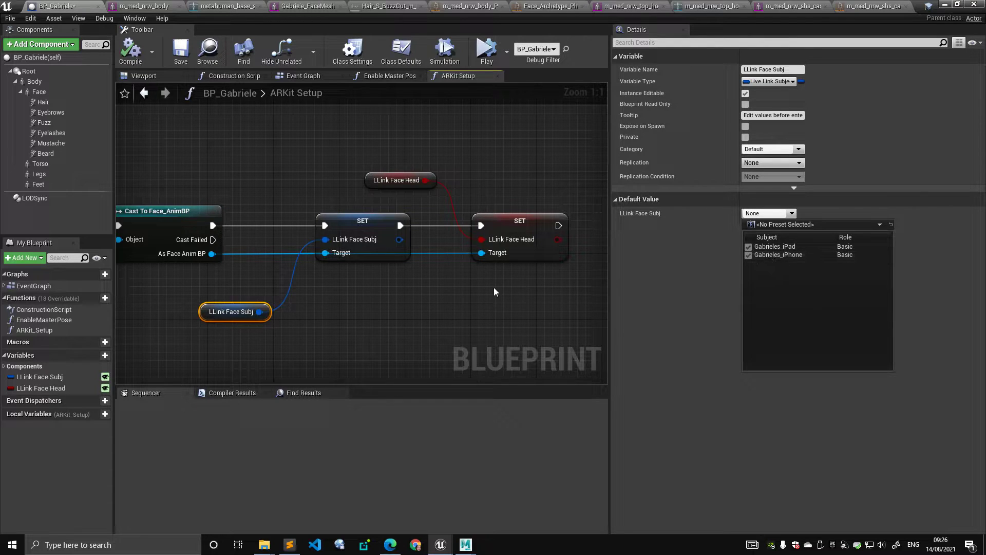
{"action": "left_click", "coordinate": [478, 290]}
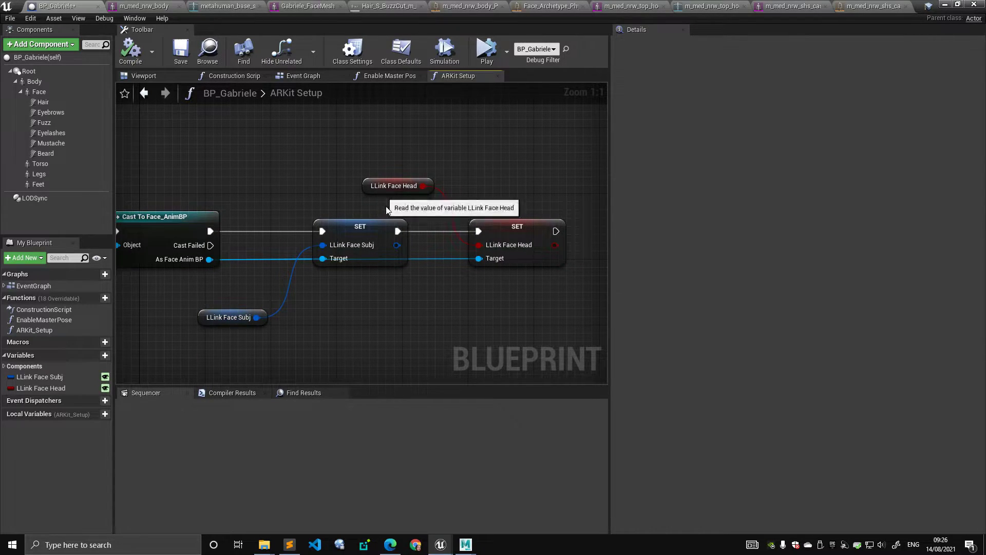
Step: Move the LLink Face Head getter below the SET nodes and line up the LLink Face Subj getter beside it
{"action": "left_click_drag", "start_coordinate": [387, 190], "coordinate": [374, 300]}
{"action": "right_click_drag", "start_coordinate": [374, 300], "coordinate": [330, 302]}
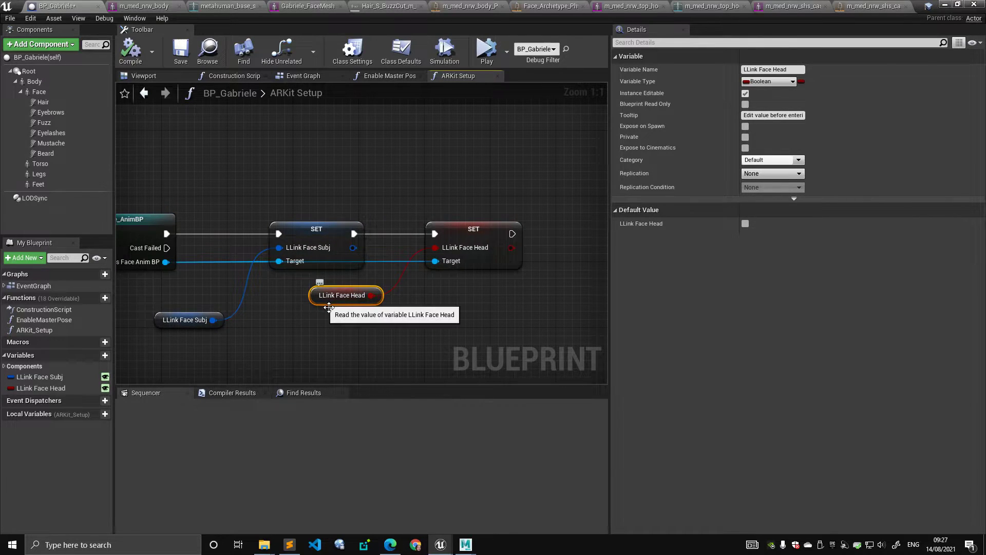
{"action": "left_click_drag", "start_coordinate": [322, 306], "coordinate": [320, 315]}
{"action": "left_click_drag", "start_coordinate": [203, 323], "coordinate": [221, 310]}
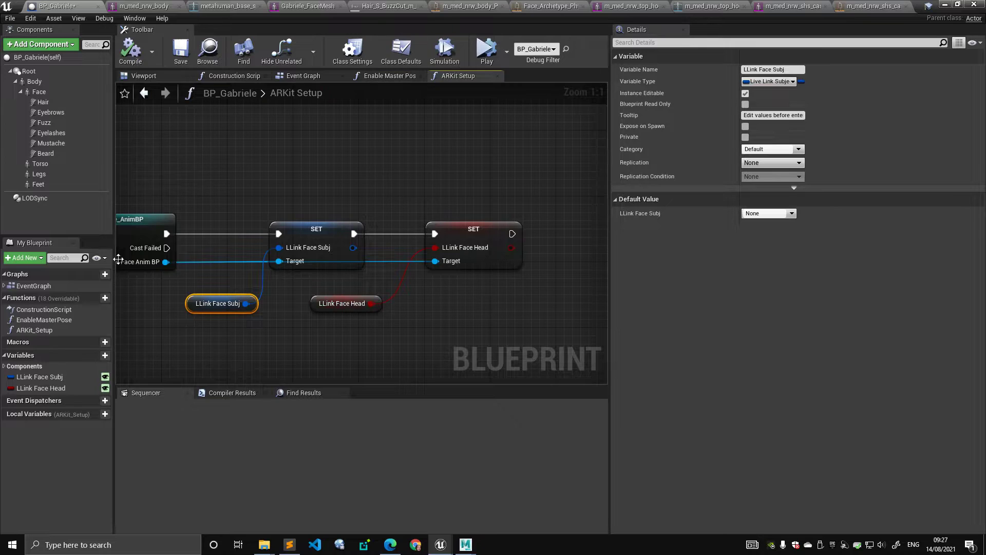
Step: Shrink the blueprint window and move it aside to view the level actor's LLink Face Subj and LLink Face Head settings
{"action": "left_click", "coordinate": [959, 5]}
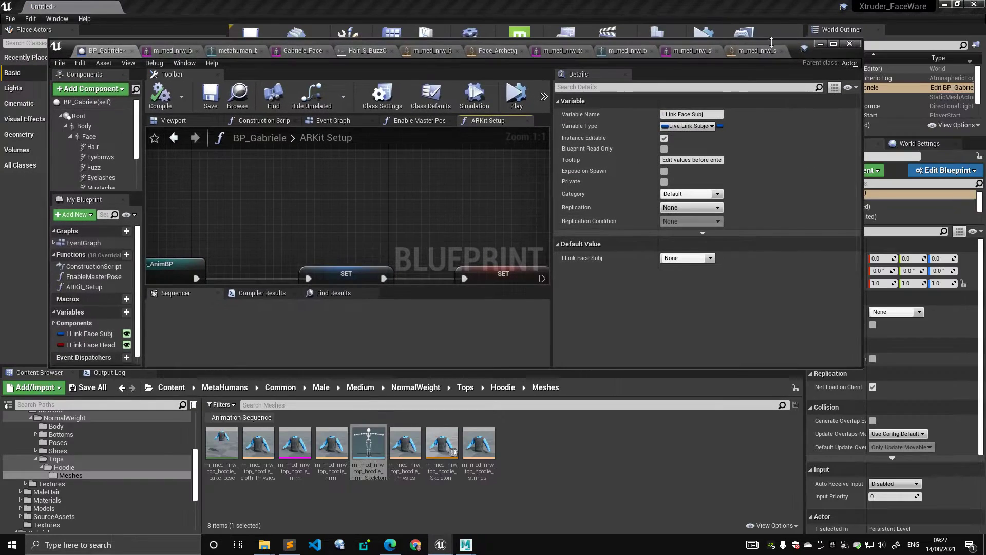
{"action": "left_click_drag", "start_coordinate": [797, 48], "coordinate": [709, 436]}
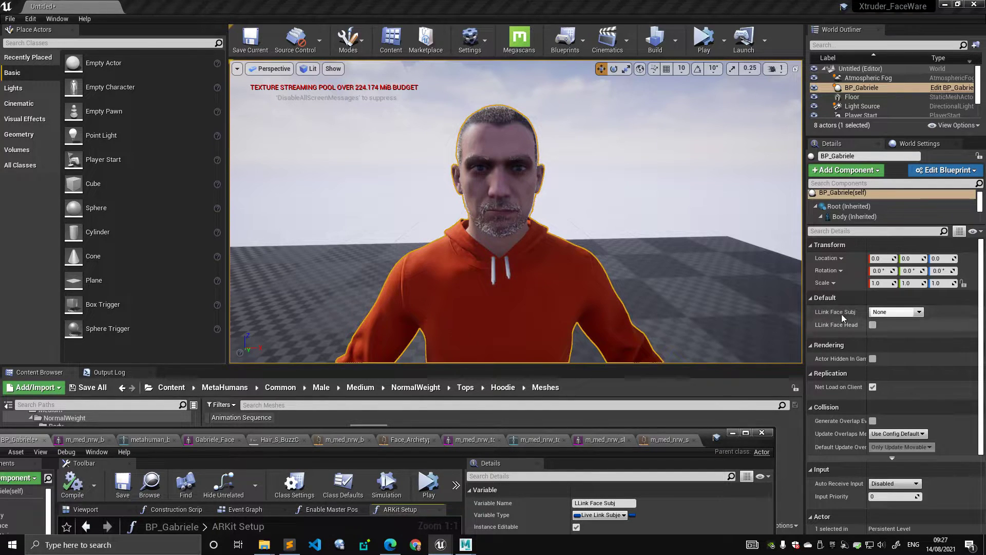
{"action": "left_click", "coordinate": [548, 163]}
{"action": "left_click_drag", "start_coordinate": [713, 441], "coordinate": [748, 93]}
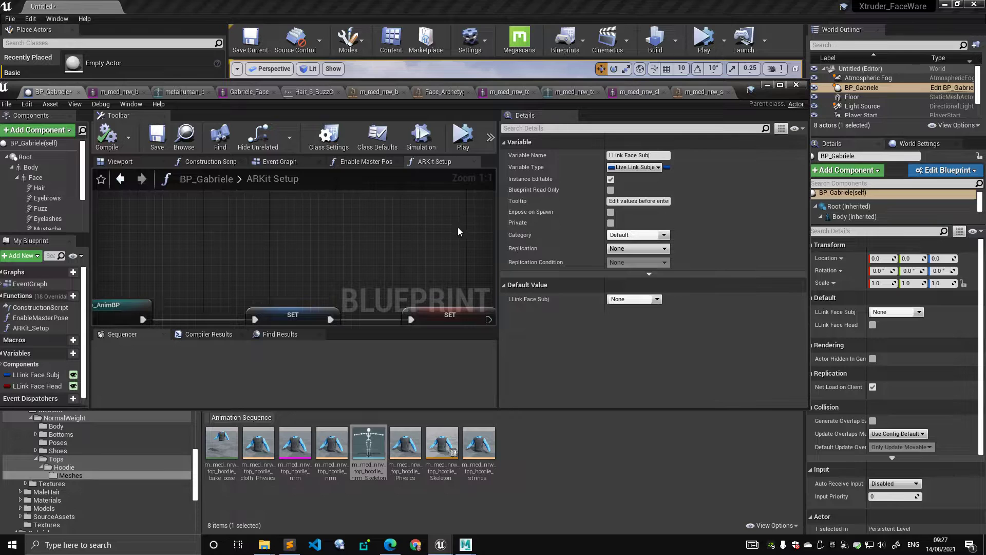
Step: Review the complete ARKit Setup graph from the Face getter through the Face_AnimBP cast to both SET nodes
{"action": "scroll", "coordinate": [372, 225], "scroll_direction": "down", "scroll_amount": 5}
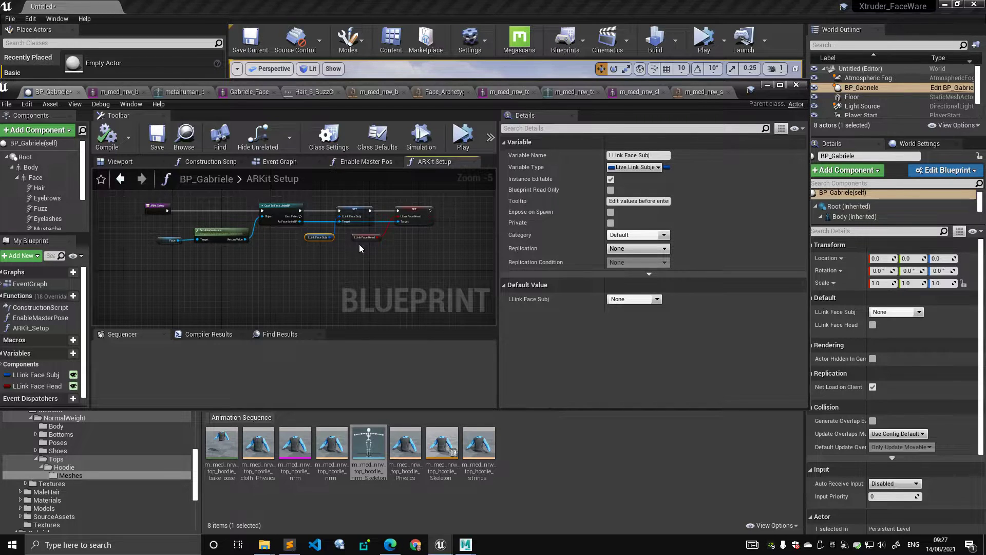
{"action": "right_click_drag", "start_coordinate": [360, 245], "coordinate": [384, 249]}
{"action": "scroll", "coordinate": [362, 277], "scroll_direction": "up", "scroll_amount": 3}
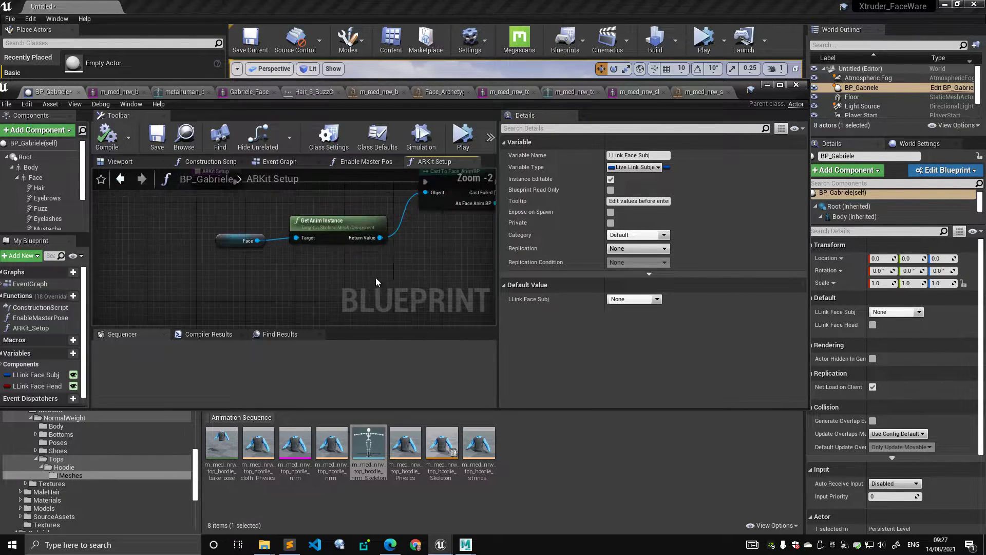
{"action": "scroll", "coordinate": [301, 278], "scroll_direction": "down", "scroll_amount": 2}
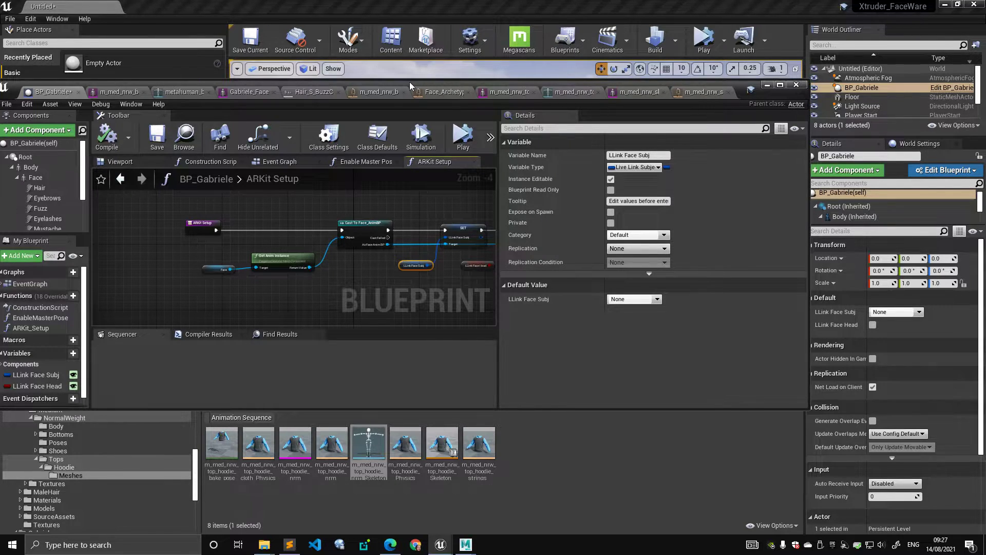
{"action": "left_click_drag", "start_coordinate": [409, 82], "coordinate": [482, 90]}
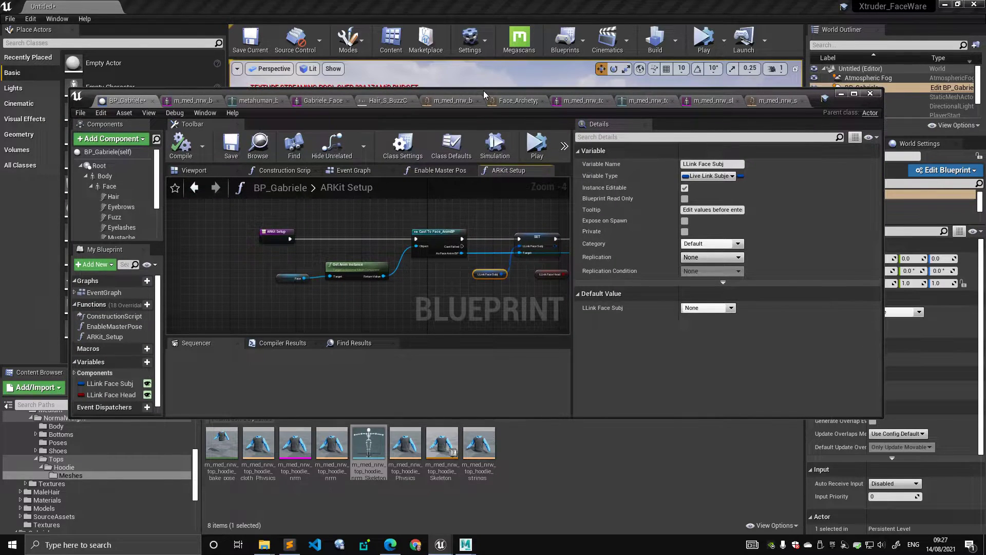
{"action": "right_click_drag", "start_coordinate": [363, 219], "coordinate": [326, 220]}
{"action": "scroll", "coordinate": [386, 239], "scroll_direction": "up", "scroll_amount": 1}
{"action": "scroll", "coordinate": [384, 239], "scroll_direction": "down", "scroll_amount": 1}
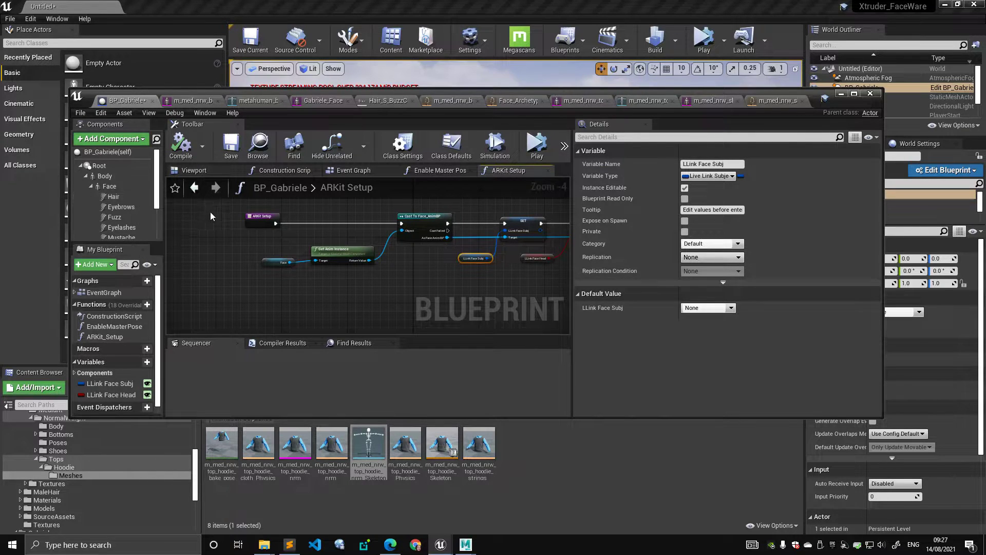
Step: Select the Hair component, locate its Hair_S_BuzzCut groom asset in the project content and open it in the groom editor
{"action": "left_click", "coordinate": [113, 196]}
{"action": "scroll", "coordinate": [750, 320], "scroll_direction": "down", "scroll_amount": 10}
{"action": "left_click", "coordinate": [738, 373]}
{"action": "left_click_drag", "start_coordinate": [832, 98], "coordinate": [801, 64]}
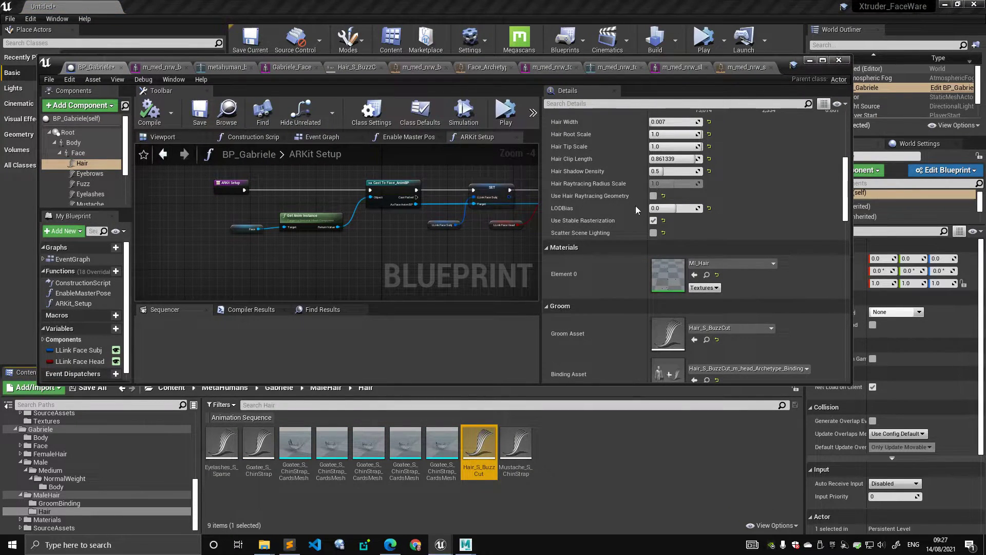
{"action": "double_click", "coordinate": [481, 445]}
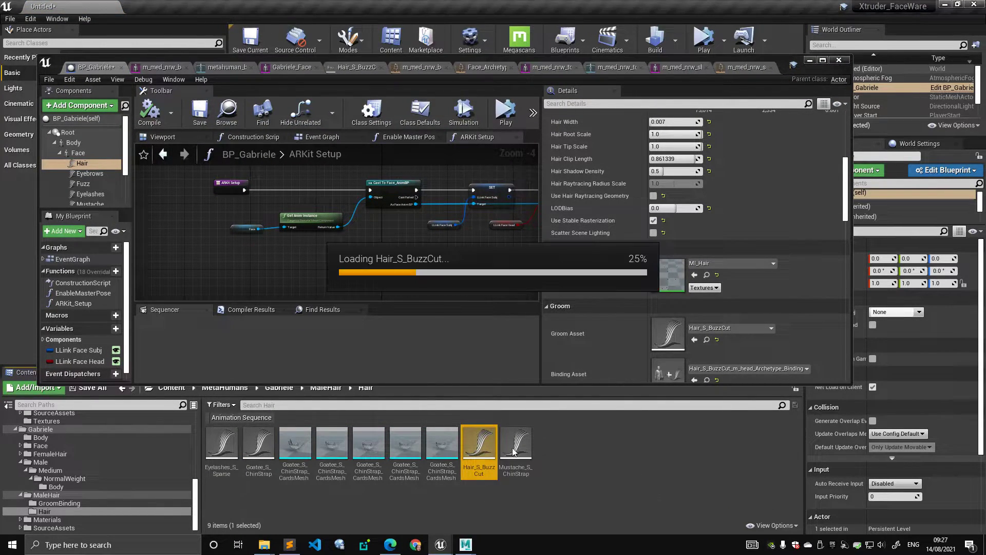
{"action": "left_click_drag", "start_coordinate": [815, 65], "coordinate": [796, 60]}
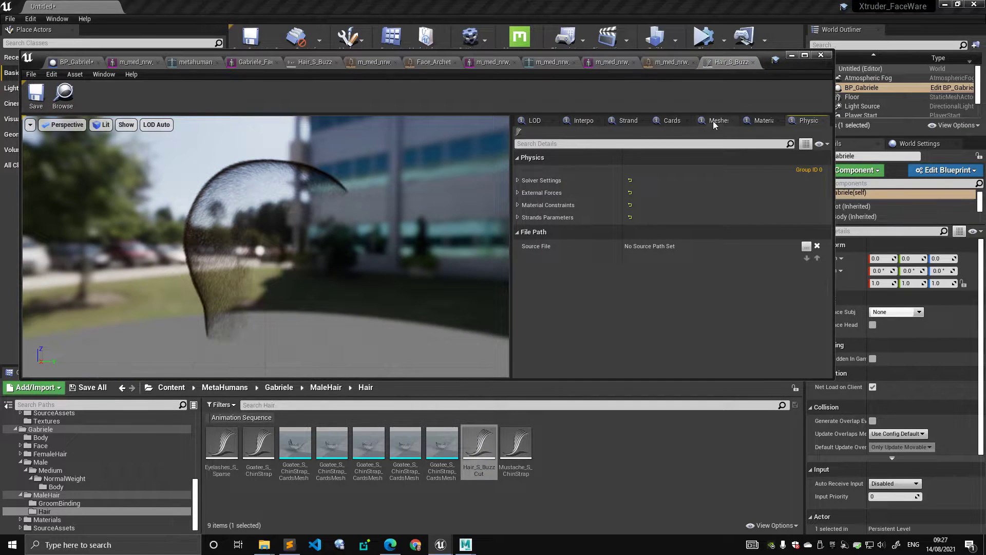
Step: Open the MI_Hair material instance assigned to the Hair_S_BuzzCut groom's material slot
{"action": "left_click", "coordinate": [755, 120]}
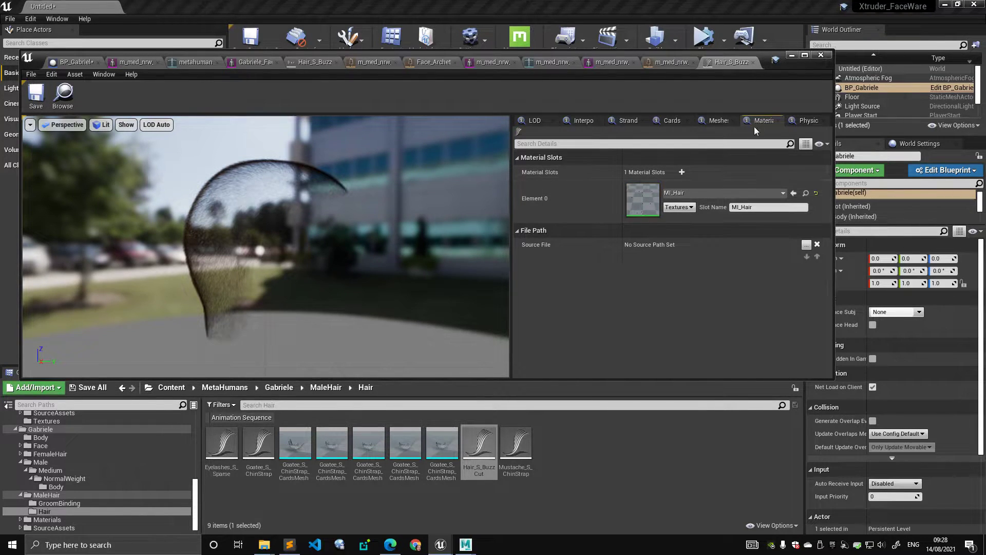
{"action": "left_click", "coordinate": [222, 444]}
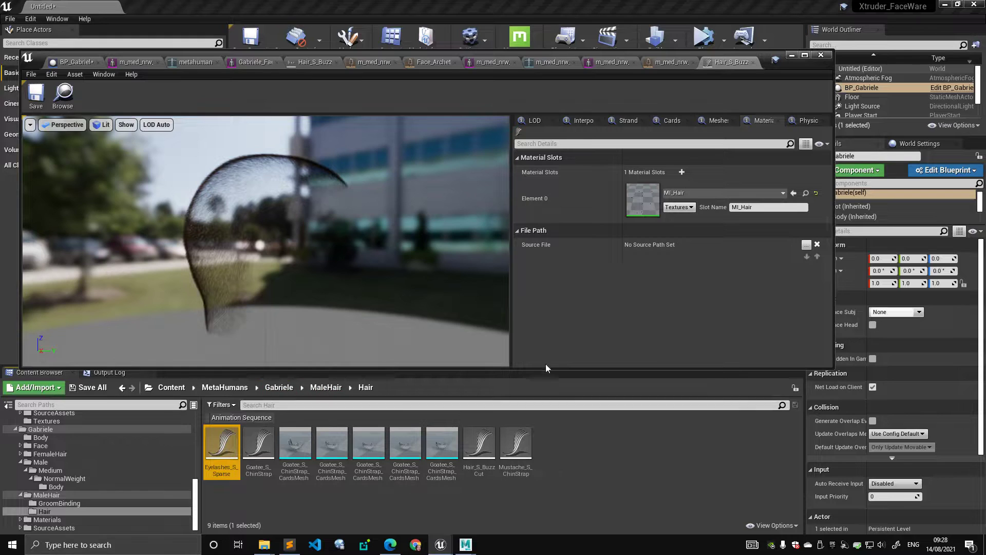
{"action": "double_click", "coordinate": [646, 198]}
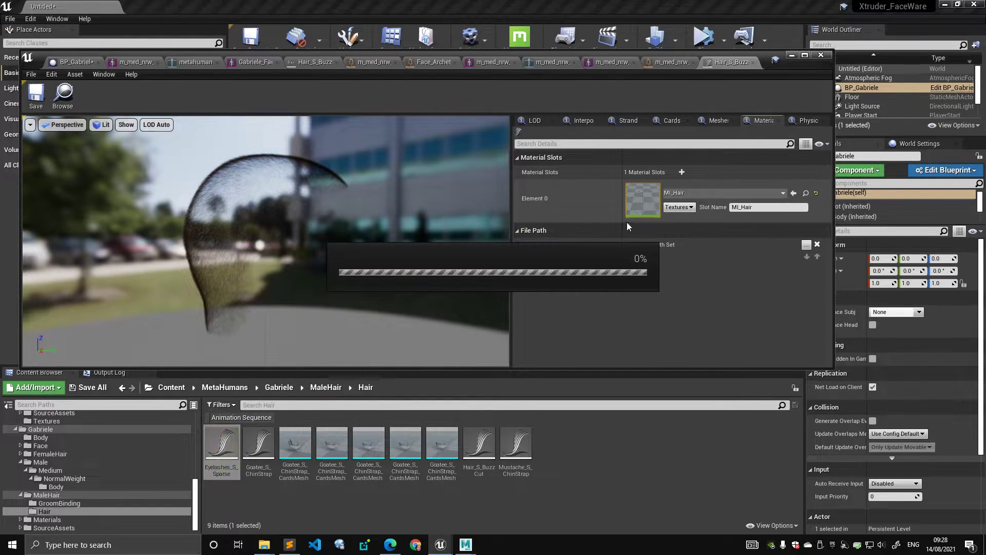
{"action": "left_click_drag", "start_coordinate": [790, 62], "coordinate": [823, 58]}
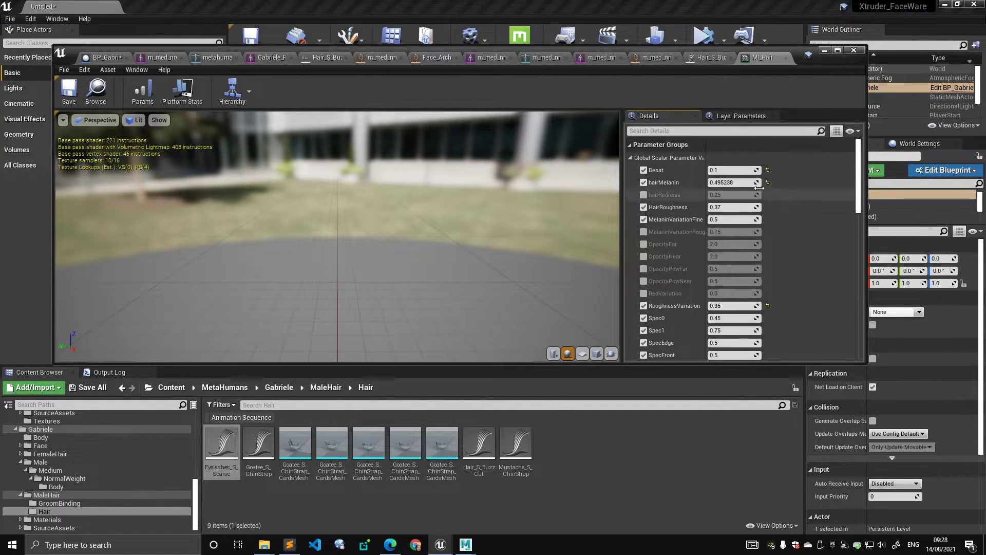
Step: Examine the global scalar parameters of MI_Hair, such as melanin, roughness, specular and white amount
{"action": "scroll", "coordinate": [768, 212], "scroll_direction": "down", "scroll_amount": 10}
{"action": "scroll", "coordinate": [768, 212], "scroll_direction": "up", "scroll_amount": 10}
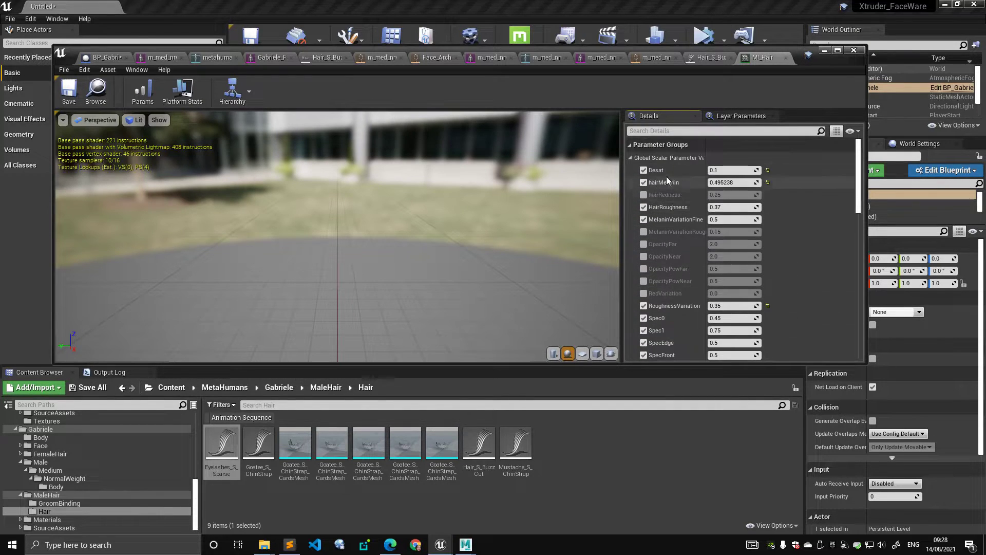
{"action": "scroll", "coordinate": [690, 201], "scroll_direction": "down", "scroll_amount": 3}
{"action": "scroll", "coordinate": [690, 201], "scroll_direction": "up", "scroll_amount": 2}
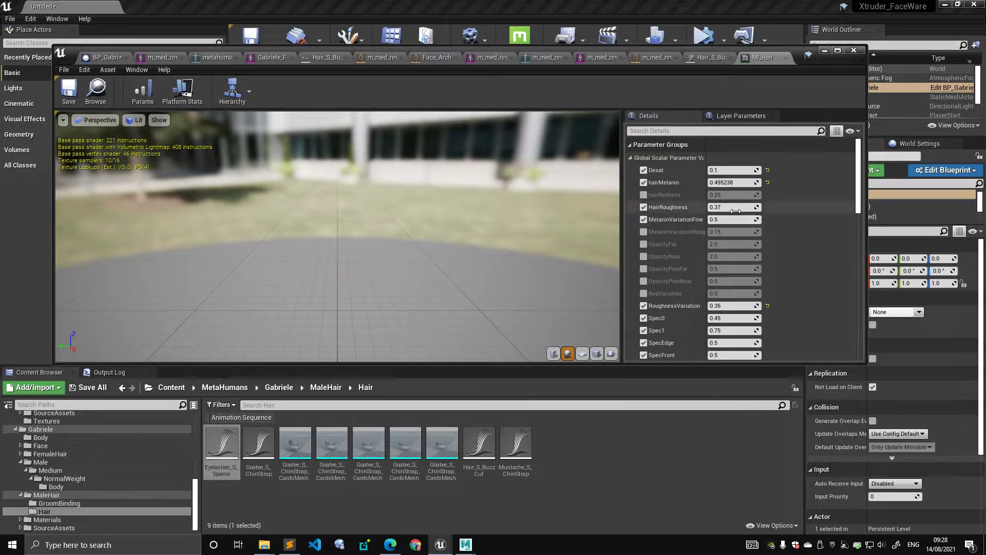
{"action": "scroll", "coordinate": [788, 200], "scroll_direction": "down", "scroll_amount": 4}
{"action": "scroll", "coordinate": [788, 199], "scroll_direction": "down", "scroll_amount": 3}
{"action": "scroll", "coordinate": [781, 209], "scroll_direction": "up", "scroll_amount": 6}
{"action": "scroll", "coordinate": [673, 179], "scroll_direction": "down", "scroll_amount": 4}
{"action": "scroll", "coordinate": [689, 216], "scroll_direction": "down", "scroll_amount": 4}
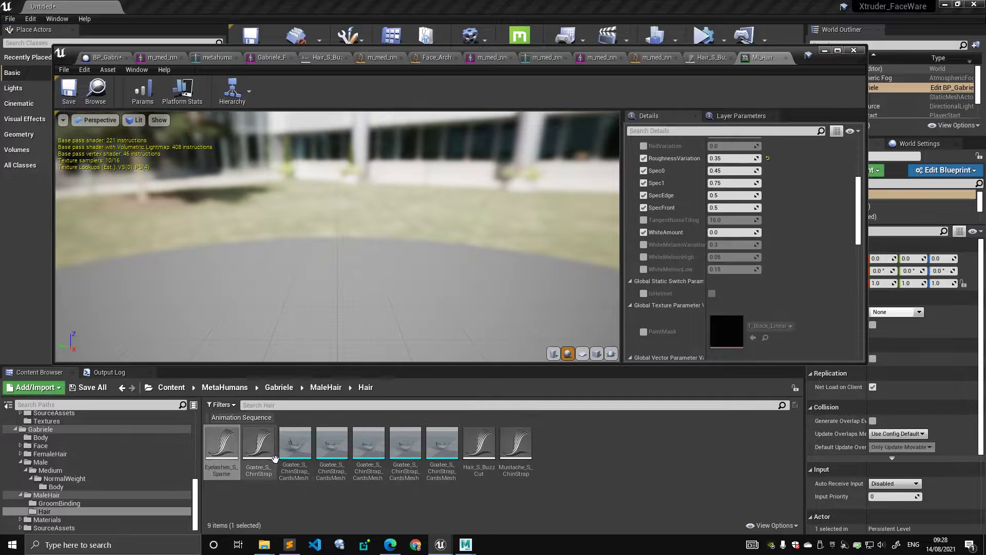
Step: Reopen the Hair_S_BuzzCut groom, detach it into its own window and arrange it beside the MI_Hair editor with the level's character visible
{"action": "double_click", "coordinate": [491, 448]}
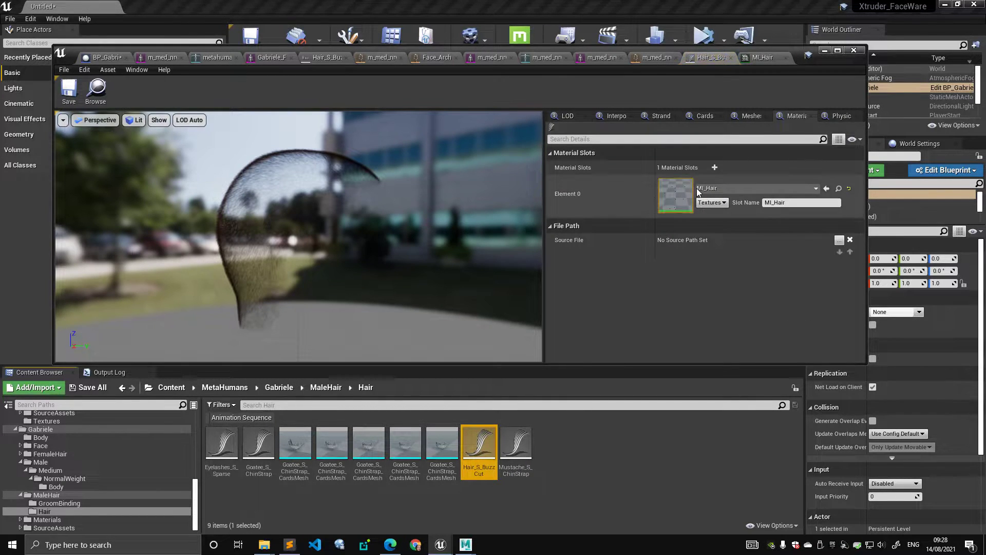
{"action": "right_click_drag", "start_coordinate": [432, 196], "coordinate": [432, 221]}
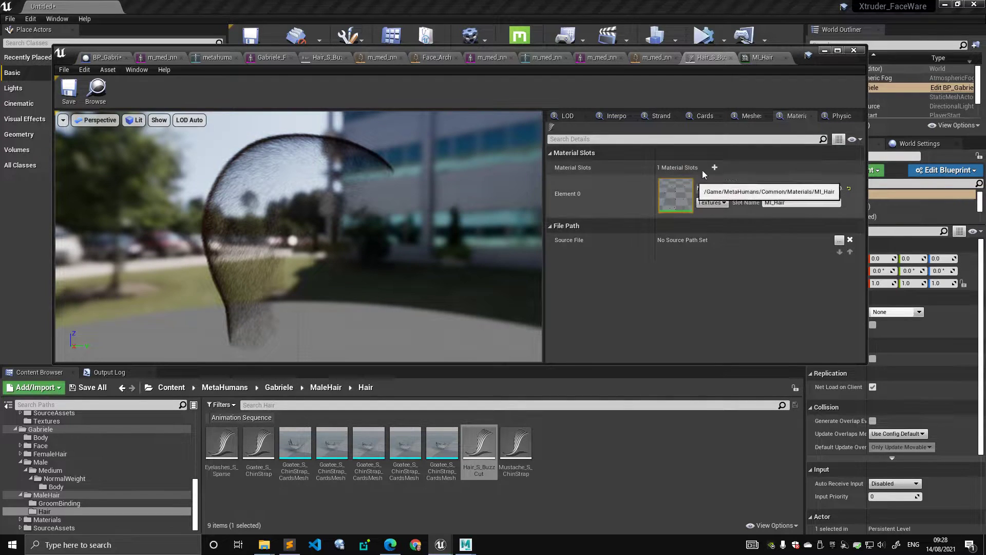
{"action": "left_click_drag", "start_coordinate": [713, 59], "coordinate": [241, 139]}
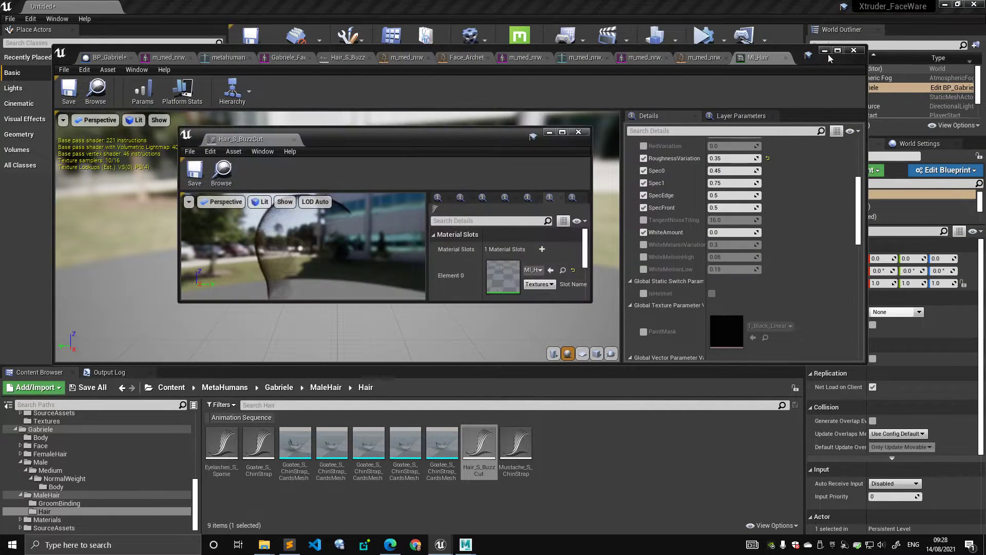
{"action": "left_click_drag", "start_coordinate": [795, 54], "coordinate": [345, 95]}
{"action": "left_click_drag", "start_coordinate": [519, 144], "coordinate": [856, 315]}
{"action": "left_click_drag", "start_coordinate": [398, 102], "coordinate": [461, 81]}
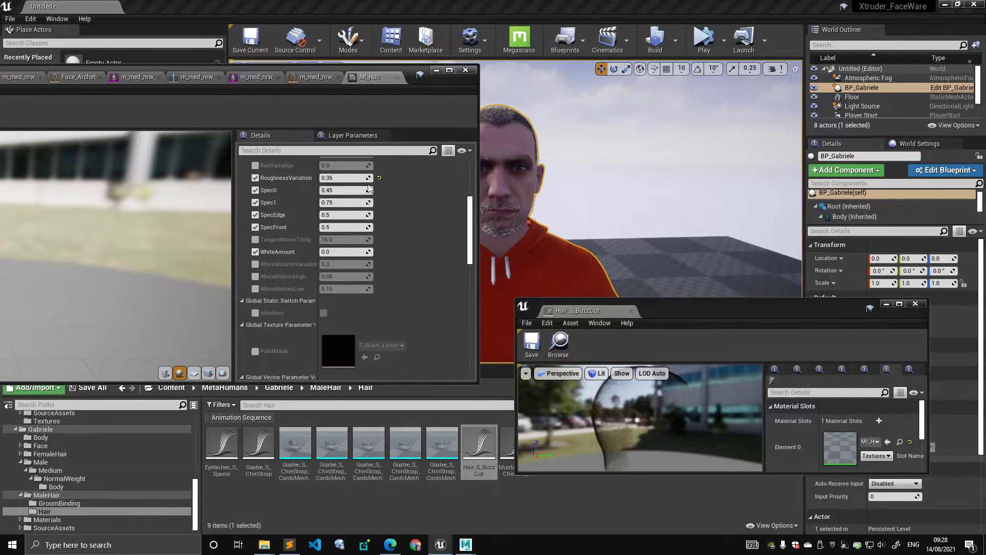
Step: Set MI_Hair's WhiteAmount parameter to 10 and rearrange the groom and material editor windows
{"action": "scroll", "coordinate": [402, 287], "scroll_direction": "up", "scroll_amount": 1}
{"action": "mouse_move", "coordinate": [346, 284]}
{"action": "left_mouse_down"}
{"action": "mouse_move", "coordinate": [365, 284]}
{"action": "mouse_move", "coordinate": [329, 287]}
{"action": "left_mouse_up"}
{"action": "left_click", "coordinate": [358, 288]}
{"action": "type", "text": "0"}
{"action": "key", "text": "Return"}
{"action": "type", "text": "10"}
{"action": "key", "text": "Return"}
{"action": "left_click_drag", "start_coordinate": [682, 334], "coordinate": [672, 269]}
{"action": "left_click_drag", "start_coordinate": [437, 80], "coordinate": [794, 73]}
Step: Review MI_Hair's remaining parameters and open its parent material, M_hair_v2
{"action": "scroll", "coordinate": [808, 300], "scroll_direction": "up", "scroll_amount": 5}
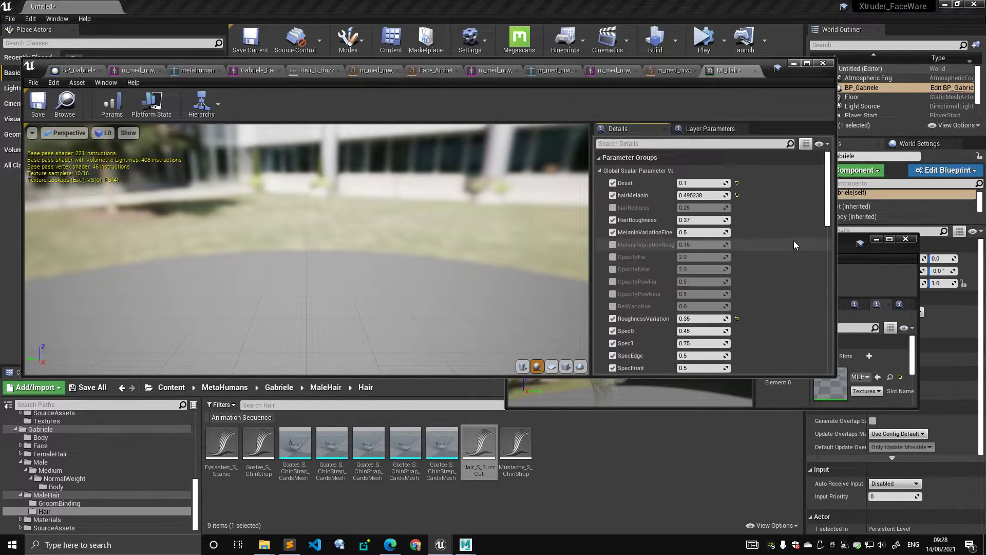
{"action": "scroll", "coordinate": [793, 240], "scroll_direction": "down", "scroll_amount": 8}
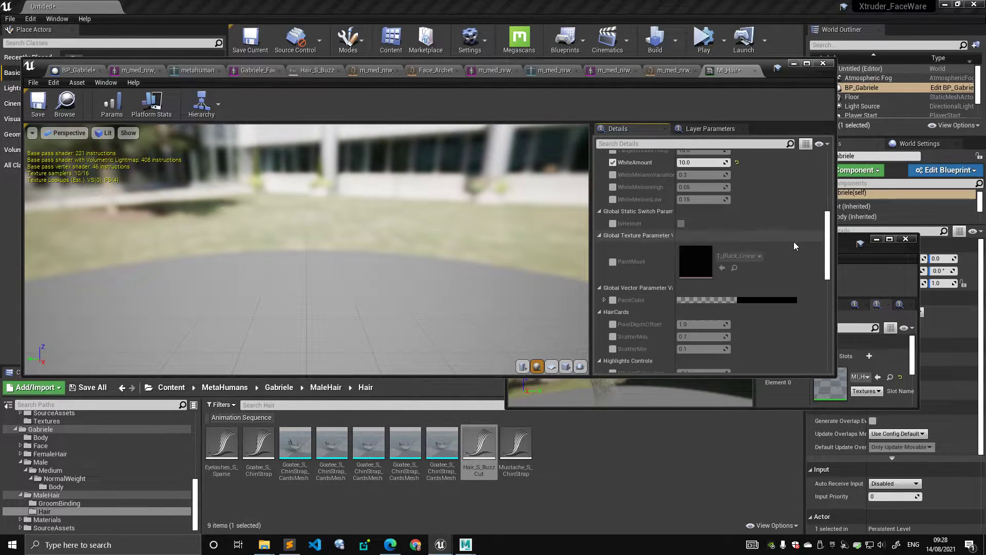
{"action": "scroll", "coordinate": [794, 245], "scroll_direction": "down", "scroll_amount": 5}
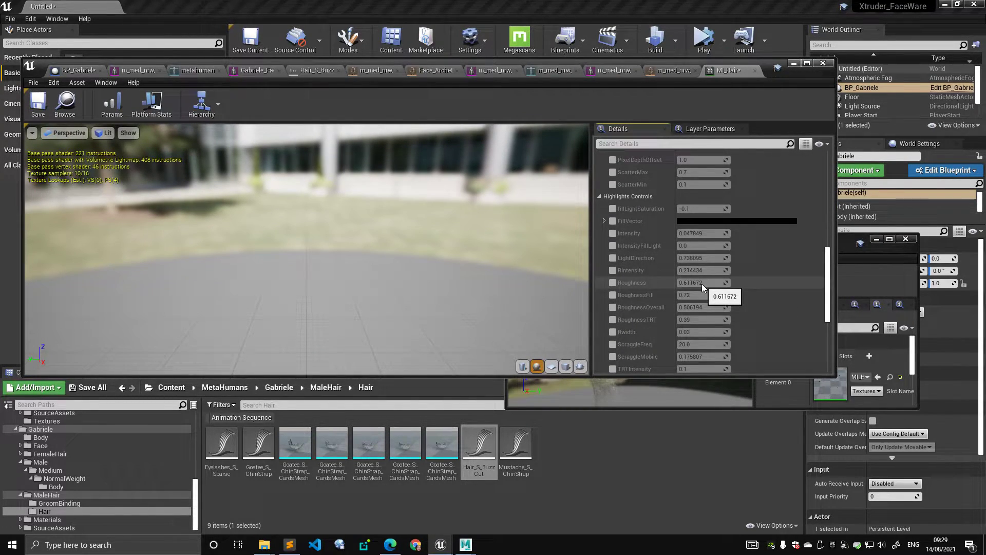
{"action": "scroll", "coordinate": [702, 284], "scroll_direction": "down", "scroll_amount": 10}
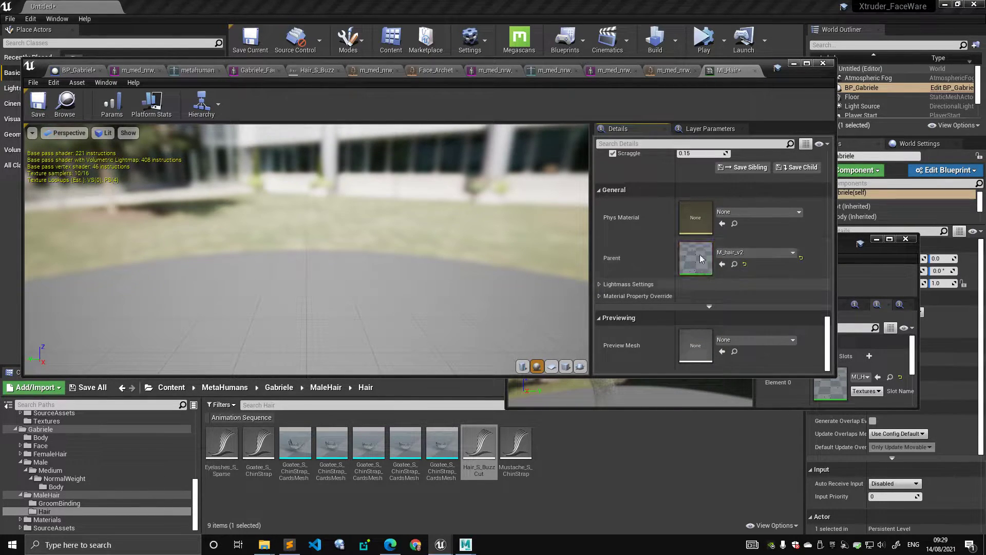
{"action": "scroll", "coordinate": [666, 250], "scroll_direction": "up", "scroll_amount": 2}
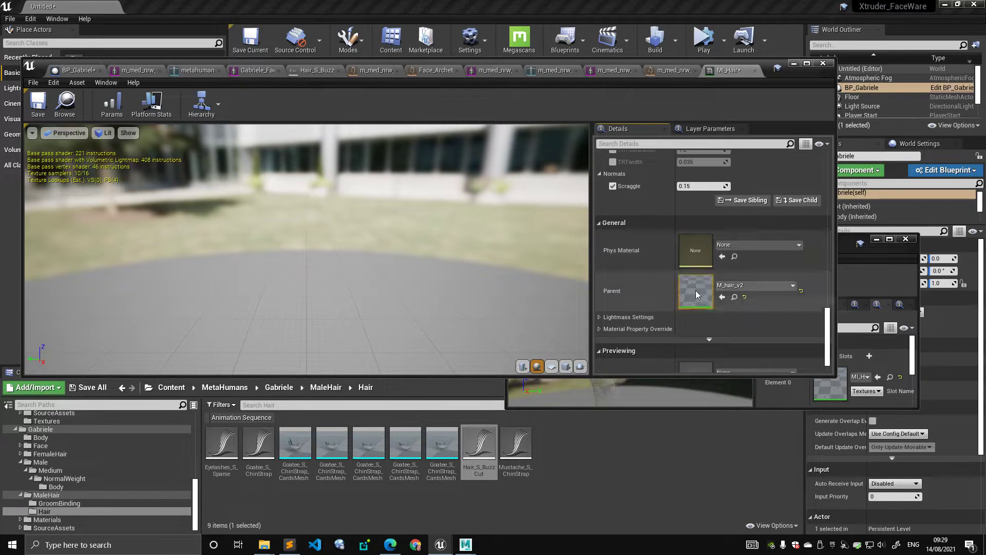
{"action": "scroll", "coordinate": [698, 268], "scroll_direction": "up", "scroll_amount": 3}
{"action": "scroll", "coordinate": [700, 265], "scroll_direction": "down", "scroll_amount": 4}
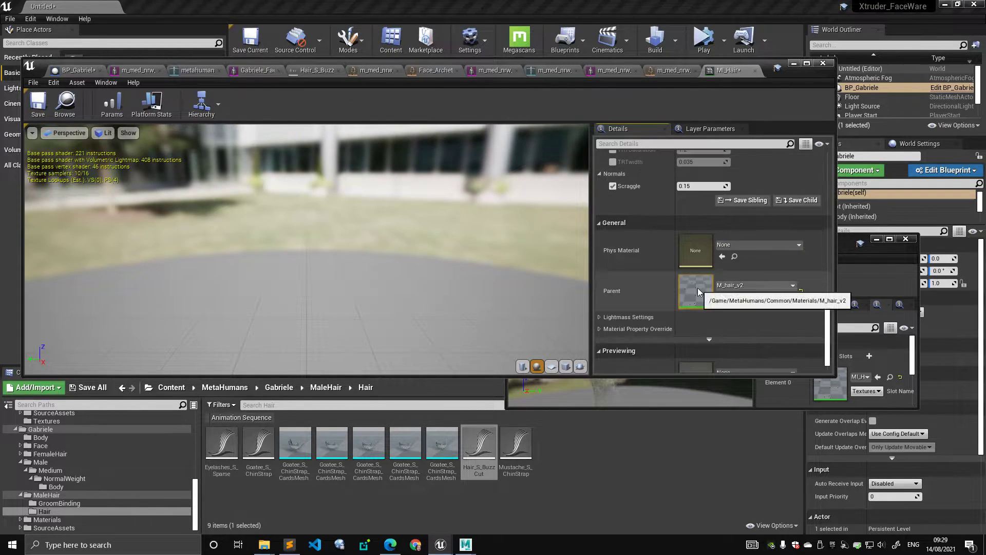
{"action": "double_click", "coordinate": [698, 288]}
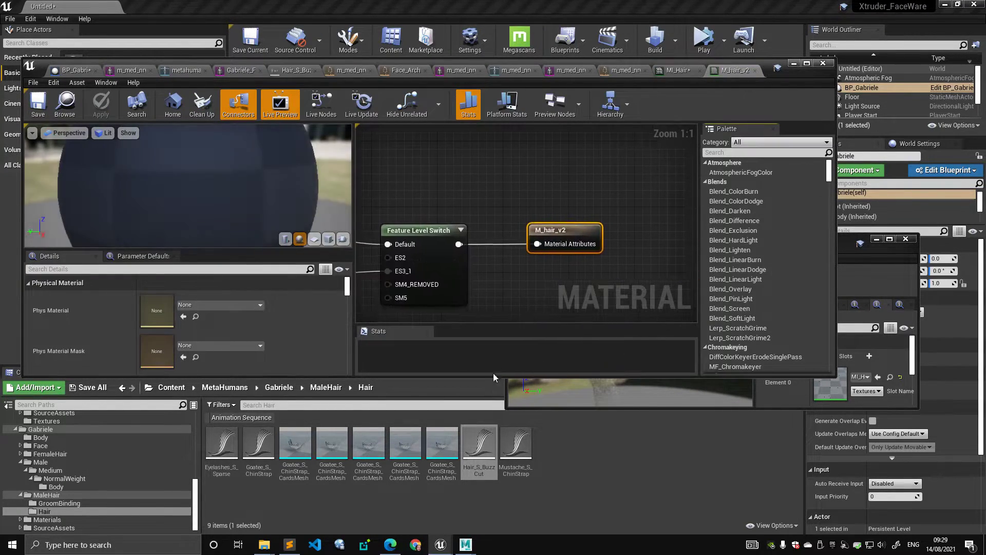
Step: Locate the Hair Attributes node at the start of the M_hair_v2 graph and reposition it
{"action": "scroll", "coordinate": [495, 253], "scroll_direction": "down", "scroll_amount": 12}
{"action": "key", "text": "Home"}
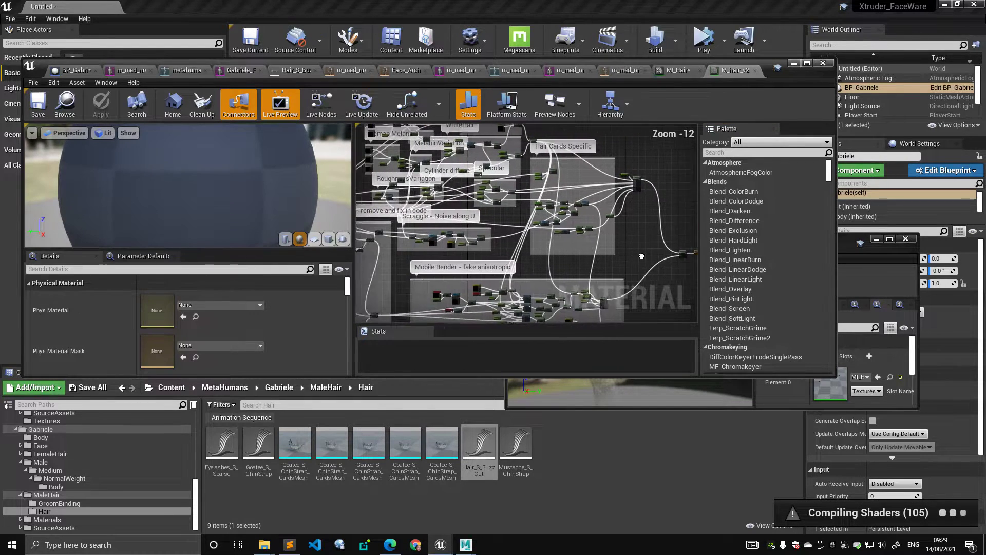
{"action": "scroll", "coordinate": [411, 196], "scroll_direction": "up", "scroll_amount": 6}
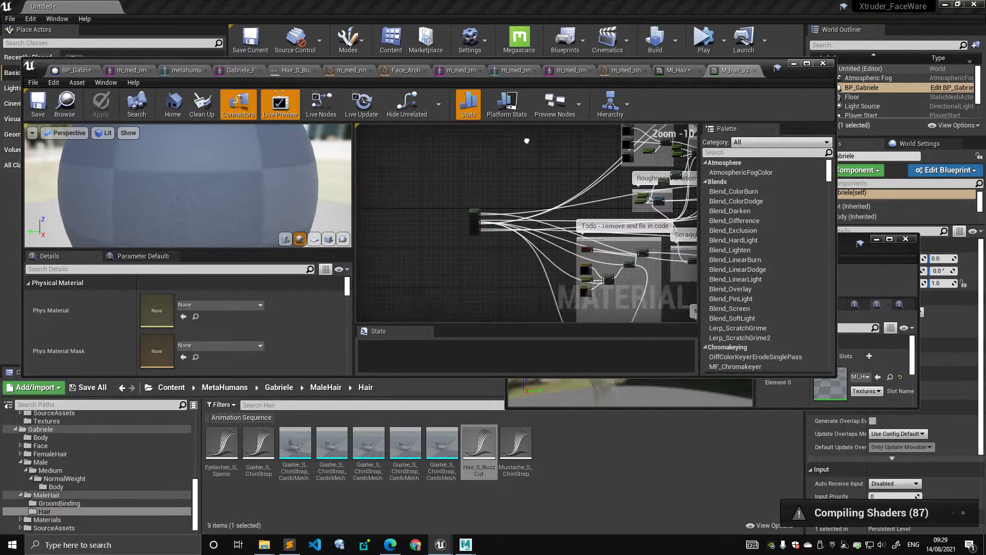
{"action": "scroll", "coordinate": [543, 173], "scroll_direction": "up", "scroll_amount": 4}
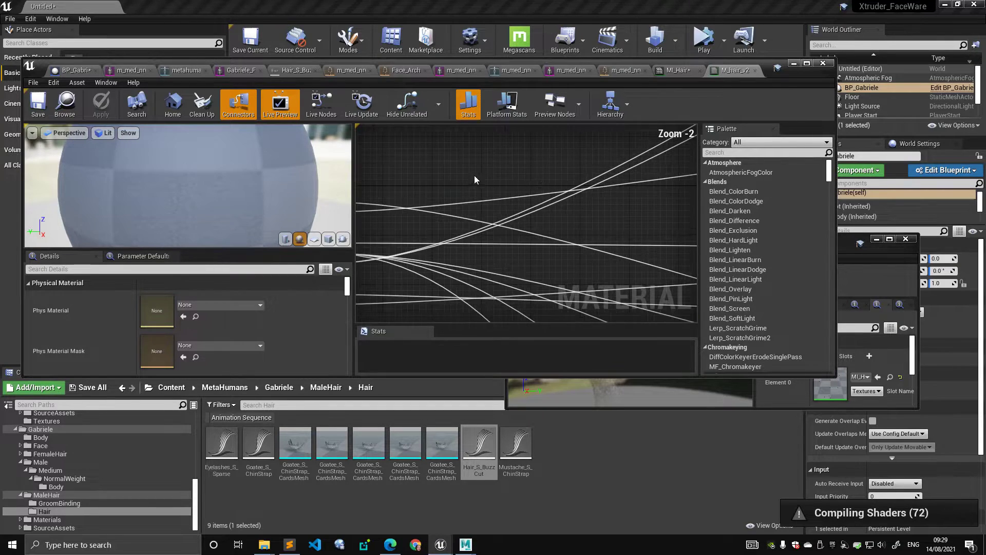
{"action": "right_click_drag", "start_coordinate": [475, 178], "coordinate": [691, 170]}
{"action": "left_click_drag", "start_coordinate": [545, 186], "coordinate": [489, 176]}
Step: Examine the graph's axis rotation nodes and the Scraggle and Mobile Render comment groups
{"action": "scroll", "coordinate": [624, 173], "scroll_direction": "down", "scroll_amount": 9}
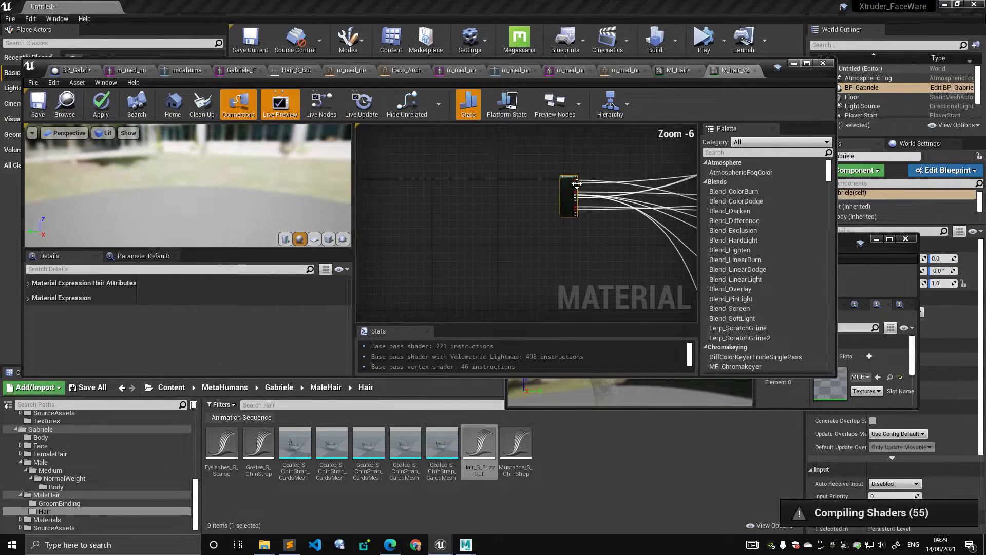
{"action": "scroll", "coordinate": [458, 214], "scroll_direction": "up", "scroll_amount": 5}
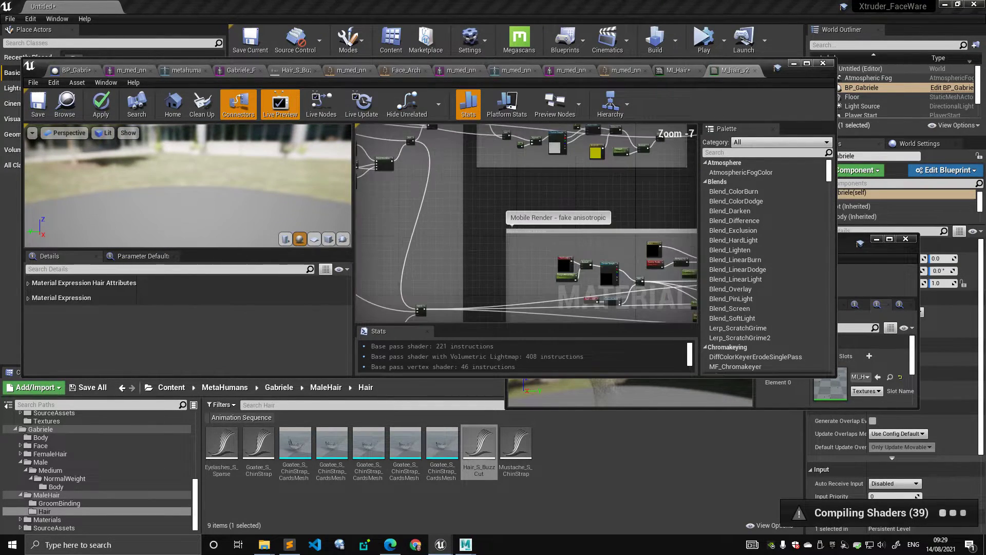
{"action": "scroll", "coordinate": [485, 219], "scroll_direction": "up", "scroll_amount": 3}
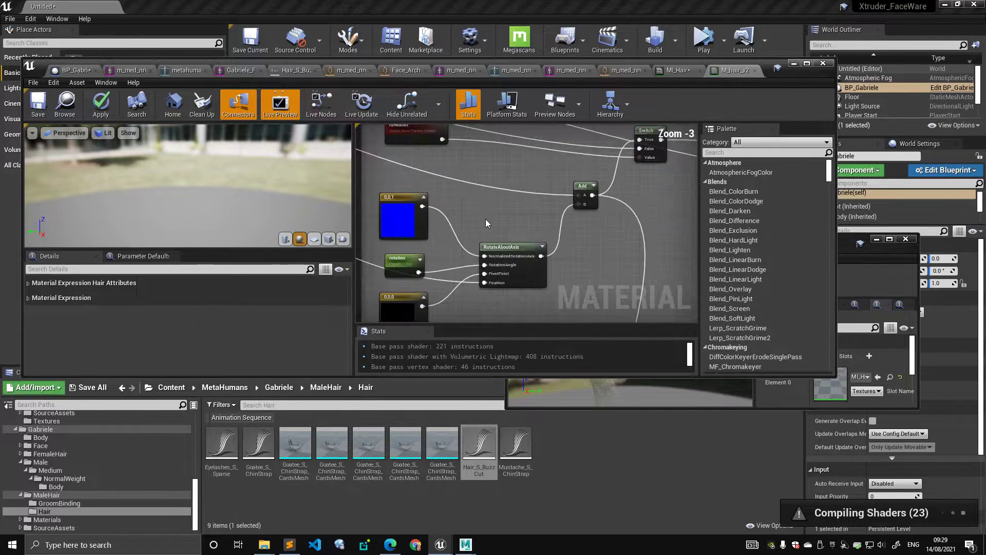
{"action": "right_click_drag", "start_coordinate": [492, 165], "coordinate": [470, 196]}
{"action": "scroll", "coordinate": [537, 255], "scroll_direction": "down", "scroll_amount": 3}
{"action": "scroll", "coordinate": [537, 254], "scroll_direction": "down", "scroll_amount": 5}
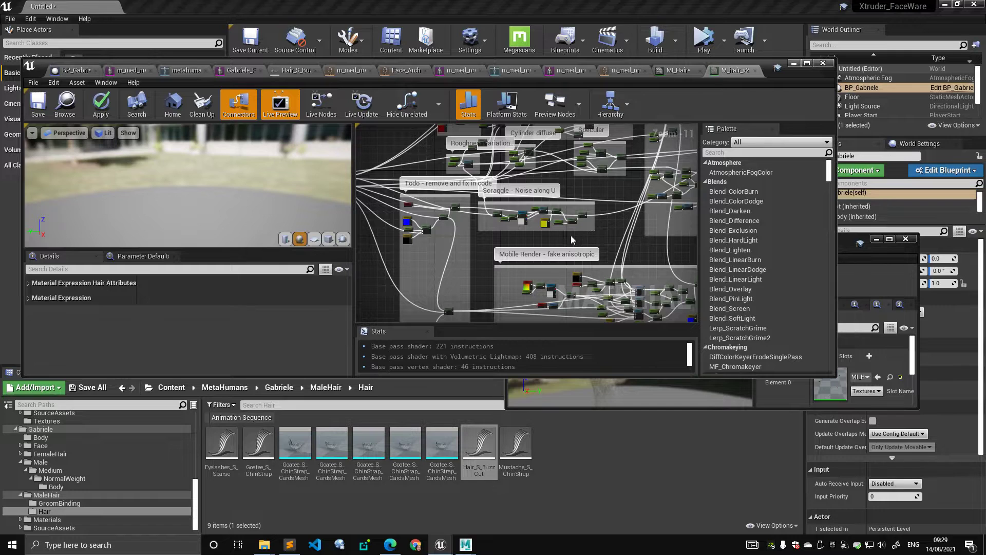
{"action": "right_click_drag", "start_coordinate": [509, 250], "coordinate": [503, 228]}
{"action": "scroll", "coordinate": [596, 175], "scroll_direction": "up", "scroll_amount": 6}
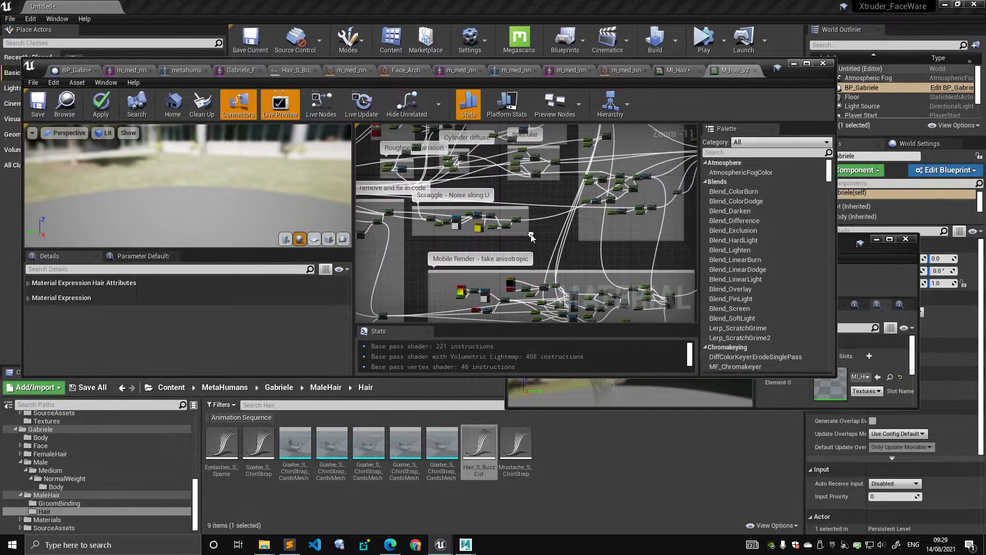
{"action": "scroll", "coordinate": [596, 301], "scroll_direction": "down", "scroll_amount": 1}
Step: Examine the redness, melanin, WhiteHair, Specular and Hair Cards Specific node groups in the material graph
{"action": "right_click_drag", "start_coordinate": [596, 301], "coordinate": [516, 252]}
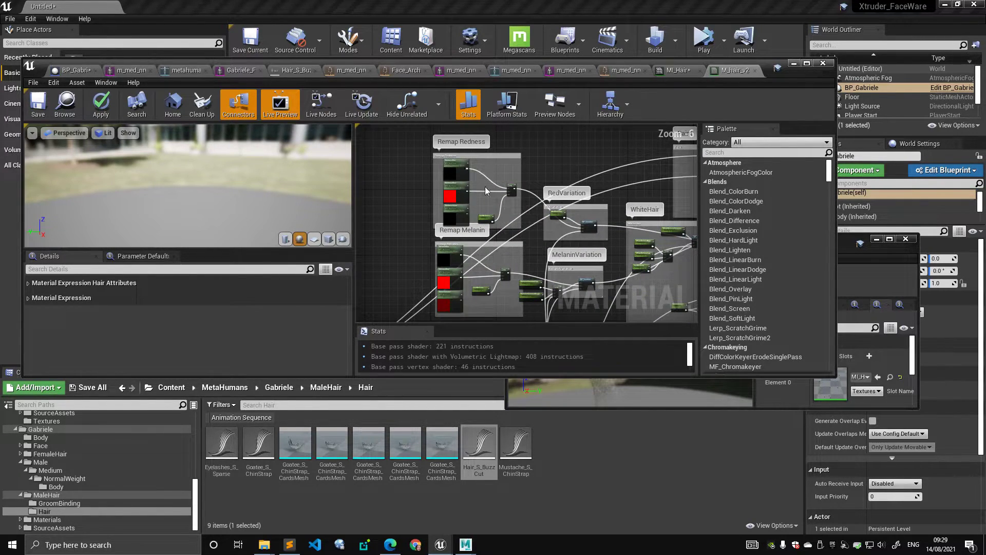
{"action": "scroll", "coordinate": [475, 199], "scroll_direction": "down", "scroll_amount": 1}
{"action": "scroll", "coordinate": [583, 237], "scroll_direction": "up", "scroll_amount": 1}
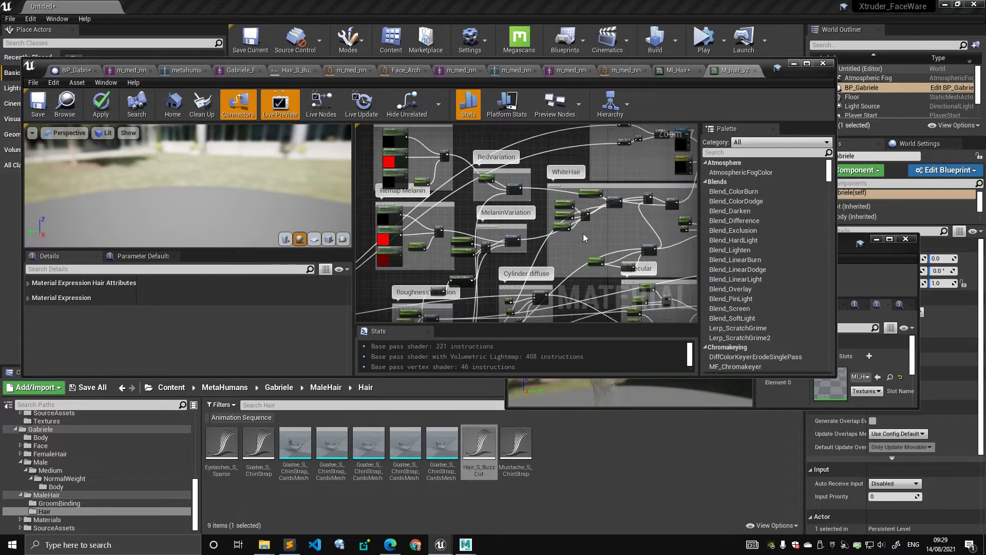
{"action": "scroll", "coordinate": [582, 234], "scroll_direction": "up", "scroll_amount": 2}
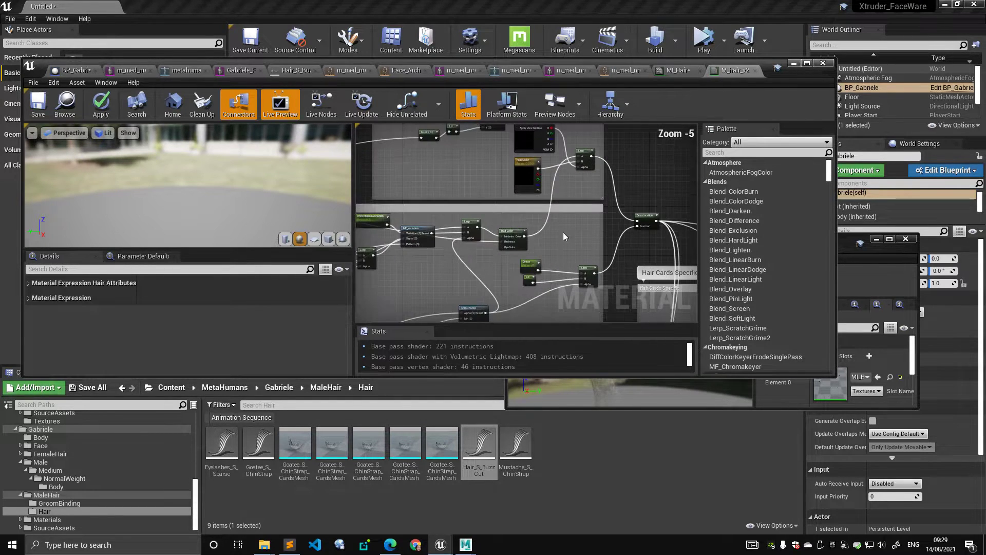
{"action": "scroll", "coordinate": [569, 244], "scroll_direction": "down", "scroll_amount": 3}
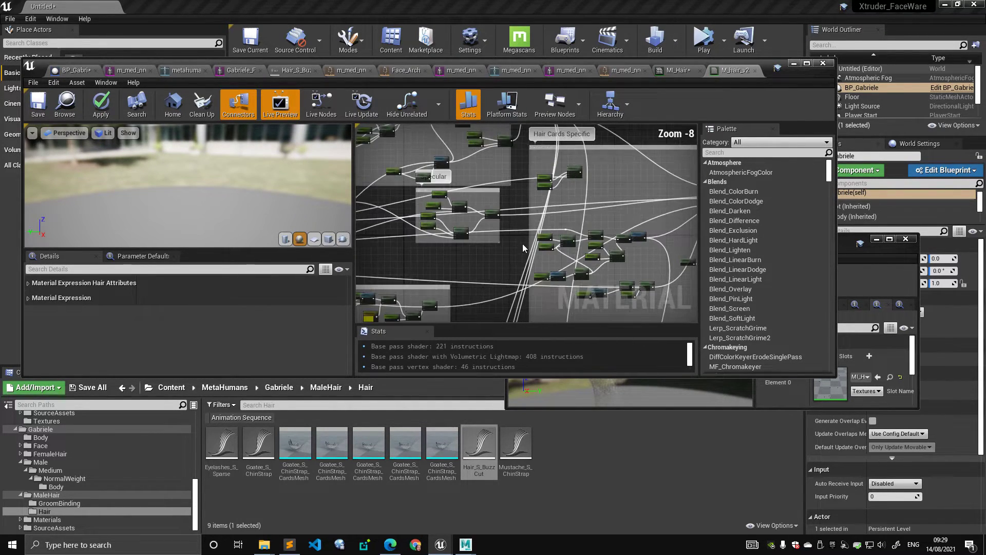
{"action": "scroll", "coordinate": [522, 242], "scroll_direction": "down", "scroll_amount": 3}
{"action": "right_click_drag", "start_coordinate": [522, 243], "coordinate": [678, 234]}
{"action": "scroll", "coordinate": [586, 245], "scroll_direction": "up", "scroll_amount": 4}
{"action": "right_click_drag", "start_coordinate": [587, 245], "coordinate": [395, 252]}
{"action": "scroll", "coordinate": [507, 251], "scroll_direction": "down", "scroll_amount": 3}
{"action": "right_click_drag", "start_coordinate": [614, 163], "coordinate": [541, 237]}
{"action": "scroll", "coordinate": [537, 235], "scroll_direction": "down", "scroll_amount": 2}
Step: Inspect the overall M_hair_v2 graph and follow its connections to the final material output node
{"action": "right_click_drag", "start_coordinate": [594, 218], "coordinate": [638, 274]}
{"action": "scroll", "coordinate": [463, 186], "scroll_direction": "up", "scroll_amount": 3}
{"action": "scroll", "coordinate": [464, 186], "scroll_direction": "up", "scroll_amount": 4}
{"action": "right_click_drag", "start_coordinate": [464, 186], "coordinate": [442, 308]}
{"action": "right_click_drag", "start_coordinate": [516, 217], "coordinate": [452, 284]}
{"action": "scroll", "coordinate": [599, 225], "scroll_direction": "down", "scroll_amount": 3}
{"action": "mouse_move", "coordinate": [599, 225]}
{"action": "right_mouse_down"}
{"action": "mouse_move", "coordinate": [609, 239]}
{"action": "mouse_move", "coordinate": [630, 184]}
{"action": "right_mouse_up"}
{"action": "left_click", "coordinate": [630, 184]}
{"action": "scroll", "coordinate": [624, 226], "scroll_direction": "down", "scroll_amount": 4}
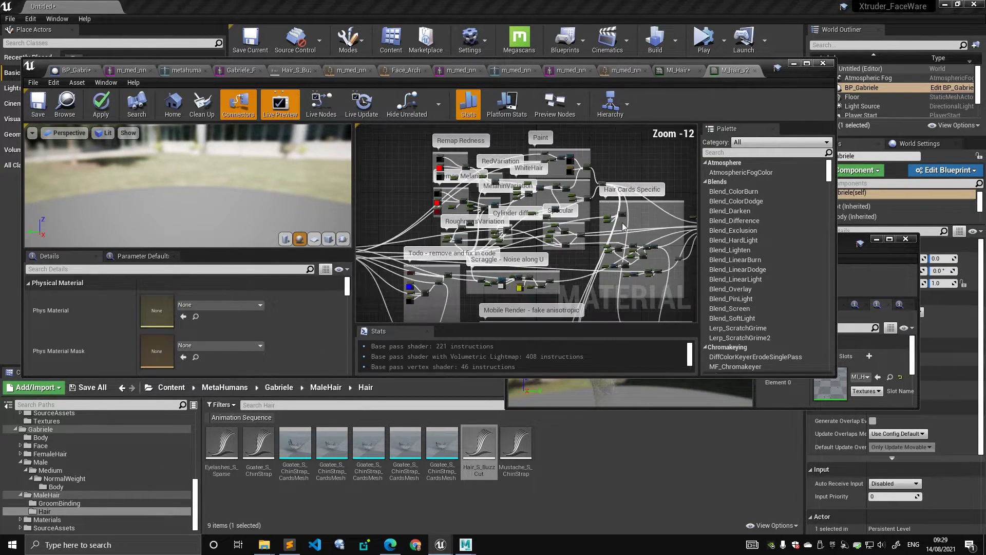
{"action": "right_click_drag", "start_coordinate": [624, 226], "coordinate": [531, 184]}
{"action": "right_click_drag", "start_coordinate": [597, 235], "coordinate": [525, 217]}
{"action": "scroll", "coordinate": [529, 221], "scroll_direction": "up", "scroll_amount": 3}
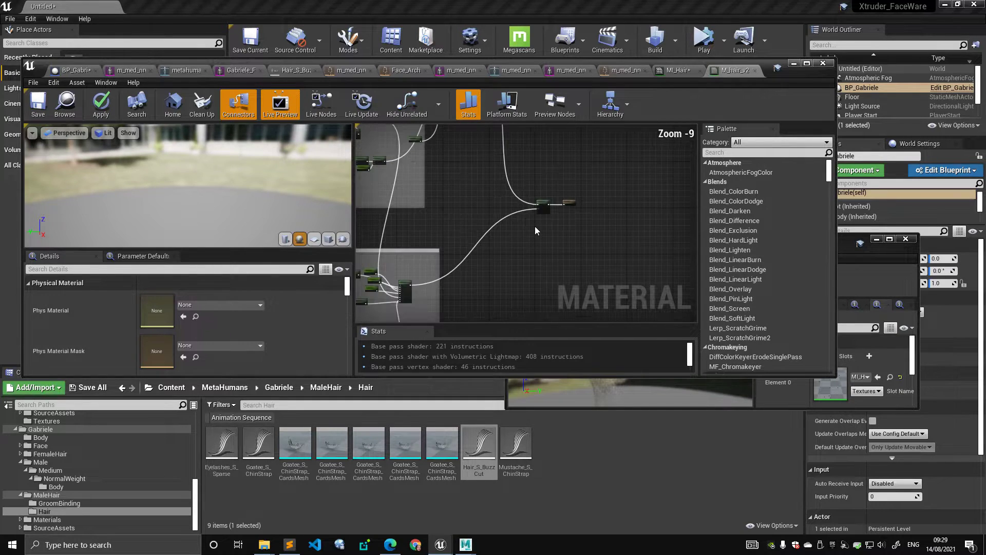
Step: Reposition the M_hair_v2 editor window to uncover the Content Browser's hair assets
{"action": "left_click_drag", "start_coordinate": [779, 71], "coordinate": [474, 106]}
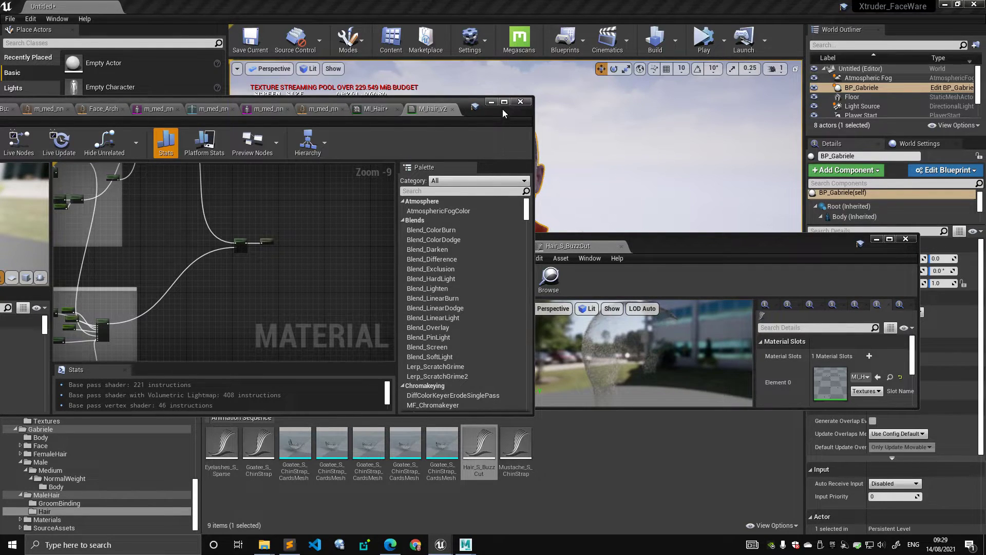
{"action": "left_click_drag", "start_coordinate": [503, 109], "coordinate": [670, 82]}
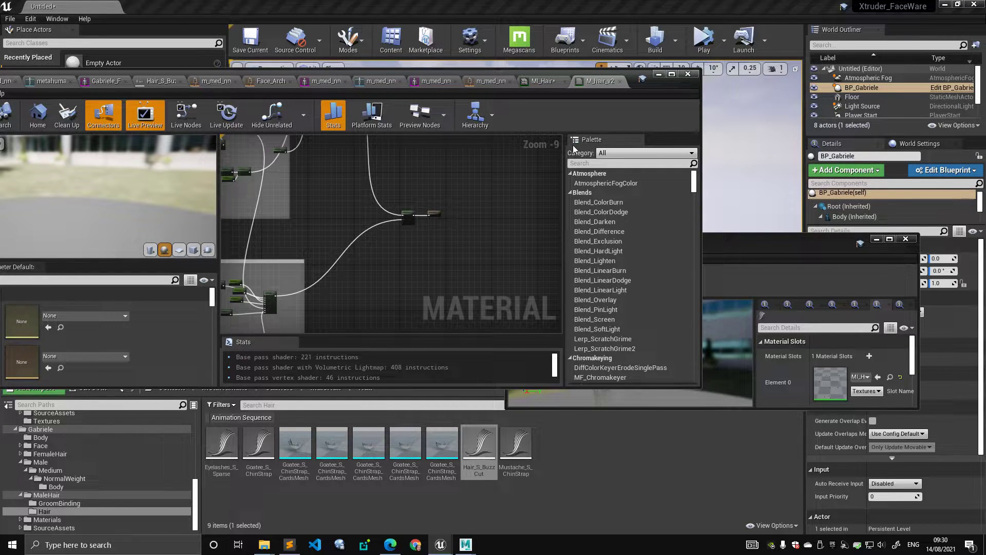
{"action": "left_click_drag", "start_coordinate": [655, 80], "coordinate": [755, 44]}
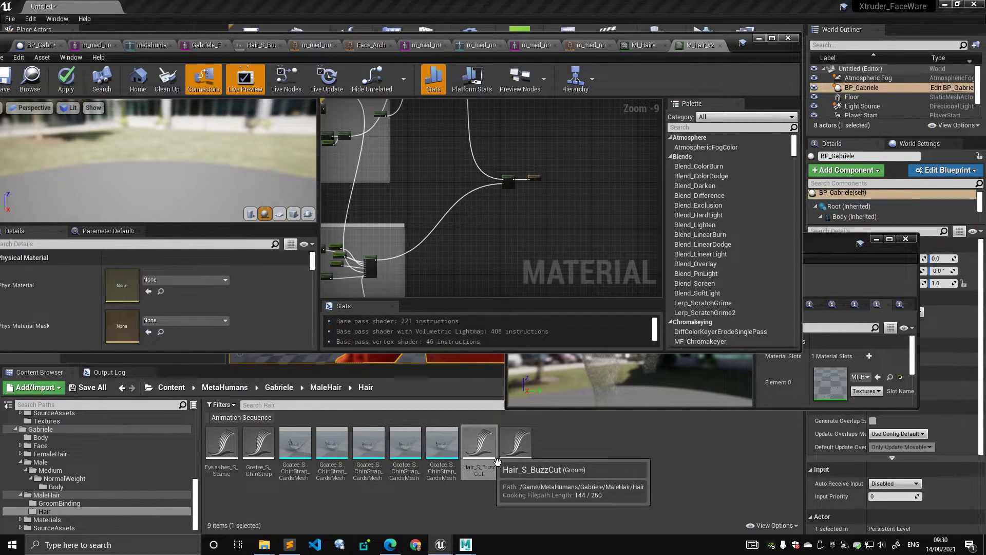
Step: Move the Hair_S_BuzzCut groom editor over the material editor and enlarge it to show the File Path section
{"action": "left_click_drag", "start_coordinate": [826, 251], "coordinate": [452, 60]}
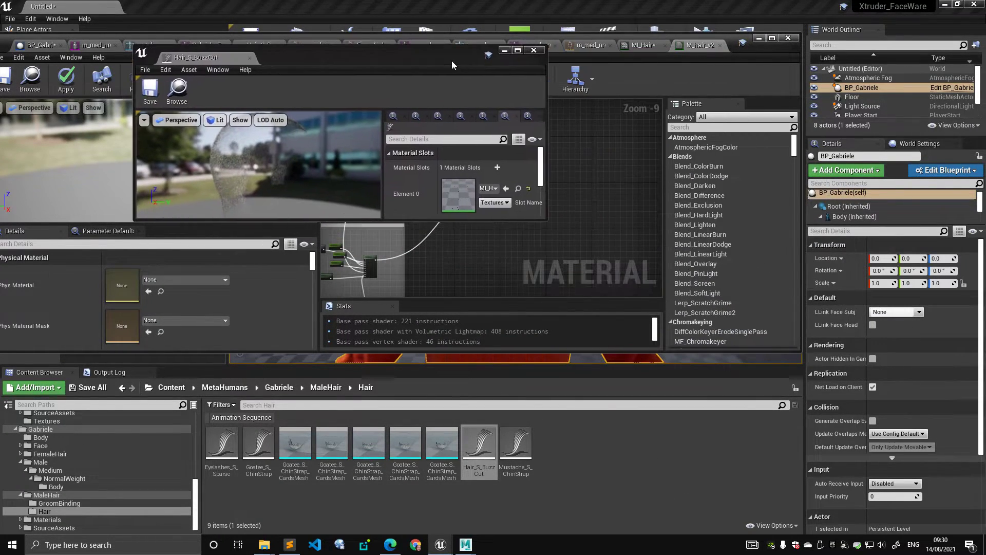
{"action": "left_click_drag", "start_coordinate": [505, 221], "coordinate": [513, 283]}
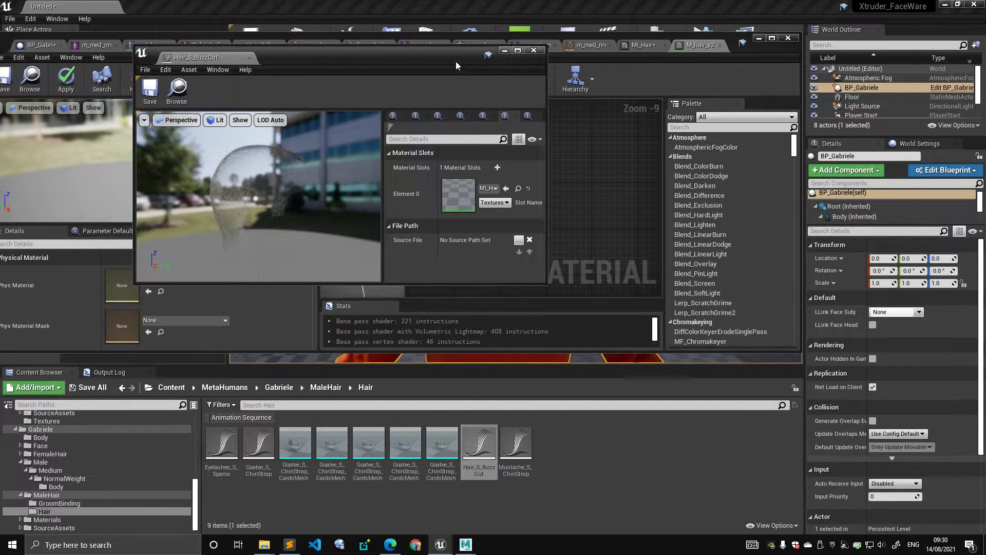
{"action": "left_click_drag", "start_coordinate": [458, 61], "coordinate": [430, 57]}
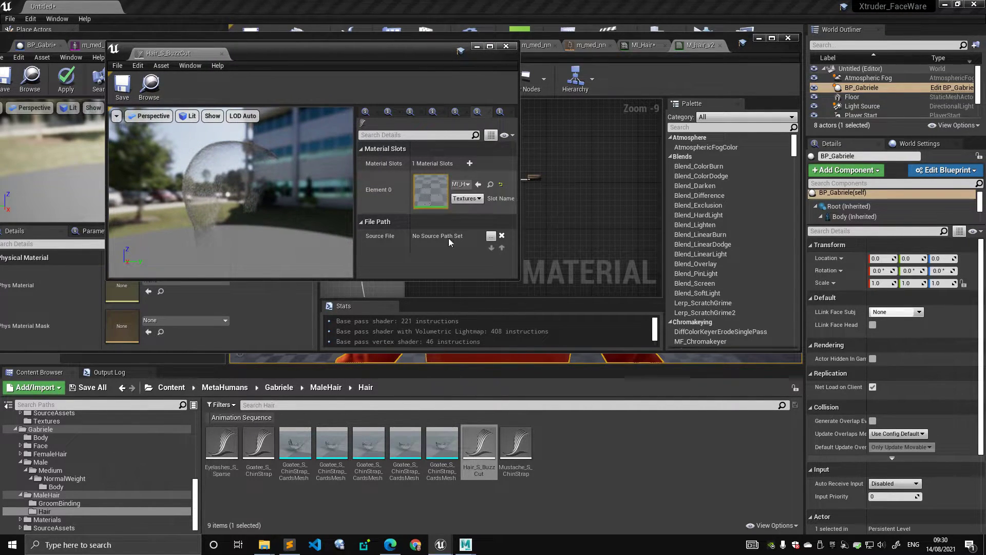
Step: Open the groom's MI_Hair material, locate its parent M_hair_v2 in the Content Browser, and return to the parent's graph
{"action": "double_click", "coordinate": [429, 192]}
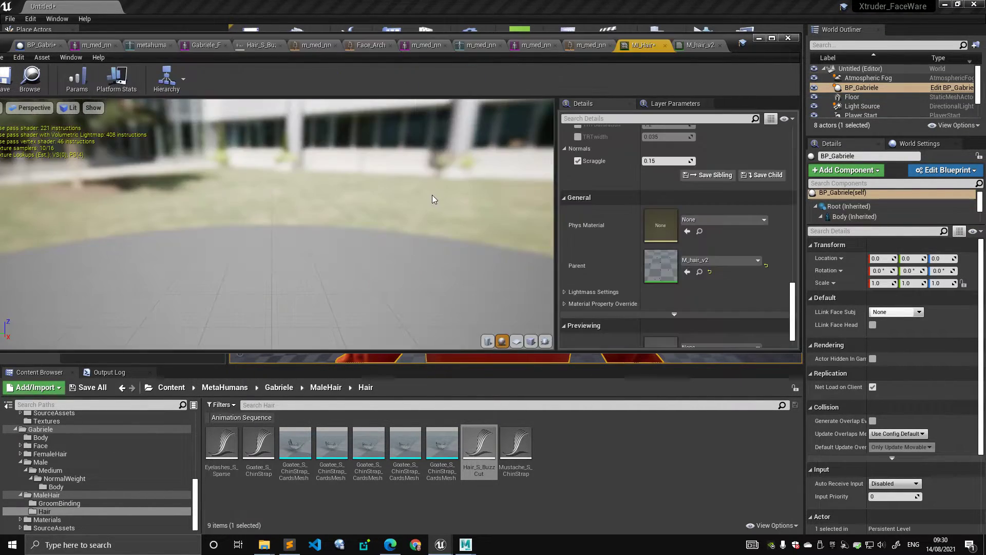
{"action": "left_click", "coordinate": [700, 272]}
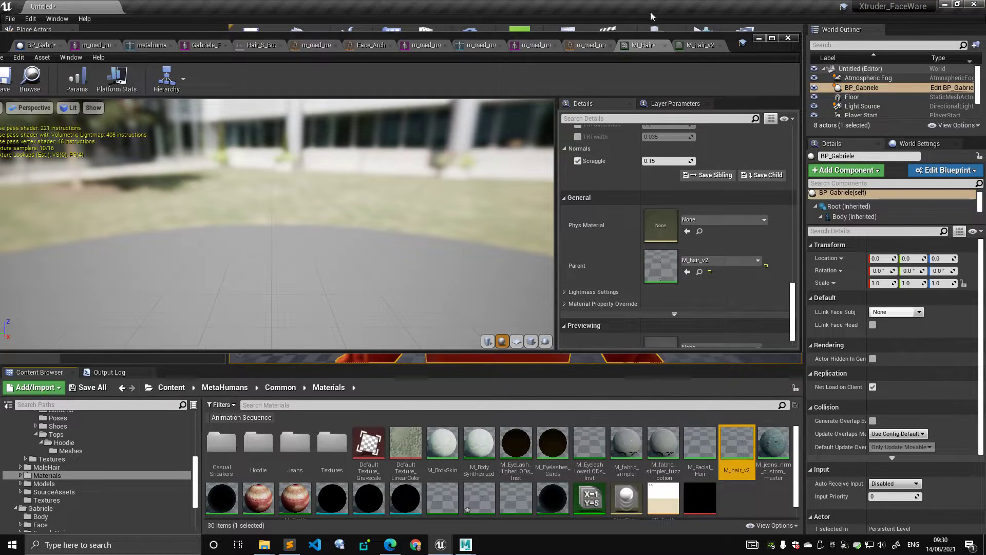
{"action": "left_click", "coordinate": [700, 46]}
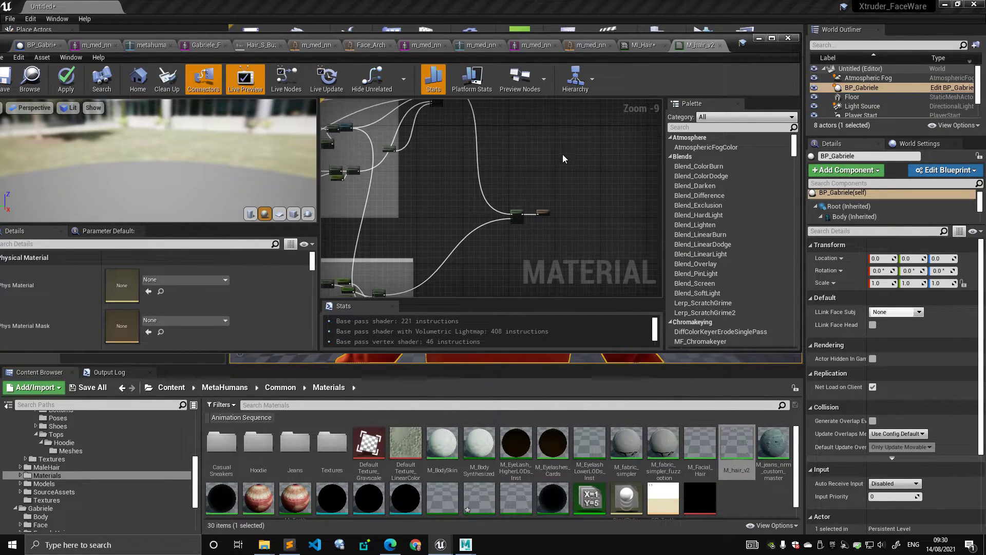
Step: Switch to the BP_Gabriele blueprint and review the Fuzz component's groom settings
{"action": "left_click", "coordinate": [44, 46]}
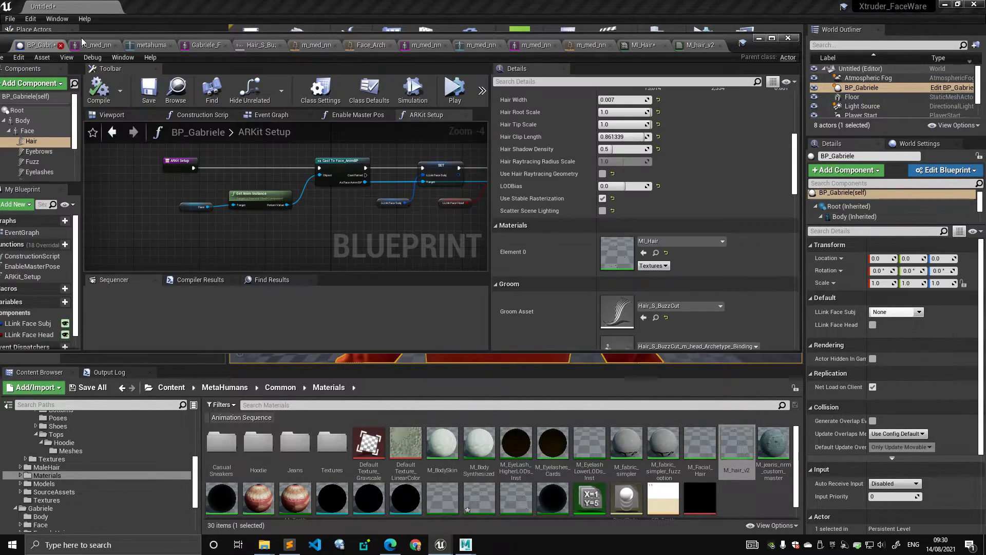
{"action": "left_click_drag", "start_coordinate": [82, 38], "coordinate": [175, 40]}
{"action": "left_click", "coordinate": [129, 133]}
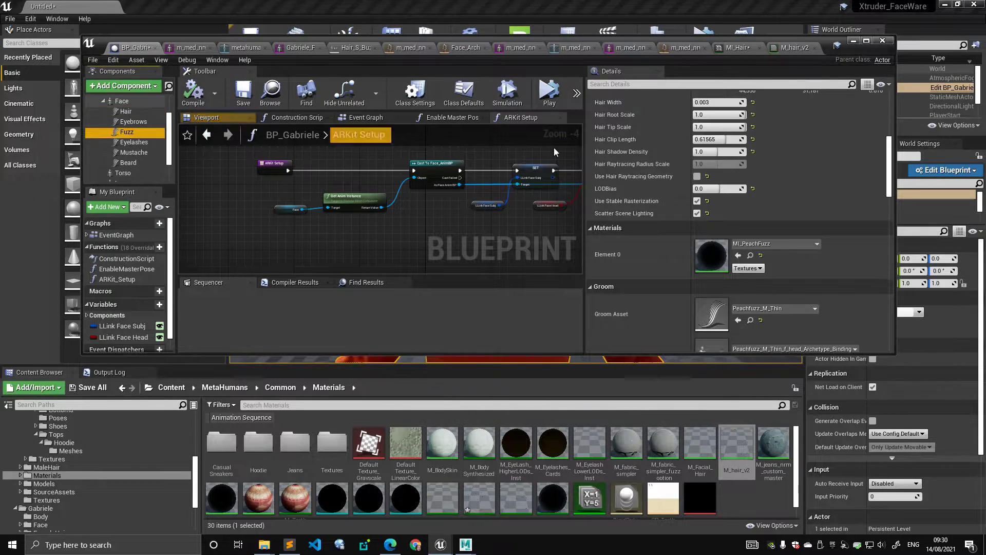
{"action": "scroll", "coordinate": [774, 194], "scroll_direction": "up", "scroll_amount": 2}
{"action": "scroll", "coordinate": [773, 196], "scroll_direction": "up", "scroll_amount": 1}
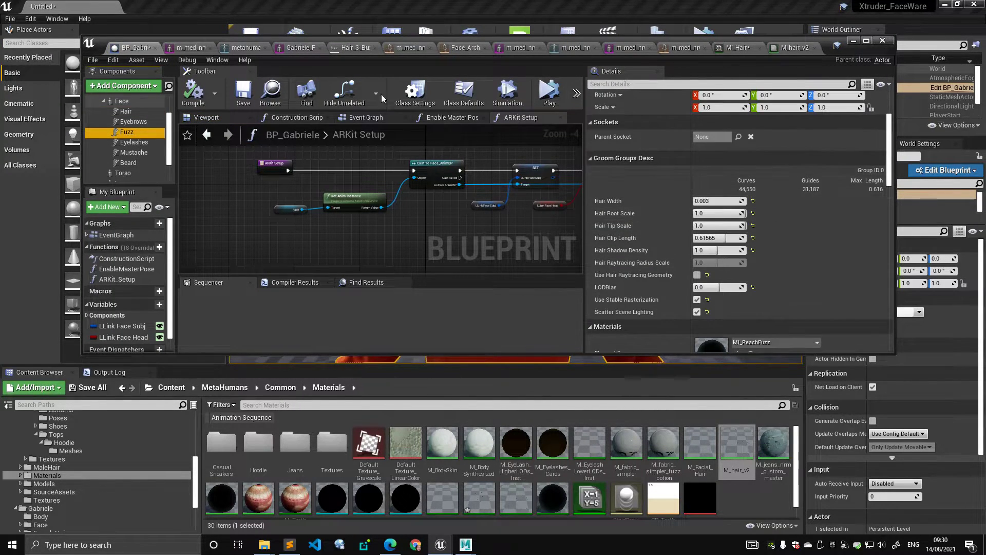
Step: View the Fuzz component highlighted on the character in the blueprint's viewport and check its assigned material
{"action": "left_click", "coordinate": [206, 118]}
{"action": "mouse_move", "coordinate": [479, 202]}
{"action": "left_mouse_down"}
{"action": "mouse_move", "coordinate": [479, 221]}
{"action": "mouse_move", "coordinate": [478, 185]}
{"action": "mouse_move", "coordinate": [479, 215]}
{"action": "mouse_move", "coordinate": [485, 198]}
{"action": "left_mouse_up"}
{"action": "mouse_move", "coordinate": [478, 202]}
{"action": "right_mouse_down"}
{"action": "mouse_move", "coordinate": [469, 232]}
{"action": "mouse_move", "coordinate": [437, 226]}
{"action": "mouse_move", "coordinate": [428, 203]}
{"action": "mouse_move", "coordinate": [491, 209]}
{"action": "right_mouse_up"}
{"action": "scroll", "coordinate": [736, 261], "scroll_direction": "down", "scroll_amount": 3}
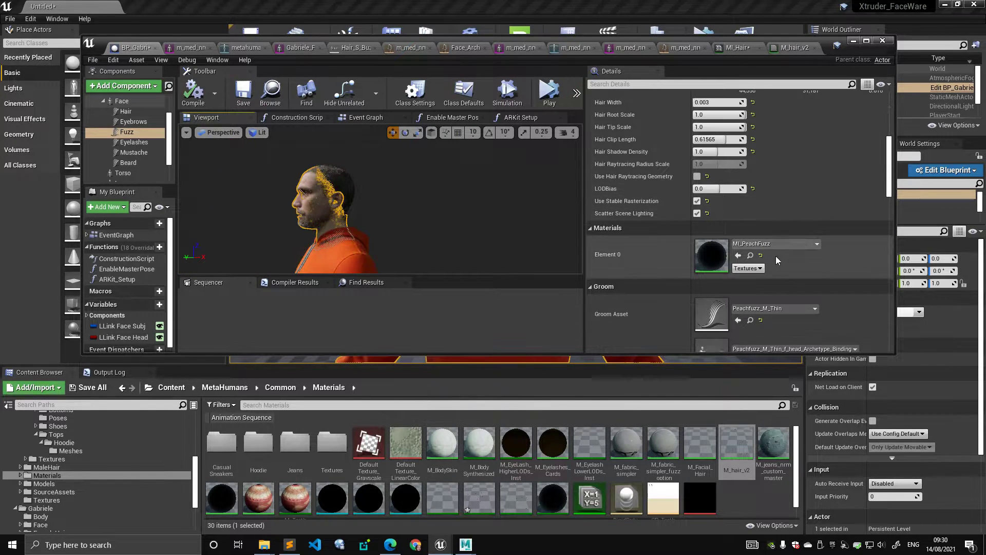
Step: Locate the Fuzz component's Peachfuzz_M_Thin groom and its binding asset in the Content Browser, ending in the FemaleHair folder
{"action": "scroll", "coordinate": [726, 286], "scroll_direction": "down", "scroll_amount": 2}
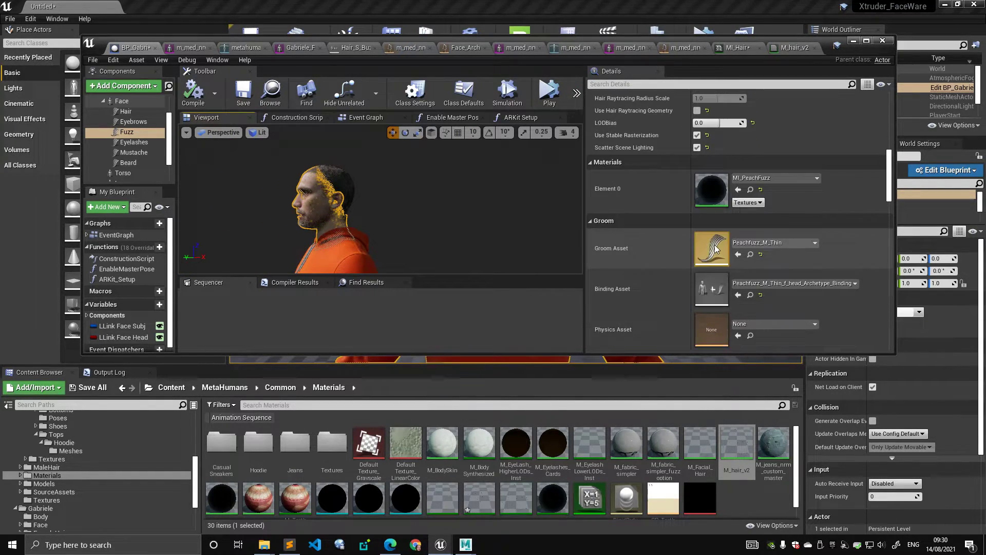
{"action": "left_click", "coordinate": [750, 254]}
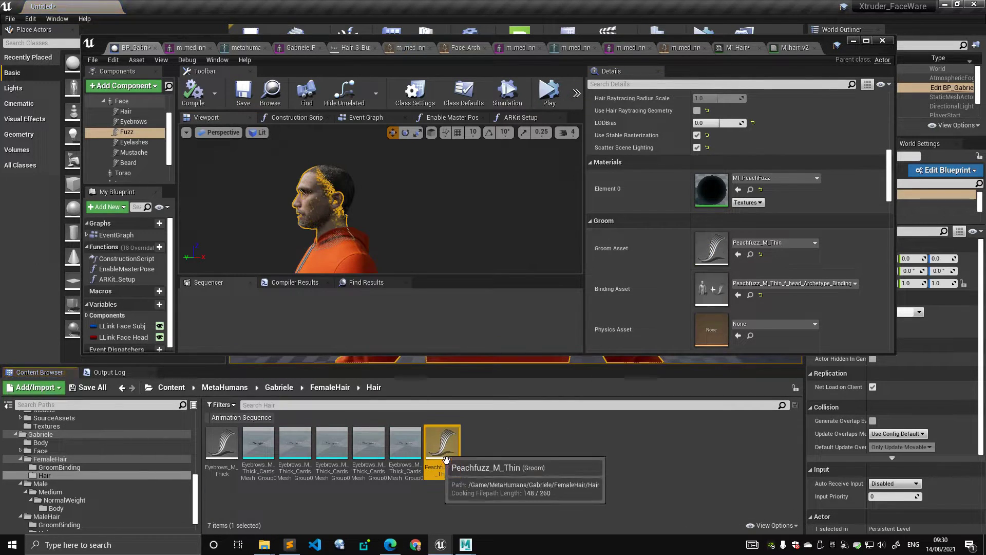
{"action": "left_click", "coordinate": [750, 295]}
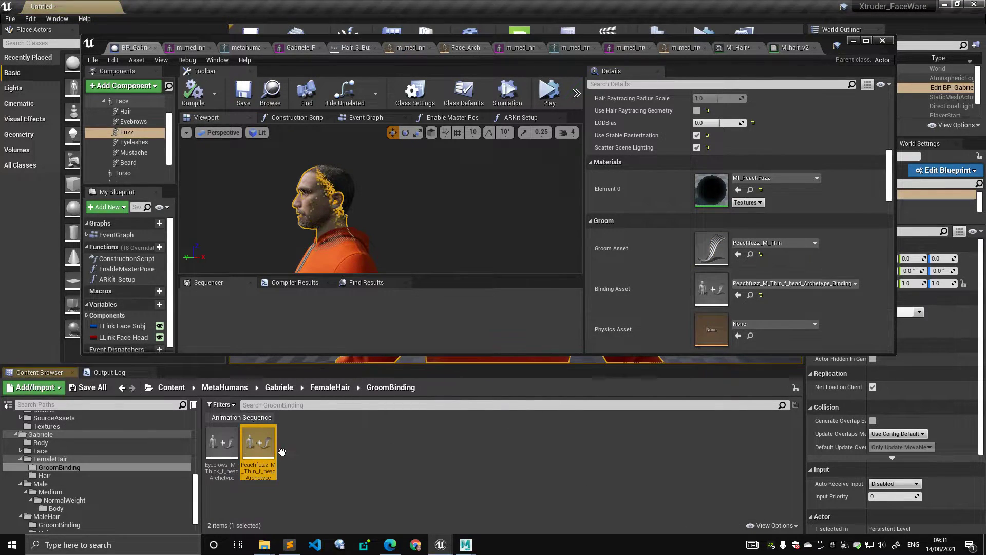
{"action": "left_click", "coordinate": [330, 387]}
Step: Open the Fuzz component's MI_PeachFuzz material, follow its parents to M_PeachFuzzMaster, and locate that master material in the Content Browser
{"action": "double_click", "coordinate": [725, 187]}
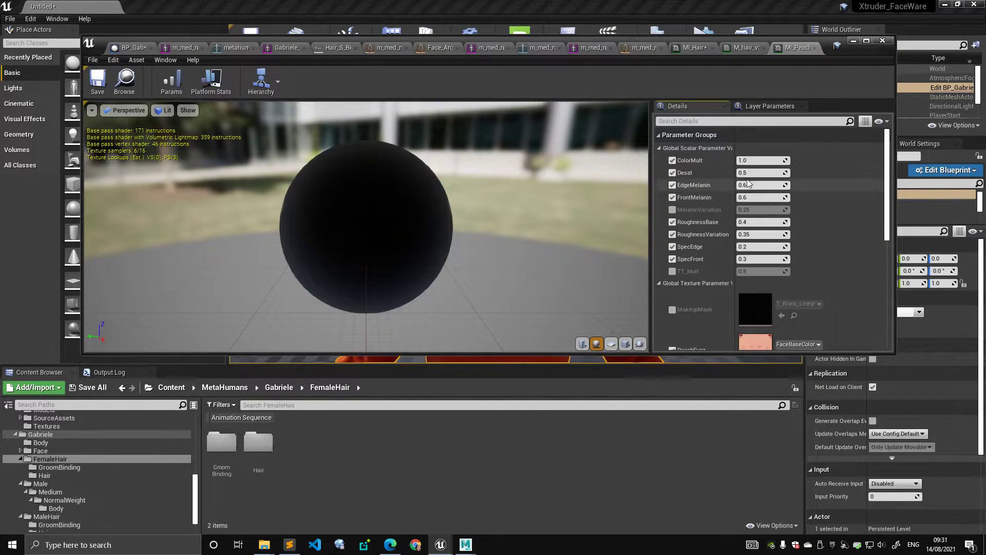
{"action": "scroll", "coordinate": [828, 188], "scroll_direction": "down", "scroll_amount": 10}
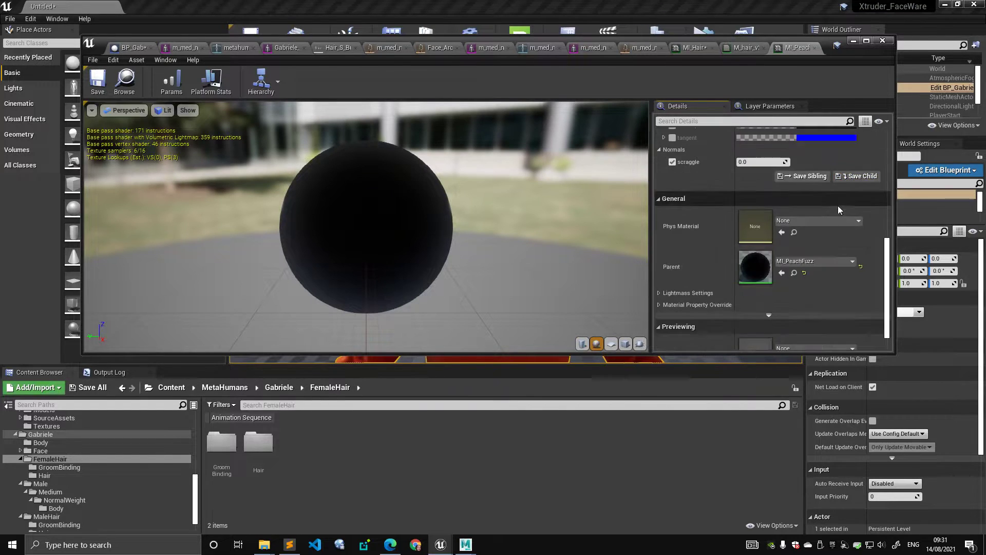
{"action": "double_click", "coordinate": [751, 238]}
{"action": "scroll", "coordinate": [769, 261], "scroll_direction": "down", "scroll_amount": 10}
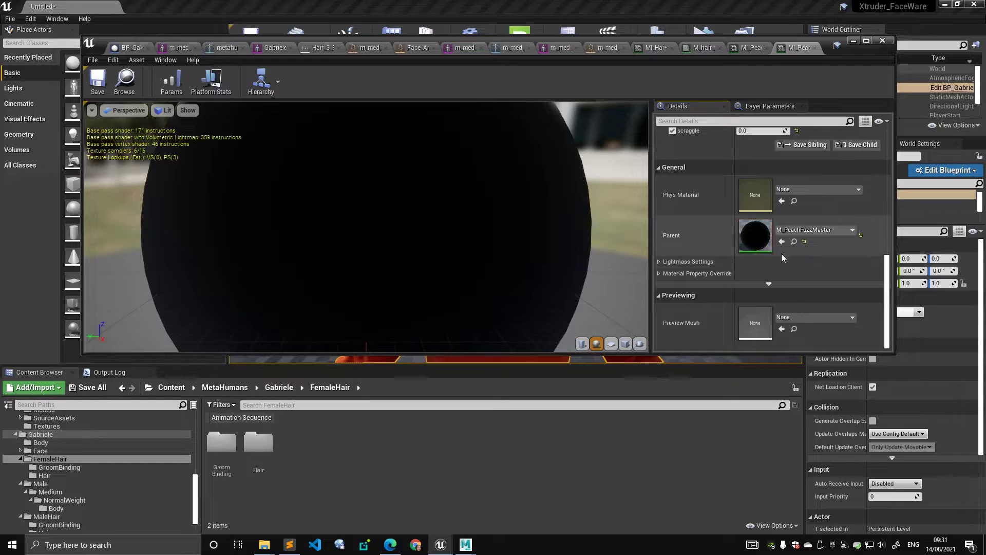
{"action": "double_click", "coordinate": [766, 242]}
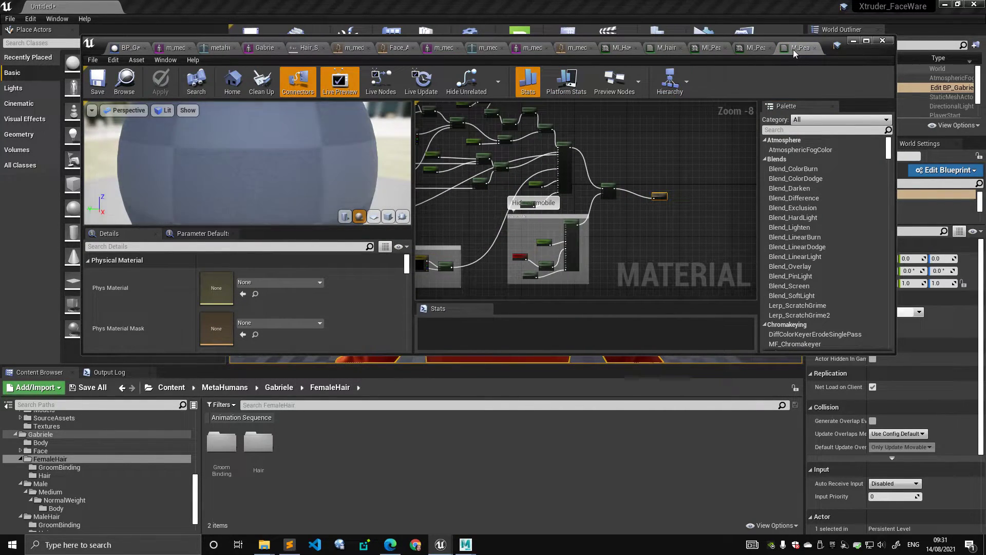
{"action": "left_click", "coordinate": [130, 83]}
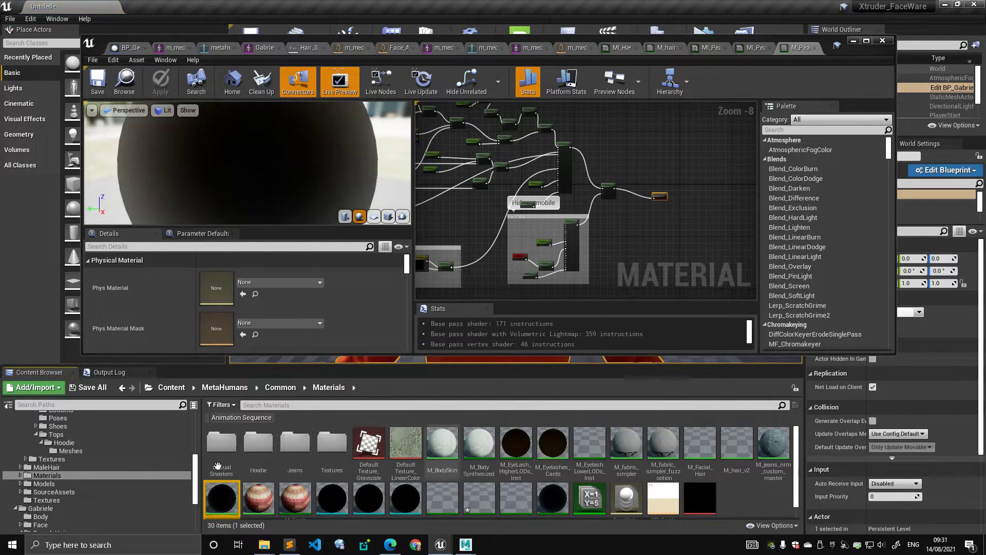
{"action": "mouse_move", "coordinate": [231, 506]}
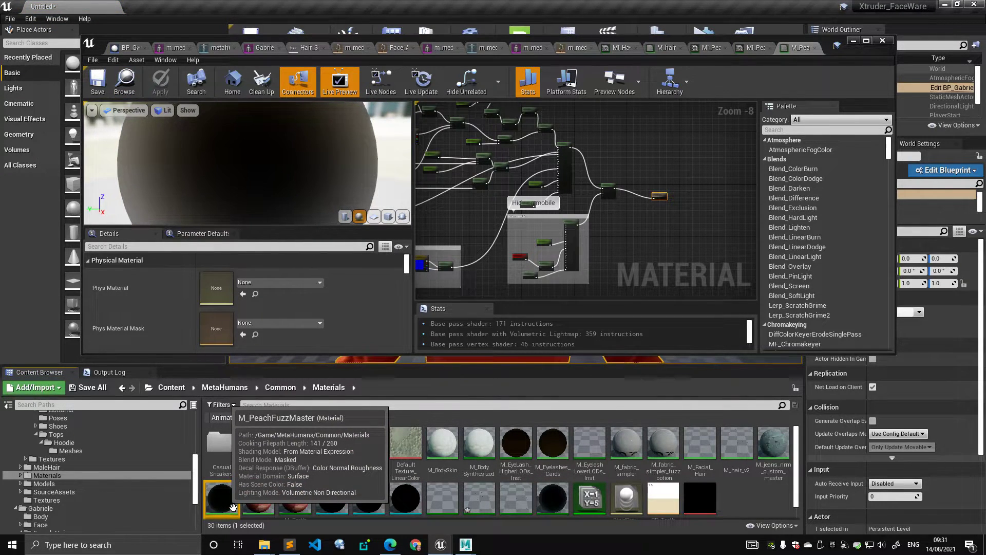
Step: Examine the M_PeachFuzzMaster node graph and its material preview
{"action": "right_click_drag", "start_coordinate": [657, 220], "coordinate": [559, 251]}
{"action": "scroll", "coordinate": [559, 251], "scroll_direction": "up", "scroll_amount": 7}
{"action": "right_click_drag", "start_coordinate": [546, 207], "coordinate": [650, 235]}
{"action": "scroll", "coordinate": [637, 252], "scroll_direction": "down", "scroll_amount": 3}
{"action": "scroll", "coordinate": [650, 234], "scroll_direction": "down", "scroll_amount": 3}
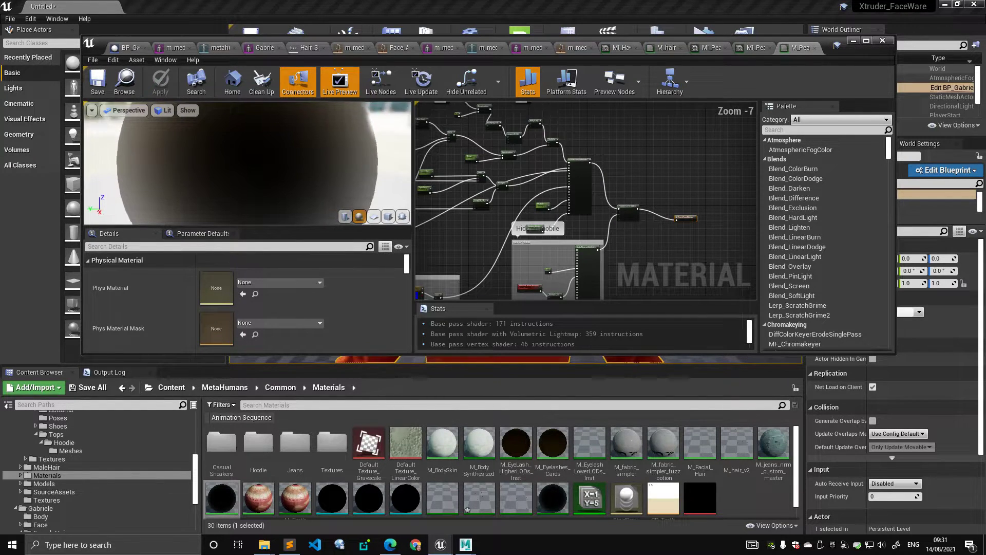
{"action": "scroll", "coordinate": [338, 161], "scroll_direction": "down", "scroll_amount": 5}
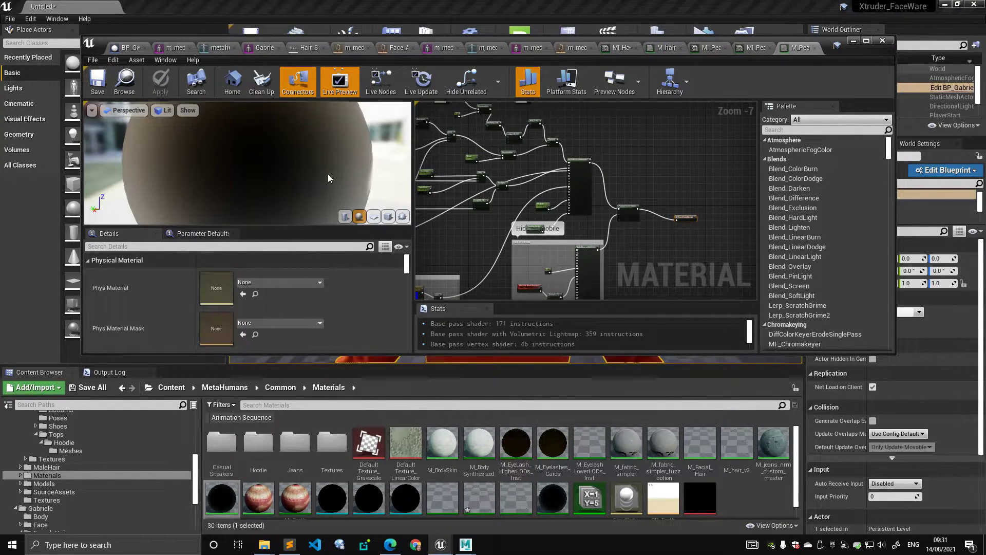
{"action": "left_click_drag", "start_coordinate": [323, 180], "coordinate": [362, 183]}
Step: Review the scalar parameters of the parent MI_PeachFuzz material instance
{"action": "left_click", "coordinate": [751, 48]}
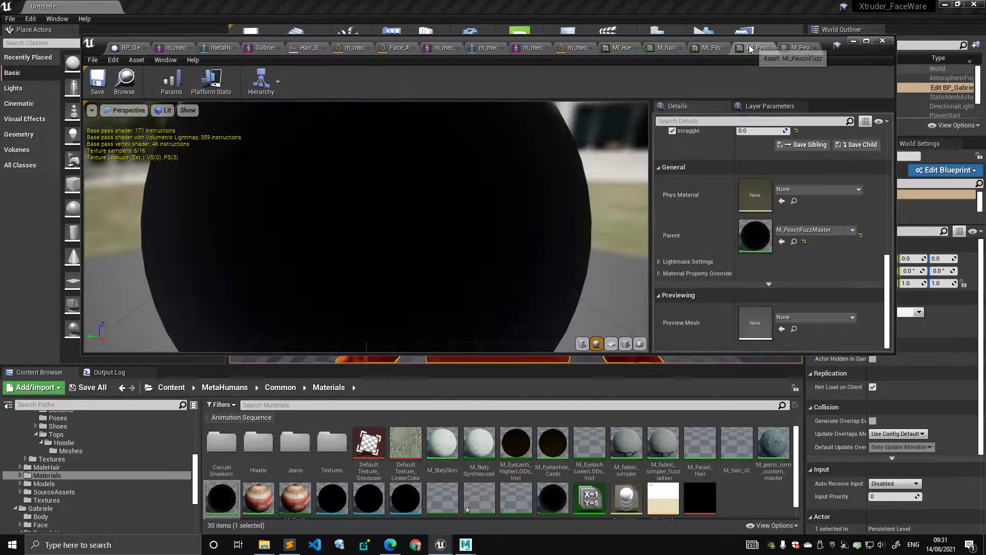
{"action": "scroll", "coordinate": [771, 264], "scroll_direction": "up", "scroll_amount": 10}
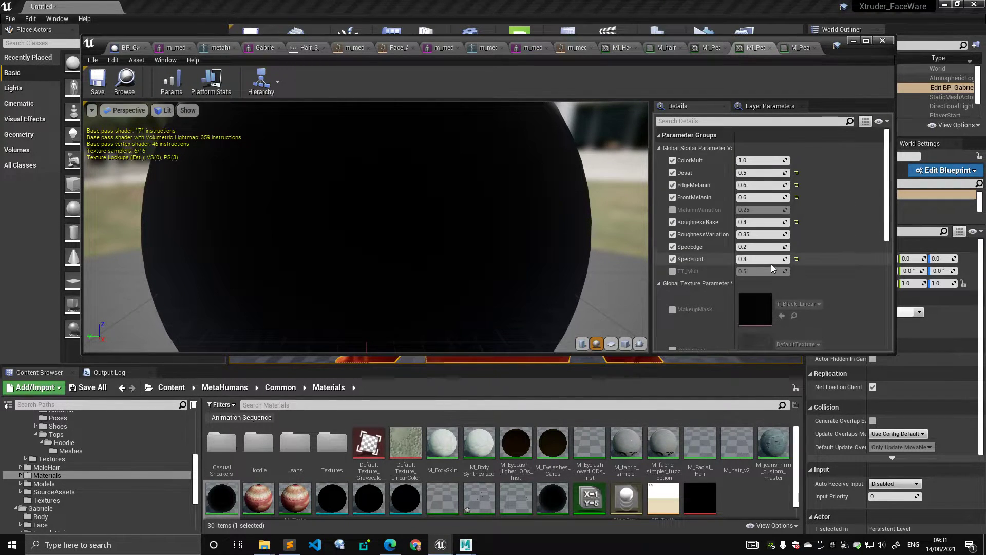
{"action": "scroll", "coordinate": [770, 264], "scroll_direction": "up", "scroll_amount": 2}
Step: Inspect M_PeachFuzzMaster's blend mode and shading model settings and its MakeMaterialAttributes node
{"action": "left_click", "coordinate": [796, 47]}
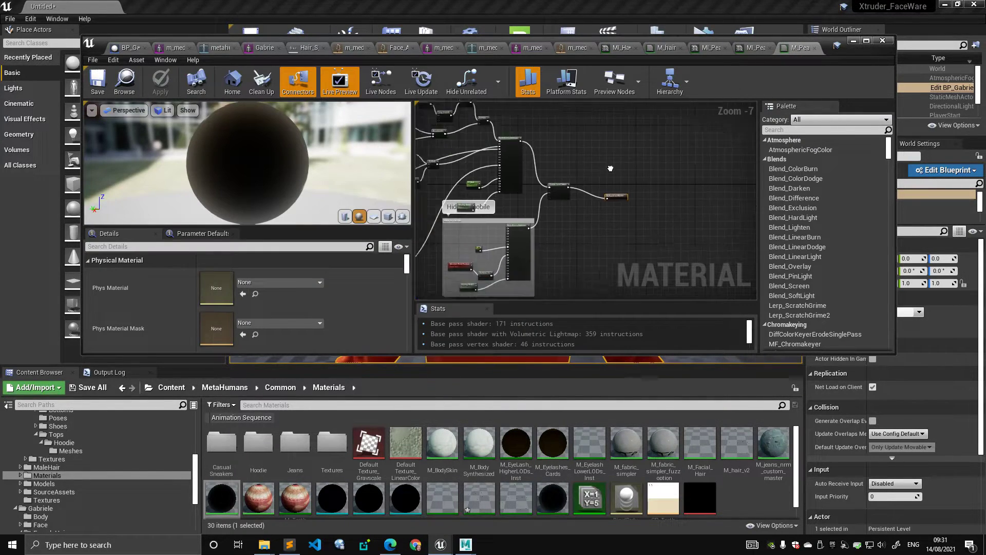
{"action": "right_click_drag", "start_coordinate": [532, 194], "coordinate": [617, 198]}
{"action": "scroll", "coordinate": [369, 272], "scroll_direction": "down", "scroll_amount": 4}
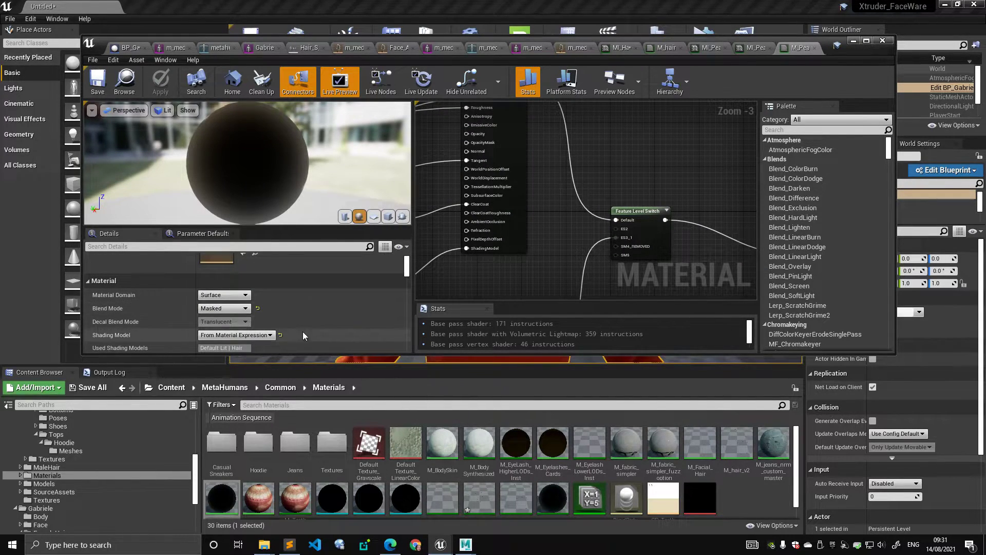
{"action": "right_click_drag", "start_coordinate": [562, 207], "coordinate": [595, 172]}
{"action": "scroll", "coordinate": [608, 205], "scroll_direction": "down", "scroll_amount": 1}
{"action": "left_click_drag", "start_coordinate": [507, 154], "coordinate": [496, 137]}
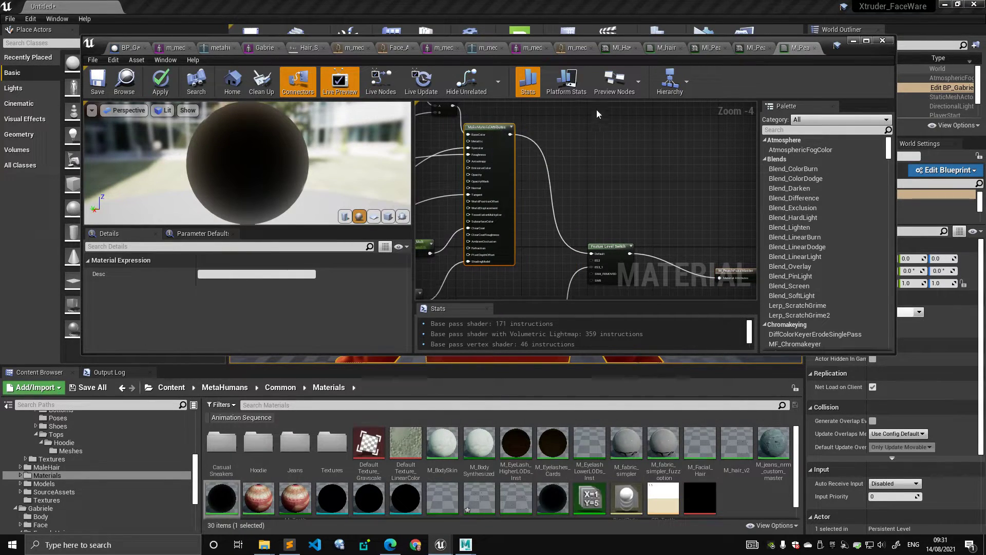
Step: Return to M_hair_v2 and inspect the SetMaterialAttributes node that feeds its output
{"action": "left_click", "coordinate": [663, 47]}
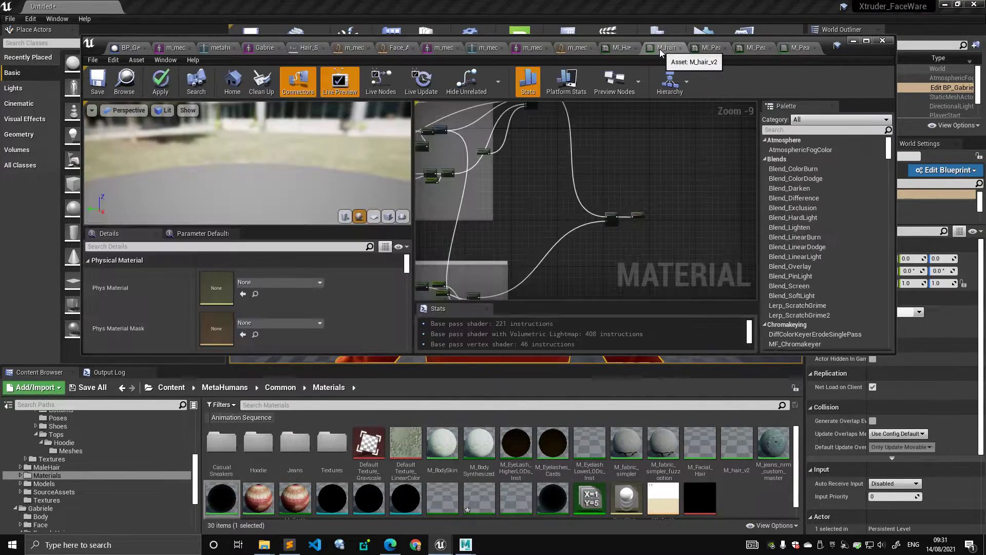
{"action": "scroll", "coordinate": [632, 174], "scroll_direction": "up", "scroll_amount": 3}
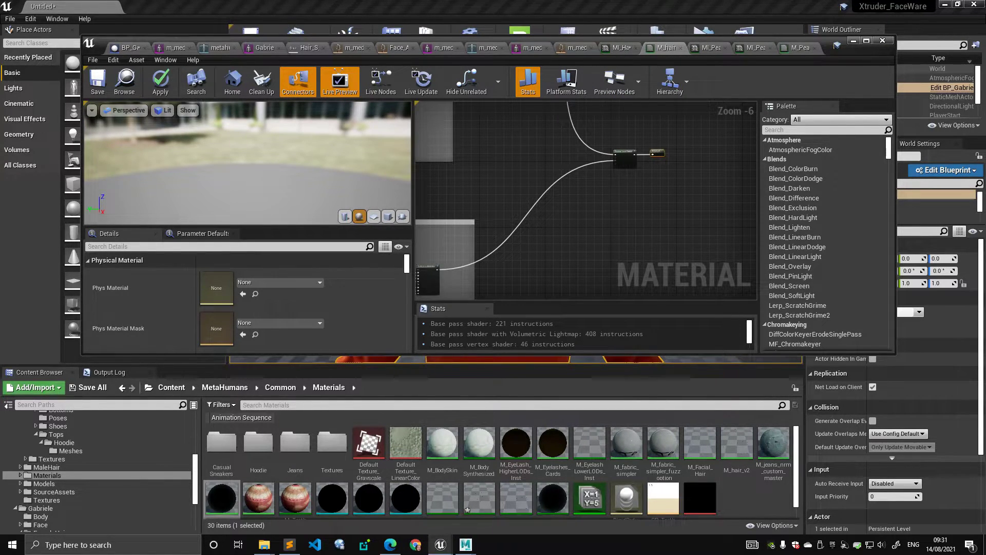
{"action": "right_click_drag", "start_coordinate": [619, 198], "coordinate": [580, 259]}
{"action": "scroll", "coordinate": [582, 254], "scroll_direction": "up", "scroll_amount": 3}
{"action": "left_click", "coordinate": [593, 166]}
{"action": "right_click_drag", "start_coordinate": [455, 116], "coordinate": [575, 264]}
{"action": "scroll", "coordinate": [575, 263], "scroll_direction": "down", "scroll_amount": 4}
{"action": "right_click_drag", "start_coordinate": [554, 177], "coordinate": [586, 262]}
{"action": "scroll", "coordinate": [585, 262], "scroll_direction": "up", "scroll_amount": 3}
{"action": "left_click", "coordinate": [544, 178]}
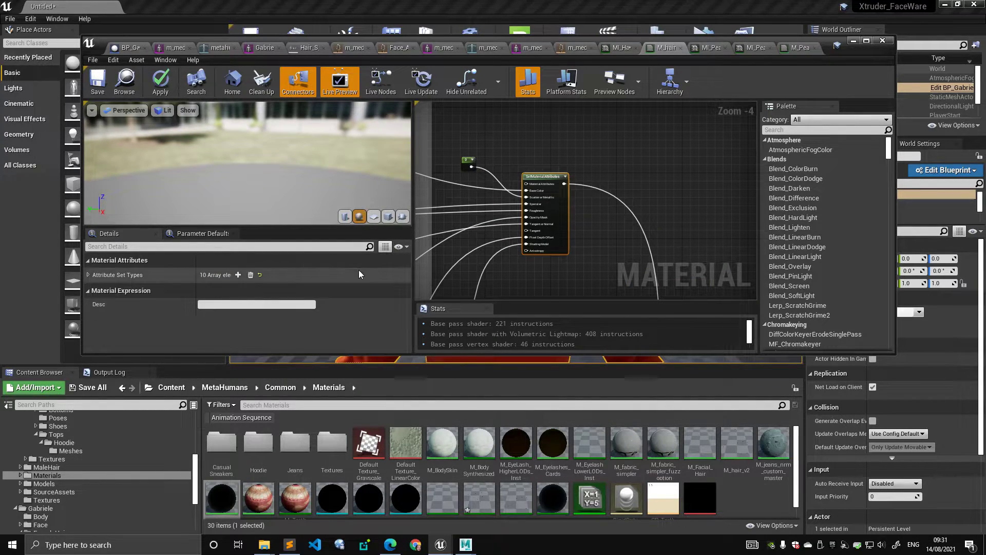
Step: Follow the M_hair_v2 graph to its output node and examine its blend mode and shading model settings
{"action": "right_click_drag", "start_coordinate": [623, 286], "coordinate": [622, 103]}
{"action": "scroll", "coordinate": [612, 216], "scroll_direction": "down", "scroll_amount": 5}
{"action": "right_click_drag", "start_coordinate": [583, 245], "coordinate": [571, 201]}
{"action": "right_click_drag", "start_coordinate": [575, 130], "coordinate": [522, 152]}
{"action": "scroll", "coordinate": [604, 205], "scroll_direction": "up", "scroll_amount": 6}
{"action": "right_click_drag", "start_coordinate": [636, 242], "coordinate": [583, 127]}
{"action": "left_click", "coordinate": [623, 213]}
{"action": "scroll", "coordinate": [368, 300], "scroll_direction": "down", "scroll_amount": 2}
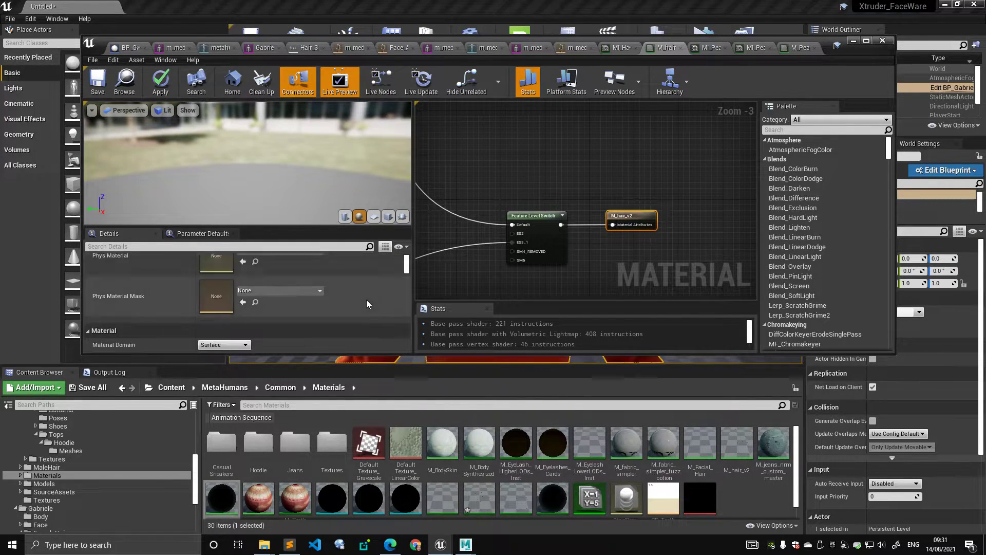
{"action": "scroll", "coordinate": [366, 300], "scroll_direction": "down", "scroll_amount": 2}
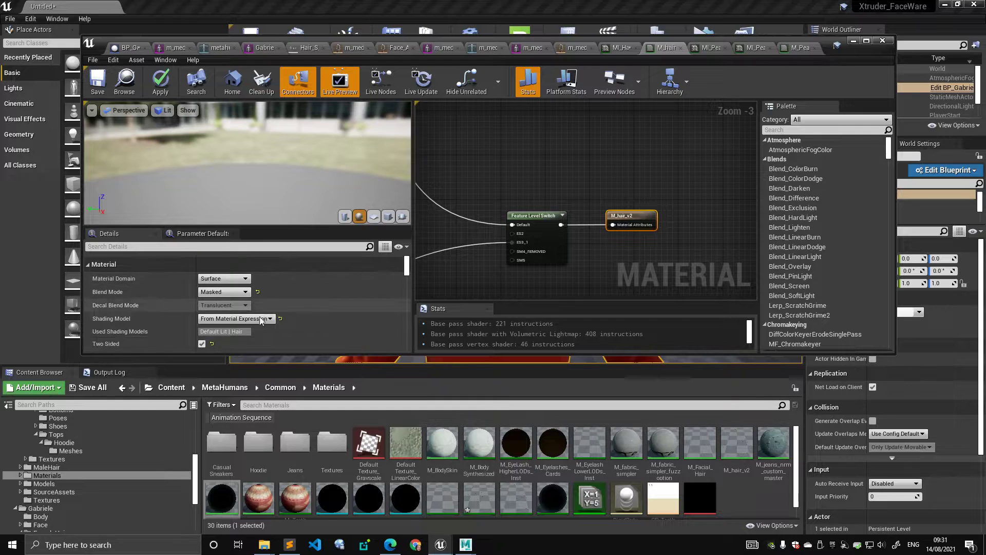
{"action": "left_click_drag", "start_coordinate": [225, 333], "coordinate": [252, 331]}
{"action": "scroll", "coordinate": [477, 159], "scroll_direction": "down", "scroll_amount": 4}
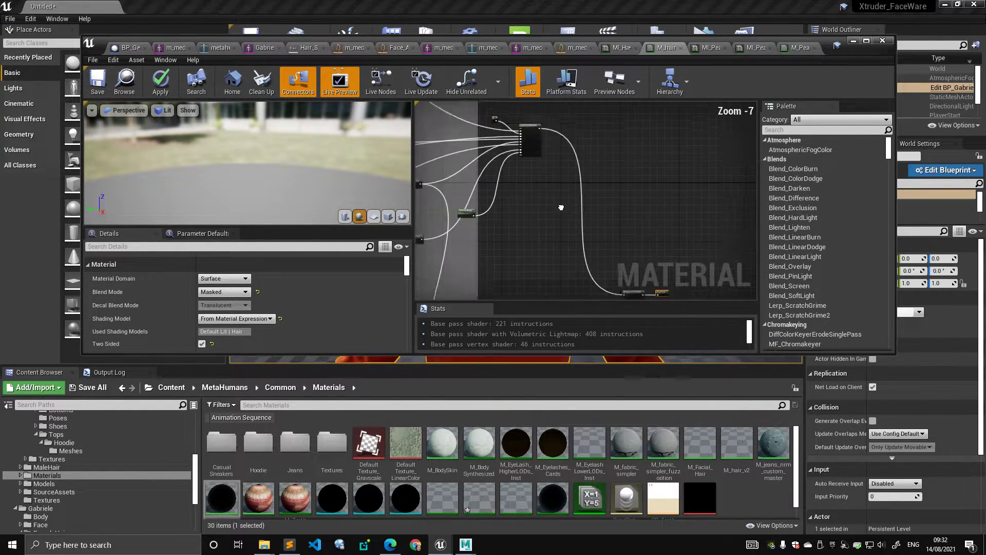
Step: Minimize the material editor window and locate the BP_Gabriele blueprint in the Content Browser
{"action": "left_click_drag", "start_coordinate": [833, 46], "coordinate": [795, 140]}
{"action": "left_click", "coordinate": [681, 4]}
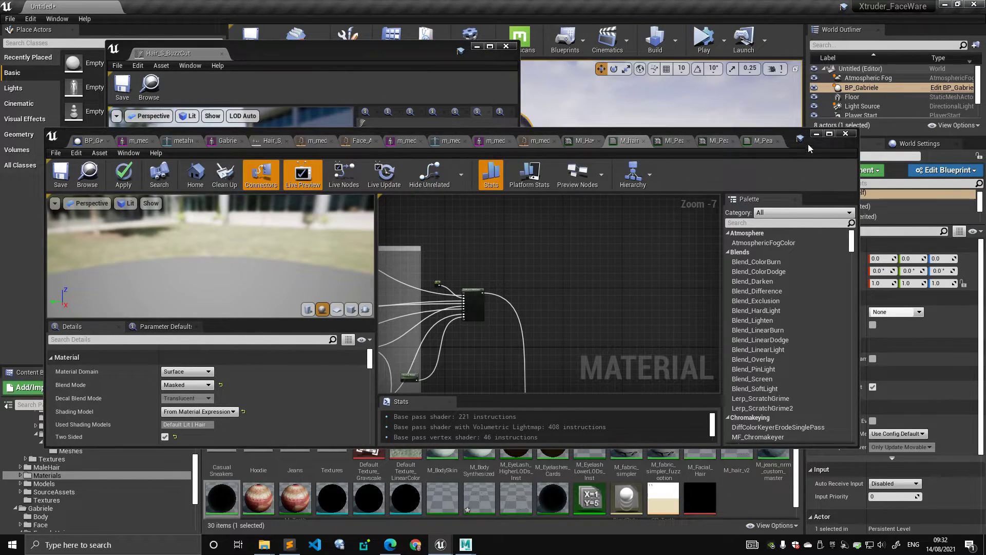
{"action": "left_click", "coordinate": [817, 135]}
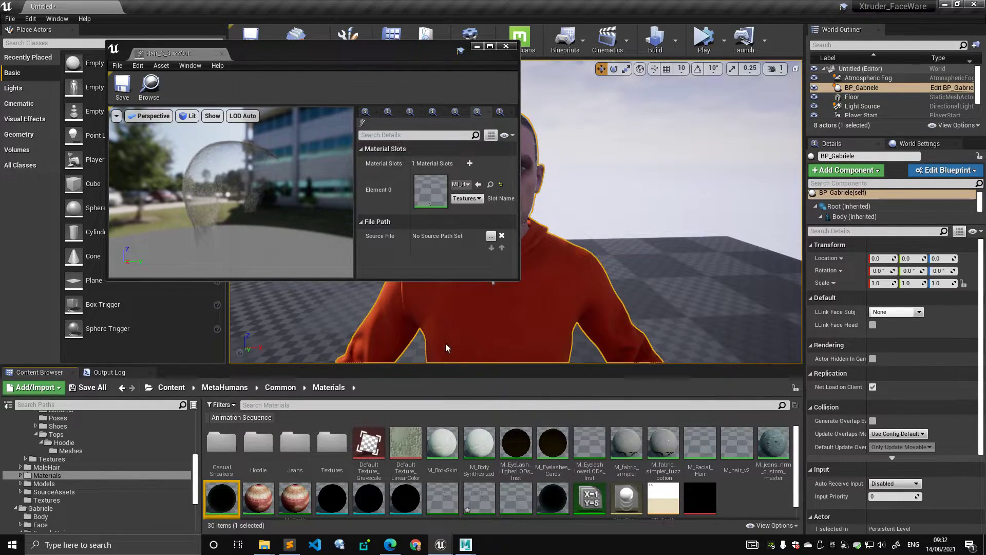
{"action": "key", "text": "ctrl+b"}
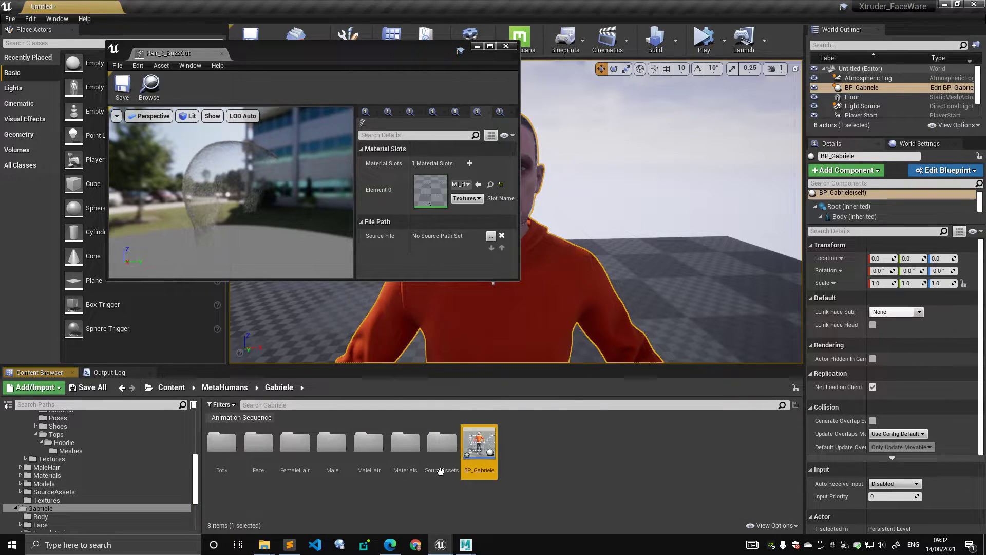
Step: Open the BP_Gabriele blueprint, maximize its editor, select the Face component and bring the face into close view
{"action": "double_click", "coordinate": [475, 456]}
{"action": "scroll", "coordinate": [98, 264], "scroll_direction": "up", "scroll_amount": 2}
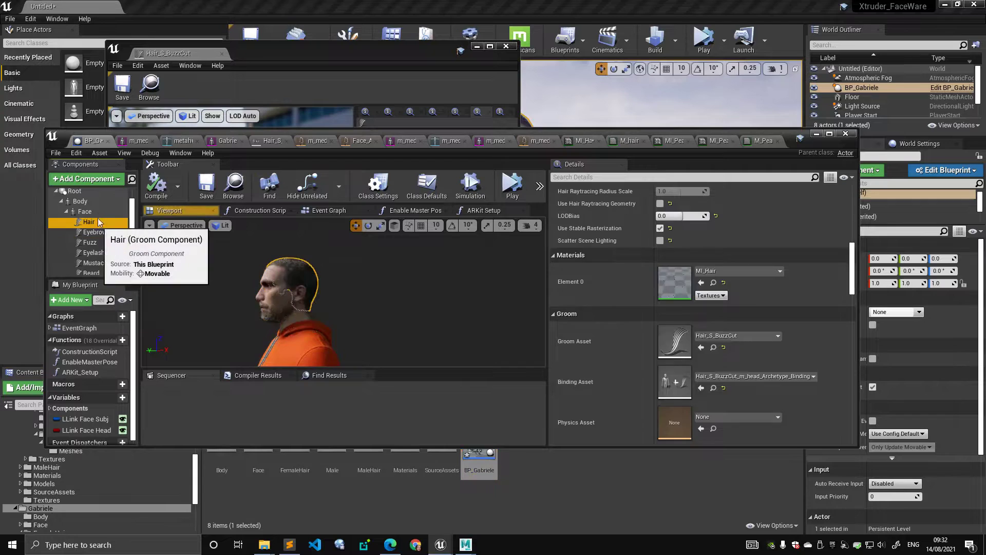
{"action": "left_click", "coordinate": [84, 211]}
{"action": "double_click", "coordinate": [673, 132]}
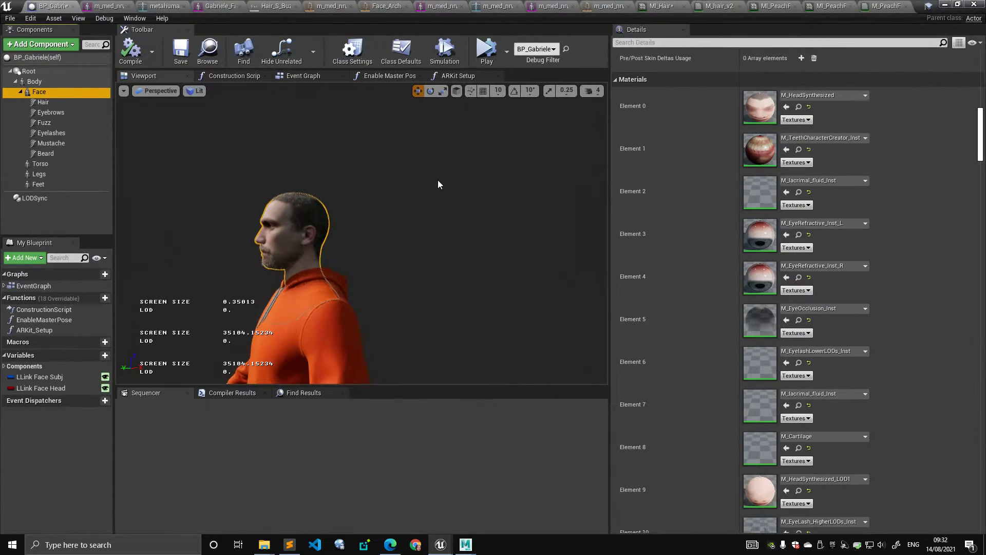
{"action": "left_click_drag", "start_coordinate": [365, 203], "coordinate": [564, 114]}
{"action": "left_click", "coordinate": [597, 91]}
{"action": "left_click_drag", "start_coordinate": [359, 231], "coordinate": [350, 190]}
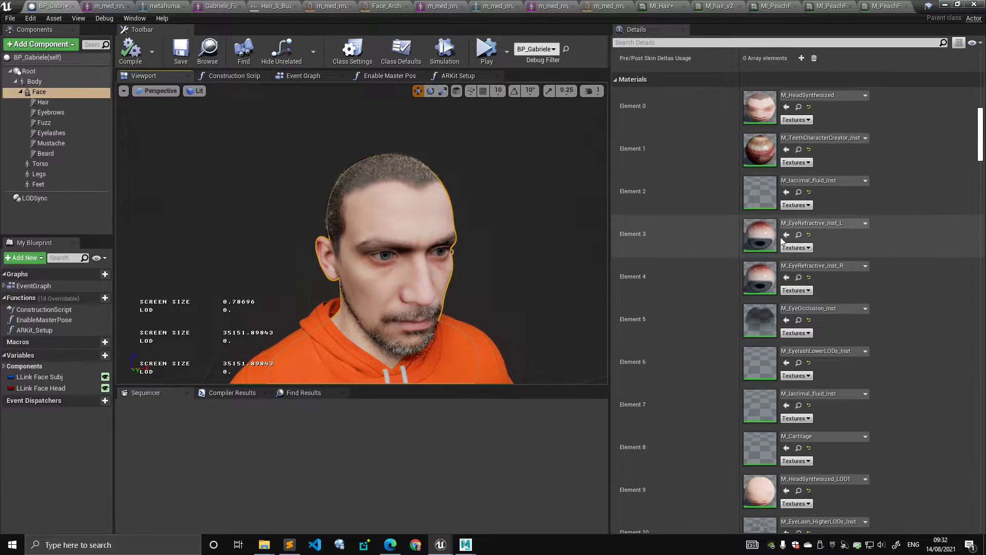
Step: Open the Element 3 left eye material and examine its eyeball preview along with its iris, refraction and sclera parameters
{"action": "double_click", "coordinate": [759, 238]}
{"action": "left_click_drag", "start_coordinate": [907, 6], "coordinate": [883, 5]}
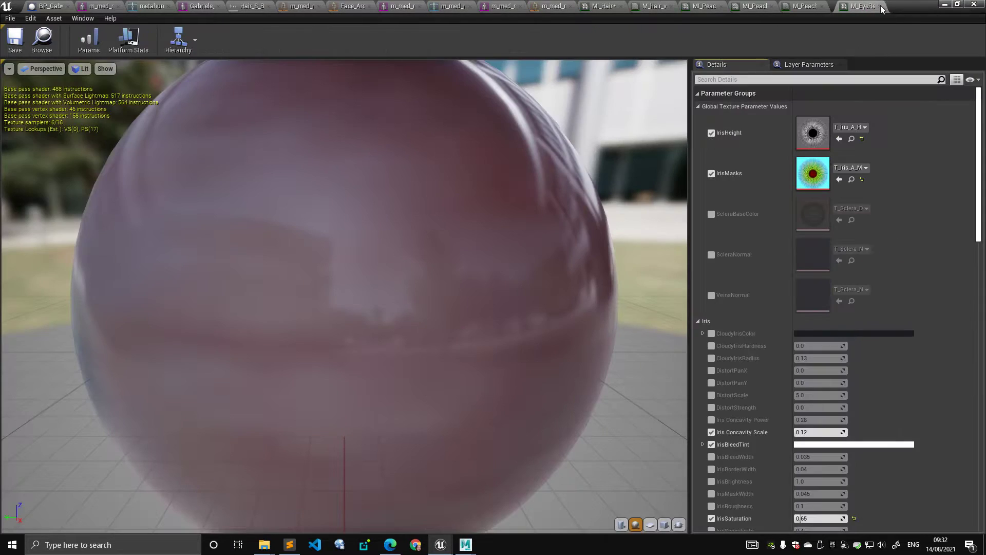
{"action": "double_click", "coordinate": [922, 5]}
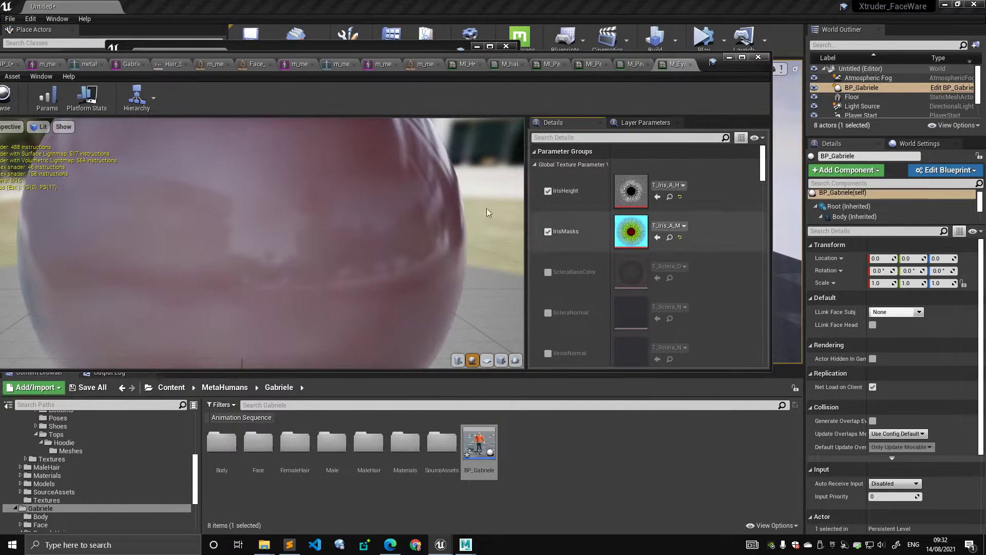
{"action": "scroll", "coordinate": [374, 209], "scroll_direction": "down", "scroll_amount": 5}
{"action": "left_click_drag", "start_coordinate": [170, 246], "coordinate": [225, 246]}
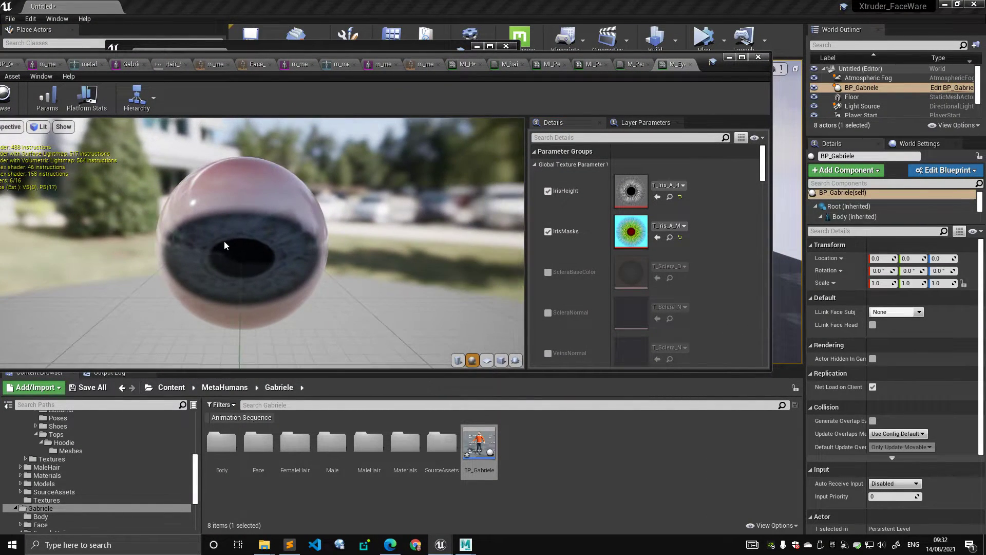
{"action": "scroll", "coordinate": [647, 288], "scroll_direction": "down", "scroll_amount": 15}
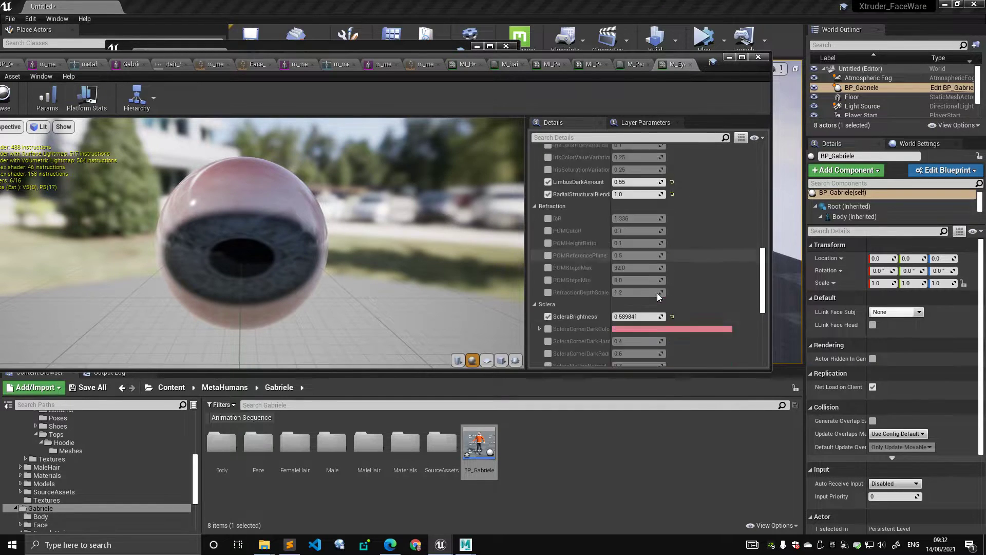
{"action": "scroll", "coordinate": [652, 287], "scroll_direction": "up", "scroll_amount": 6}
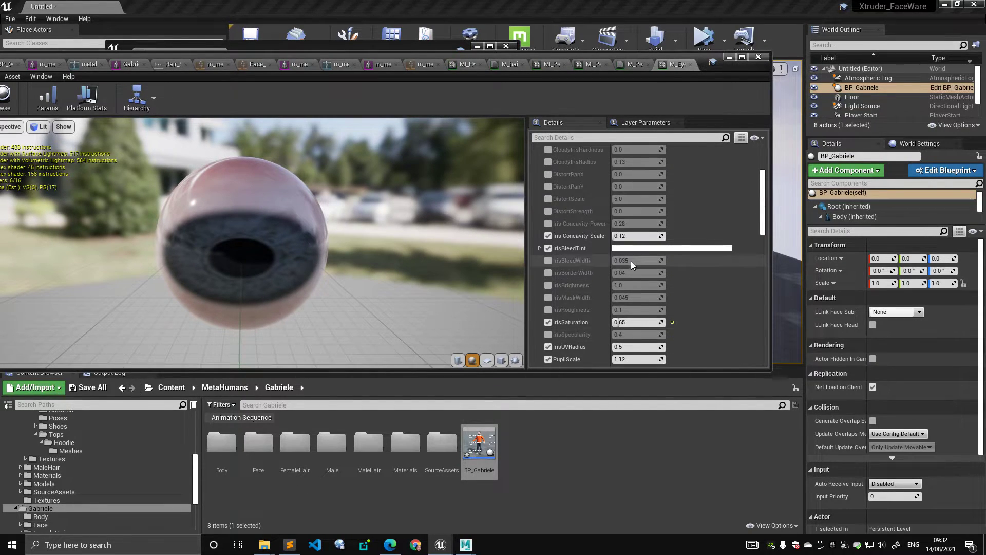
Step: Set Iris Concavity Scale to 4.0 and inspect the eyeball preview
{"action": "left_click_drag", "start_coordinate": [637, 236], "coordinate": [652, 259]}
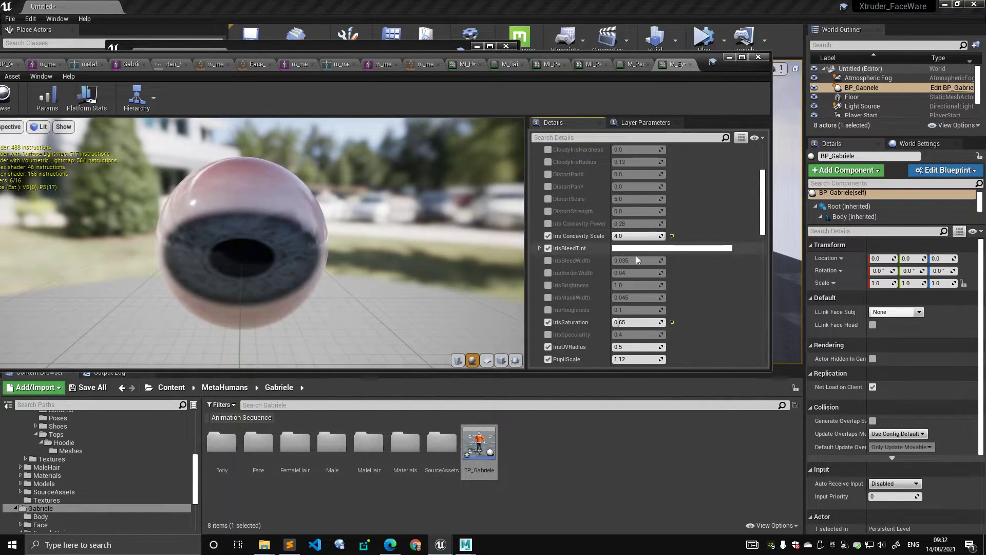
{"action": "left_click_drag", "start_coordinate": [358, 251], "coordinate": [354, 251]}
{"action": "scroll", "coordinate": [894, 246], "scroll_direction": "down", "scroll_amount": 4}
{"action": "scroll", "coordinate": [637, 252], "scroll_direction": "up", "scroll_amount": 5}
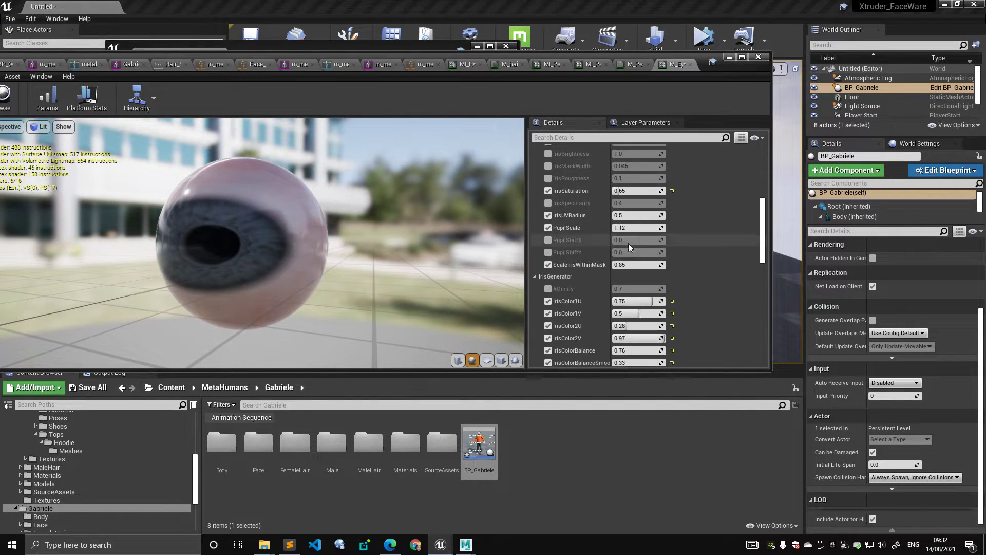
Step: Locate and open the parent instance M_EyeRefractive_Inst_L, and from it open its own parent material M_EyeRefractive
{"action": "scroll", "coordinate": [645, 263], "scroll_direction": "down", "scroll_amount": 8}
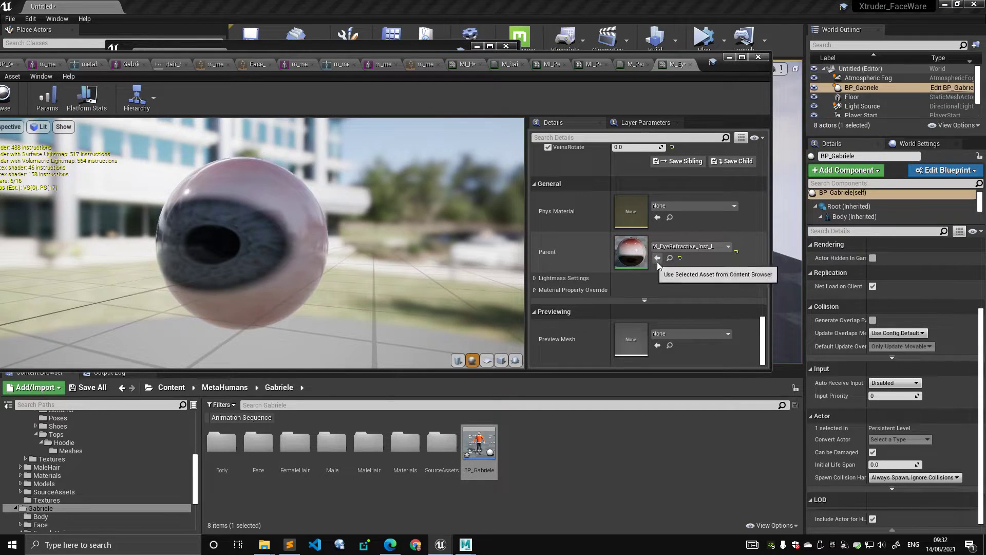
{"action": "left_click", "coordinate": [669, 258]}
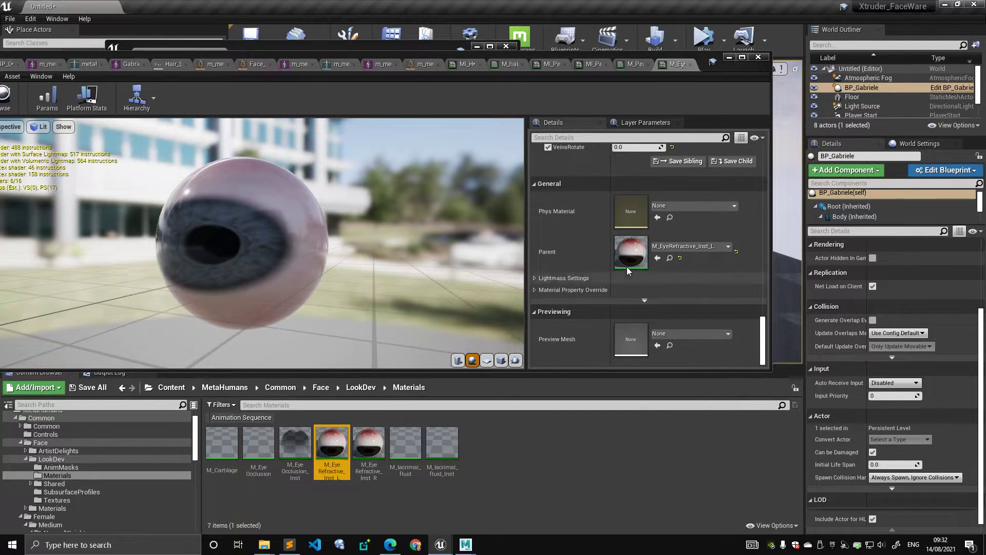
{"action": "double_click", "coordinate": [339, 462]}
{"action": "scroll", "coordinate": [679, 295], "scroll_direction": "down", "scroll_amount": 5}
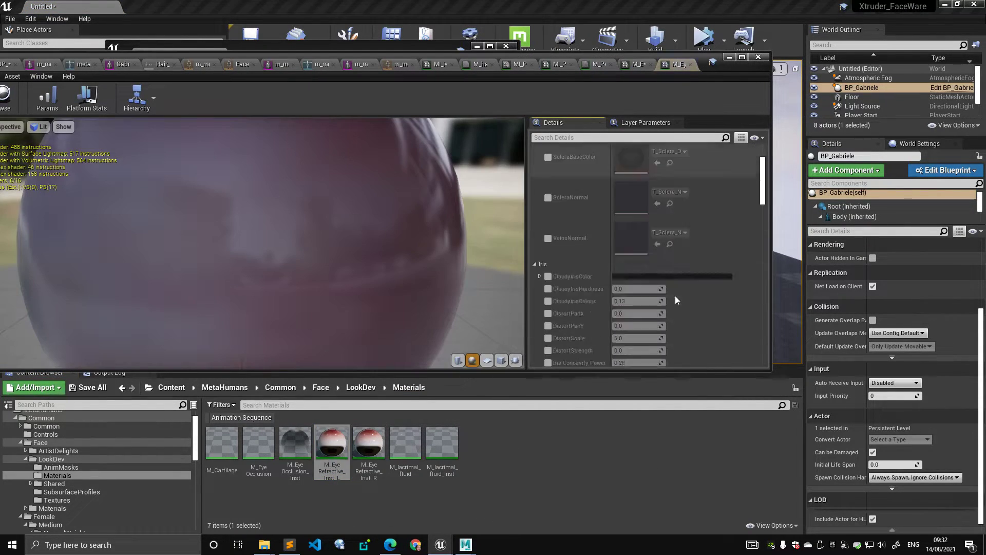
{"action": "scroll", "coordinate": [682, 300], "scroll_direction": "down", "scroll_amount": 10}
{"action": "double_click", "coordinate": [631, 251]}
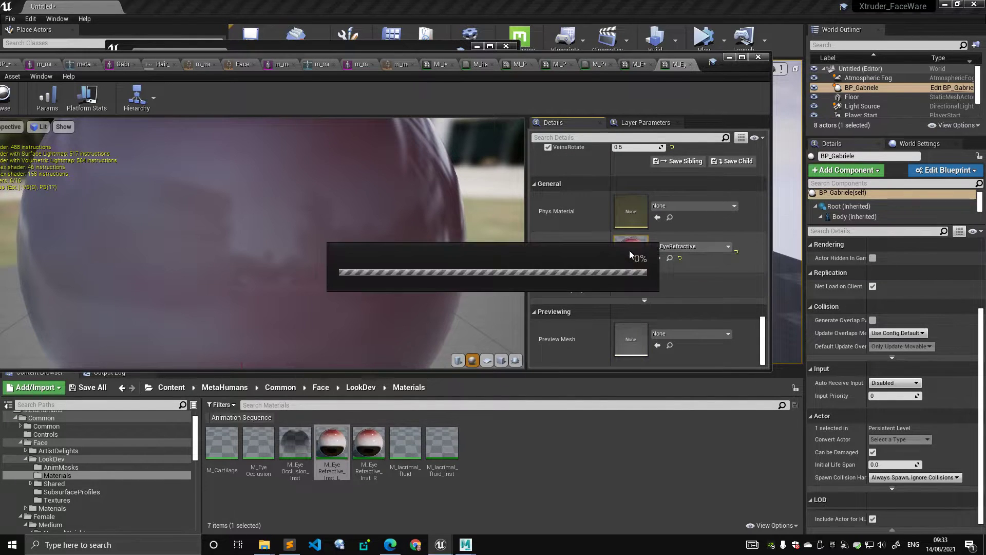
Step: Examine the M_EyeRefractive node graph, following its distortion, pupil and texture nodes
{"action": "scroll", "coordinate": [403, 216], "scroll_direction": "down", "scroll_amount": 6}
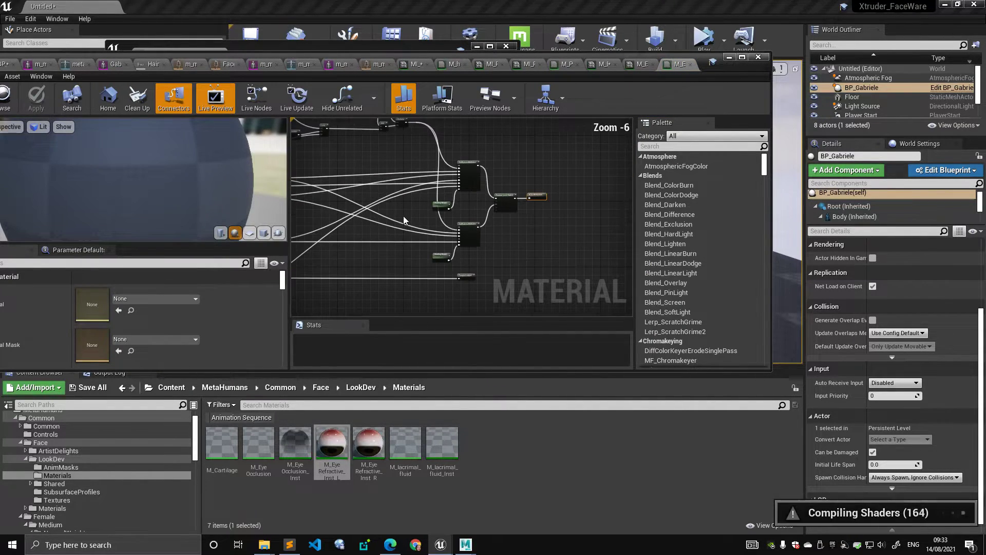
{"action": "scroll", "coordinate": [412, 224], "scroll_direction": "down", "scroll_amount": 6}
{"action": "scroll", "coordinate": [433, 201], "scroll_direction": "up", "scroll_amount": 6}
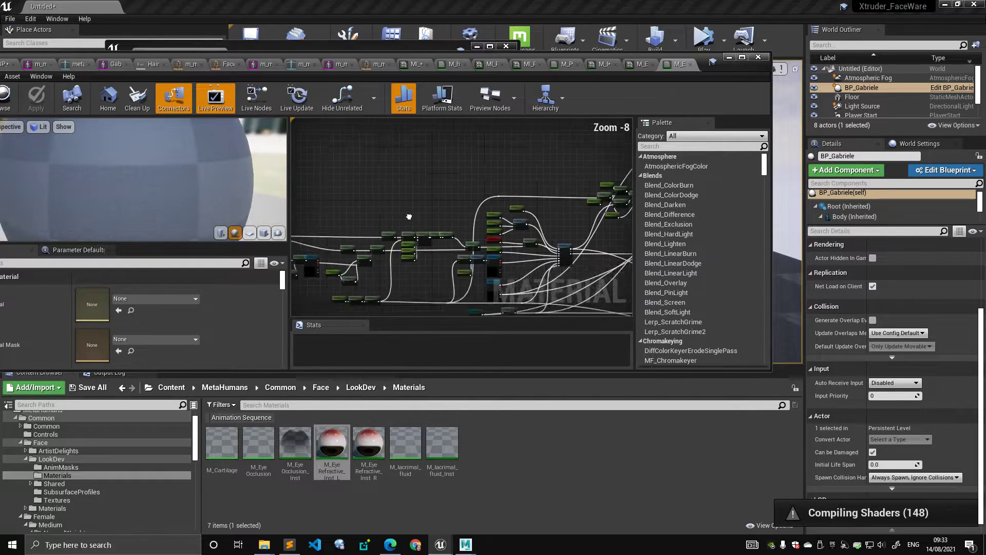
{"action": "scroll", "coordinate": [434, 201], "scroll_direction": "up", "scroll_amount": 4}
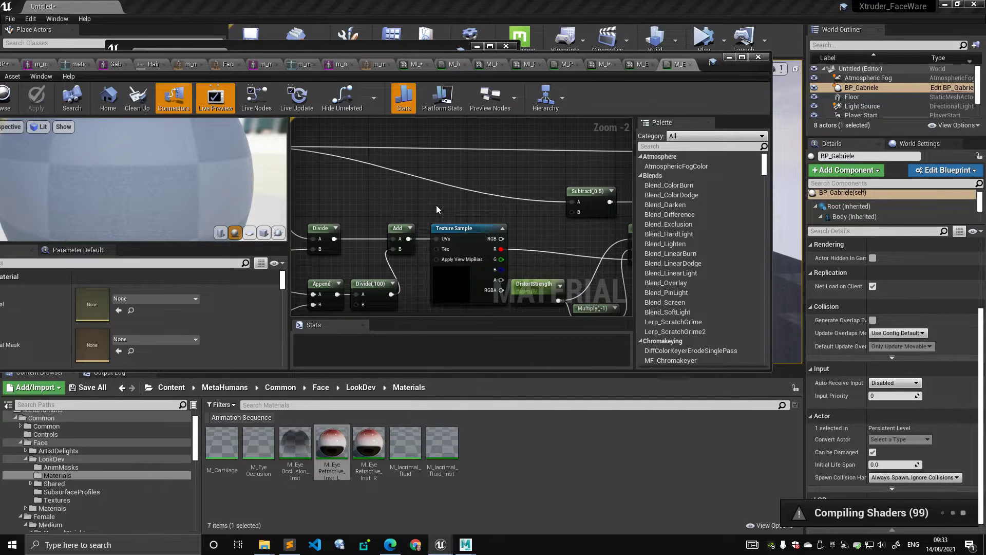
{"action": "scroll", "coordinate": [451, 178], "scroll_direction": "down", "scroll_amount": 5}
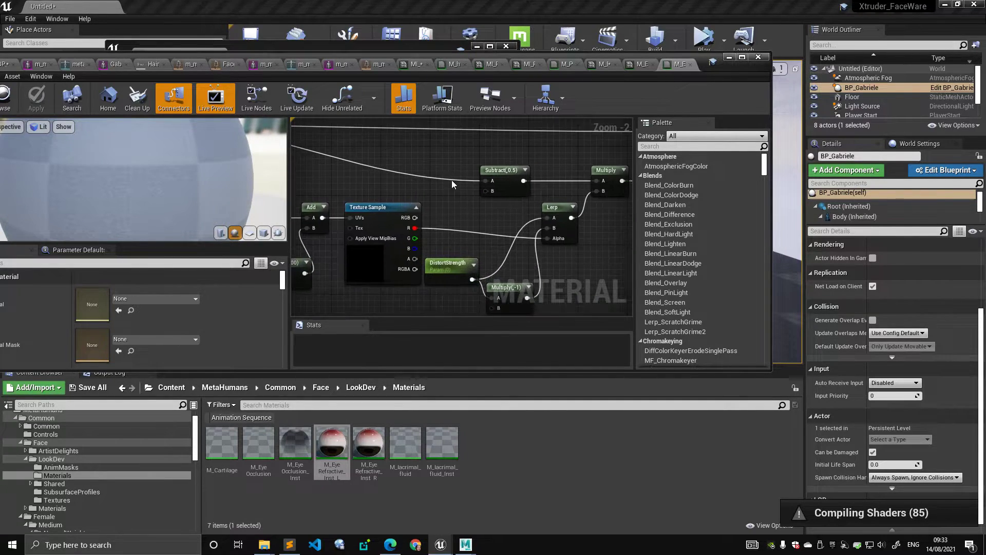
{"action": "scroll", "coordinate": [525, 230], "scroll_direction": "up", "scroll_amount": 4}
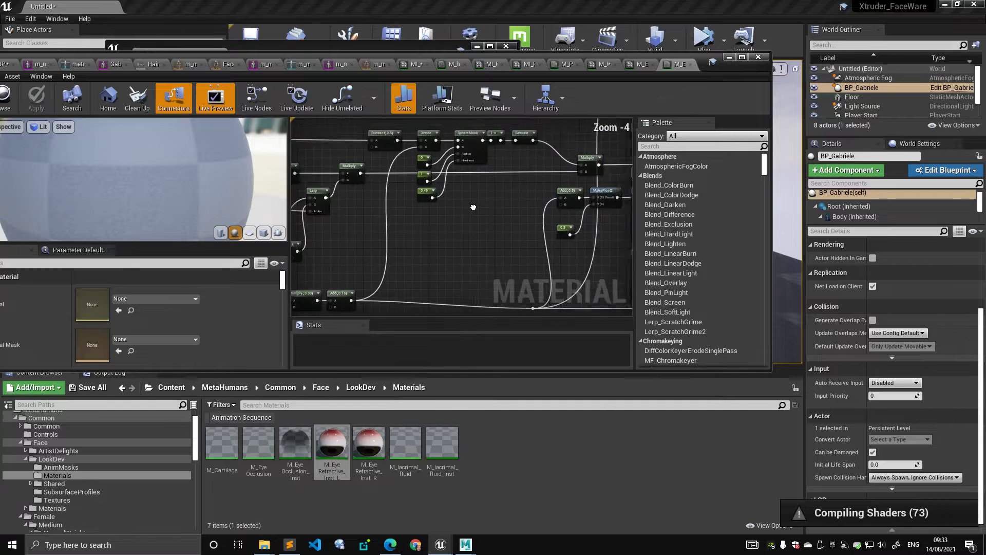
{"action": "scroll", "coordinate": [409, 210], "scroll_direction": "down", "scroll_amount": 4}
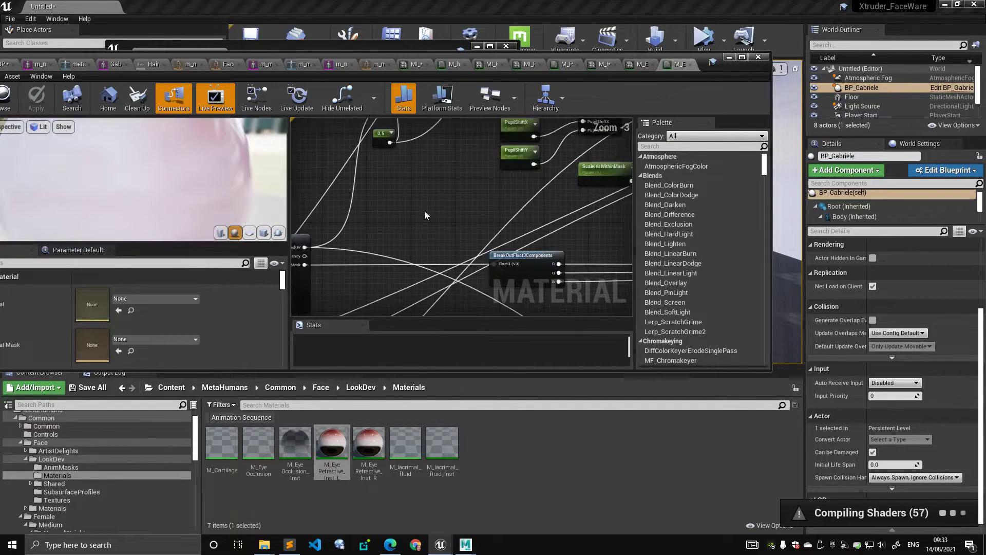
{"action": "scroll", "coordinate": [402, 229], "scroll_direction": "up", "scroll_amount": 4}
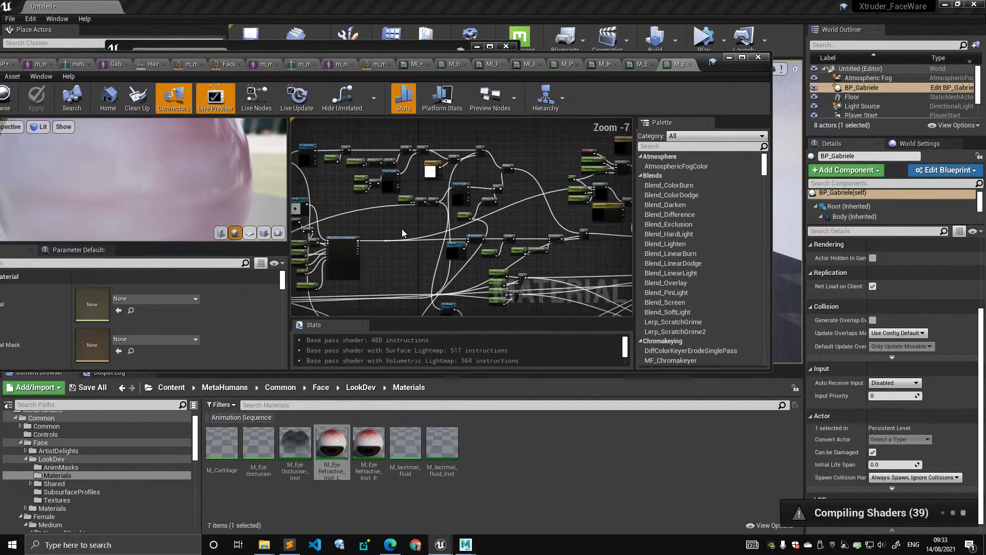
{"action": "scroll", "coordinate": [503, 240], "scroll_direction": "down", "scroll_amount": 4}
{"action": "scroll", "coordinate": [510, 241], "scroll_direction": "up", "scroll_amount": 1}
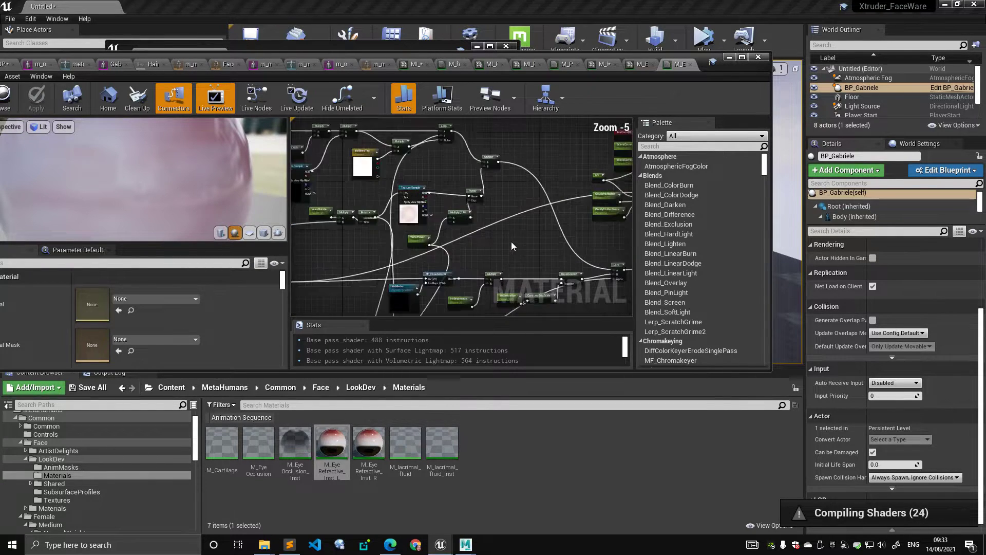
Step: Return to M_EyeRefractive_Inst_L and review its texture and iris parameters together with the eyeball preview
{"action": "left_click", "coordinate": [637, 63]}
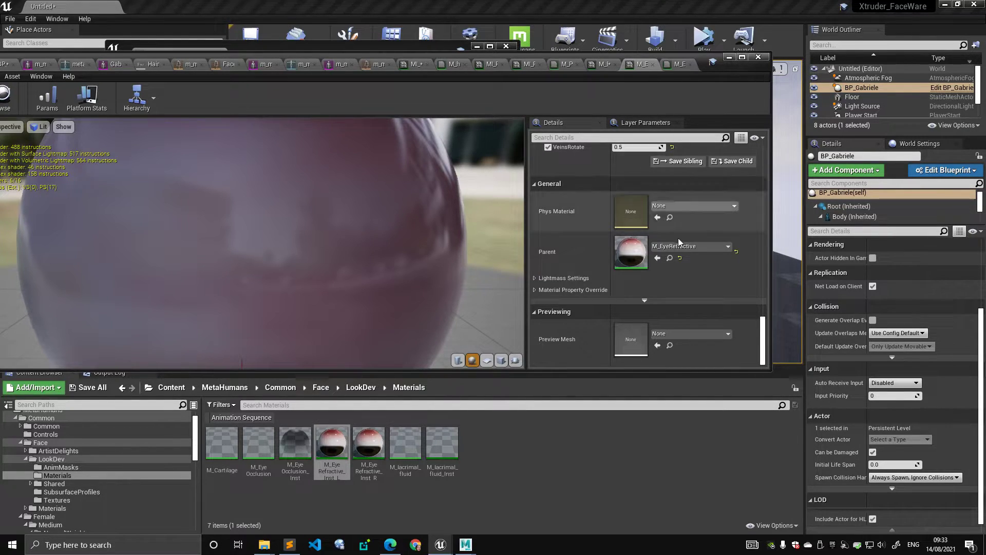
{"action": "scroll", "coordinate": [657, 255], "scroll_direction": "up", "scroll_amount": 4}
{"action": "scroll", "coordinate": [658, 254], "scroll_direction": "up", "scroll_amount": 2}
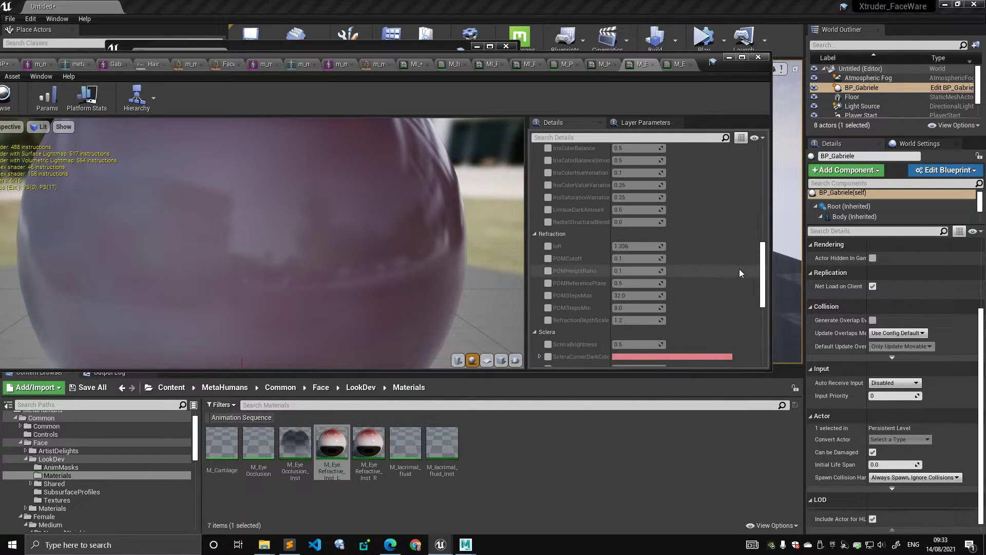
{"action": "left_click_drag", "start_coordinate": [766, 252], "coordinate": [765, 150]}
{"action": "scroll", "coordinate": [765, 162], "scroll_direction": "down", "scroll_amount": 1}
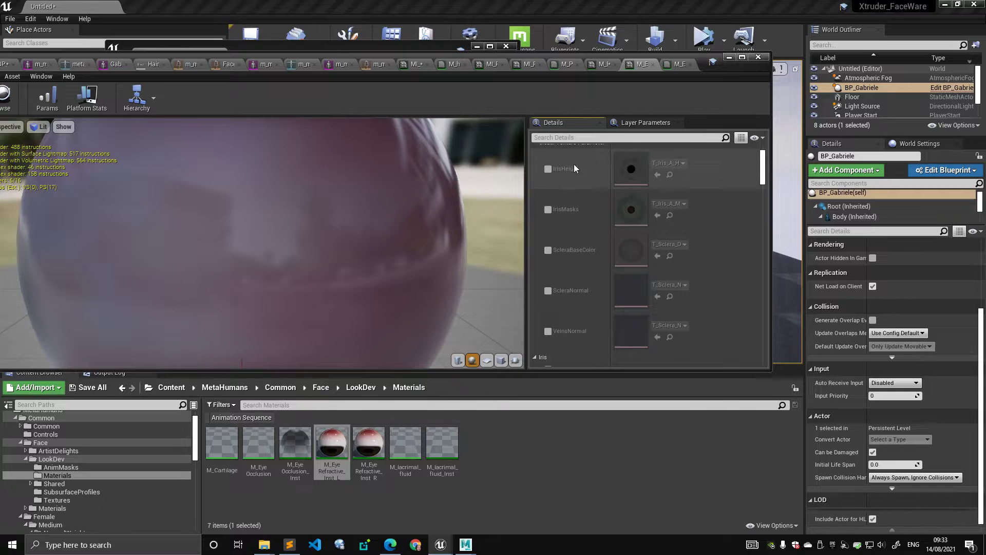
{"action": "scroll", "coordinate": [593, 241], "scroll_direction": "down", "scroll_amount": 1}
{"action": "scroll", "coordinate": [583, 247], "scroll_direction": "down", "scroll_amount": 10}
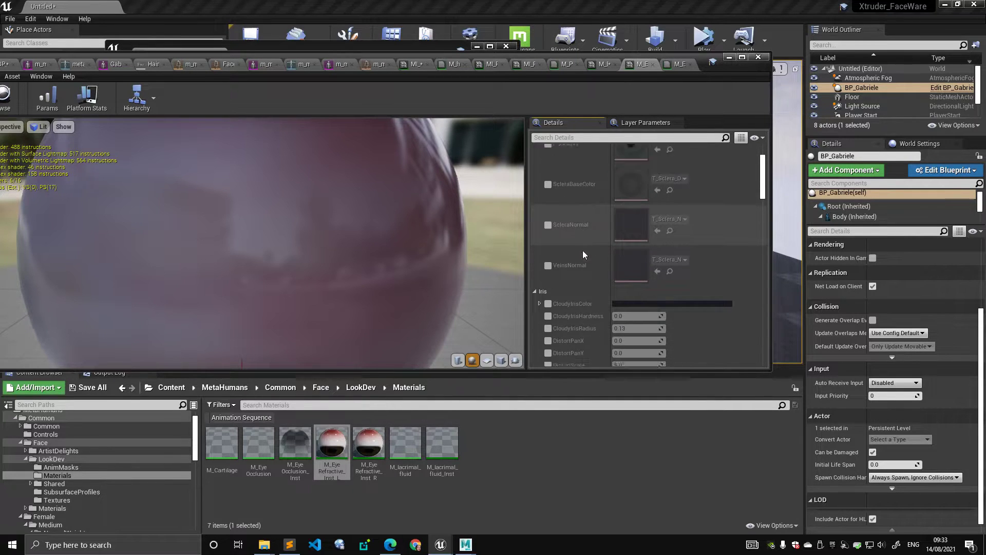
{"action": "left_click_drag", "start_coordinate": [236, 235], "coordinate": [154, 247]}
{"action": "left_click_drag", "start_coordinate": [315, 265], "coordinate": [379, 272]}
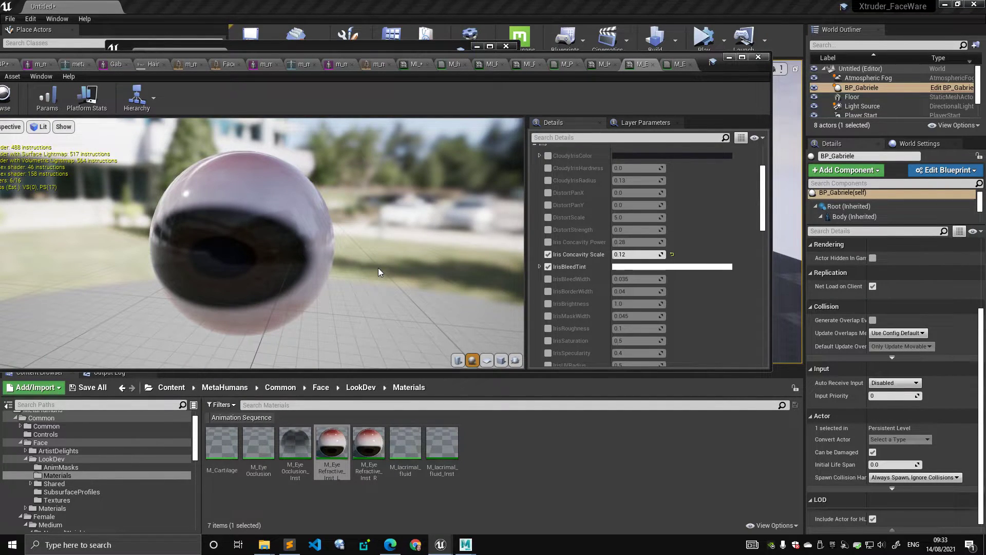
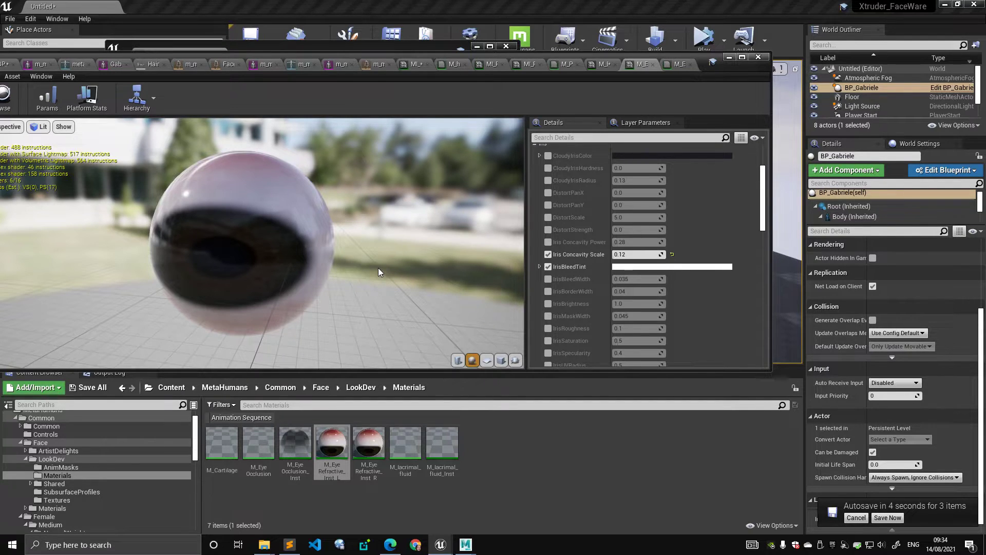
Step: Go back to the BP_Gabriele blueprint, open the Face's Element 0 material M_HeadSynthesized and turn its preview to show the face
{"action": "left_click_drag", "start_coordinate": [715, 69], "coordinate": [863, 226]}
{"action": "left_click", "coordinate": [137, 223]}
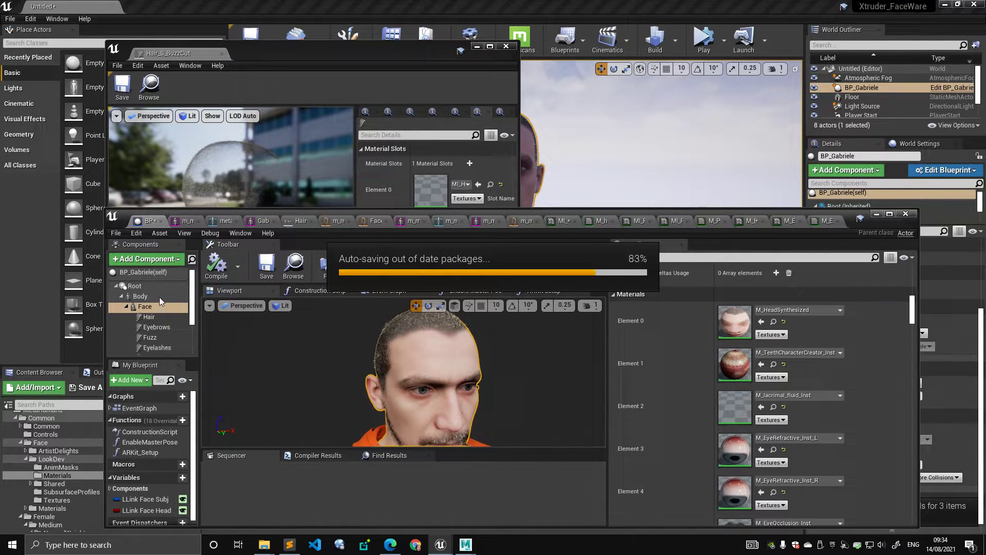
{"action": "left_click_drag", "start_coordinate": [876, 225], "coordinate": [840, 98]}
{"action": "double_click", "coordinate": [700, 196]}
{"action": "left_click_drag", "start_coordinate": [360, 224], "coordinate": [462, 226]}
{"action": "scroll", "coordinate": [359, 223], "scroll_direction": "down", "scroll_amount": 4}
{"action": "left_click_drag", "start_coordinate": [339, 261], "coordinate": [380, 267]}
{"action": "scroll", "coordinate": [769, 248], "scroll_direction": "down", "scroll_amount": 1}
Step: Look through the head material instance's parameters down to the scattering and specular groups
{"action": "scroll", "coordinate": [801, 255], "scroll_direction": "down", "scroll_amount": 15}
{"action": "scroll", "coordinate": [804, 289], "scroll_direction": "down", "scroll_amount": 6}
{"action": "scroll", "coordinate": [803, 299], "scroll_direction": "up", "scroll_amount": 5}
{"action": "mouse_move", "coordinate": [592, 270]}
{"action": "left_mouse_down"}
{"action": "mouse_move", "coordinate": [554, 272]}
{"action": "mouse_move", "coordinate": [593, 270]}
{"action": "left_mouse_up"}
{"action": "scroll", "coordinate": [781, 281], "scroll_direction": "up", "scroll_amount": 4}
{"action": "scroll", "coordinate": [782, 297], "scroll_direction": "down", "scroll_amount": 8}
{"action": "scroll", "coordinate": [783, 329], "scroll_direction": "down", "scroll_amount": 8}
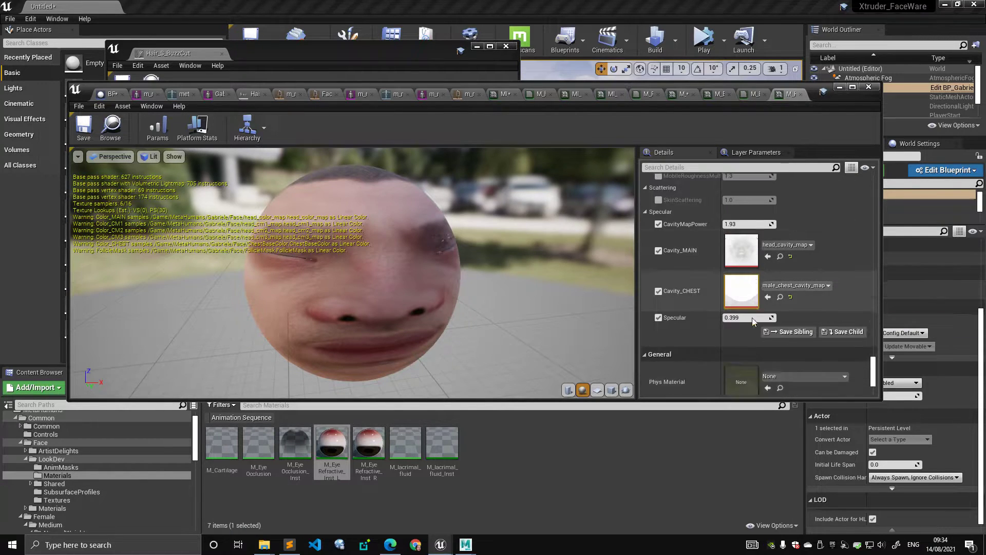
Step: Open the head material's parent instance and review its eye makeup, freckles, lipstick and remaining parameters
{"action": "scroll", "coordinate": [753, 318], "scroll_direction": "down", "scroll_amount": 5}
{"action": "double_click", "coordinate": [742, 291]}
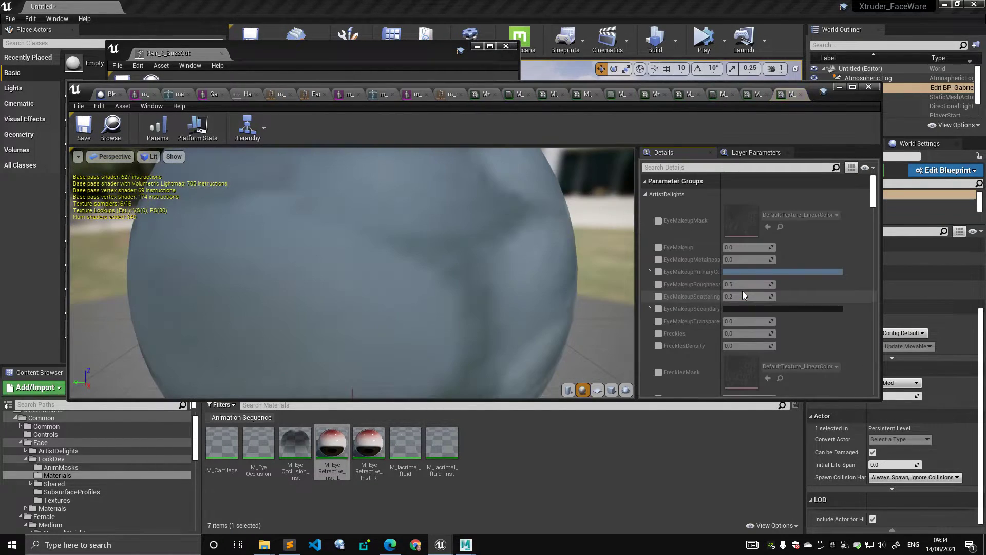
{"action": "scroll", "coordinate": [759, 264], "scroll_direction": "down", "scroll_amount": 4}
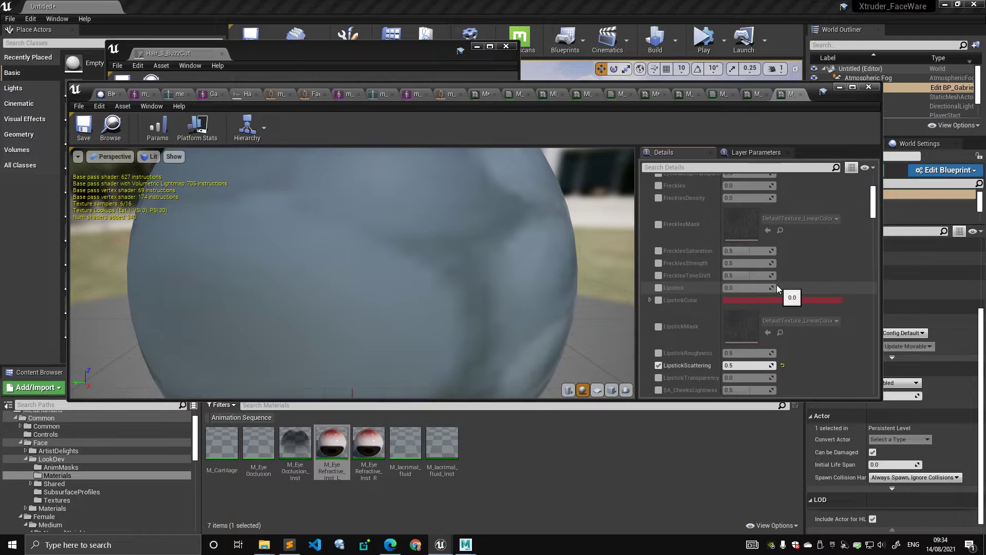
{"action": "scroll", "coordinate": [783, 308], "scroll_direction": "down", "scroll_amount": 6}
{"action": "left_click_drag", "start_coordinate": [368, 267], "coordinate": [478, 278]}
{"action": "scroll", "coordinate": [368, 267], "scroll_direction": "down", "scroll_amount": 6}
{"action": "scroll", "coordinate": [806, 280], "scroll_direction": "down", "scroll_amount": 10}
{"action": "scroll", "coordinate": [814, 336], "scroll_direction": "down", "scroll_amount": 10}
Step: Locate the head instance's parent material M_Head in the content folders and open it for editing
{"action": "scroll", "coordinate": [799, 344], "scroll_direction": "down", "scroll_amount": 5}
{"action": "left_click", "coordinate": [779, 288]}
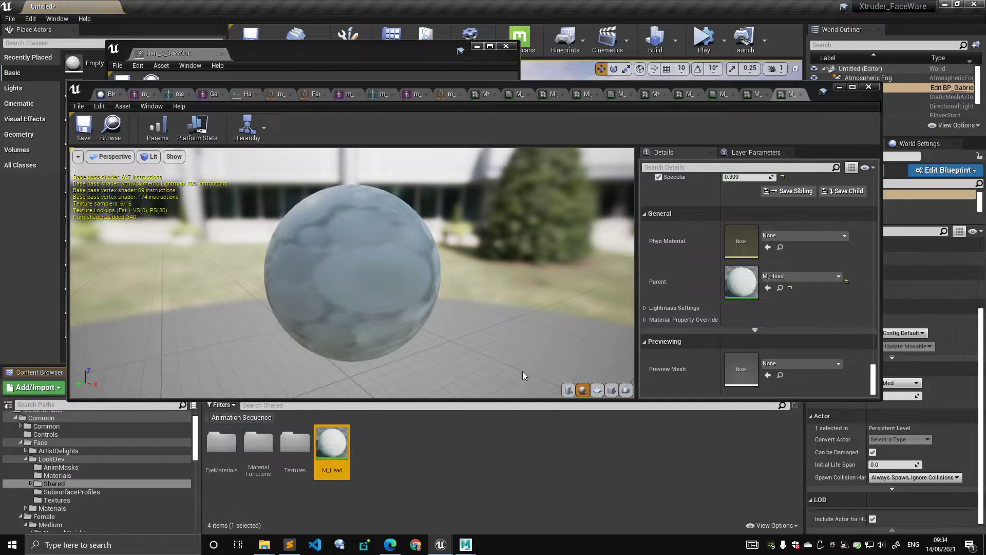
{"action": "double_click", "coordinate": [332, 442]}
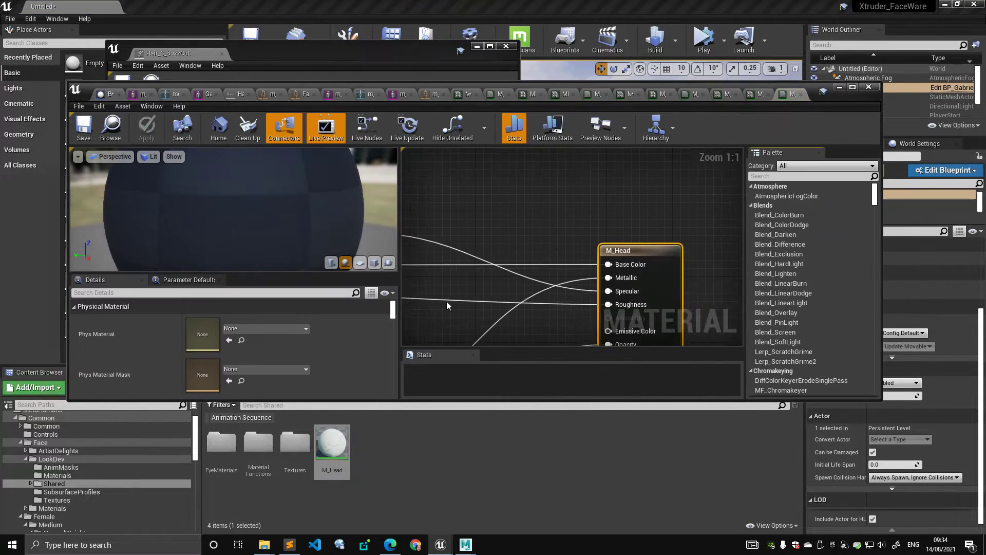
Step: Look over the M_Head graph's Freckles, EyeMakeup and Lipstick node groups
{"action": "scroll", "coordinate": [509, 241], "scroll_direction": "down", "scroll_amount": 10}
{"action": "right_click_drag", "start_coordinate": [522, 271], "coordinate": [577, 236]}
{"action": "right_click_drag", "start_coordinate": [597, 286], "coordinate": [484, 233]}
{"action": "scroll", "coordinate": [540, 243], "scroll_direction": "up", "scroll_amount": 1}
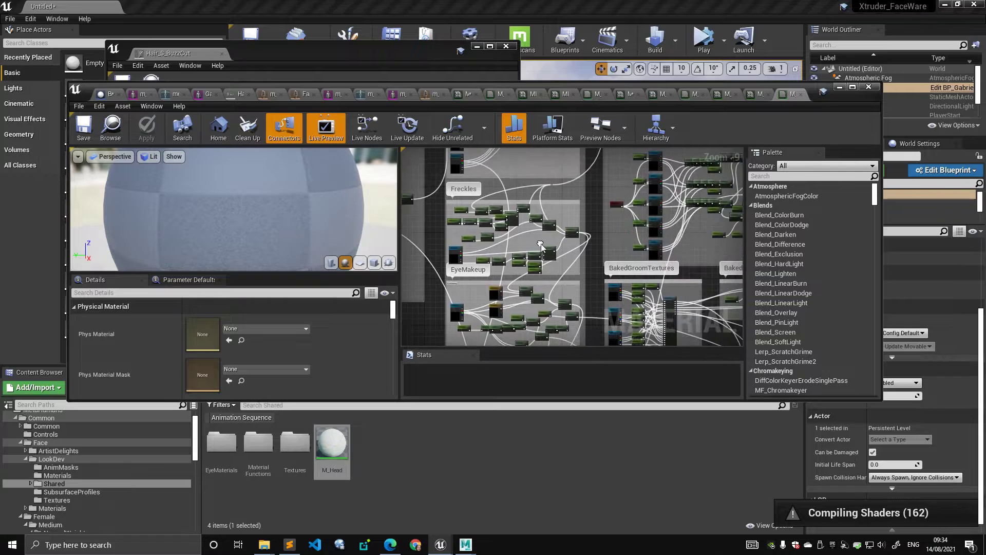
{"action": "scroll", "coordinate": [553, 252], "scroll_direction": "up", "scroll_amount": 1}
{"action": "scroll", "coordinate": [591, 244], "scroll_direction": "up", "scroll_amount": 2}
{"action": "scroll", "coordinate": [571, 246], "scroll_direction": "down", "scroll_amount": 2}
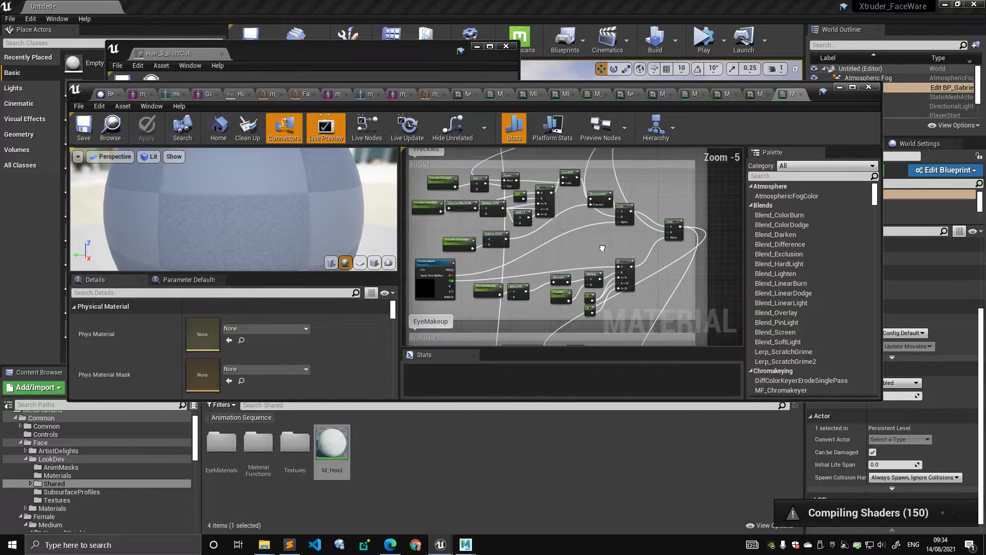
{"action": "scroll", "coordinate": [608, 275], "scroll_direction": "down", "scroll_amount": 2}
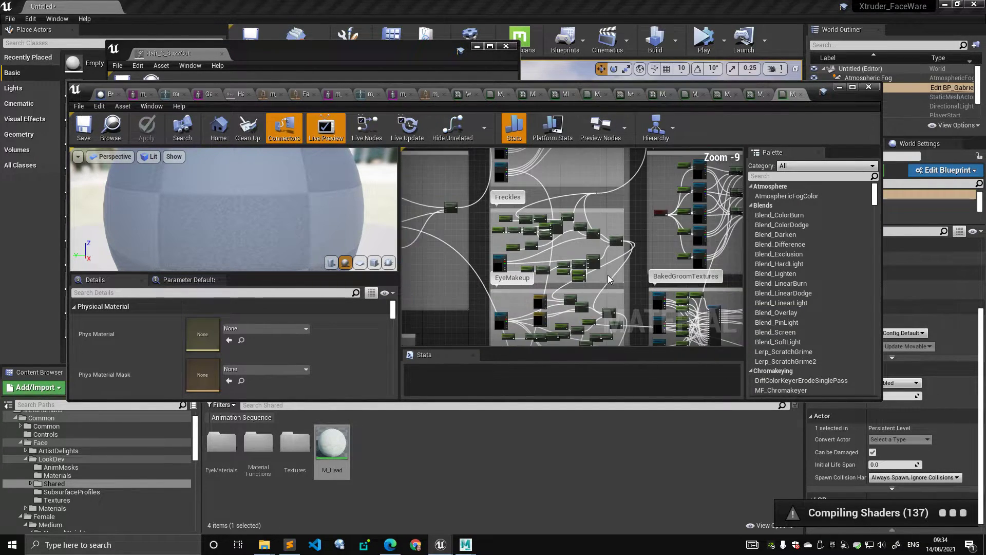
{"action": "right_click_drag", "start_coordinate": [516, 308], "coordinate": [521, 262]}
{"action": "scroll", "coordinate": [619, 251], "scroll_direction": "up", "scroll_amount": 2}
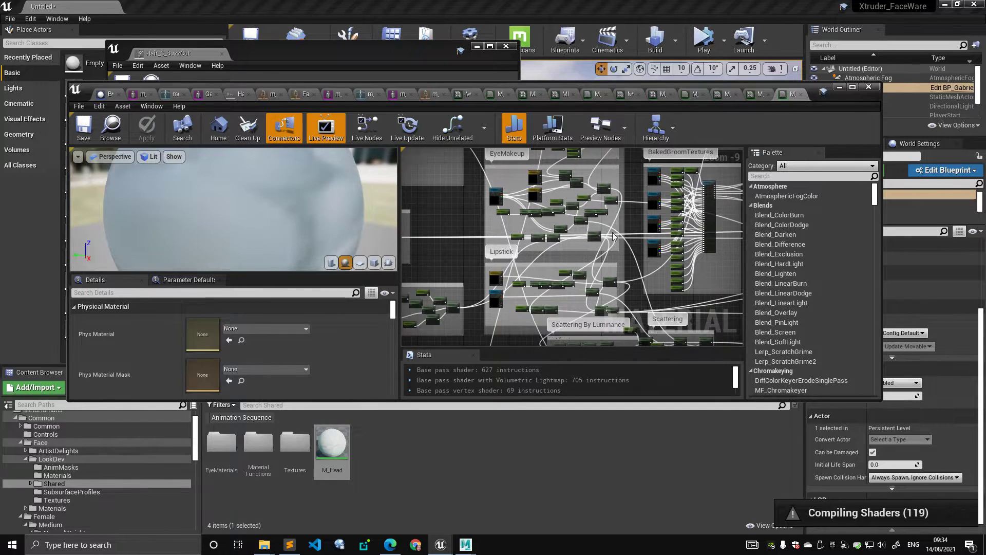
{"action": "scroll", "coordinate": [591, 239], "scroll_direction": "up", "scroll_amount": 1}
Step: Trace the M_Head graph upward from the makeup groups to the SkinAccents nodes
{"action": "right_click_drag", "start_coordinate": [547, 266], "coordinate": [557, 339]}
{"action": "scroll", "coordinate": [531, 223], "scroll_direction": "down", "scroll_amount": 2}
{"action": "scroll", "coordinate": [573, 233], "scroll_direction": "up", "scroll_amount": 2}
{"action": "scroll", "coordinate": [573, 233], "scroll_direction": "up", "scroll_amount": 1}
{"action": "right_click_drag", "start_coordinate": [624, 230], "coordinate": [552, 283]}
{"action": "scroll", "coordinate": [555, 288], "scroll_direction": "down", "scroll_amount": 1}
{"action": "right_click_drag", "start_coordinate": [551, 236], "coordinate": [555, 292]}
{"action": "scroll", "coordinate": [579, 257], "scroll_direction": "up", "scroll_amount": 2}
{"action": "scroll", "coordinate": [577, 257], "scroll_direction": "down", "scroll_amount": 2}
{"action": "right_click_drag", "start_coordinate": [593, 194], "coordinate": [559, 264]}
{"action": "right_click_drag", "start_coordinate": [557, 208], "coordinate": [546, 295]}
{"action": "right_click_drag", "start_coordinate": [557, 235], "coordinate": [559, 303]}
{"action": "right_click_drag", "start_coordinate": [529, 218], "coordinate": [526, 310]}
{"action": "scroll", "coordinate": [567, 252], "scroll_direction": "up", "scroll_amount": 3}
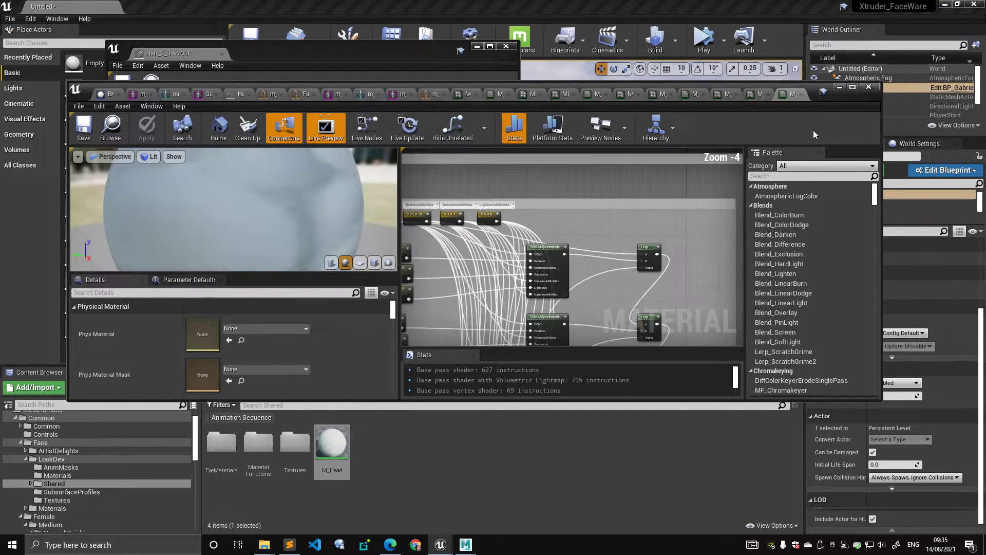
Step: Maximize the material editor and examine the SkinAccents redness, saturation and lightness parameters under ArtistDelights
{"action": "double_click", "coordinate": [842, 94]}
{"action": "right_click_drag", "start_coordinate": [671, 176], "coordinate": [580, 176]}
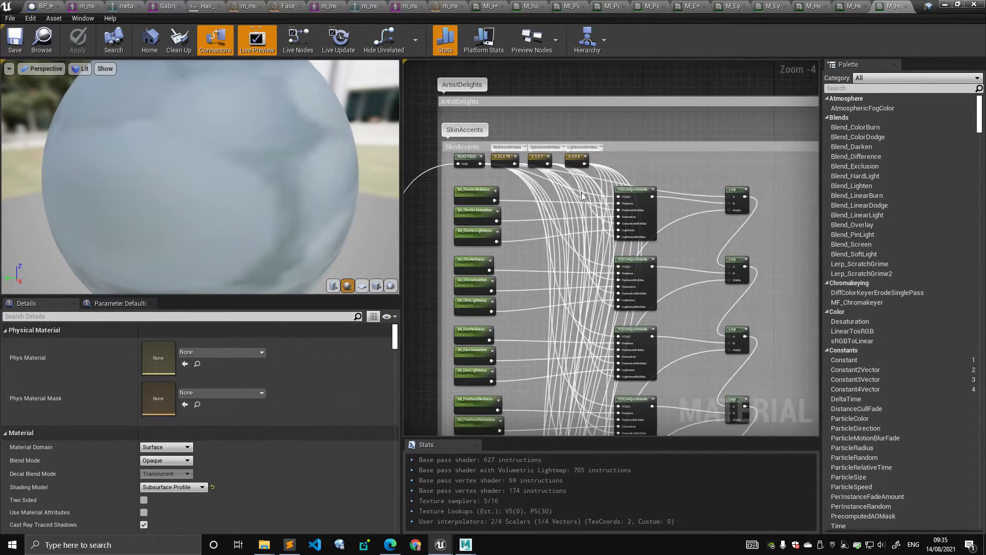
{"action": "scroll", "coordinate": [583, 193], "scroll_direction": "down", "scroll_amount": 1}
{"action": "scroll", "coordinate": [532, 264], "scroll_direction": "up", "scroll_amount": 2}
{"action": "mouse_move", "coordinate": [577, 237]}
{"action": "right_mouse_down"}
{"action": "mouse_move", "coordinate": [532, 264]}
{"action": "mouse_move", "coordinate": [593, 245]}
{"action": "right_mouse_up"}
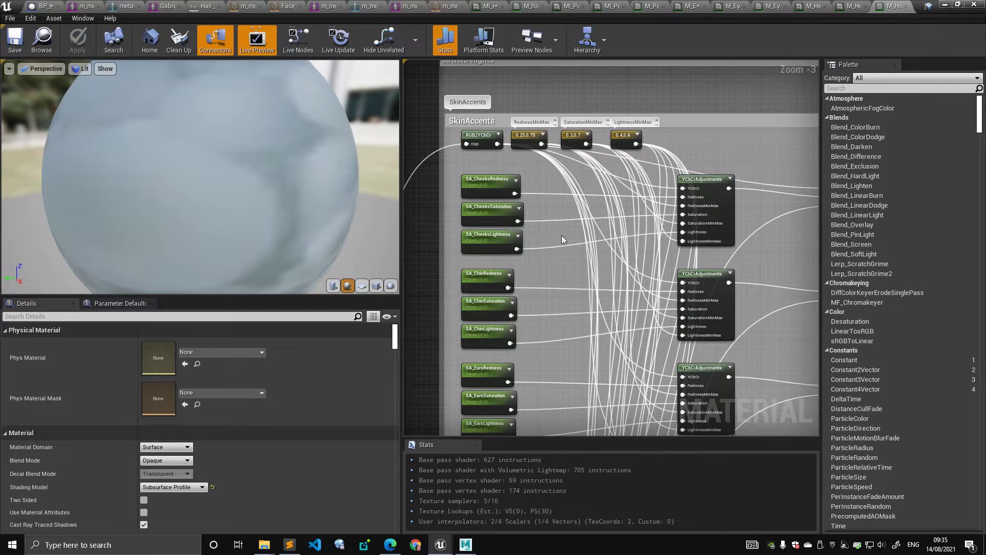
{"action": "scroll", "coordinate": [548, 218], "scroll_direction": "down", "scroll_amount": 6}
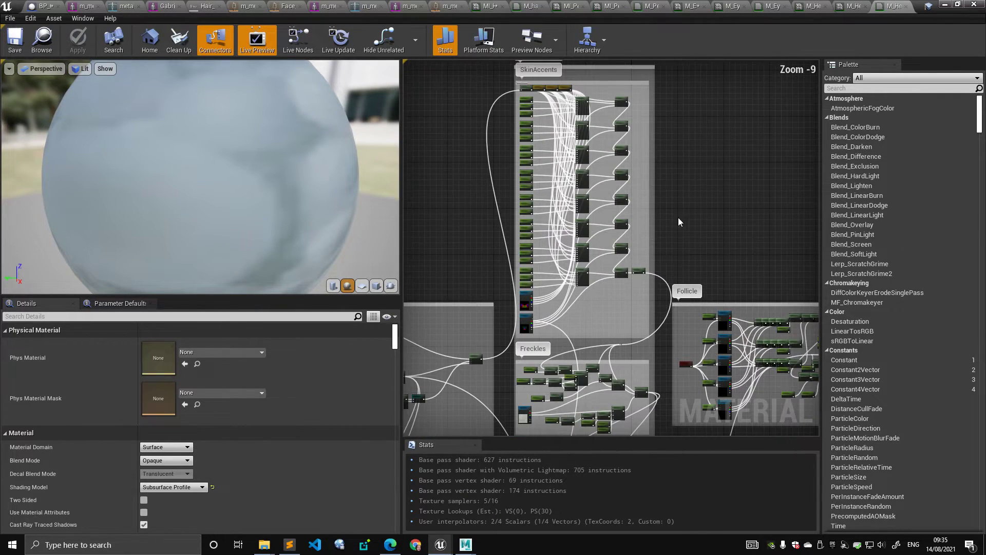
{"action": "right_click_drag", "start_coordinate": [626, 272], "coordinate": [637, 293]}
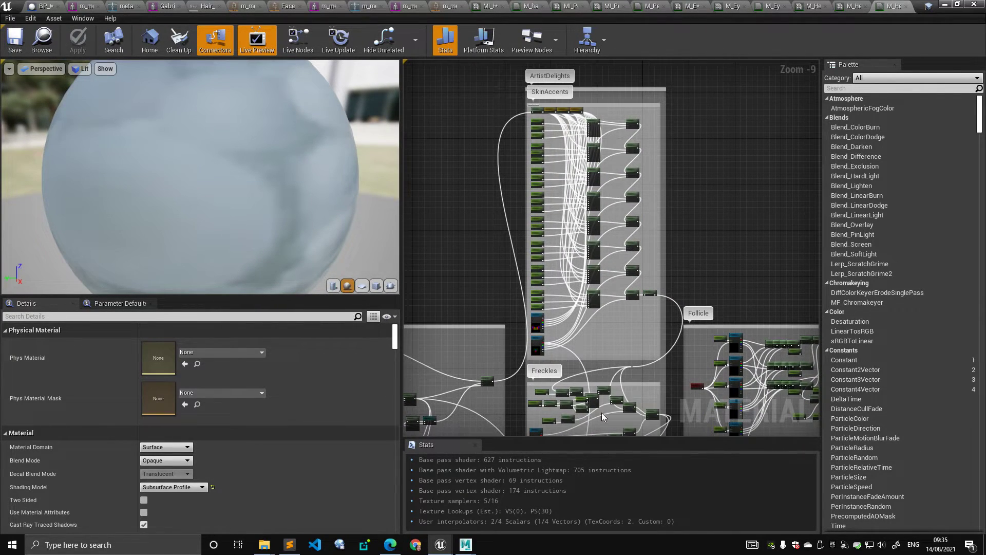
{"action": "scroll", "coordinate": [663, 247], "scroll_direction": "up", "scroll_amount": 5}
{"action": "scroll", "coordinate": [576, 252], "scroll_direction": "up", "scroll_amount": 1}
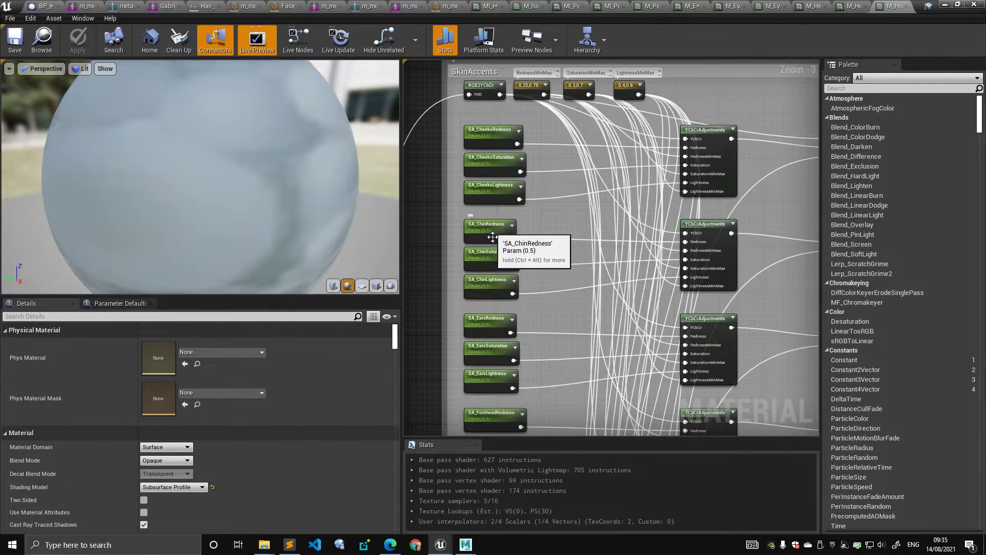
{"action": "scroll", "coordinate": [574, 329], "scroll_direction": "down", "scroll_amount": 2}
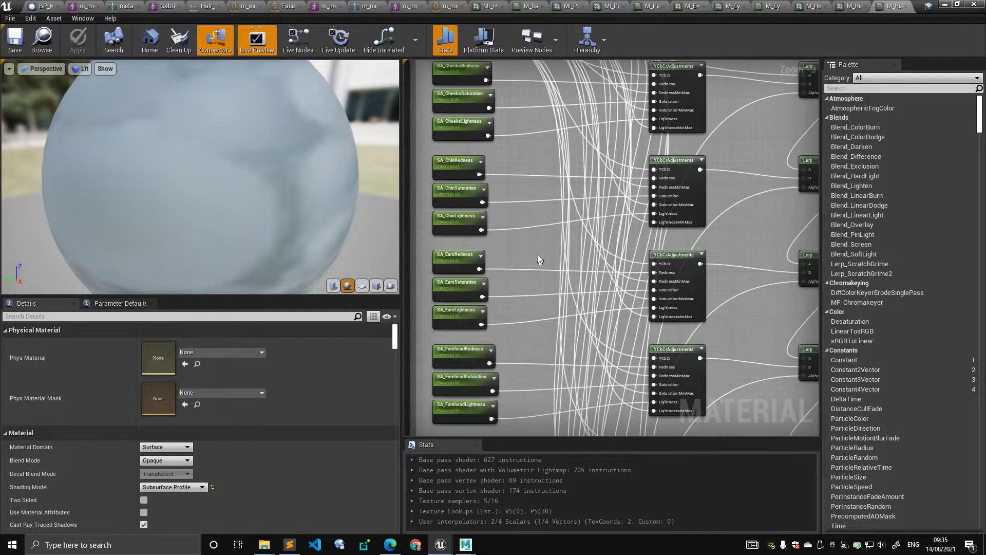
{"action": "scroll", "coordinate": [617, 320], "scroll_direction": "down", "scroll_amount": 4}
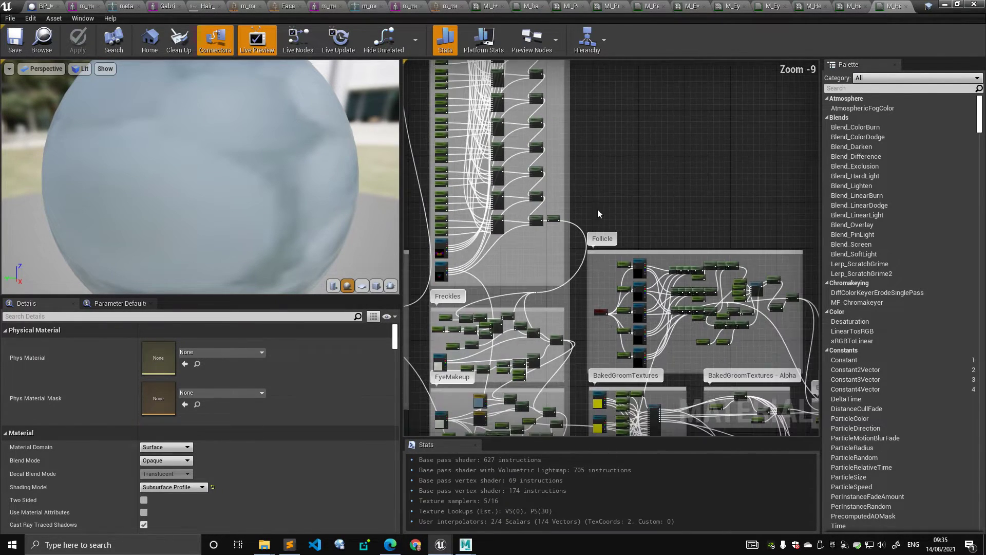
{"action": "right_click_drag", "start_coordinate": [491, 142], "coordinate": [588, 256]}
{"action": "scroll", "coordinate": [508, 129], "scroll_direction": "up", "scroll_amount": 2}
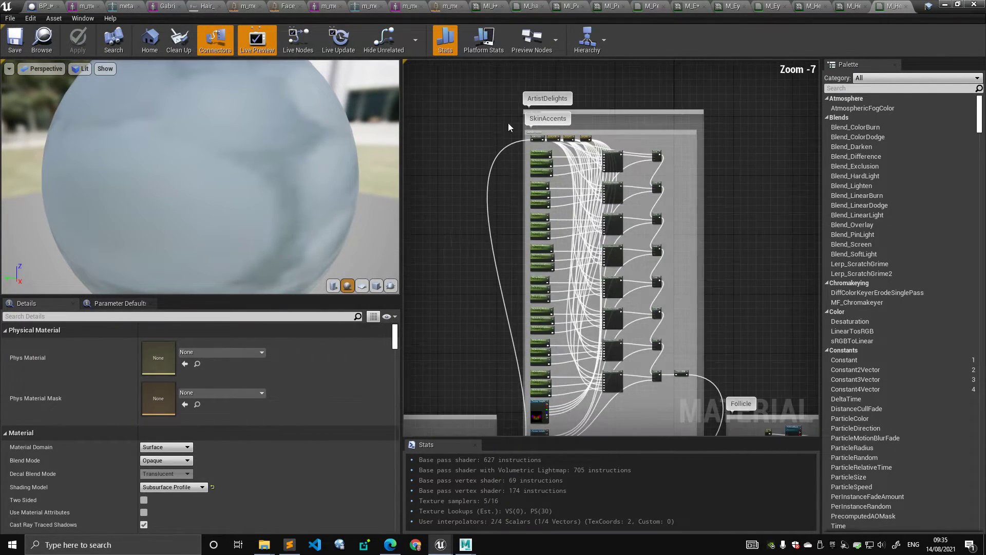
Step: Survey the BaseColor, Roughness, Normal and Follicle groups, then examine the BakedGroomTextures - Roughness Blend nodes
{"action": "right_click_drag", "start_coordinate": [590, 314], "coordinate": [516, 204]}
{"action": "scroll", "coordinate": [516, 204], "scroll_direction": "down", "scroll_amount": 2}
{"action": "right_click_drag", "start_coordinate": [696, 324], "coordinate": [599, 216]}
{"action": "scroll", "coordinate": [598, 216], "scroll_direction": "down", "scroll_amount": 3}
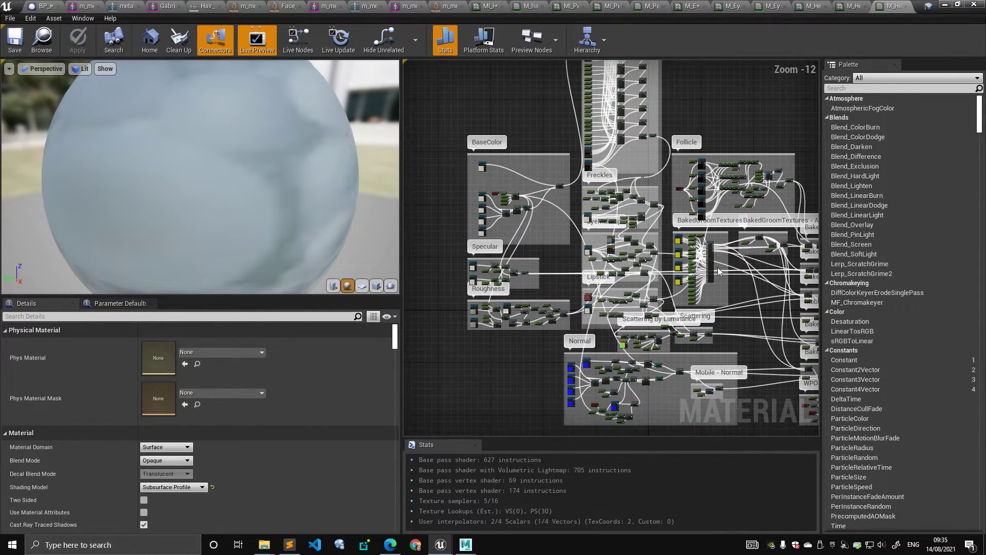
{"action": "right_click_drag", "start_coordinate": [617, 251], "coordinate": [583, 246]}
{"action": "scroll", "coordinate": [709, 269], "scroll_direction": "up", "scroll_amount": 3}
{"action": "scroll", "coordinate": [661, 270], "scroll_direction": "up", "scroll_amount": 2}
{"action": "right_click_drag", "start_coordinate": [629, 291], "coordinate": [660, 336]}
{"action": "scroll", "coordinate": [660, 336], "scroll_direction": "up", "scroll_amount": 1}
{"action": "mouse_move", "coordinate": [625, 302]}
{"action": "right_mouse_down"}
{"action": "mouse_move", "coordinate": [658, 330]}
{"action": "mouse_move", "coordinate": [636, 345]}
{"action": "mouse_move", "coordinate": [529, 298]}
{"action": "mouse_move", "coordinate": [625, 298]}
{"action": "right_mouse_up"}
{"action": "scroll", "coordinate": [529, 298], "scroll_direction": "down", "scroll_amount": 1}
{"action": "scroll", "coordinate": [531, 310], "scroll_direction": "up", "scroll_amount": 2}
{"action": "scroll", "coordinate": [624, 298], "scroll_direction": "up", "scroll_amount": 2}
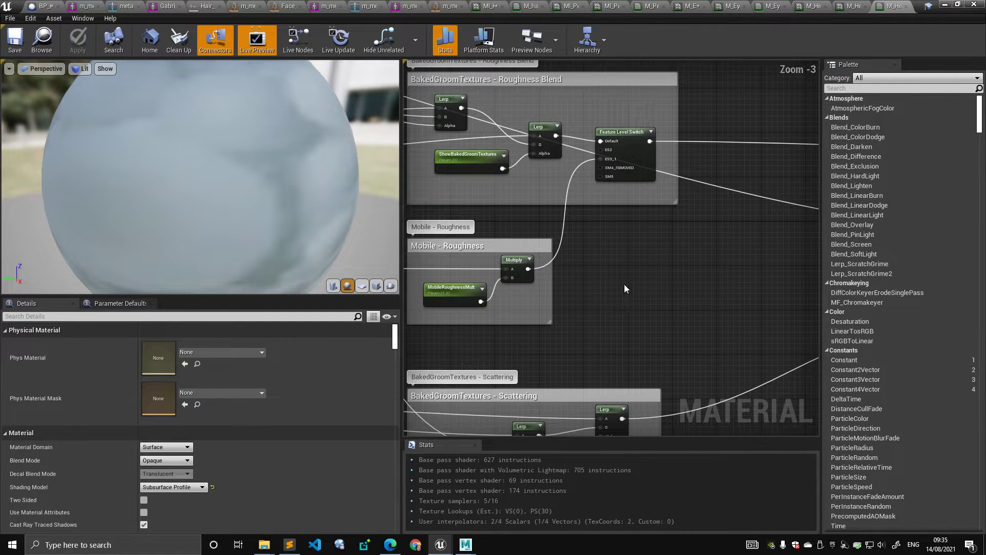
Step: Shift the Feature Level Switch node slightly within the BakedGroomTextures - Roughness Blend group
{"action": "mouse_move", "coordinate": [631, 135]}
{"action": "left_mouse_down"}
{"action": "mouse_move", "coordinate": [637, 212]}
{"action": "mouse_move", "coordinate": [630, 210]}
{"action": "mouse_move", "coordinate": [651, 278]}
{"action": "mouse_move", "coordinate": [637, 178]}
{"action": "mouse_move", "coordinate": [646, 147]}
{"action": "mouse_move", "coordinate": [636, 147]}
{"action": "left_mouse_up"}
{"action": "right_click_drag", "start_coordinate": [636, 147], "coordinate": [667, 173]}
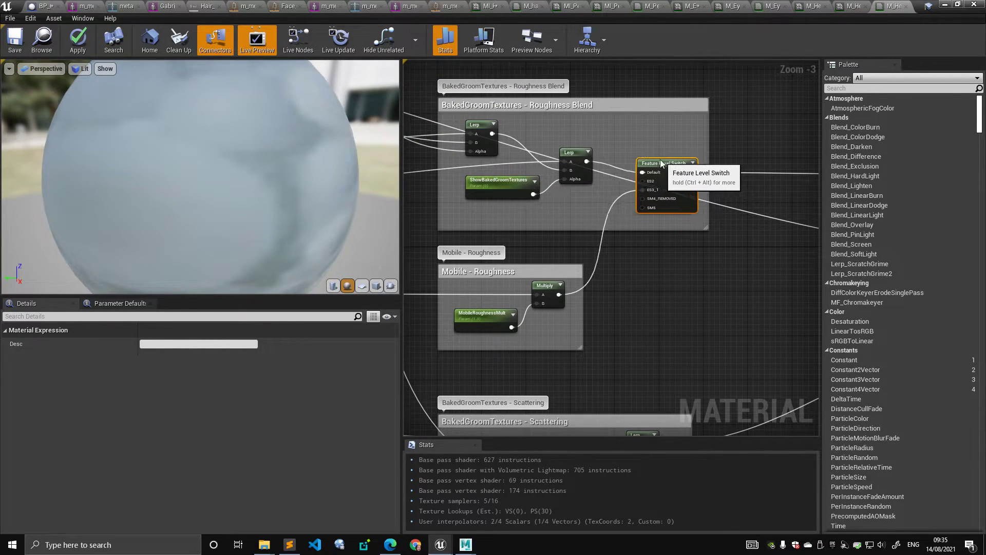
{"action": "right_click_drag", "start_coordinate": [600, 159], "coordinate": [655, 198]}
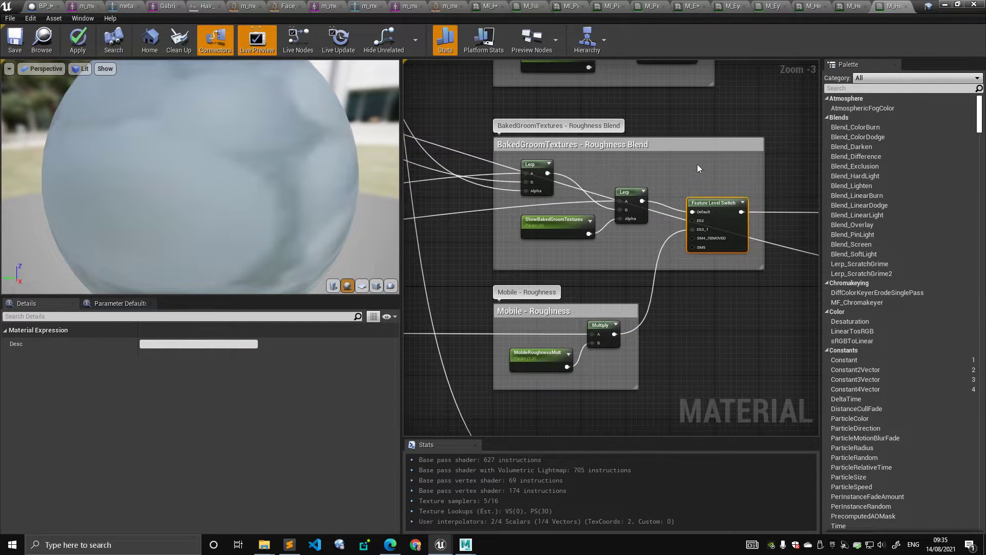
{"action": "left_click_drag", "start_coordinate": [914, 6], "coordinate": [732, 247]}
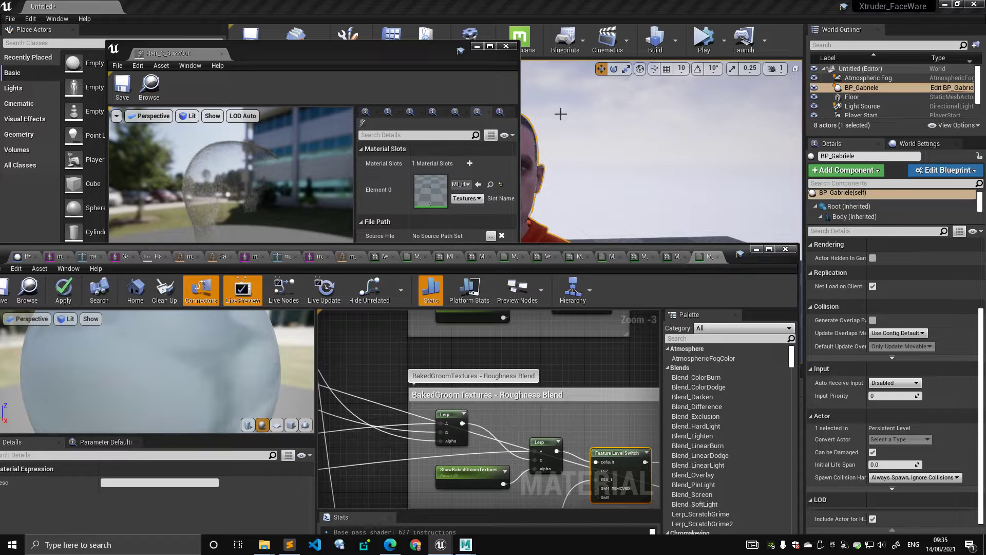
{"action": "double_click", "coordinate": [731, 254]}
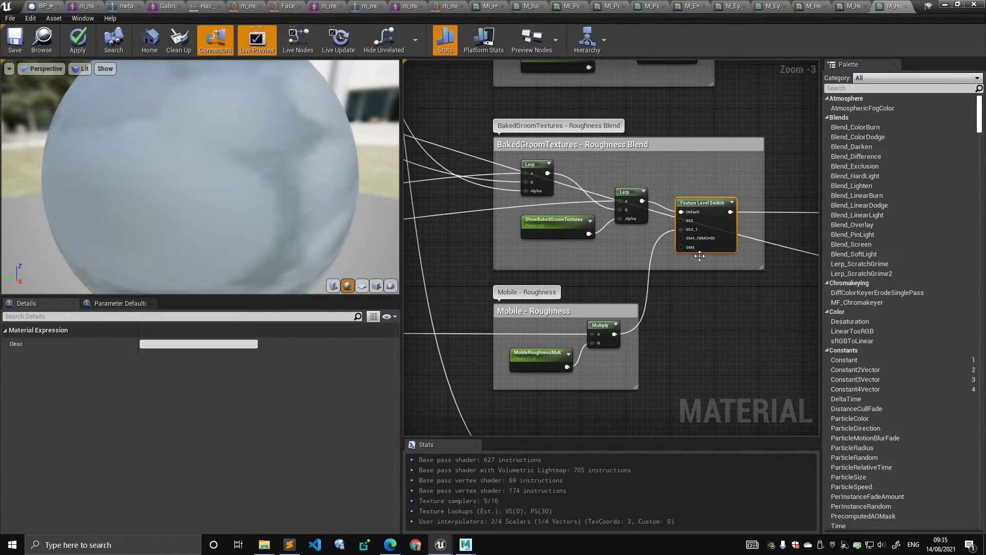
{"action": "left_click_drag", "start_coordinate": [727, 254], "coordinate": [733, 253]}
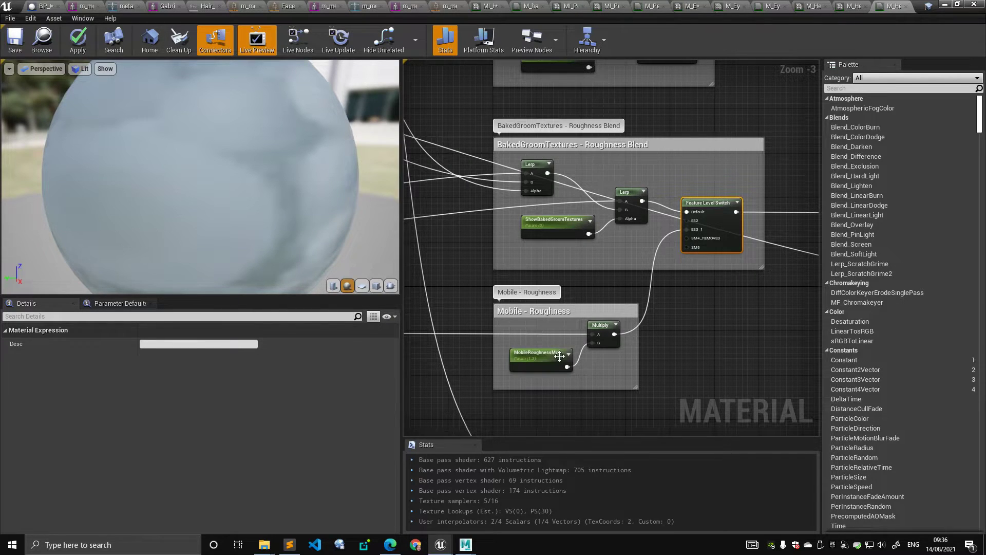
Step: Examine how the Mobile - Roughness group feeds the Feature Level Switch and inspect the MobileRoughnessMult parameter's properties
{"action": "scroll", "coordinate": [558, 357], "scroll_direction": "down", "scroll_amount": 2}
{"action": "right_click_drag", "start_coordinate": [558, 356], "coordinate": [727, 293]}
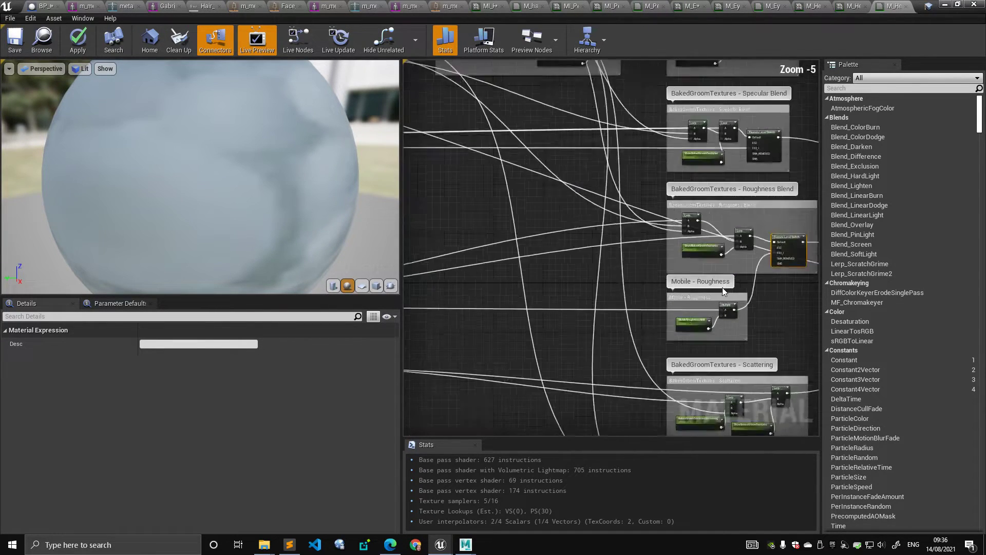
{"action": "scroll", "coordinate": [727, 294], "scroll_direction": "up", "scroll_amount": 4}
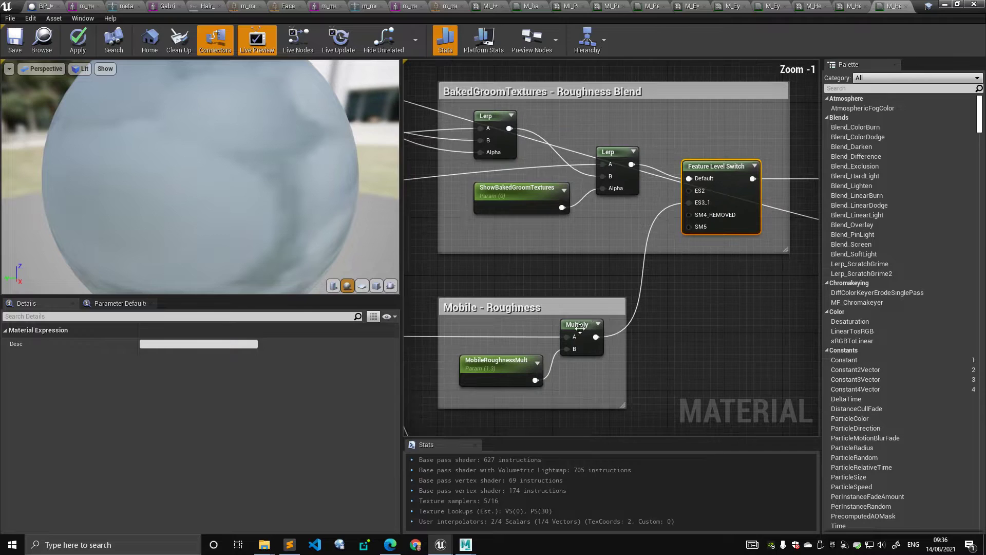
{"action": "scroll", "coordinate": [581, 327], "scroll_direction": "down", "scroll_amount": 3}
{"action": "right_click_drag", "start_coordinate": [626, 294], "coordinate": [528, 280]}
{"action": "scroll", "coordinate": [632, 304], "scroll_direction": "down", "scroll_amount": 3}
{"action": "scroll", "coordinate": [631, 303], "scroll_direction": "up", "scroll_amount": 3}
{"action": "right_click_drag", "start_coordinate": [632, 303], "coordinate": [637, 232]}
{"action": "left_click_drag", "start_coordinate": [630, 235], "coordinate": [630, 227]}
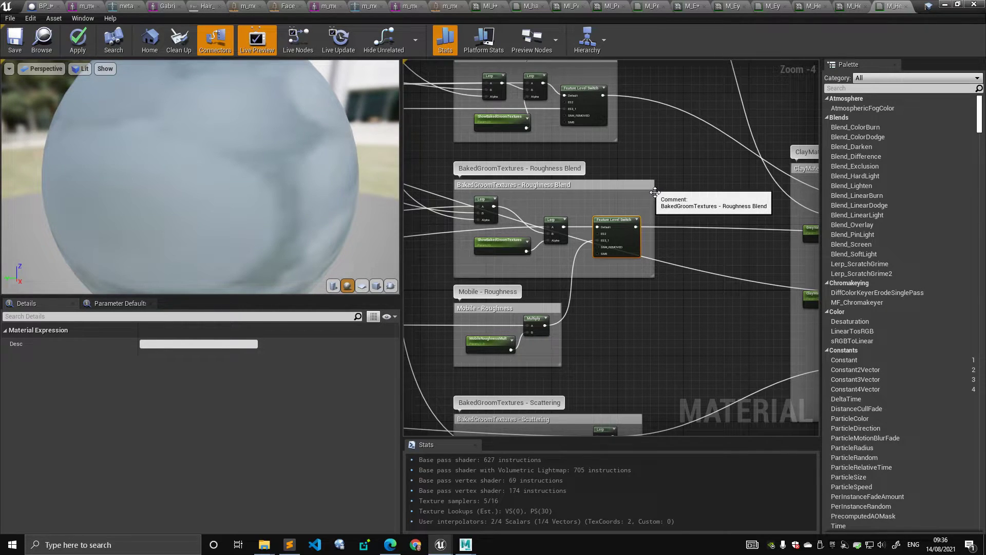
{"action": "scroll", "coordinate": [588, 266], "scroll_direction": "up", "scroll_amount": 1}
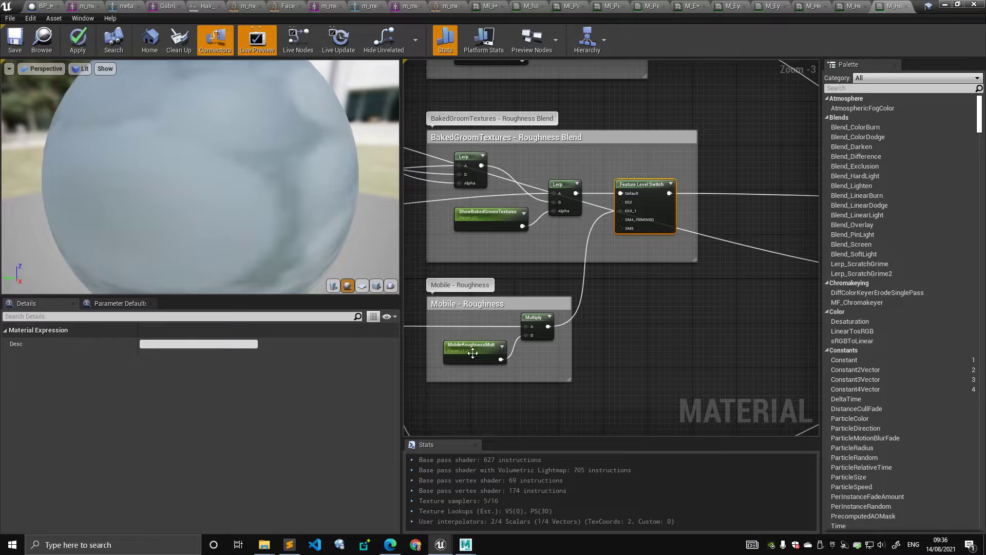
{"action": "left_click", "coordinate": [461, 347]}
{"action": "scroll", "coordinate": [601, 332], "scroll_direction": "down", "scroll_amount": 4}
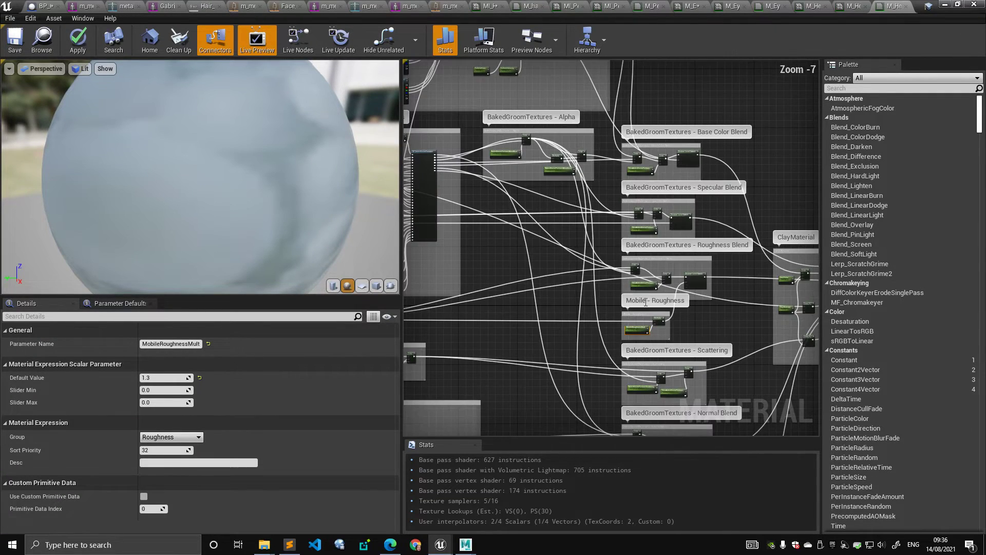
Step: Deselect the parameter and look through the BakedGroomTextures blend groups and their feature level switches
{"action": "left_click", "coordinate": [587, 306]}
{"action": "scroll", "coordinate": [581, 277], "scroll_direction": "down", "scroll_amount": 3}
{"action": "right_click_drag", "start_coordinate": [558, 237], "coordinate": [540, 219]}
{"action": "scroll", "coordinate": [683, 214], "scroll_direction": "up", "scroll_amount": 3}
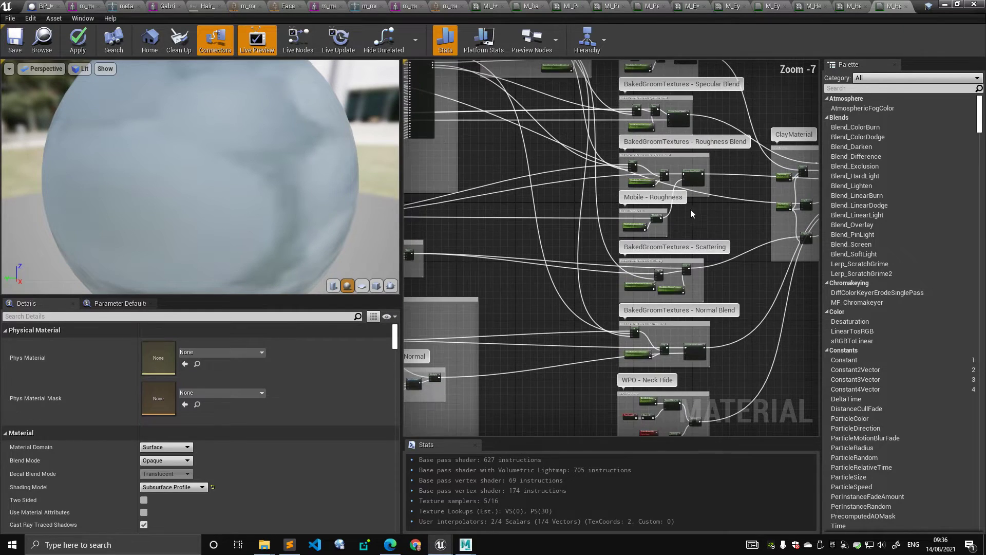
{"action": "right_click_drag", "start_coordinate": [786, 152], "coordinate": [609, 279]}
{"action": "scroll", "coordinate": [610, 278], "scroll_direction": "up", "scroll_amount": 2}
{"action": "right_click_drag", "start_coordinate": [587, 134], "coordinate": [730, 271]}
{"action": "scroll", "coordinate": [639, 281], "scroll_direction": "down", "scroll_amount": 1}
{"action": "scroll", "coordinate": [730, 271], "scroll_direction": "down", "scroll_amount": 1}
{"action": "scroll", "coordinate": [731, 274], "scroll_direction": "down", "scroll_amount": 2}
{"action": "scroll", "coordinate": [663, 252], "scroll_direction": "up", "scroll_amount": 3}
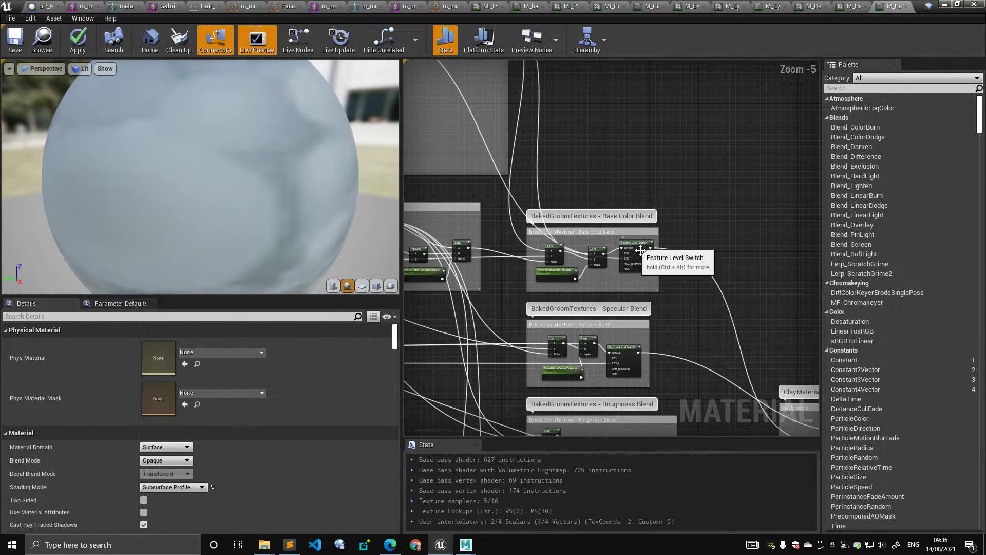
{"action": "scroll", "coordinate": [604, 194], "scroll_direction": "down", "scroll_amount": 3}
{"action": "right_click_drag", "start_coordinate": [604, 194], "coordinate": [655, 252]}
Step: Select the M_Head output node and review its Shading Model and Subsurface Profile settings, moving the Hair_S_BuzzCut window aside first
{"action": "left_click", "coordinate": [957, 4]}
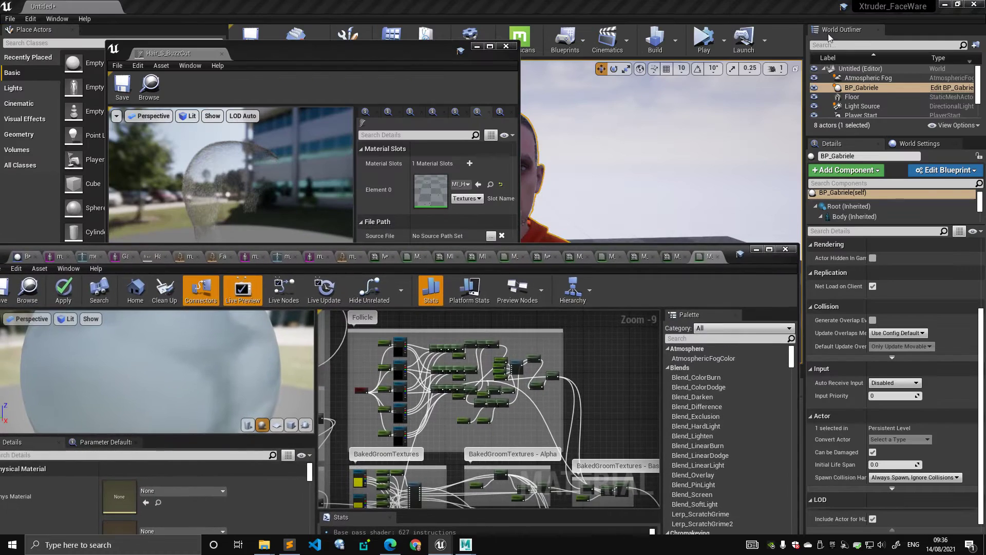
{"action": "left_click_drag", "start_coordinate": [433, 47], "coordinate": [443, 47]}
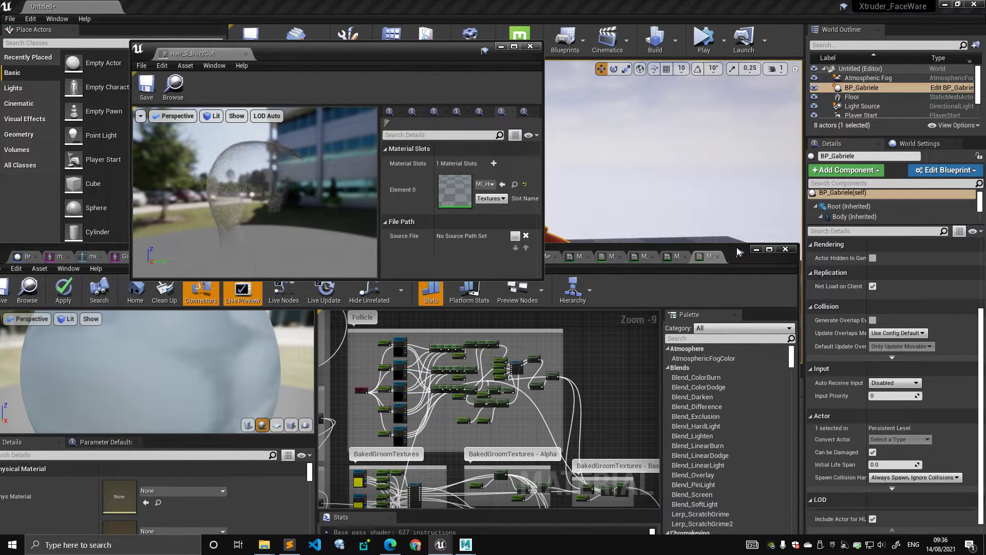
{"action": "double_click", "coordinate": [737, 252]}
{"action": "scroll", "coordinate": [579, 177], "scroll_direction": "up", "scroll_amount": 3}
{"action": "left_click", "coordinate": [537, 158]}
{"action": "scroll", "coordinate": [229, 399], "scroll_direction": "down", "scroll_amount": 2}
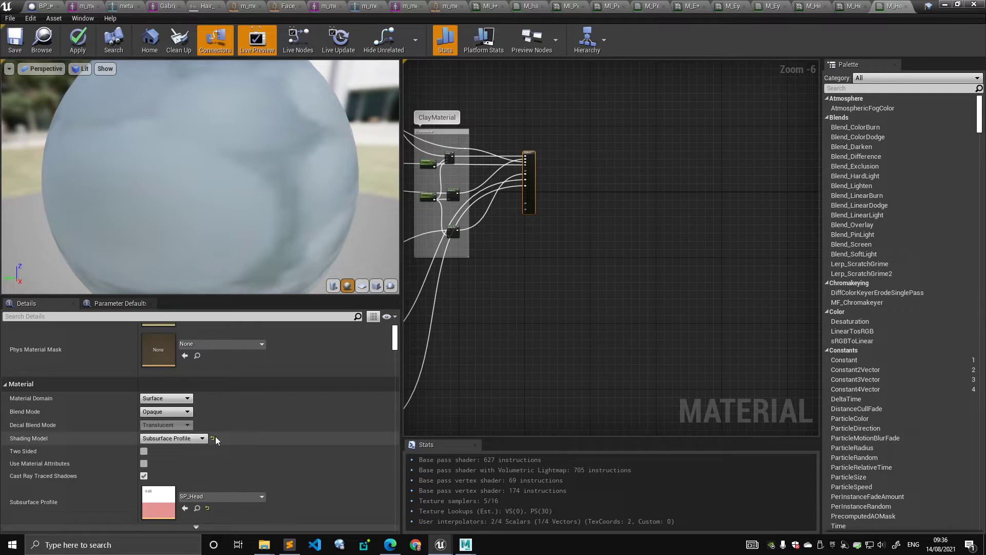
{"action": "scroll", "coordinate": [242, 434], "scroll_direction": "down", "scroll_amount": 1}
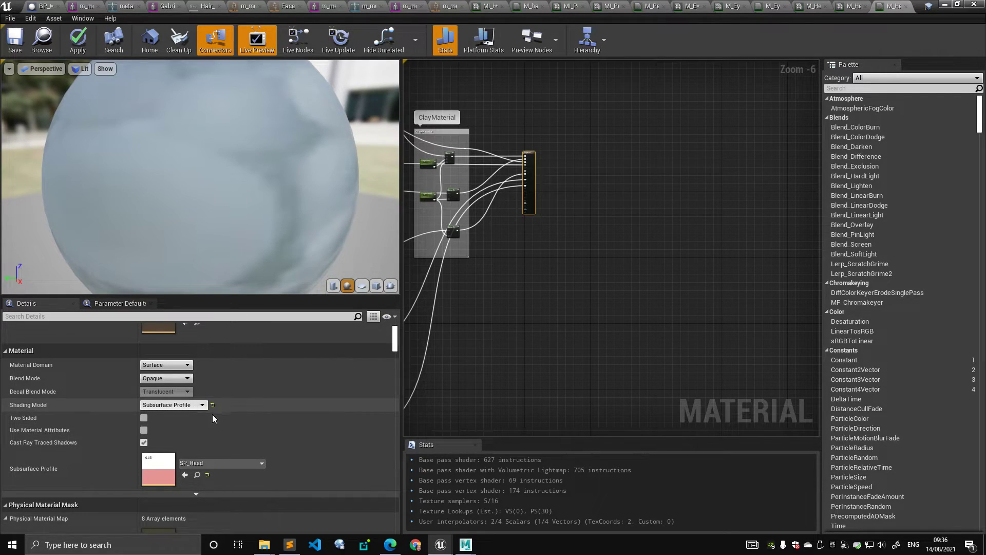
Step: Open the SP_Head subsurface profile in a restored window above the content folders and review its transmission and dual specular settings
{"action": "left_click_drag", "start_coordinate": [931, 6], "coordinate": [516, 484]}
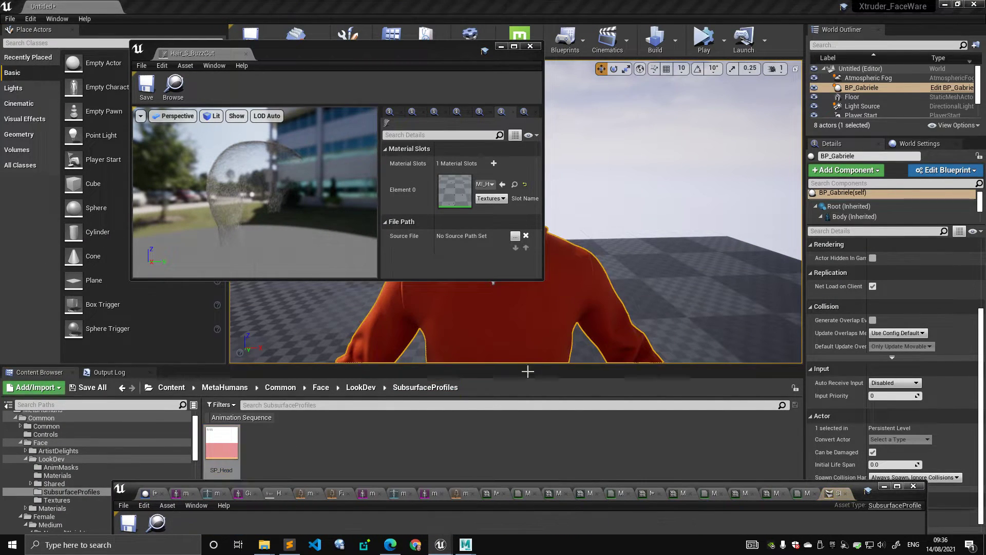
{"action": "left_click_drag", "start_coordinate": [604, 489], "coordinate": [513, 51]}
{"action": "scroll", "coordinate": [442, 208], "scroll_direction": "down", "scroll_amount": 5}
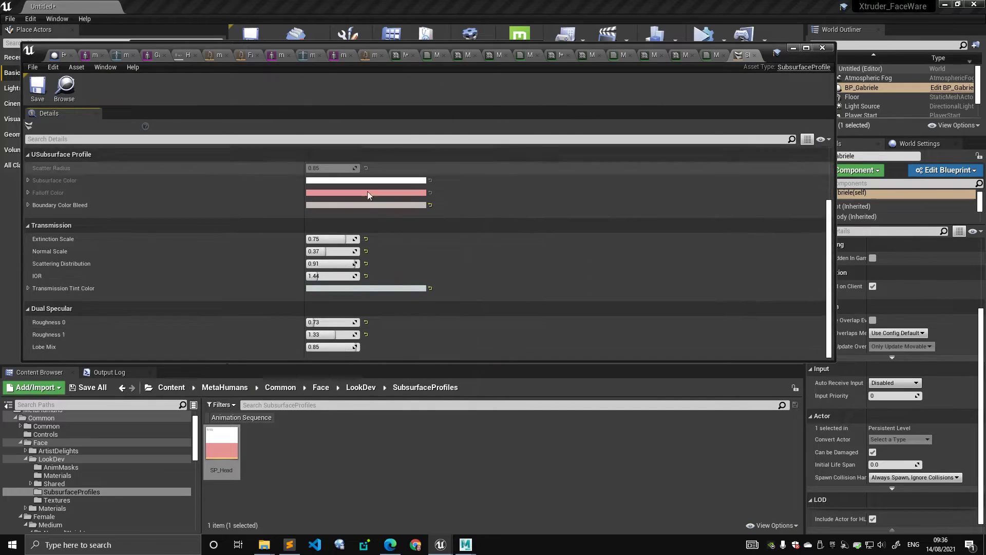
Step: Return from the SP_Head profile to the M_Head graph and examine the ClayMaterial group's connections to the output node
{"action": "scroll", "coordinate": [357, 260], "scroll_direction": "up", "scroll_amount": 4}
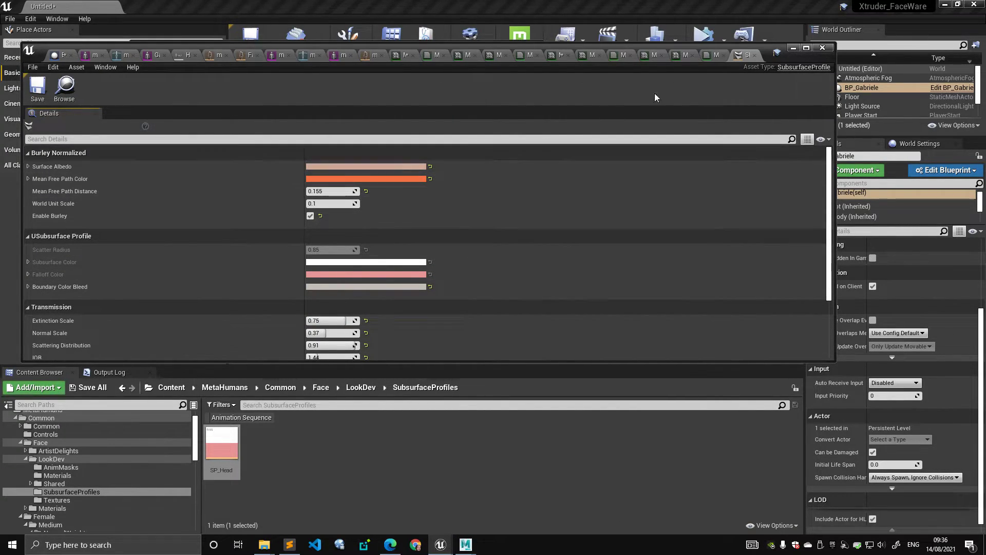
{"action": "left_click", "coordinate": [711, 55]}
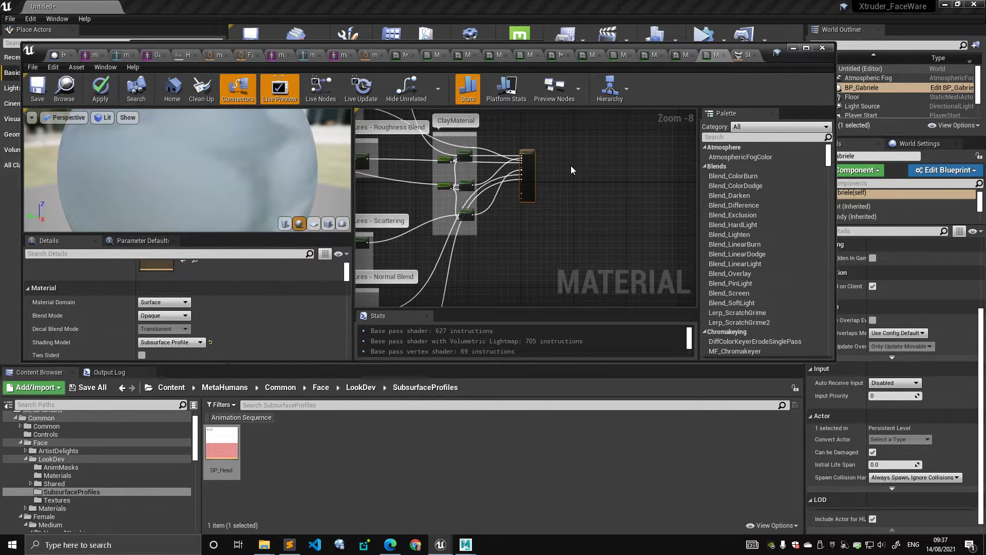
{"action": "scroll", "coordinate": [552, 207], "scroll_direction": "up", "scroll_amount": 4}
{"action": "right_click_drag", "start_coordinate": [572, 269], "coordinate": [449, 201]}
{"action": "scroll", "coordinate": [554, 240], "scroll_direction": "up", "scroll_amount": 2}
{"action": "right_click_drag", "start_coordinate": [553, 241], "coordinate": [589, 223]}
{"action": "scroll", "coordinate": [589, 223], "scroll_direction": "down", "scroll_amount": 2}
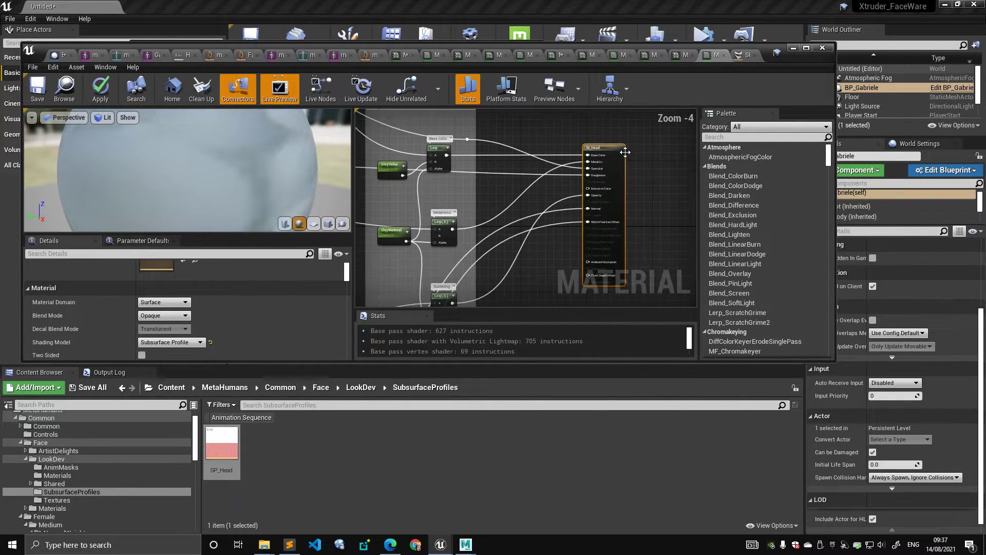
{"action": "right_click_drag", "start_coordinate": [422, 158], "coordinate": [429, 168]}
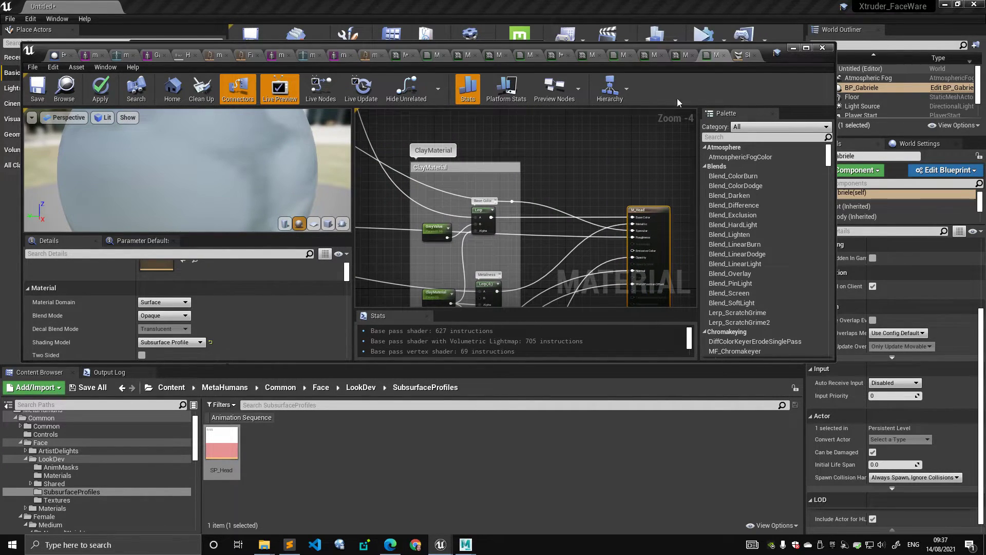
Step: Shift the material editor window slightly upward and open the MF_BakedGroomTextures function from its node in the M_Head graph
{"action": "mouse_move", "coordinate": [783, 57]}
{"action": "left_mouse_down"}
{"action": "mouse_move", "coordinate": [687, 283]}
{"action": "mouse_move", "coordinate": [785, 94]}
{"action": "mouse_move", "coordinate": [788, 41]}
{"action": "left_mouse_up"}
{"action": "scroll", "coordinate": [573, 150], "scroll_direction": "down", "scroll_amount": 2}
{"action": "scroll", "coordinate": [566, 163], "scroll_direction": "up", "scroll_amount": 1}
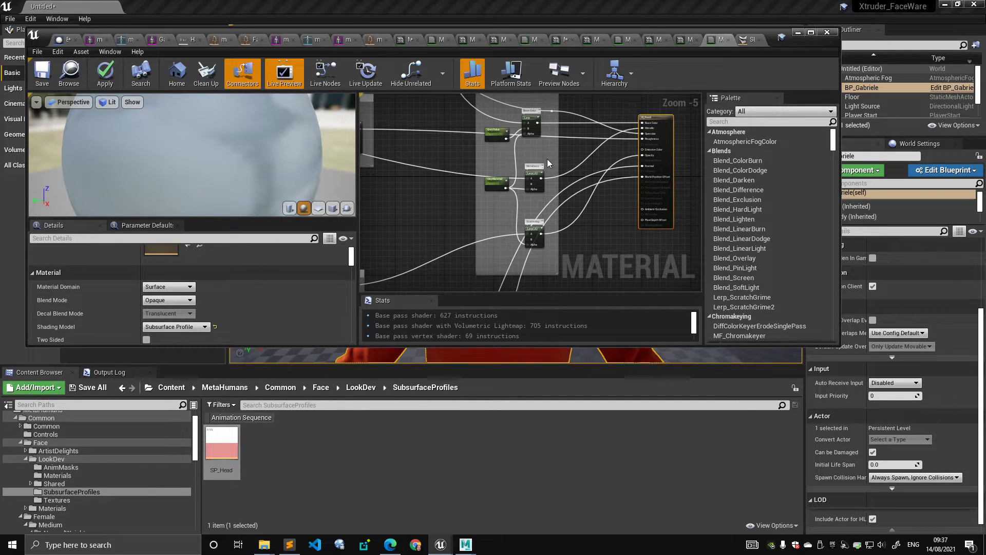
{"action": "right_click_drag", "start_coordinate": [547, 159], "coordinate": [498, 204]}
{"action": "scroll", "coordinate": [498, 204], "scroll_direction": "up", "scroll_amount": 1}
{"action": "scroll", "coordinate": [581, 175], "scroll_direction": "up", "scroll_amount": 2}
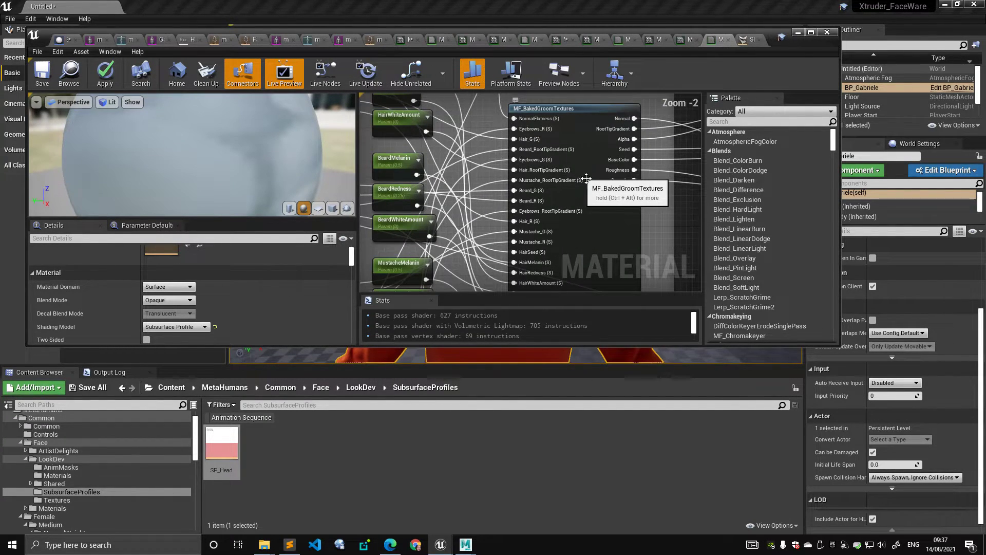
{"action": "double_click", "coordinate": [590, 121]}
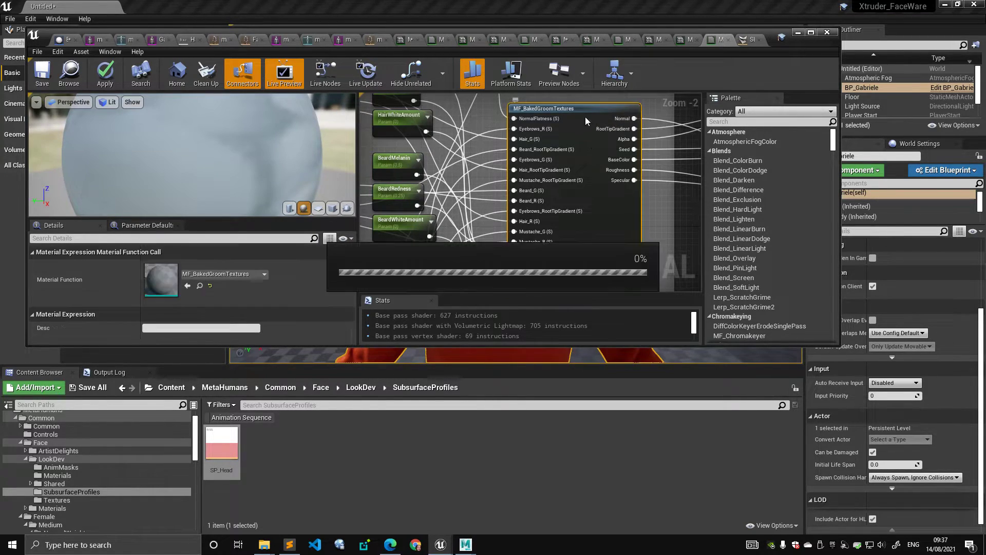
Step: Examine the Seed, Roughness, Specular and Alpha groups and the RootTipGradient inputs in MF_BakedGroomTextures
{"action": "scroll", "coordinate": [538, 180], "scroll_direction": "down", "scroll_amount": 4}
{"action": "scroll", "coordinate": [534, 182], "scroll_direction": "down", "scroll_amount": 5}
{"action": "right_click_drag", "start_coordinate": [513, 199], "coordinate": [549, 149]}
{"action": "scroll", "coordinate": [576, 177], "scroll_direction": "up", "scroll_amount": 3}
{"action": "scroll", "coordinate": [560, 182], "scroll_direction": "down", "scroll_amount": 3}
{"action": "scroll", "coordinate": [622, 221], "scroll_direction": "up", "scroll_amount": 3}
{"action": "right_click_drag", "start_coordinate": [622, 221], "coordinate": [551, 214]}
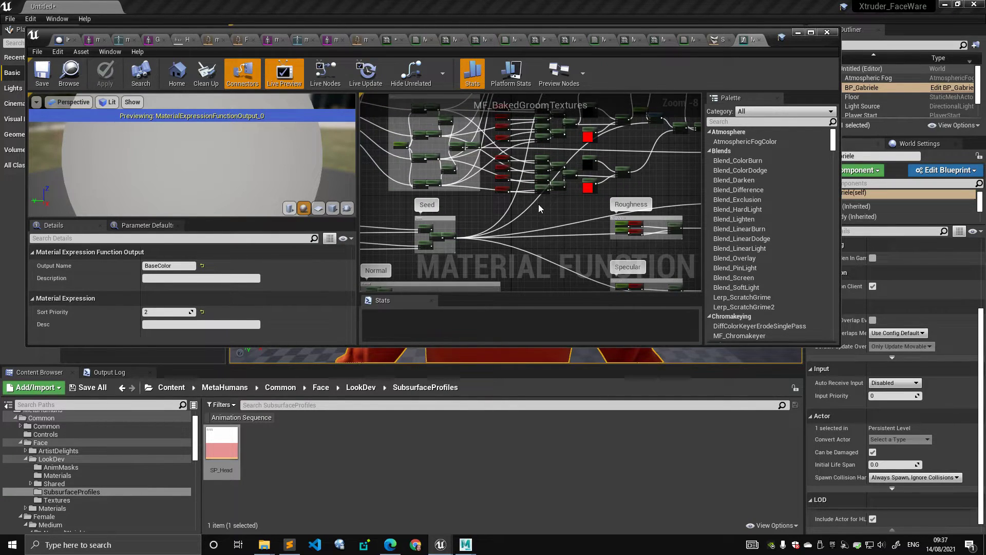
{"action": "scroll", "coordinate": [539, 208], "scroll_direction": "up", "scroll_amount": 3}
{"action": "right_click_drag", "start_coordinate": [539, 208], "coordinate": [560, 201]}
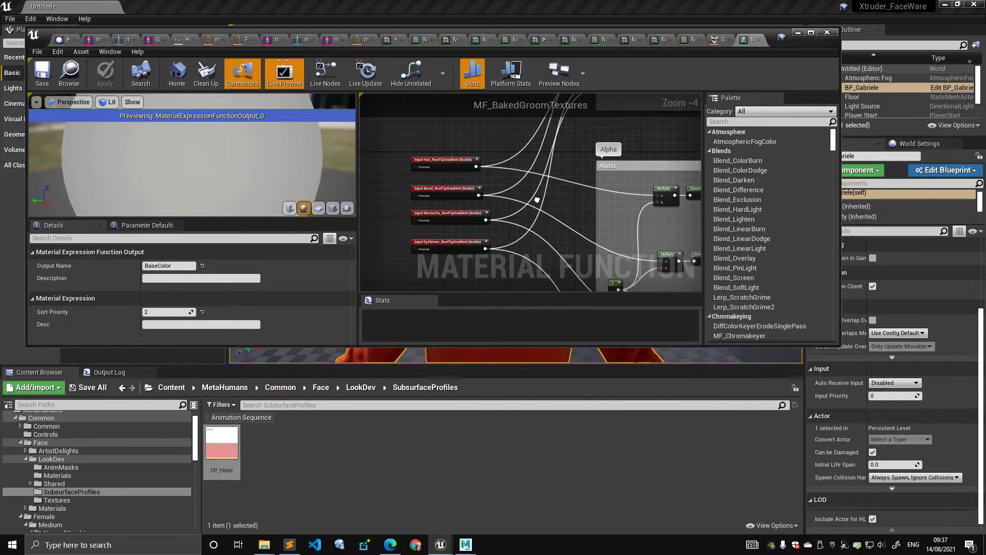
Step: Select the node network leading to the BaseColor output in MF_BakedGroomTextures and examine how it is wired
{"action": "scroll", "coordinate": [560, 201], "scroll_direction": "down", "scroll_amount": 3}
{"action": "right_click_drag", "start_coordinate": [551, 116], "coordinate": [481, 180]}
{"action": "scroll", "coordinate": [528, 168], "scroll_direction": "up", "scroll_amount": 1}
{"action": "left_click_drag", "start_coordinate": [414, 137], "coordinate": [671, 247]}
{"action": "mouse_move", "coordinate": [654, 204]}
{"action": "right_mouse_down"}
{"action": "mouse_move", "coordinate": [628, 183]}
{"action": "mouse_move", "coordinate": [637, 194]}
{"action": "right_mouse_up"}
{"action": "scroll", "coordinate": [628, 183], "scroll_direction": "down", "scroll_amount": 1}
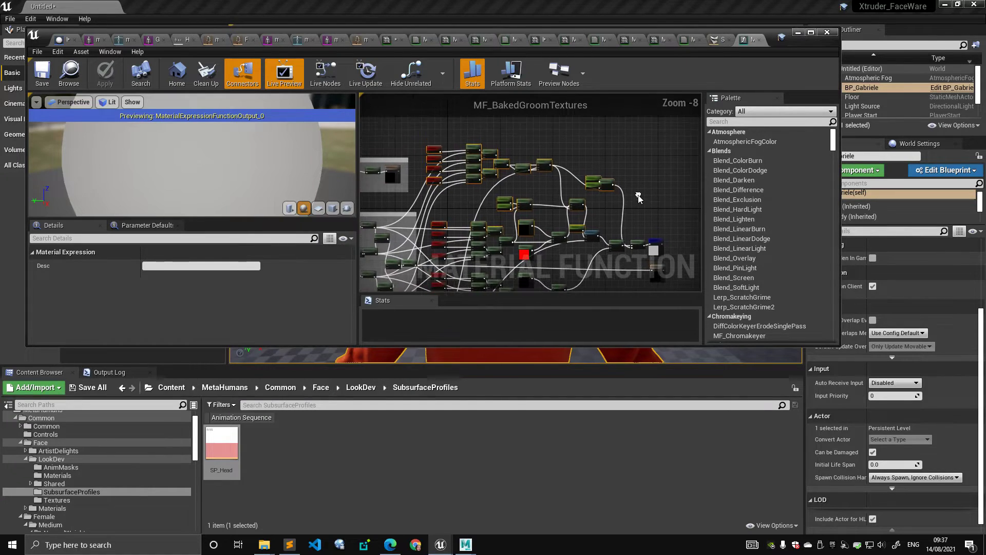
{"action": "scroll", "coordinate": [638, 194], "scroll_direction": "up", "scroll_amount": 2}
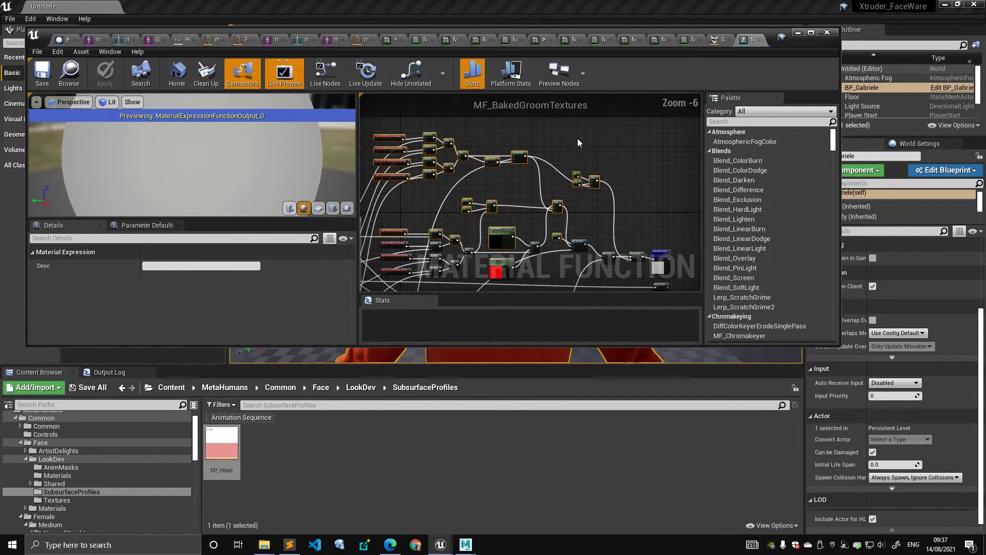
Step: Return to the M_Head graph and open the MF_AnimatedMaps function feeding the Animated Albedo switch
{"action": "left_click", "coordinate": [686, 40]}
{"action": "scroll", "coordinate": [556, 180], "scroll_direction": "down", "scroll_amount": 10}
{"action": "scroll", "coordinate": [514, 198], "scroll_direction": "up", "scroll_amount": 4}
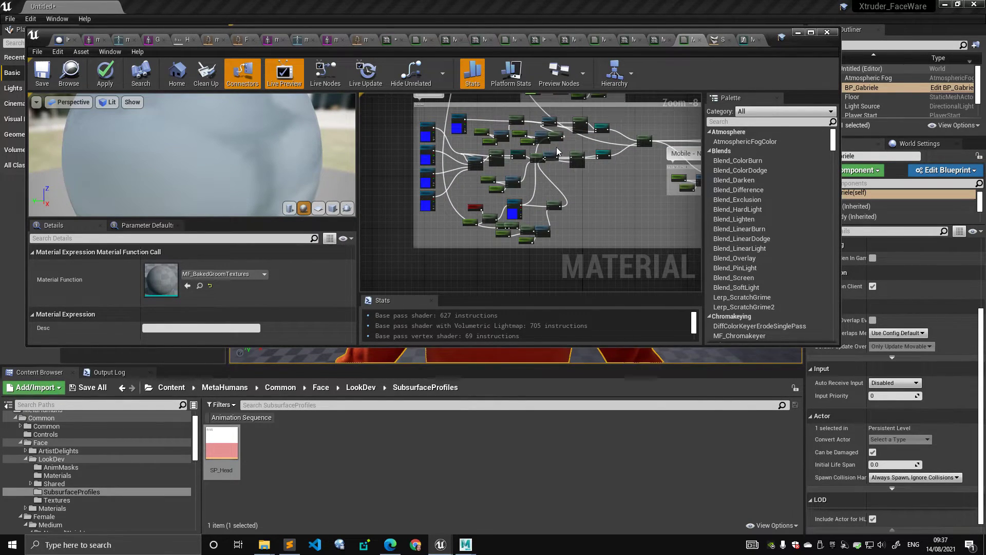
{"action": "right_click_drag", "start_coordinate": [578, 149], "coordinate": [606, 227]}
{"action": "scroll", "coordinate": [578, 239], "scroll_direction": "up", "scroll_amount": 5}
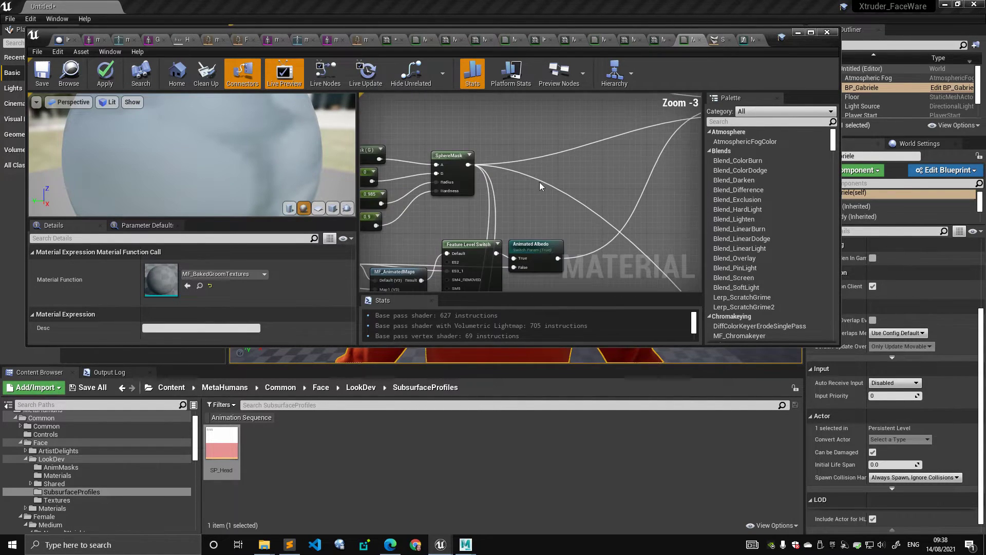
{"action": "right_click_drag", "start_coordinate": [560, 200], "coordinate": [628, 176]}
{"action": "double_click", "coordinate": [488, 178]}
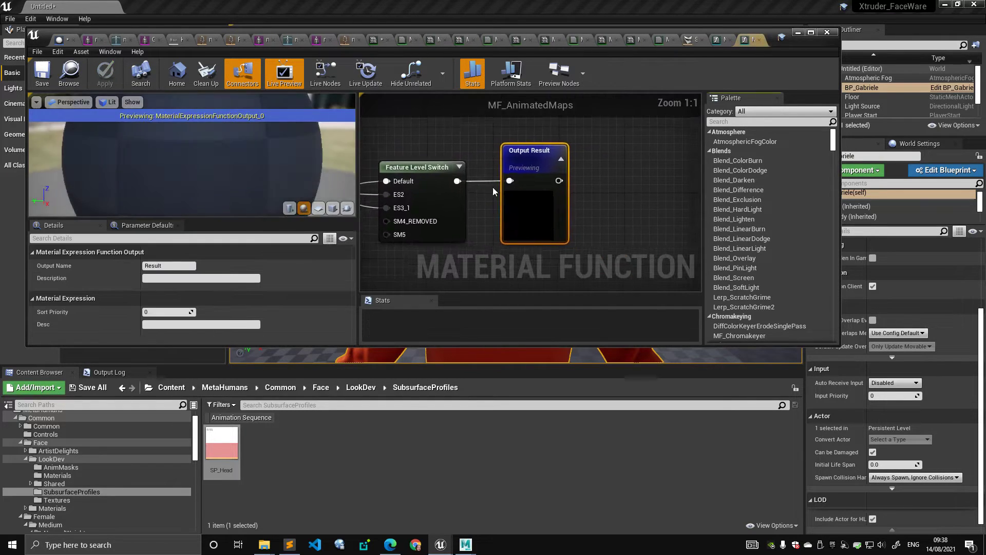
Step: Review the MF_AnimatedMaps graph from its map inputs to the result output, and move the editor window lower
{"action": "scroll", "coordinate": [541, 172], "scroll_direction": "up", "scroll_amount": 3}
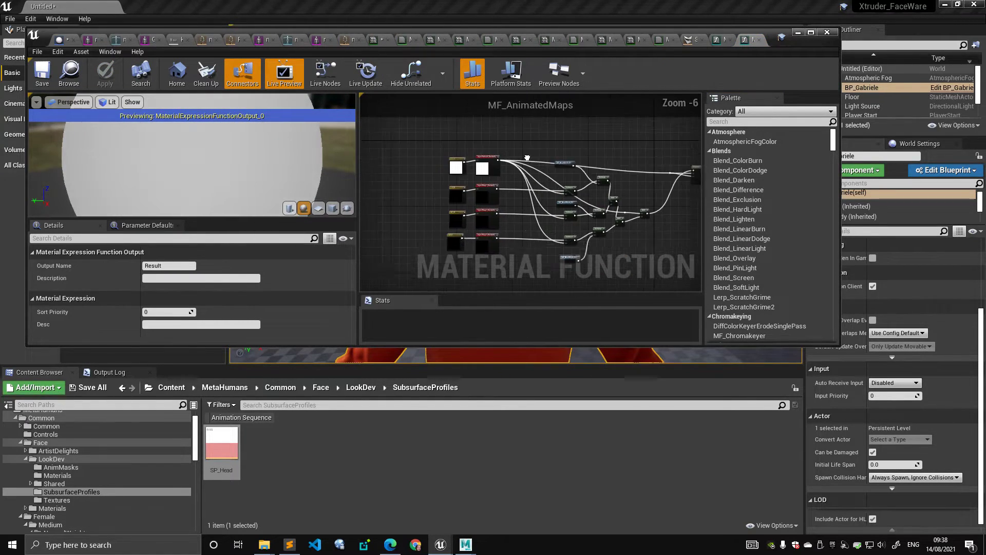
{"action": "scroll", "coordinate": [550, 132], "scroll_direction": "up", "scroll_amount": 1}
{"action": "scroll", "coordinate": [523, 170], "scroll_direction": "down", "scroll_amount": 3}
{"action": "right_click_drag", "start_coordinate": [617, 164], "coordinate": [495, 143]}
{"action": "left_click_drag", "start_coordinate": [778, 40], "coordinate": [820, 92]}
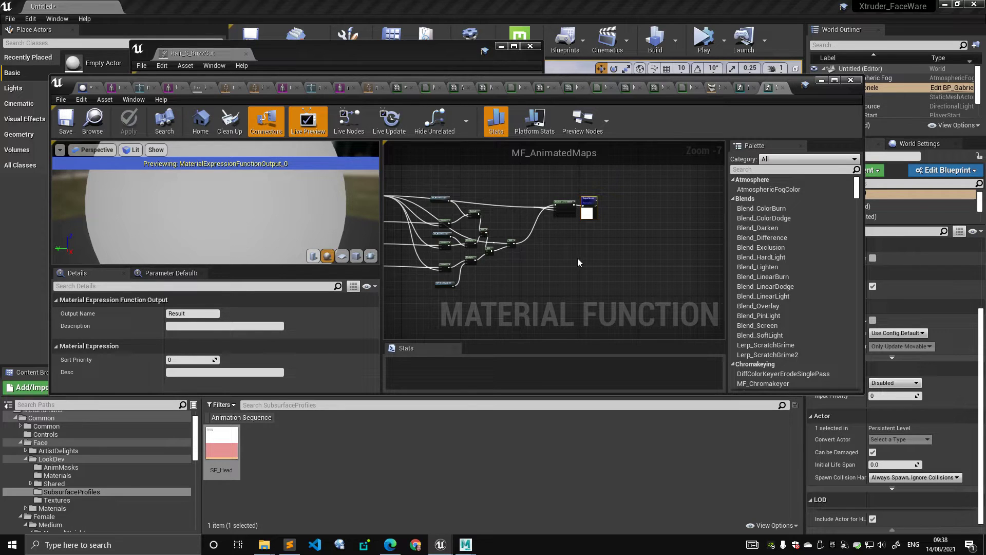
Step: Go back to the M_Head graph and look over the Freckles and SkinAccents groups
{"action": "left_click", "coordinate": [678, 86]}
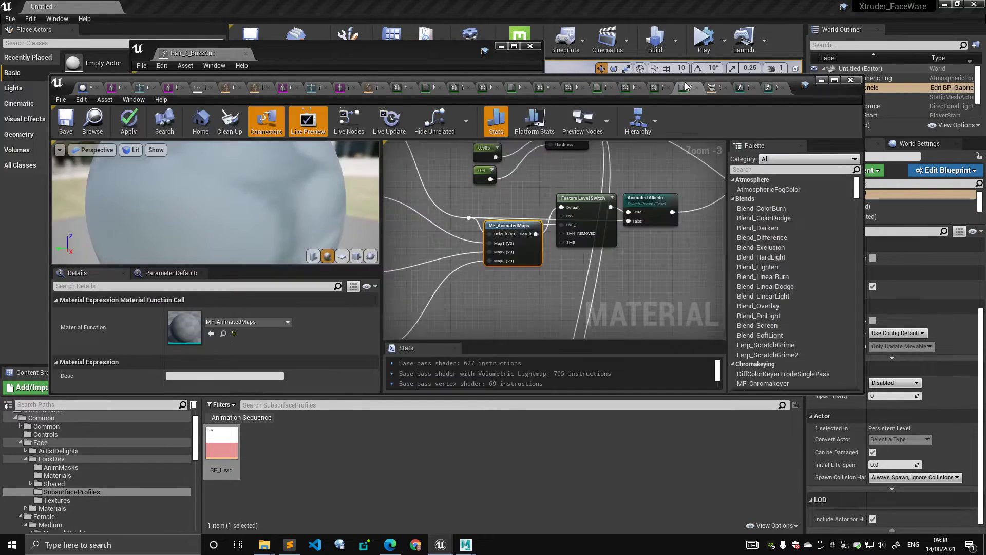
{"action": "scroll", "coordinate": [614, 260], "scroll_direction": "down", "scroll_amount": 3}
{"action": "right_click_drag", "start_coordinate": [614, 261], "coordinate": [391, 263]}
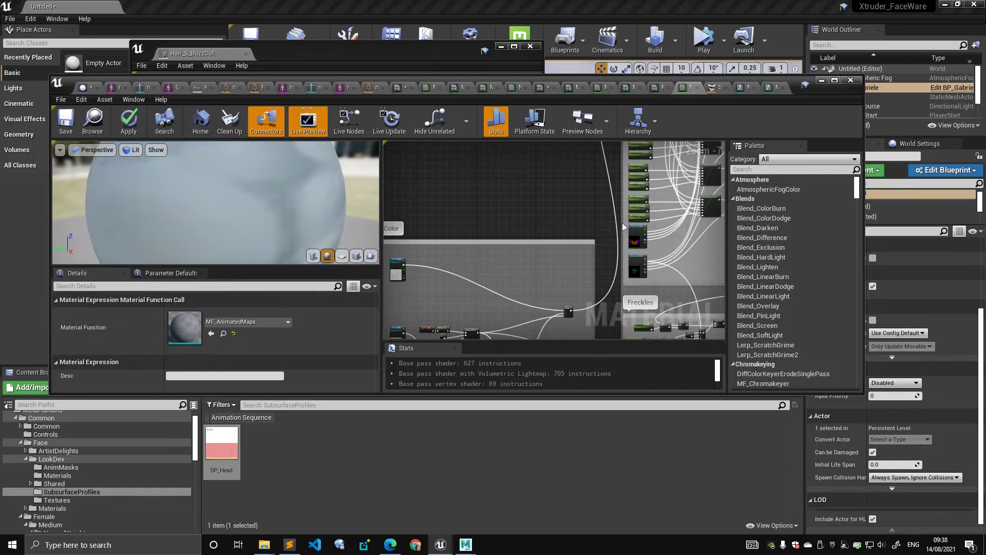
{"action": "right_click_drag", "start_coordinate": [714, 221], "coordinate": [569, 260]}
{"action": "scroll", "coordinate": [568, 260], "scroll_direction": "up", "scroll_amount": 3}
{"action": "scroll", "coordinate": [570, 219], "scroll_direction": "down", "scroll_amount": 2}
{"action": "right_click_drag", "start_coordinate": [595, 196], "coordinate": [591, 303]}
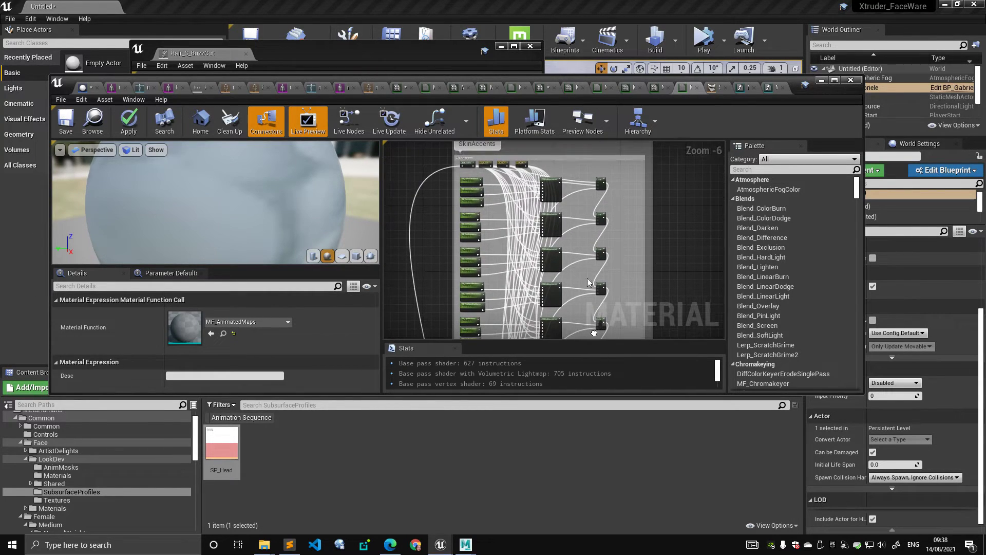
Step: Examine the SkinAccents parameter nodes up close and follow the graph down to the Normal group
{"action": "right_click_drag", "start_coordinate": [488, 156], "coordinate": [571, 288]}
{"action": "scroll", "coordinate": [571, 288], "scroll_direction": "up", "scroll_amount": 3}
{"action": "right_click_drag", "start_coordinate": [619, 266], "coordinate": [561, 195]}
{"action": "scroll", "coordinate": [561, 195], "scroll_direction": "down", "scroll_amount": 5}
{"action": "right_click_drag", "start_coordinate": [616, 329], "coordinate": [582, 164]}
{"action": "right_click_drag", "start_coordinate": [610, 260], "coordinate": [611, 205]}
{"action": "scroll", "coordinate": [562, 249], "scroll_direction": "down", "scroll_amount": 2}
{"action": "right_click_drag", "start_coordinate": [509, 259], "coordinate": [531, 154]}
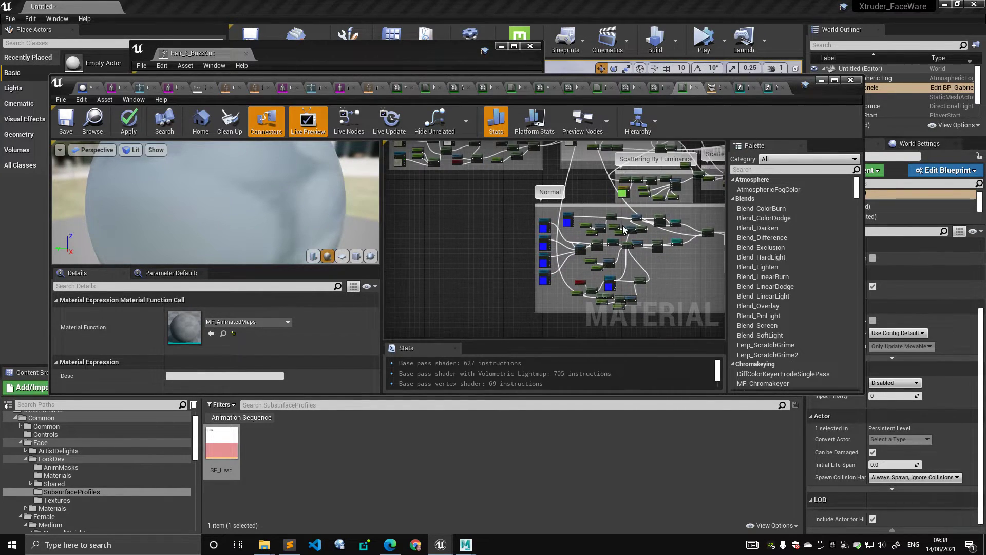
Step: Look through the BakedGroomTextures blend groups, the Mobile - Normal group and the WPO - Neck Hide group
{"action": "right_click_drag", "start_coordinate": [622, 225], "coordinate": [411, 227]}
{"action": "right_click_drag", "start_coordinate": [584, 203], "coordinate": [540, 290]}
{"action": "scroll", "coordinate": [540, 290], "scroll_direction": "down", "scroll_amount": 2}
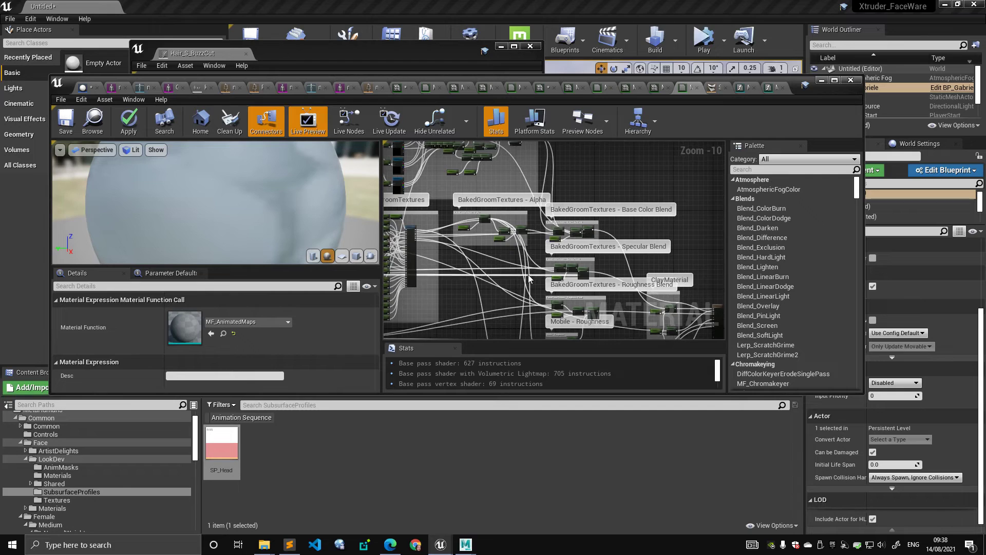
{"action": "right_click_drag", "start_coordinate": [503, 248], "coordinate": [497, 146]}
{"action": "scroll", "coordinate": [575, 236], "scroll_direction": "up", "scroll_amount": 5}
{"action": "scroll", "coordinate": [578, 257], "scroll_direction": "down", "scroll_amount": 4}
{"action": "scroll", "coordinate": [657, 270], "scroll_direction": "down", "scroll_amount": 1}
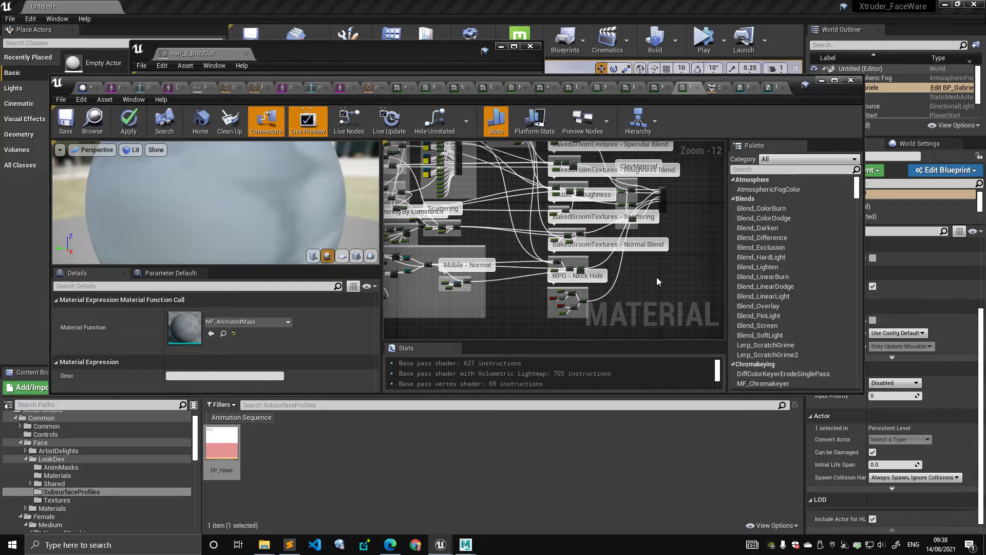
Step: Select the M_Head output node and review its connected inputs and material settings
{"action": "right_click_drag", "start_coordinate": [674, 213], "coordinate": [618, 312]}
{"action": "scroll", "coordinate": [542, 243], "scroll_direction": "up", "scroll_amount": 9}
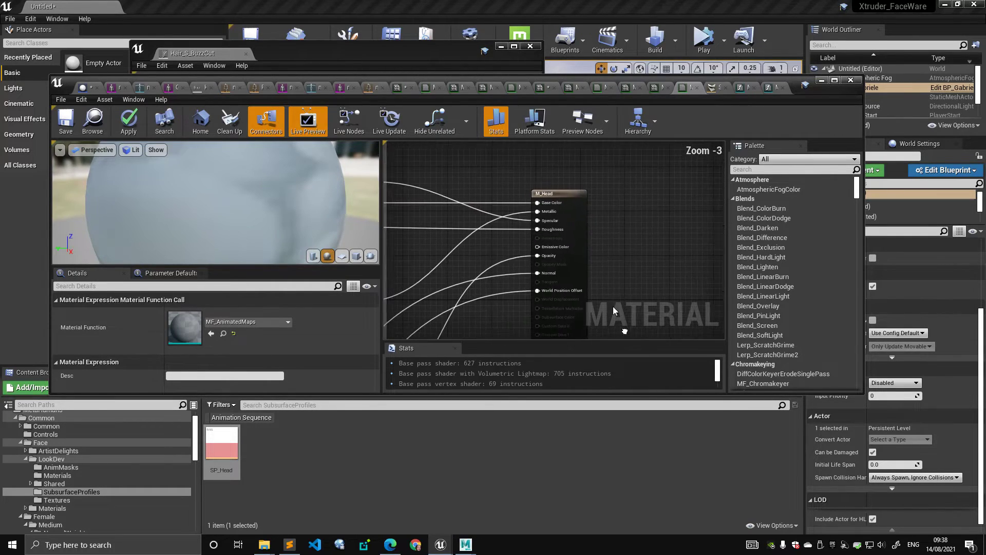
{"action": "scroll", "coordinate": [601, 268], "scroll_direction": "up", "scroll_amount": 1}
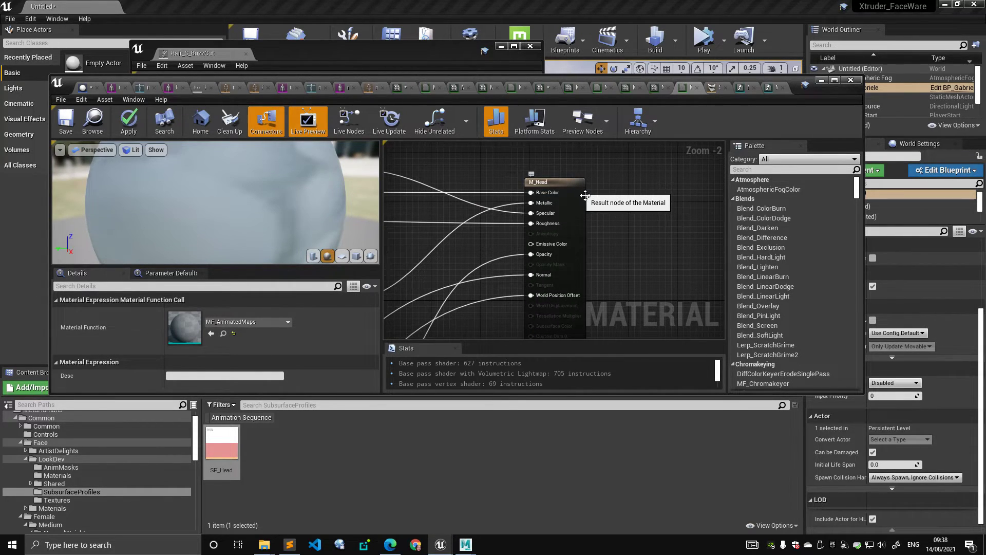
{"action": "scroll", "coordinate": [673, 239], "scroll_direction": "down", "scroll_amount": 3}
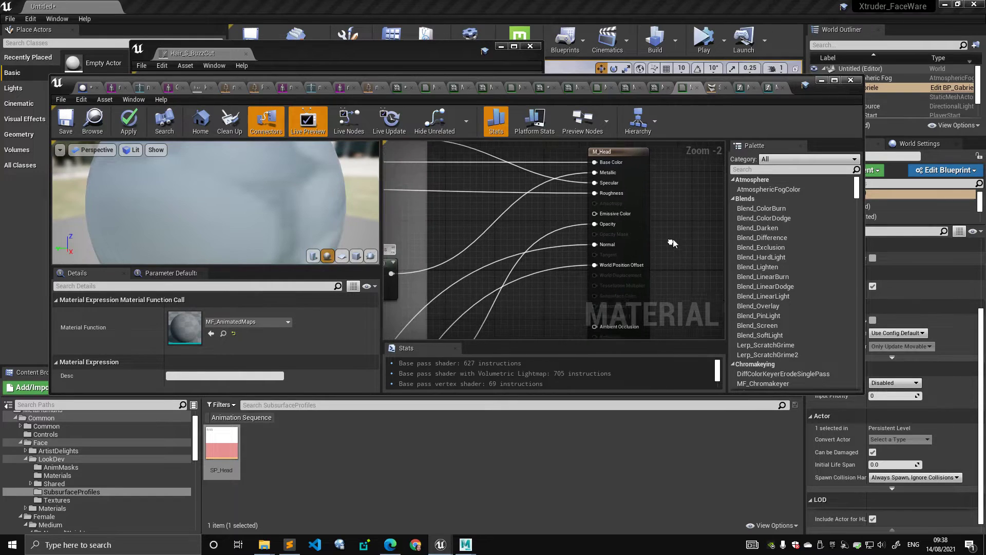
{"action": "right_click_drag", "start_coordinate": [565, 263], "coordinate": [529, 325]}
{"action": "scroll", "coordinate": [596, 206], "scroll_direction": "up", "scroll_amount": 2}
{"action": "left_click_drag", "start_coordinate": [642, 161], "coordinate": [631, 166]}
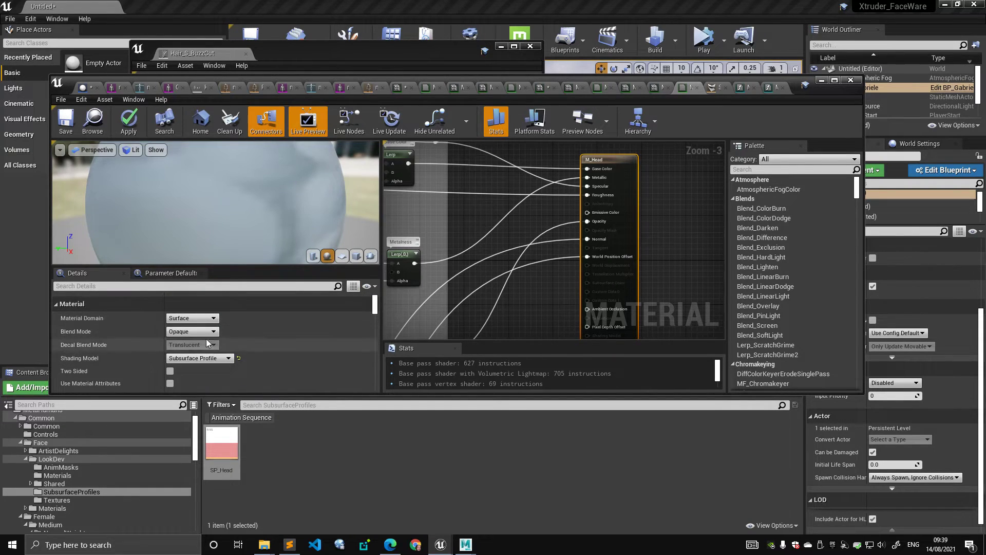
Step: Trace the output node's connections back through the ClayMaterial Scattering node to the Normal Blend and WPO - Neck Hide groups
{"action": "right_click_drag", "start_coordinate": [530, 315], "coordinate": [641, 239]}
{"action": "scroll", "coordinate": [591, 267], "scroll_direction": "down", "scroll_amount": 2}
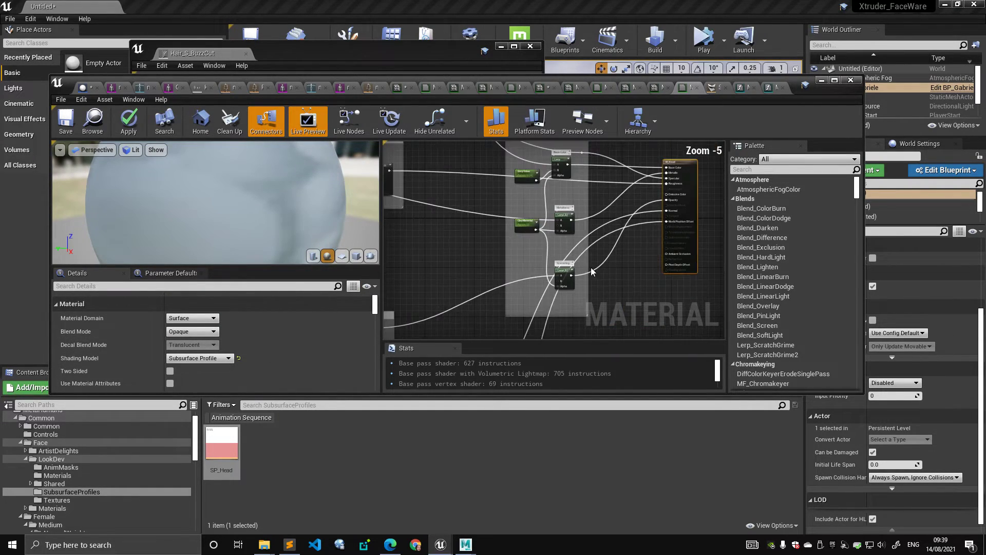
{"action": "scroll", "coordinate": [594, 283], "scroll_direction": "up", "scroll_amount": 2}
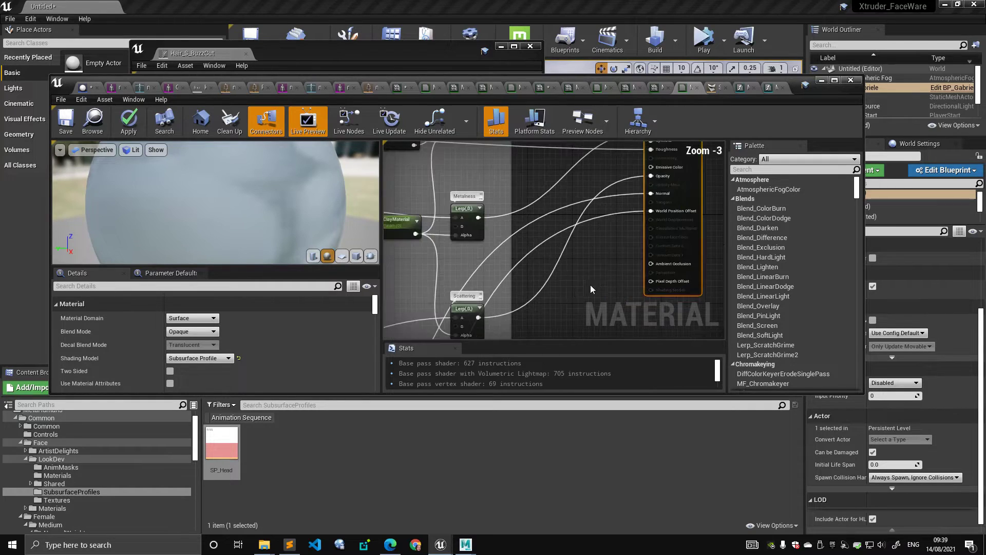
{"action": "scroll", "coordinate": [544, 267], "scroll_direction": "down", "scroll_amount": 4}
{"action": "scroll", "coordinate": [616, 206], "scroll_direction": "down", "scroll_amount": 3}
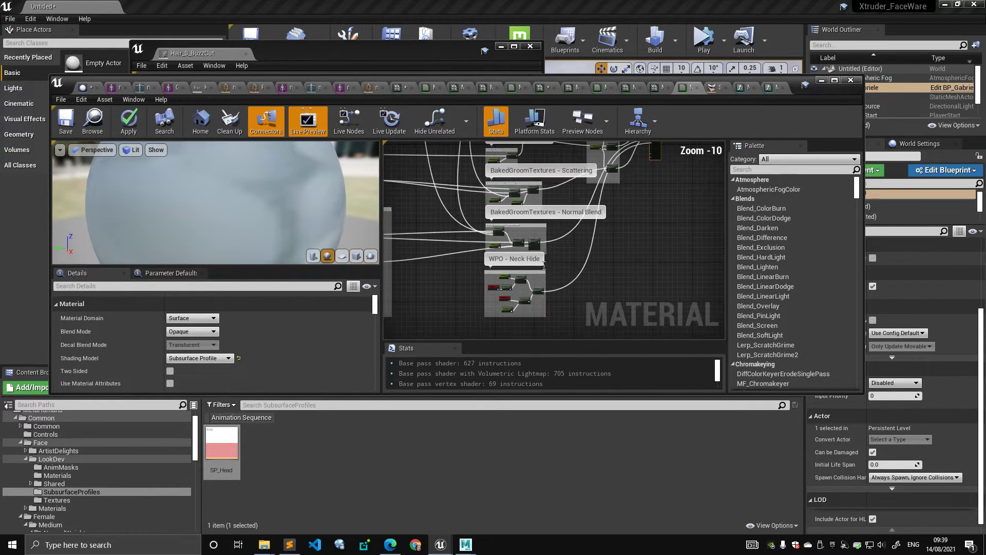
Step: Inspect the Lerp and Feature Level Switch in the BakedGroomTextures blend group and follow the connections back to the output node
{"action": "scroll", "coordinate": [616, 206], "scroll_direction": "up", "scroll_amount": 3}
{"action": "right_click_drag", "start_coordinate": [629, 176], "coordinate": [624, 198]}
{"action": "scroll", "coordinate": [616, 230], "scroll_direction": "up", "scroll_amount": 4}
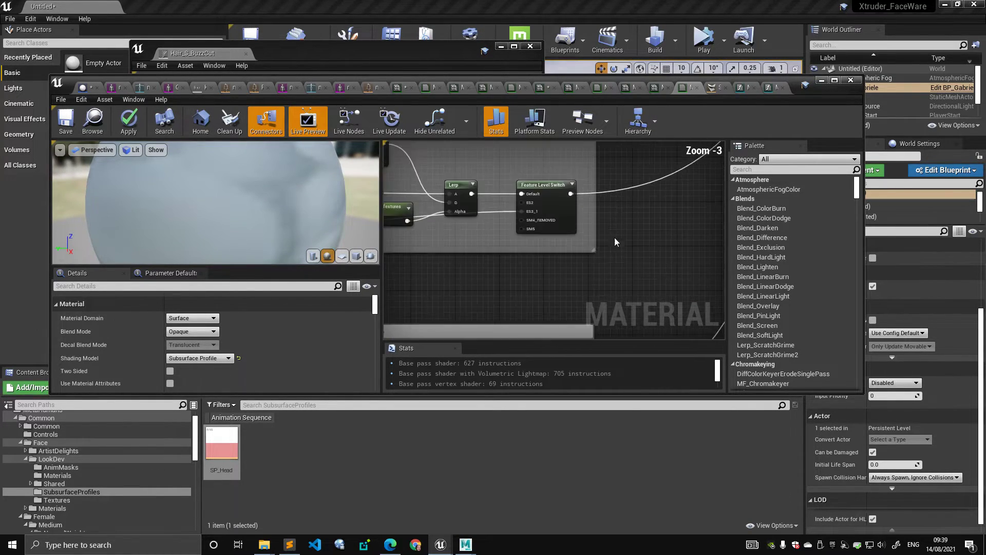
{"action": "right_click_drag", "start_coordinate": [667, 244], "coordinate": [490, 229]}
{"action": "scroll", "coordinate": [490, 229], "scroll_direction": "down", "scroll_amount": 4}
{"action": "scroll", "coordinate": [600, 182], "scroll_direction": "up", "scroll_amount": 2}
{"action": "right_click_drag", "start_coordinate": [621, 246], "coordinate": [566, 259]}
{"action": "scroll", "coordinate": [593, 295], "scroll_direction": "up", "scroll_amount": 1}
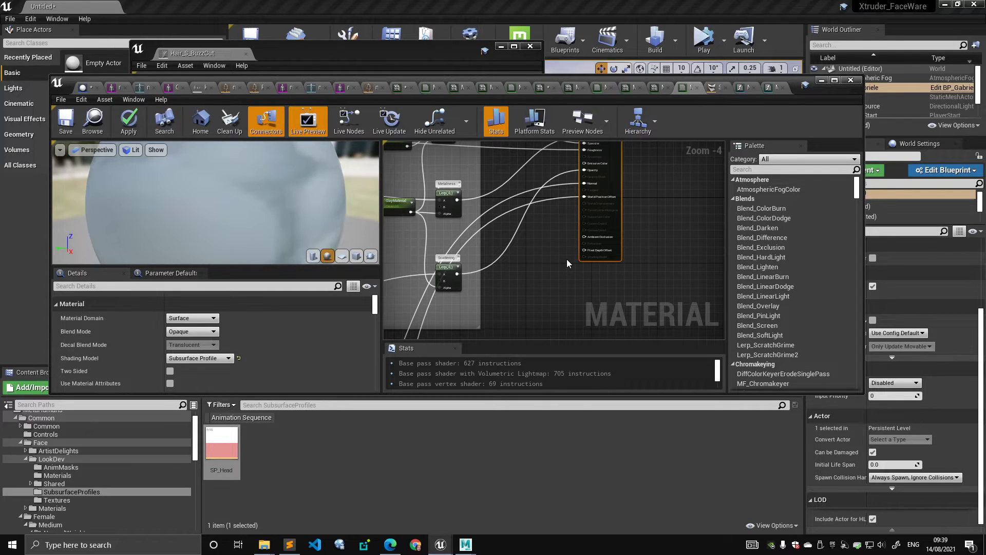
Step: Open the M_top_hoodie material instance from the hoodie mesh and review its parameter groups down to the parent material
{"action": "left_click", "coordinate": [283, 88]}
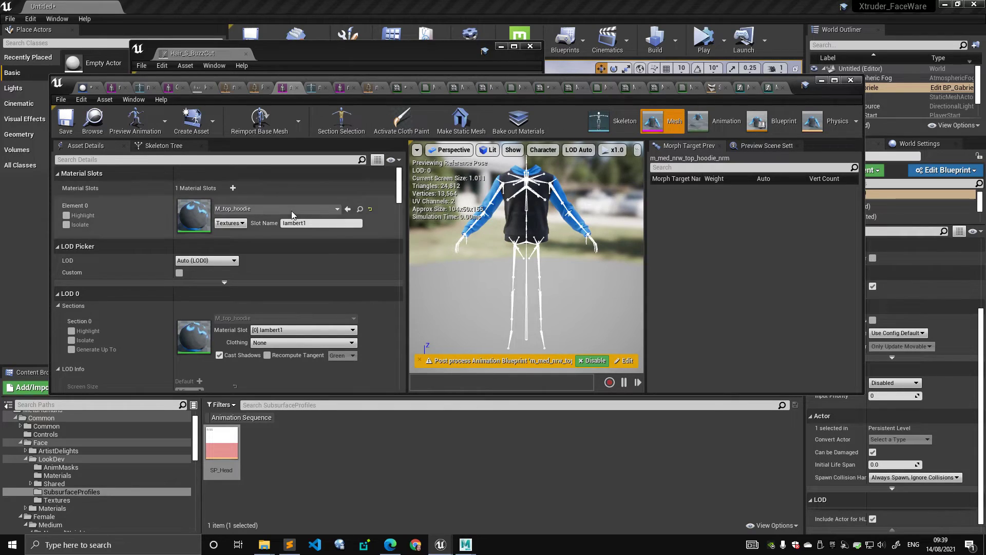
{"action": "double_click", "coordinate": [201, 224]}
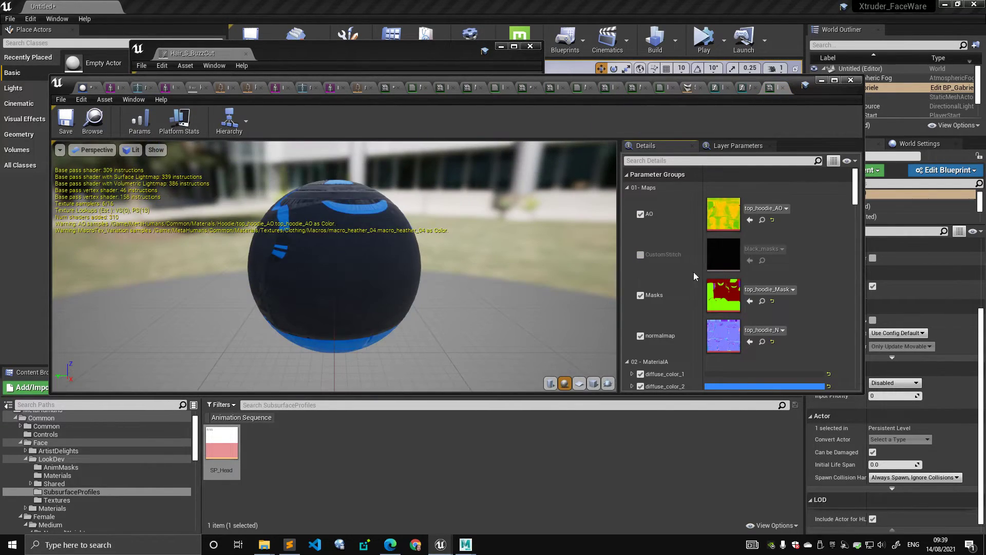
{"action": "scroll", "coordinate": [788, 297], "scroll_direction": "down", "scroll_amount": 15}
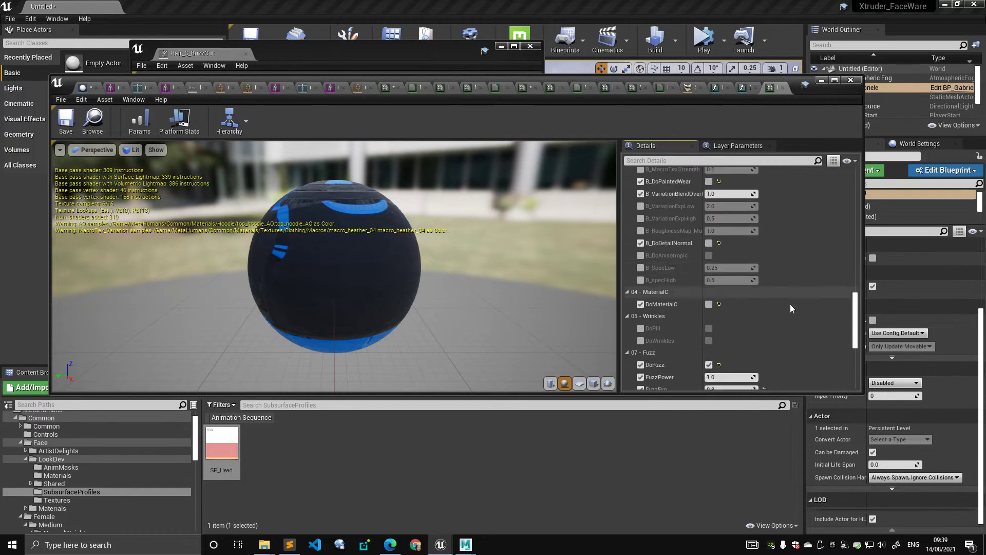
{"action": "scroll", "coordinate": [790, 304], "scroll_direction": "down", "scroll_amount": 5}
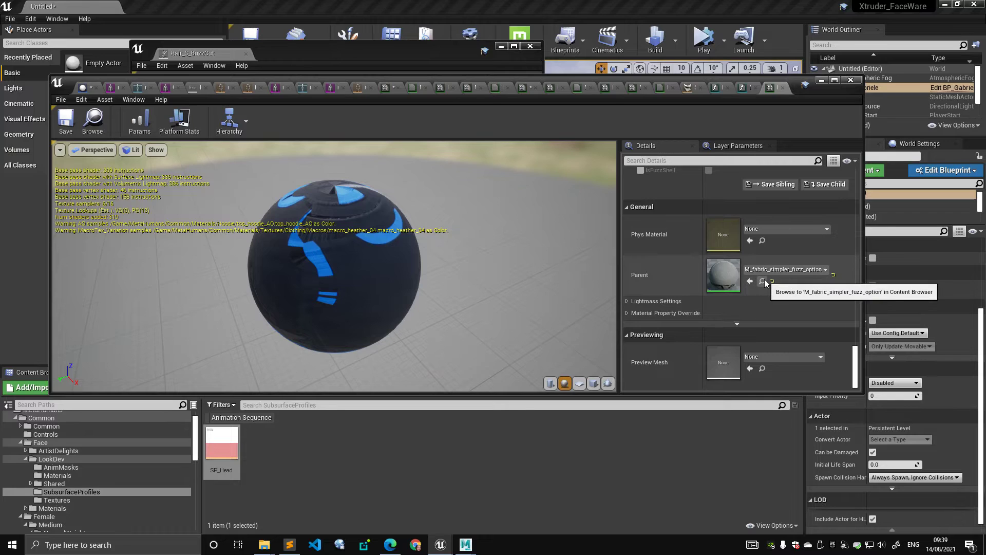
Step: Open the hoodie's parent material M_fabric_simpler_fuzz_option, locate its output node and review the material settings
{"action": "double_click", "coordinate": [719, 273]}
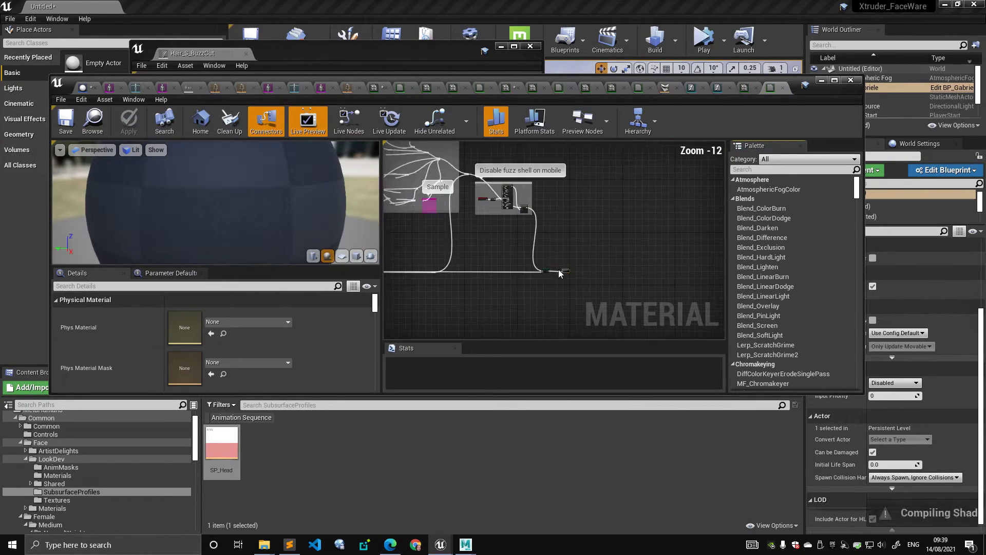
{"action": "scroll", "coordinate": [586, 271], "scroll_direction": "up", "scroll_amount": 2}
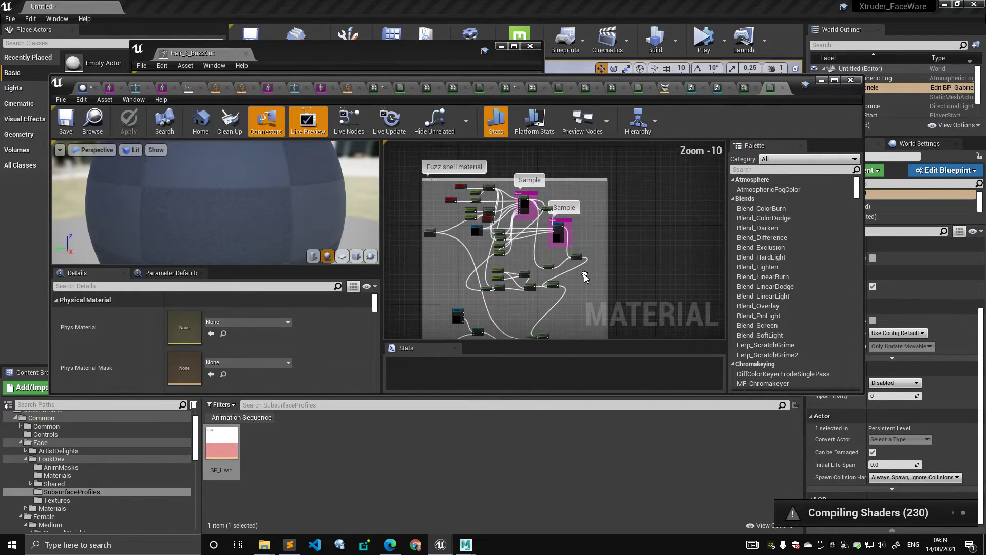
{"action": "right_click_drag", "start_coordinate": [587, 271], "coordinate": [589, 237]}
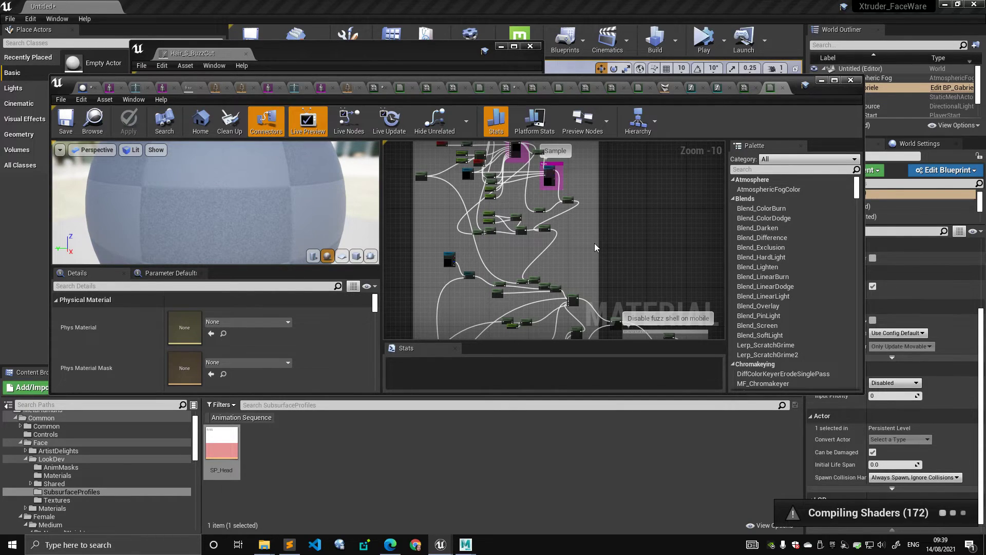
{"action": "right_click_drag", "start_coordinate": [647, 324], "coordinate": [602, 159]}
{"action": "scroll", "coordinate": [666, 258], "scroll_direction": "up", "scroll_amount": 4}
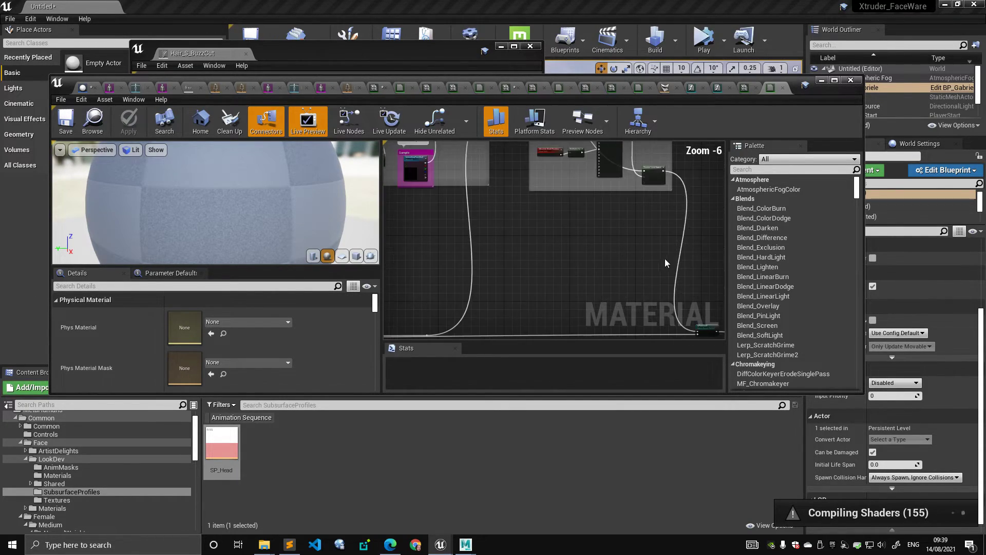
{"action": "right_click_drag", "start_coordinate": [693, 325], "coordinate": [611, 158]}
{"action": "right_click_drag", "start_coordinate": [637, 197], "coordinate": [633, 276]}
{"action": "scroll", "coordinate": [630, 268], "scroll_direction": "up", "scroll_amount": 4}
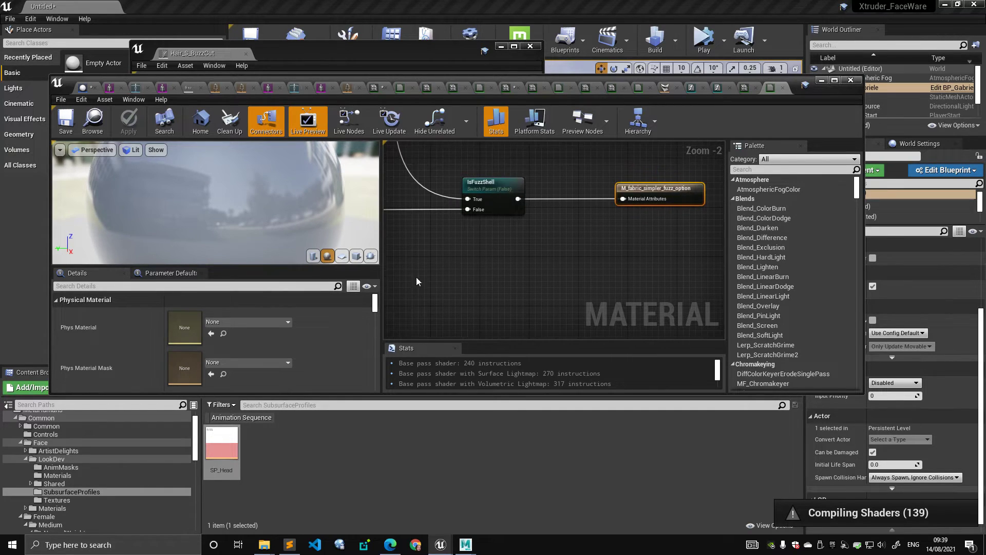
{"action": "scroll", "coordinate": [298, 340], "scroll_direction": "down", "scroll_amount": 2}
{"action": "scroll", "coordinate": [301, 337], "scroll_direction": "down", "scroll_amount": 2}
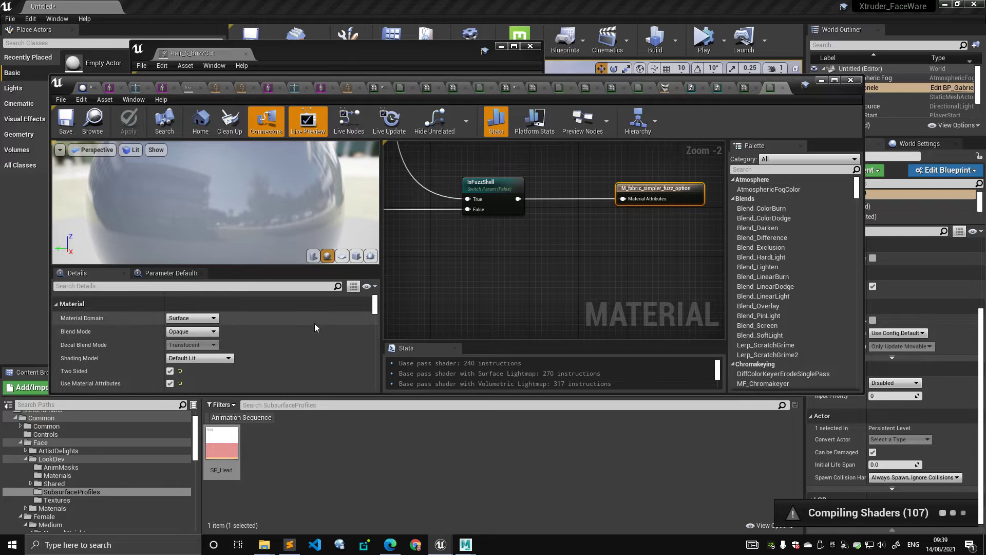
Step: Inspect the Feature Level Switch and MakeMaterialAttributes nodes in the "Disable fuzz shell on mobile" group
{"action": "right_click_drag", "start_coordinate": [423, 241], "coordinate": [552, 300]}
{"action": "scroll", "coordinate": [538, 266], "scroll_direction": "down", "scroll_amount": 8}
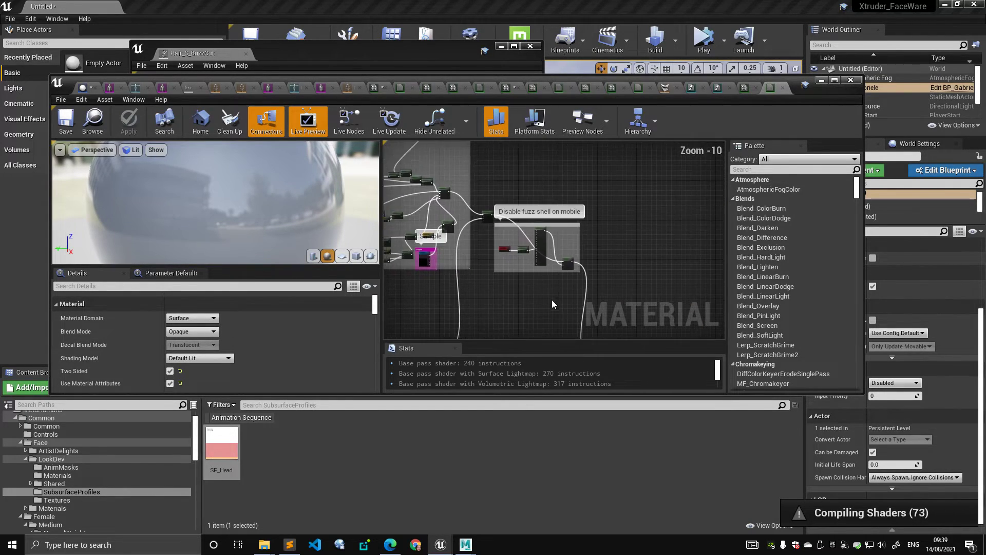
{"action": "scroll", "coordinate": [552, 300], "scroll_direction": "up", "scroll_amount": 4}
{"action": "scroll", "coordinate": [542, 319], "scroll_direction": "up", "scroll_amount": 4}
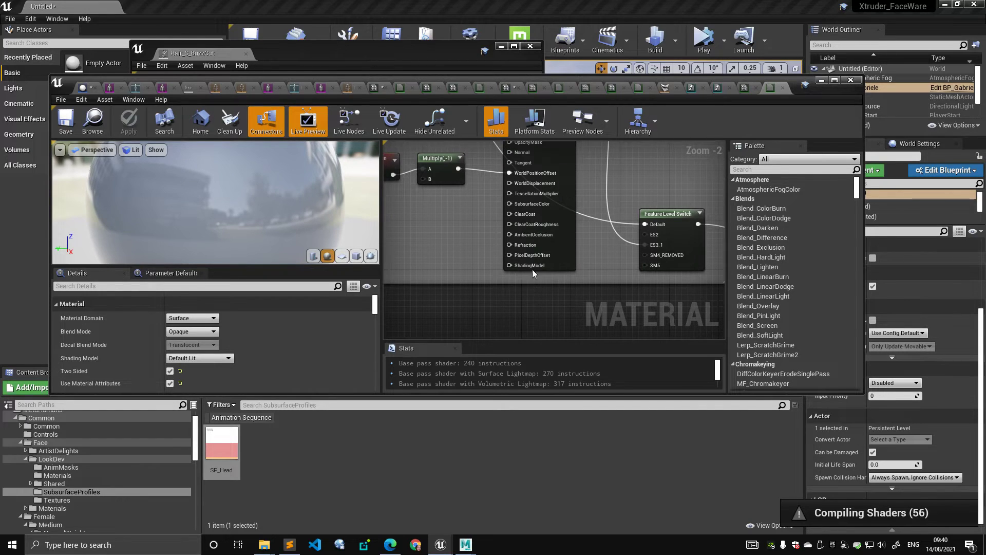
{"action": "right_click_drag", "start_coordinate": [427, 200], "coordinate": [482, 241]}
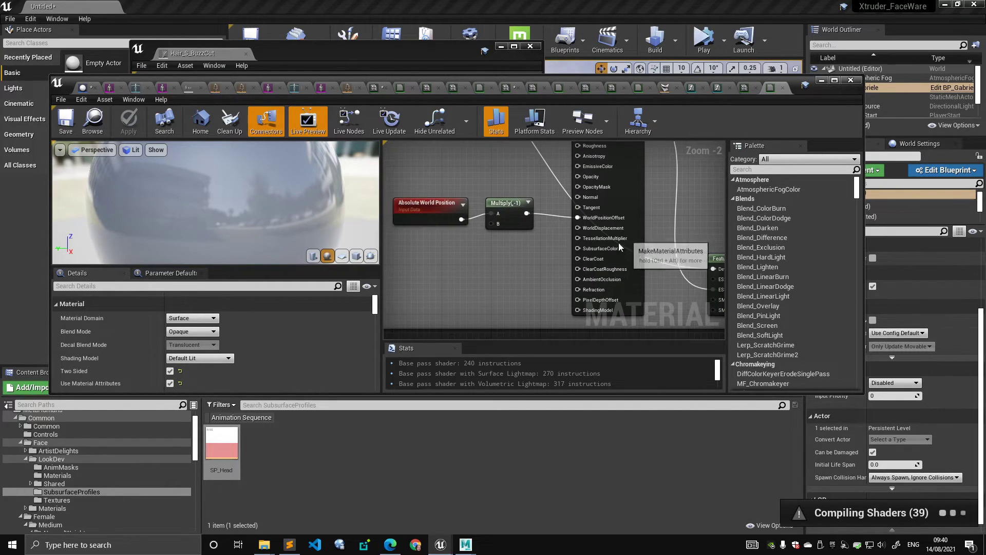
{"action": "scroll", "coordinate": [479, 289], "scroll_direction": "down", "scroll_amount": 7}
Step: Examine the fabric graph's CustomStitch_A, PearlyButton, MaterialC-basic (metallic), Wrinkles and Fuzz groups and how they connect
{"action": "right_click_drag", "start_coordinate": [511, 291], "coordinate": [514, 229]}
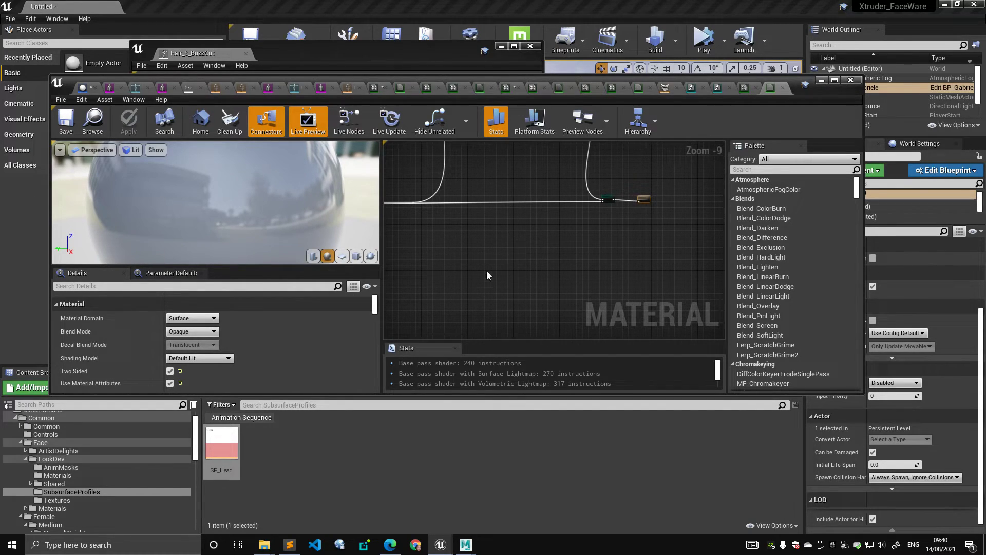
{"action": "scroll", "coordinate": [480, 209], "scroll_direction": "down", "scroll_amount": 3}
{"action": "right_click_drag", "start_coordinate": [553, 273], "coordinate": [534, 257]}
{"action": "scroll", "coordinate": [579, 213], "scroll_direction": "up", "scroll_amount": 3}
{"action": "scroll", "coordinate": [563, 195], "scroll_direction": "down", "scroll_amount": 3}
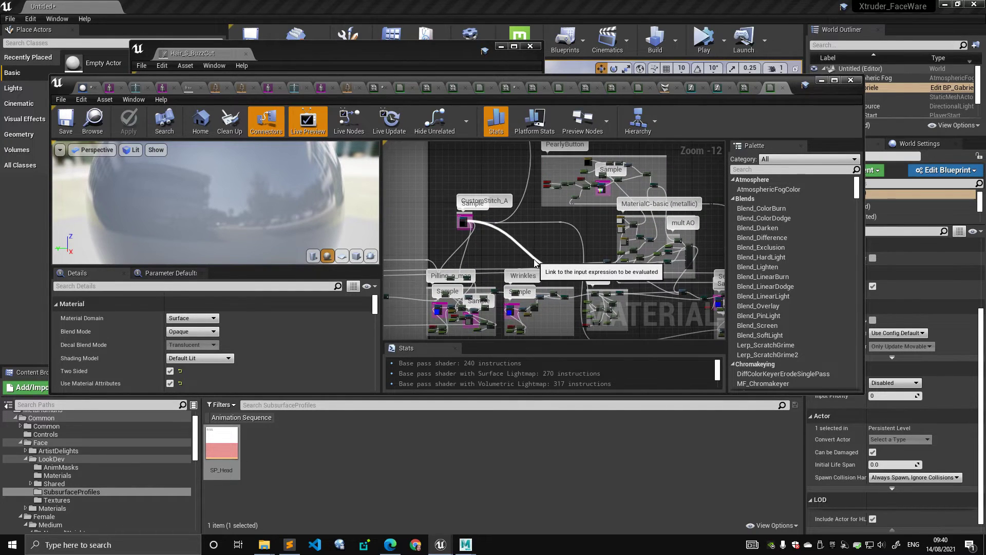
{"action": "mouse_move", "coordinate": [546, 242]}
{"action": "right_mouse_down"}
{"action": "mouse_move", "coordinate": [509, 261]}
{"action": "mouse_move", "coordinate": [553, 245]}
{"action": "mouse_move", "coordinate": [551, 258]}
{"action": "mouse_move", "coordinate": [540, 214]}
{"action": "mouse_move", "coordinate": [580, 256]}
{"action": "mouse_move", "coordinate": [528, 246]}
{"action": "right_mouse_up"}
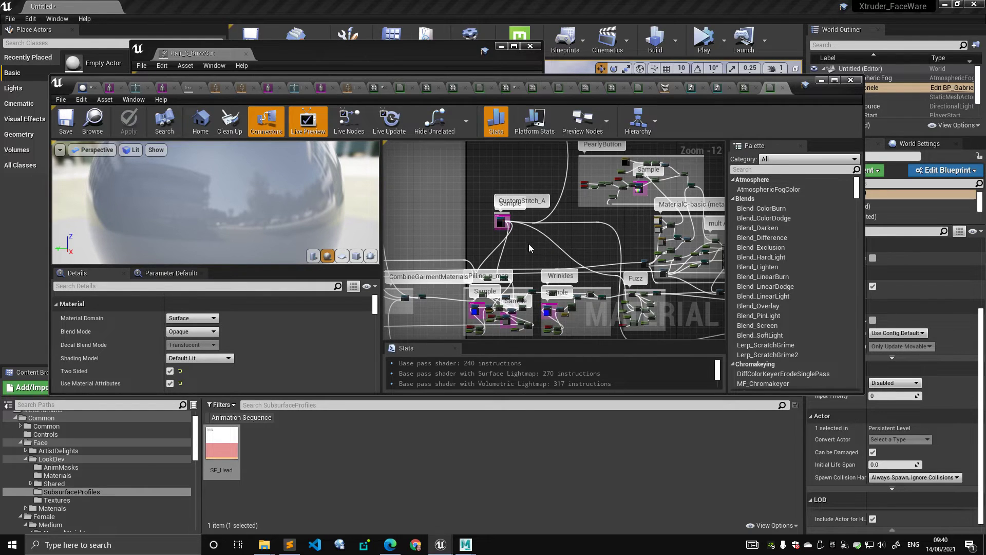
{"action": "scroll", "coordinate": [528, 245], "scroll_direction": "up", "scroll_amount": 3}
{"action": "scroll", "coordinate": [532, 256], "scroll_direction": "down", "scroll_amount": 4}
{"action": "right_click_drag", "start_coordinate": [583, 208], "coordinate": [539, 225]}
{"action": "scroll", "coordinate": [534, 245], "scroll_direction": "up", "scroll_amount": 2}
{"action": "scroll", "coordinate": [534, 281], "scroll_direction": "down", "scroll_amount": 2}
{"action": "scroll", "coordinate": [472, 240], "scroll_direction": "down", "scroll_amount": 1}
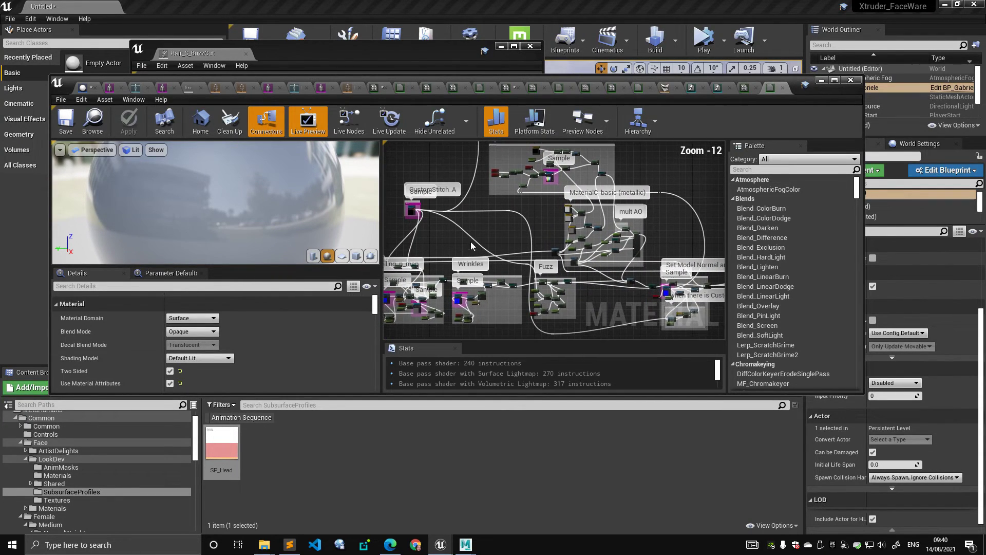
{"action": "right_click_drag", "start_coordinate": [470, 240], "coordinate": [552, 197]}
{"action": "right_click_drag", "start_coordinate": [537, 294], "coordinate": [538, 251]}
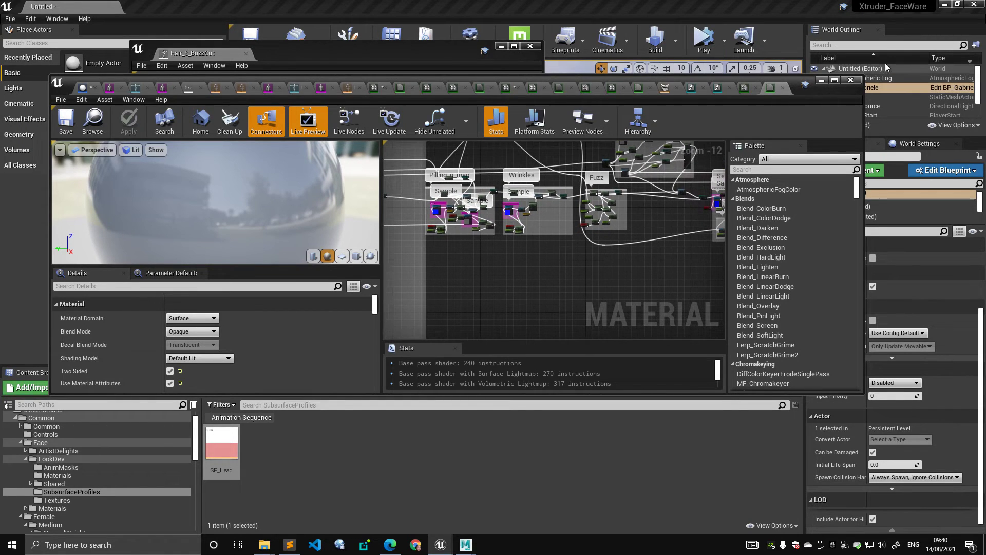
Step: Locate the BP_Gabriele asset in the project content and open the FaceBaseColor texture from its Face folder
{"action": "left_click", "coordinate": [822, 81]}
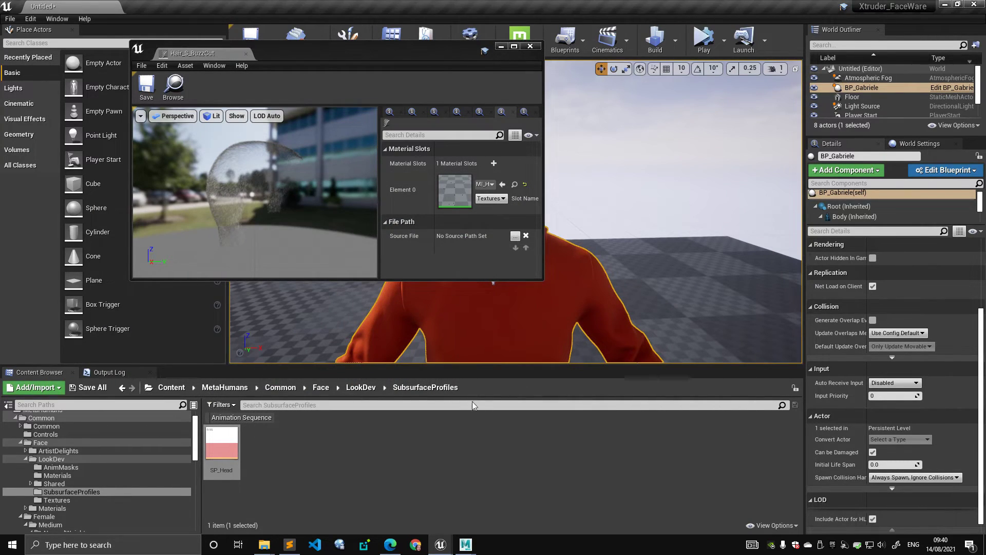
{"action": "key", "text": "ctrl+b"}
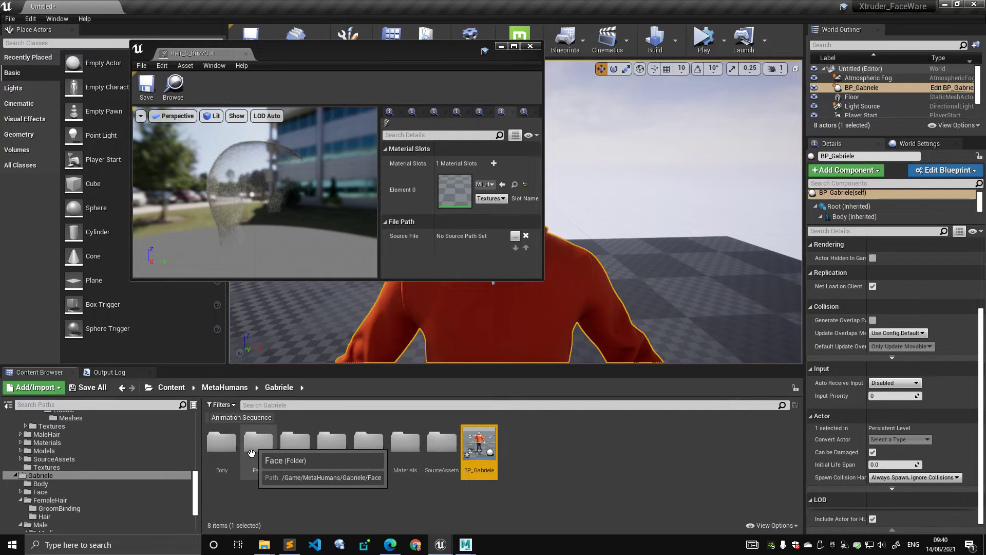
{"action": "double_click", "coordinate": [259, 444]}
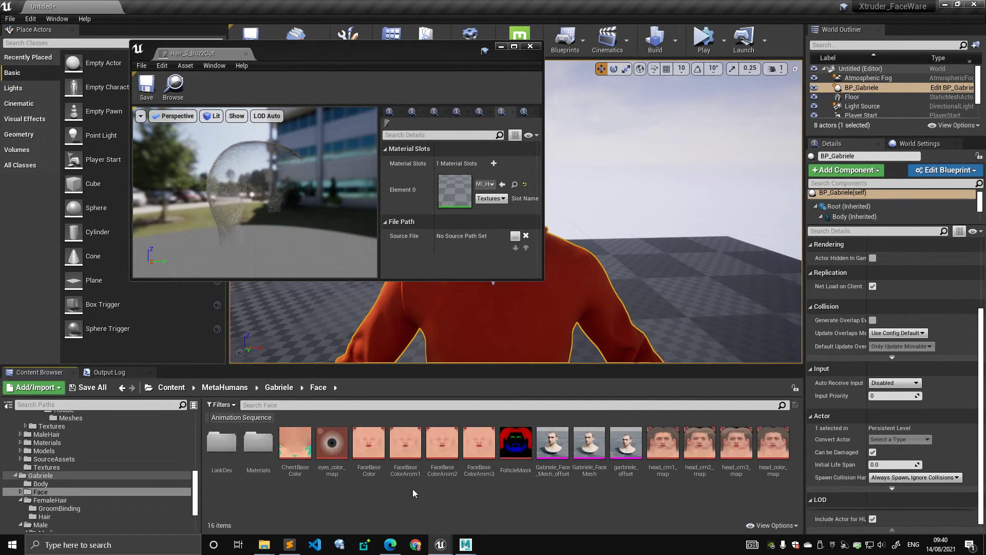
{"action": "double_click", "coordinate": [375, 446]}
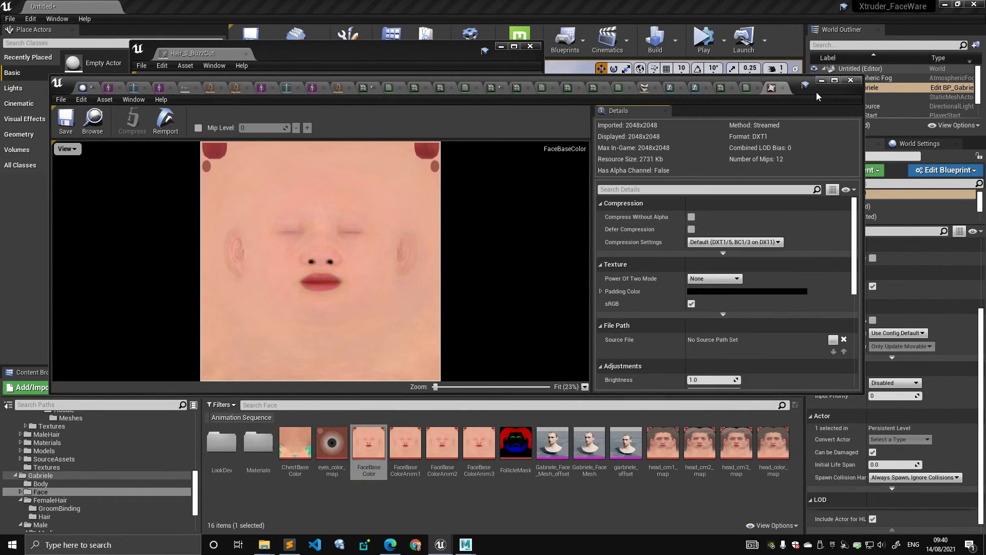
Step: Maximize the texture editor and review FaceBaseColor's settings, including the available Texture Group options
{"action": "double_click", "coordinate": [816, 92]}
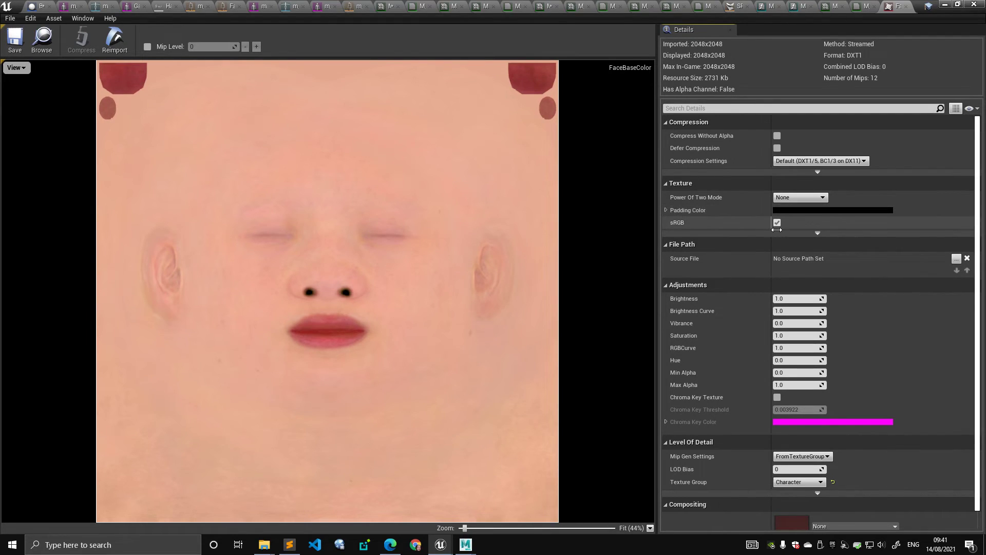
{"action": "scroll", "coordinate": [809, 312], "scroll_direction": "down", "scroll_amount": 2}
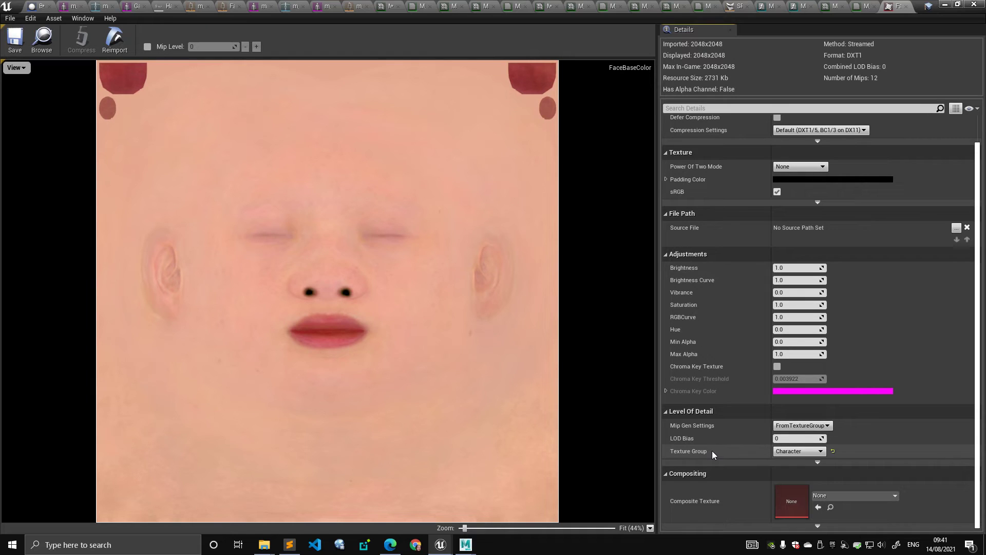
{"action": "left_click", "coordinate": [798, 451]}
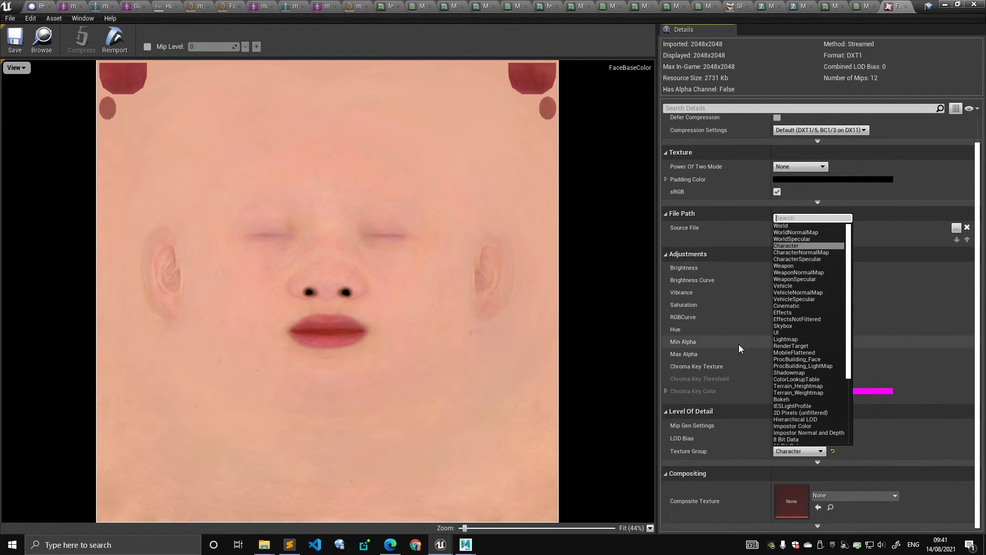
{"action": "left_click", "coordinate": [711, 448]}
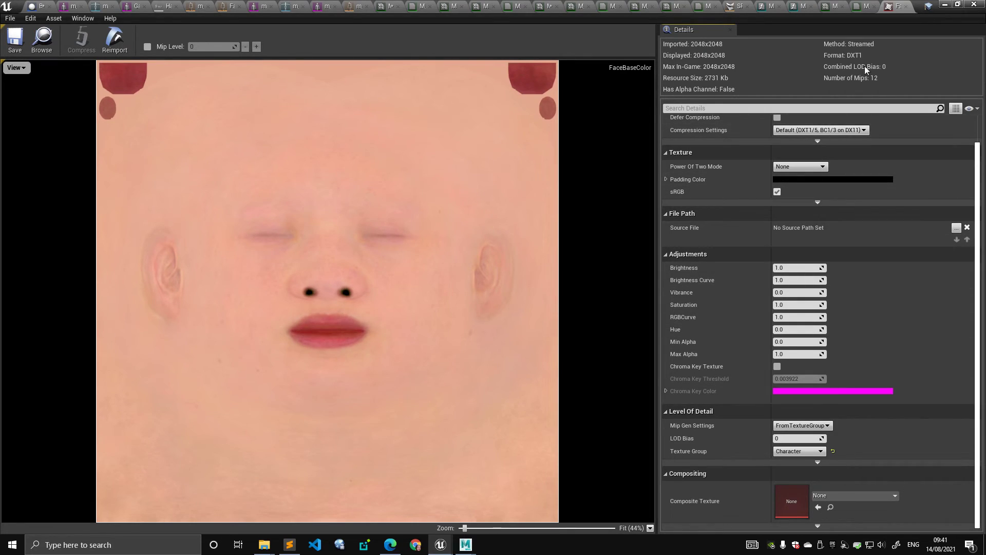
Step: Return to the M_fabric_simpler_fuzz_option graph and move the editor windows aside to view the hoodie in the level
{"action": "left_click", "coordinate": [844, 4]}
{"action": "left_click", "coordinate": [861, 4]}
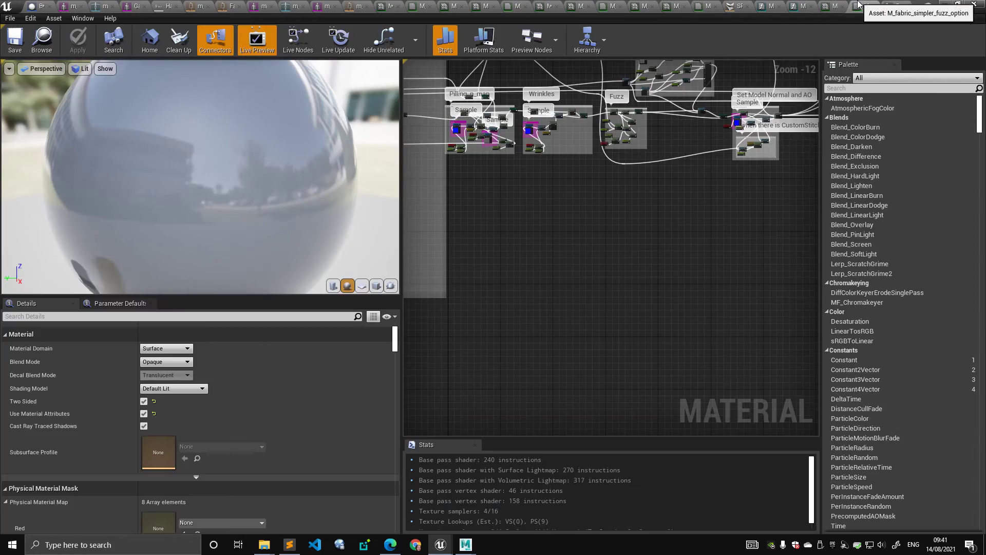
{"action": "left_click_drag", "start_coordinate": [926, 3], "coordinate": [757, 285]}
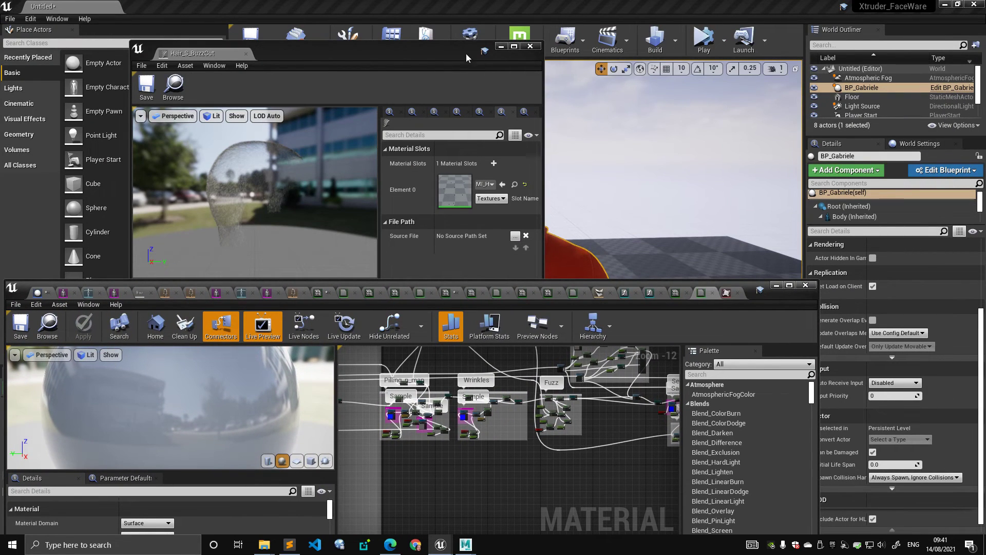
{"action": "left_click_drag", "start_coordinate": [333, 53], "coordinate": [134, 81]}
{"action": "scroll", "coordinate": [589, 112], "scroll_direction": "up", "scroll_amount": 5}
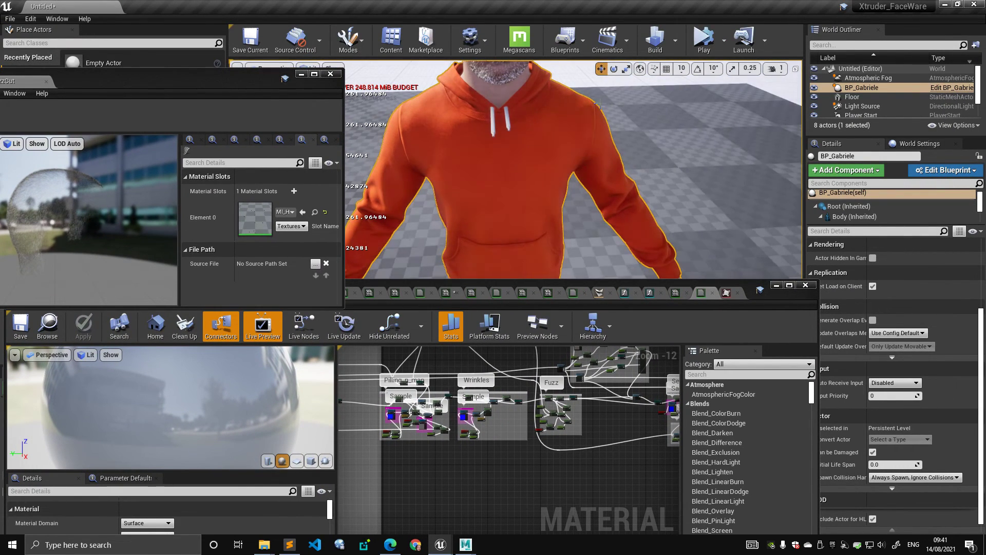
Step: Reposition the asset editor window over the level and bring up the head's subsurface profile settings
{"action": "left_click", "coordinate": [765, 298]}
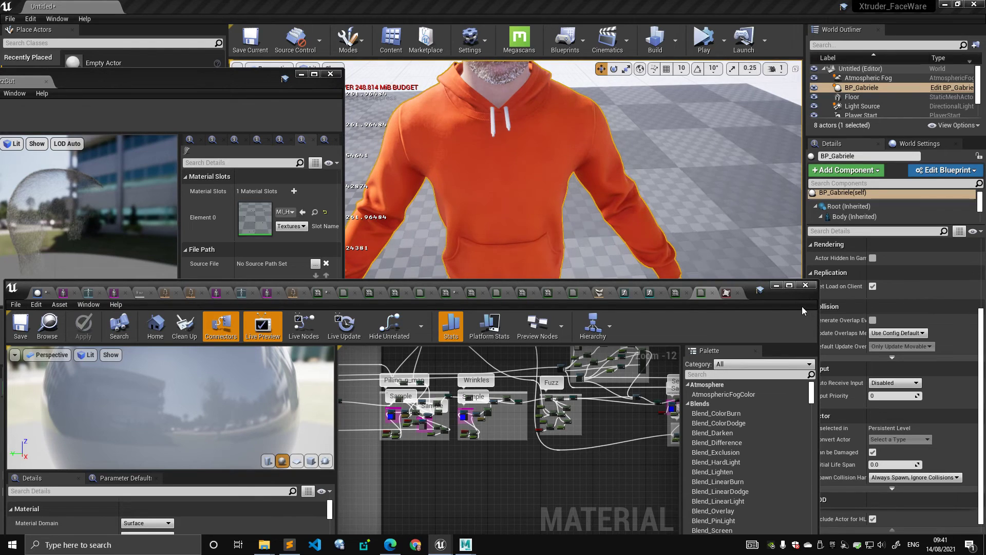
{"action": "left_click_drag", "start_coordinate": [792, 294], "coordinate": [847, 172]}
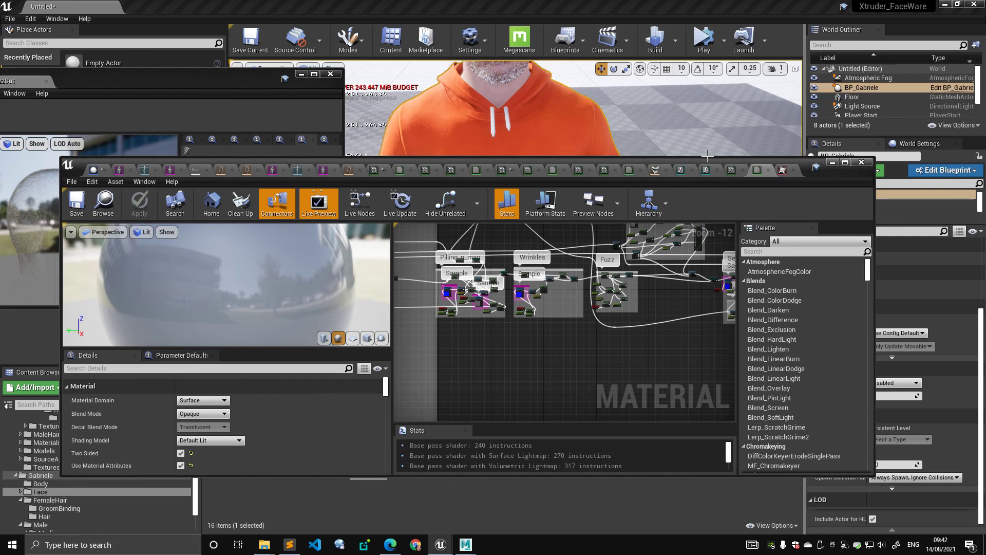
{"action": "left_click", "coordinate": [655, 170]}
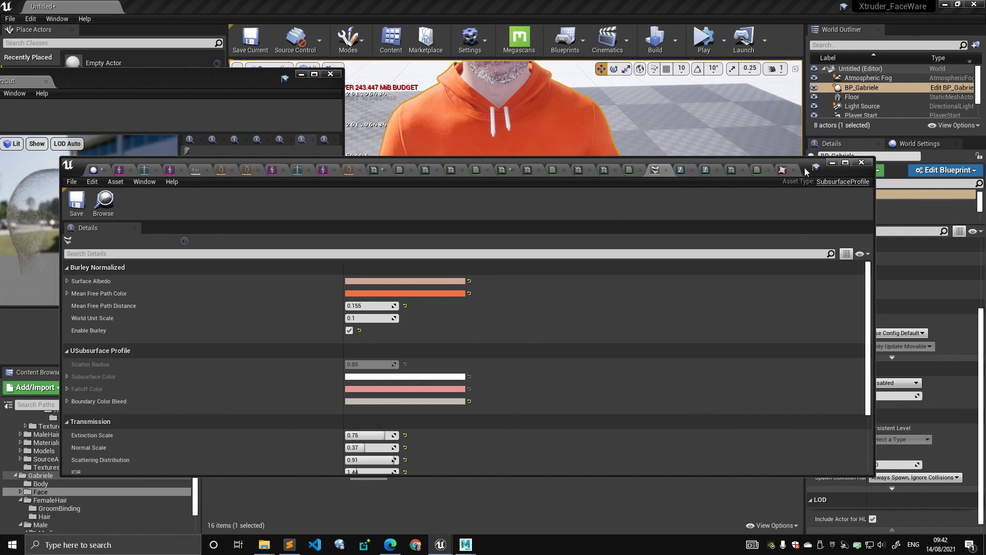
{"action": "left_click_drag", "start_coordinate": [840, 170], "coordinate": [854, 169]}
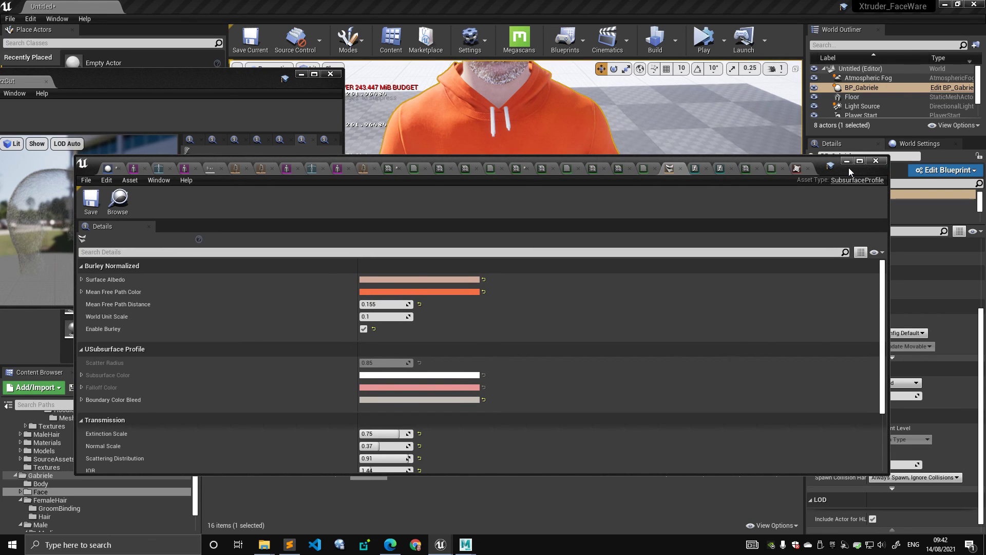